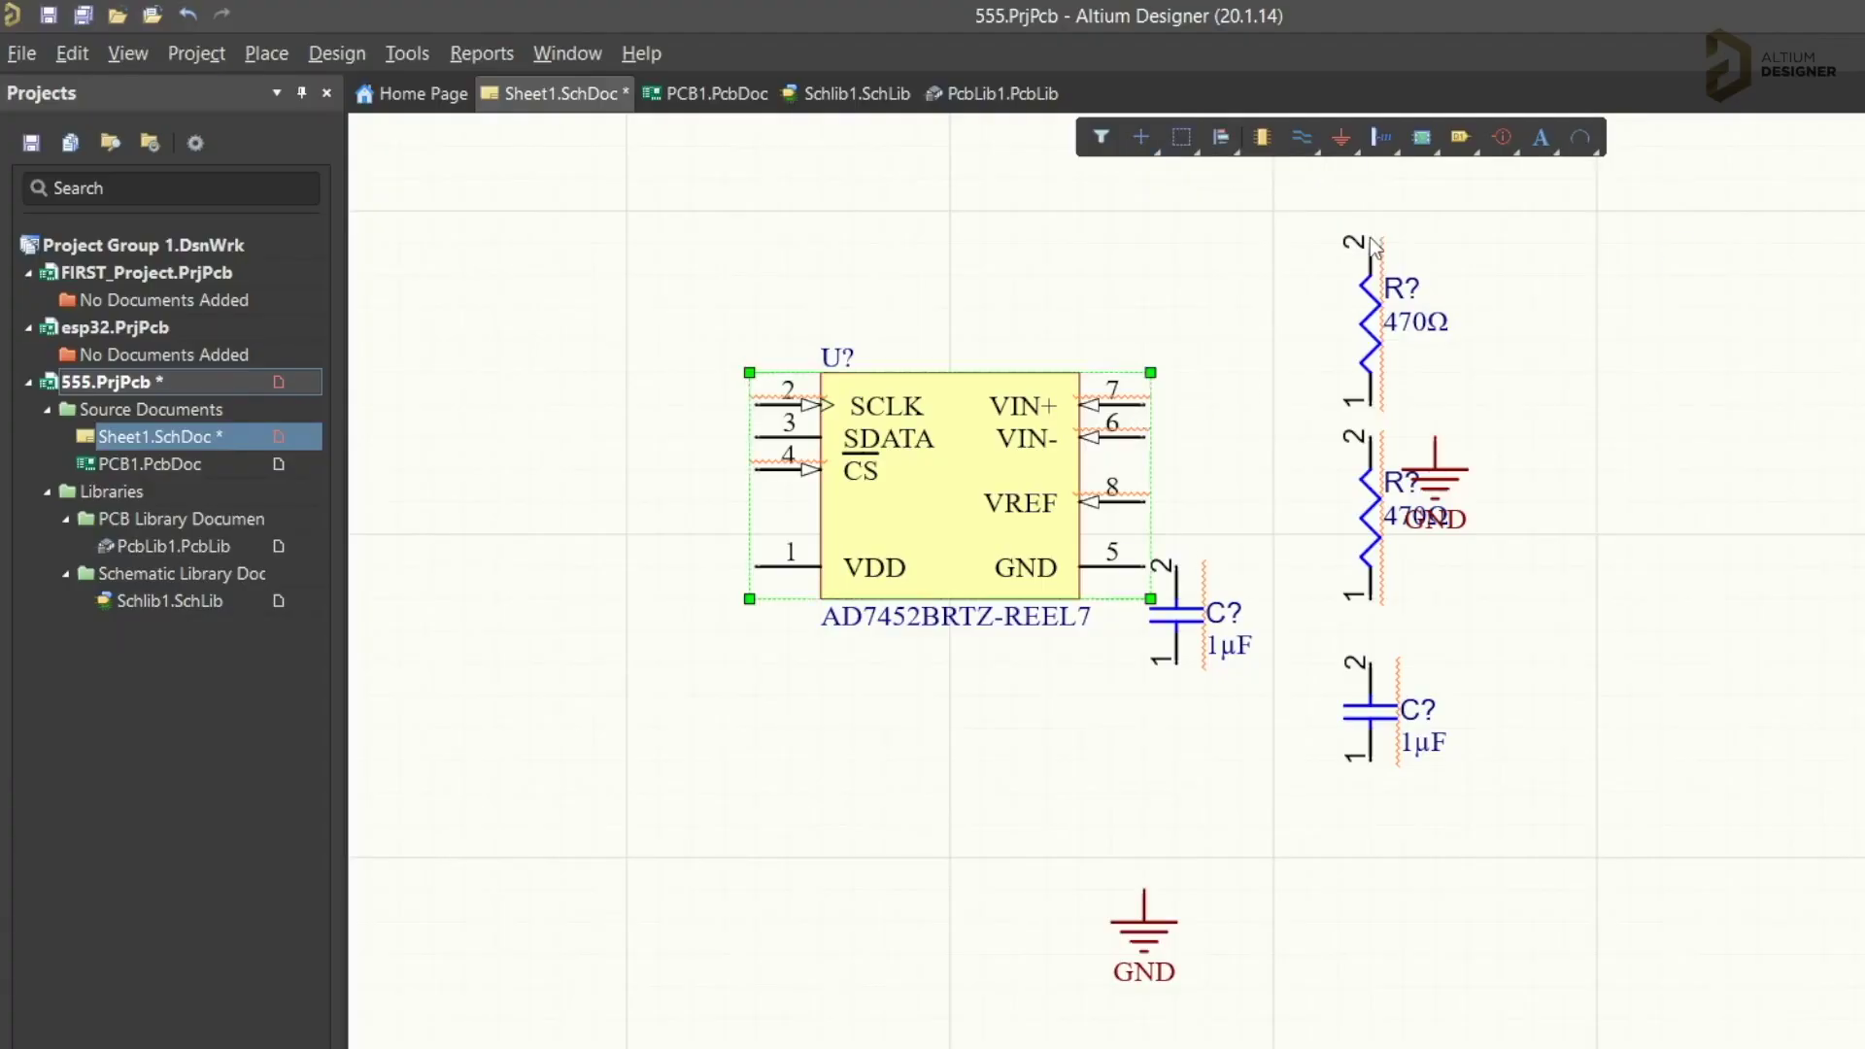
Wire U? pins 7, 4 (CS) and 8 (VREF) to the resistor network, then shift GND right
click(1302, 137)
click(1149, 405)
click(1370, 405)
click(1370, 242)
click(691, 243)
click(757, 469)
click(1242, 243)
click(1242, 503)
click(1145, 502)
key(Escape)
drag(1436, 476, 1726, 505)
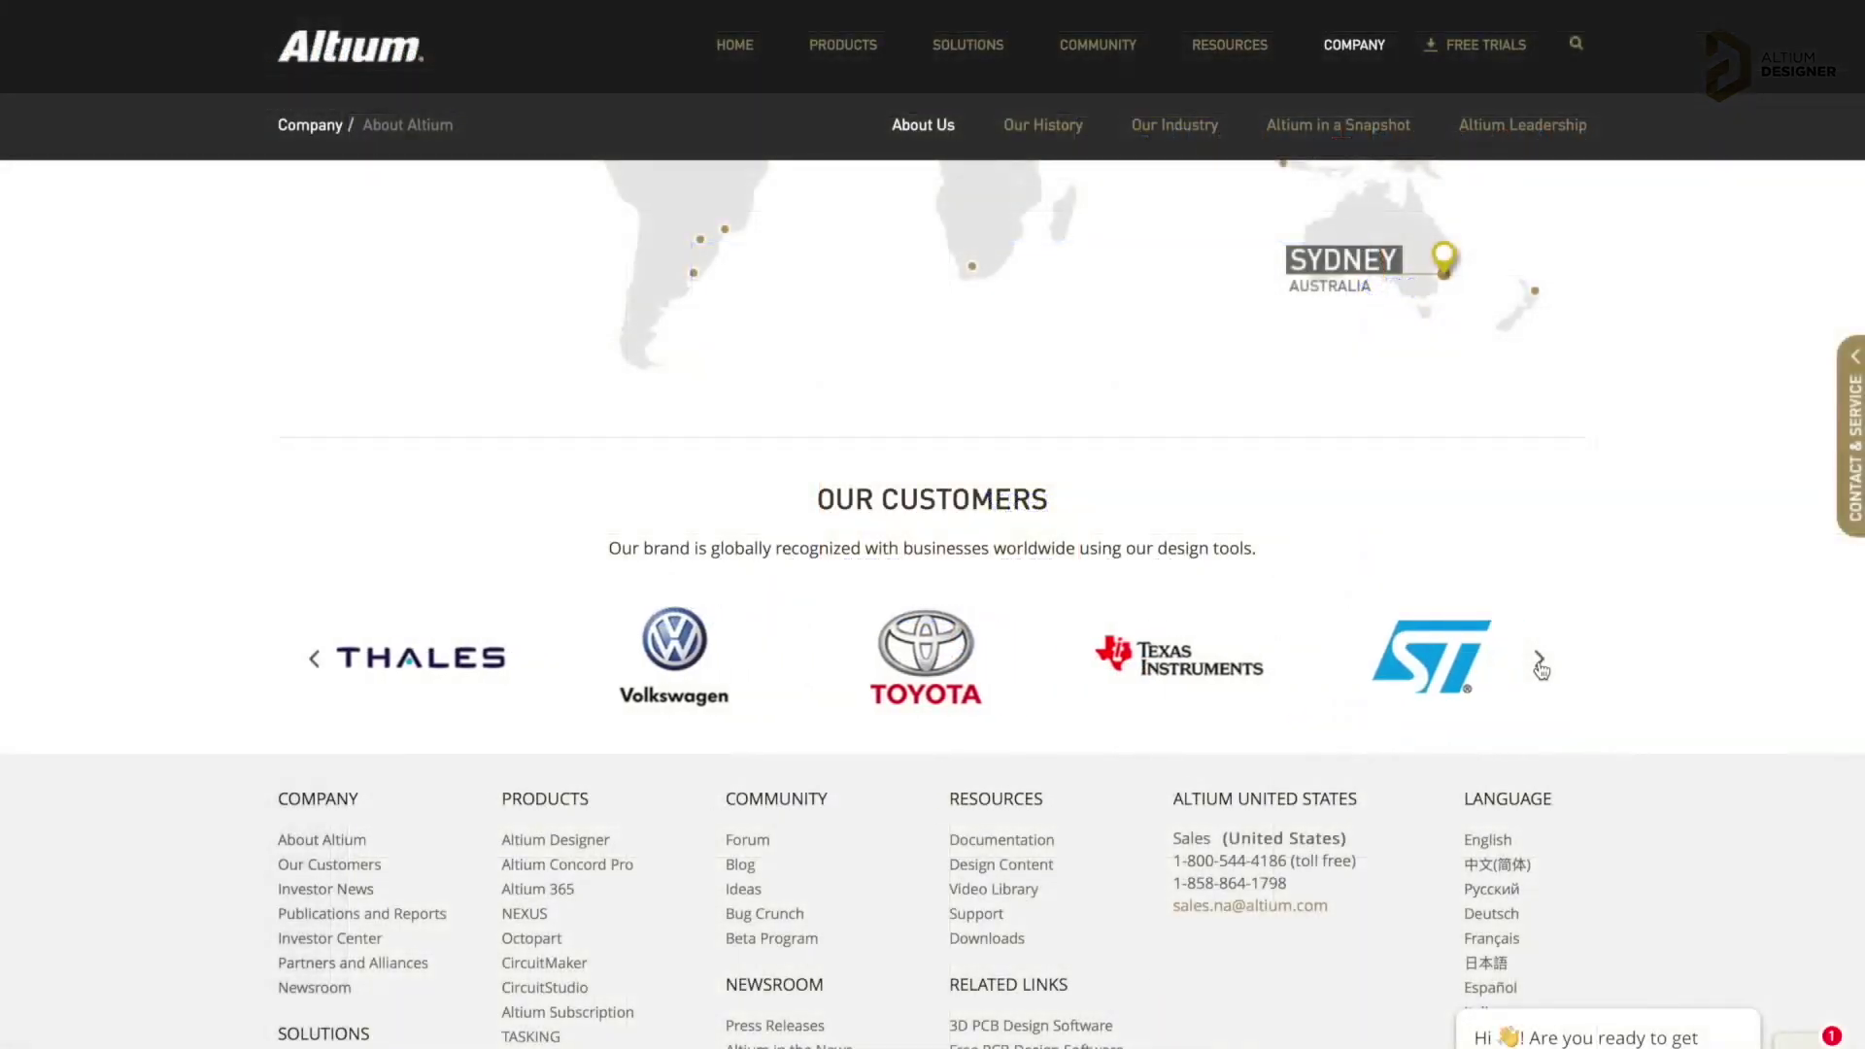
Page through seven customer logos in the About Us carousel
click(1539, 660)
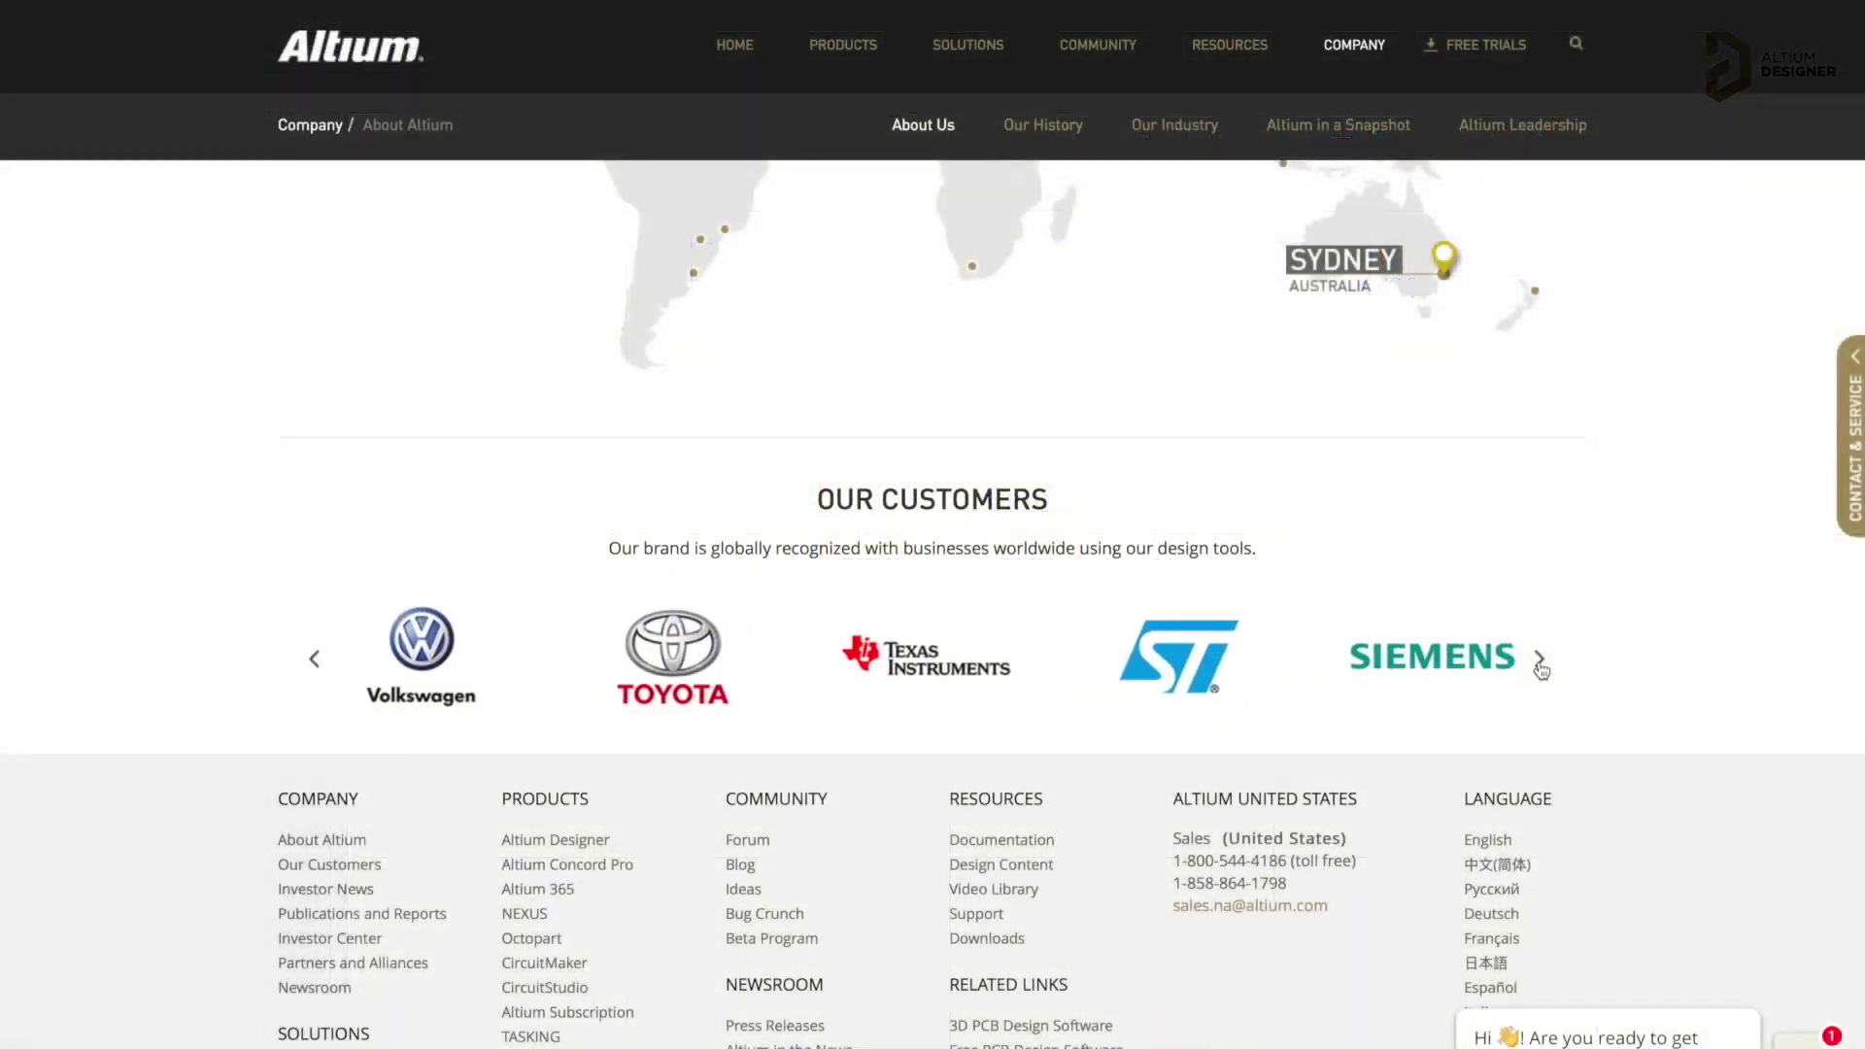
click(1538, 663)
click(1538, 662)
click(1538, 662)
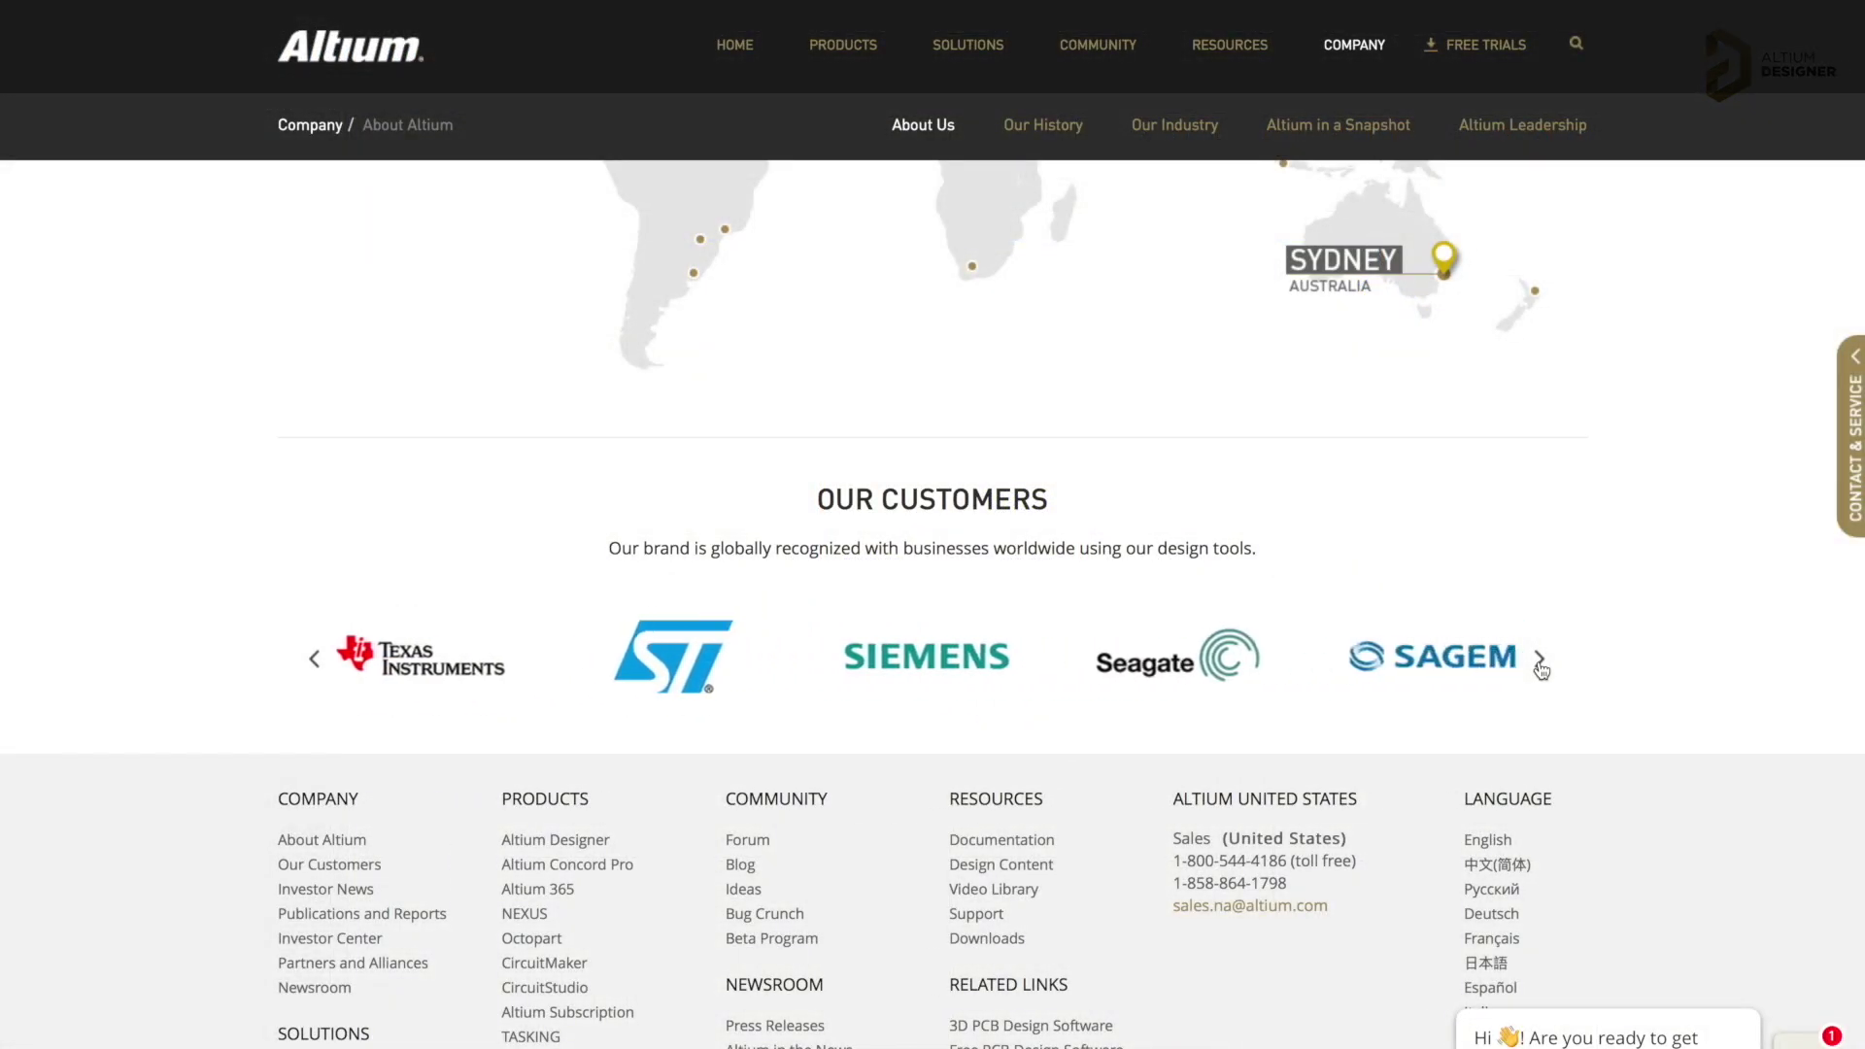
click(1538, 663)
click(1538, 663)
click(1538, 662)
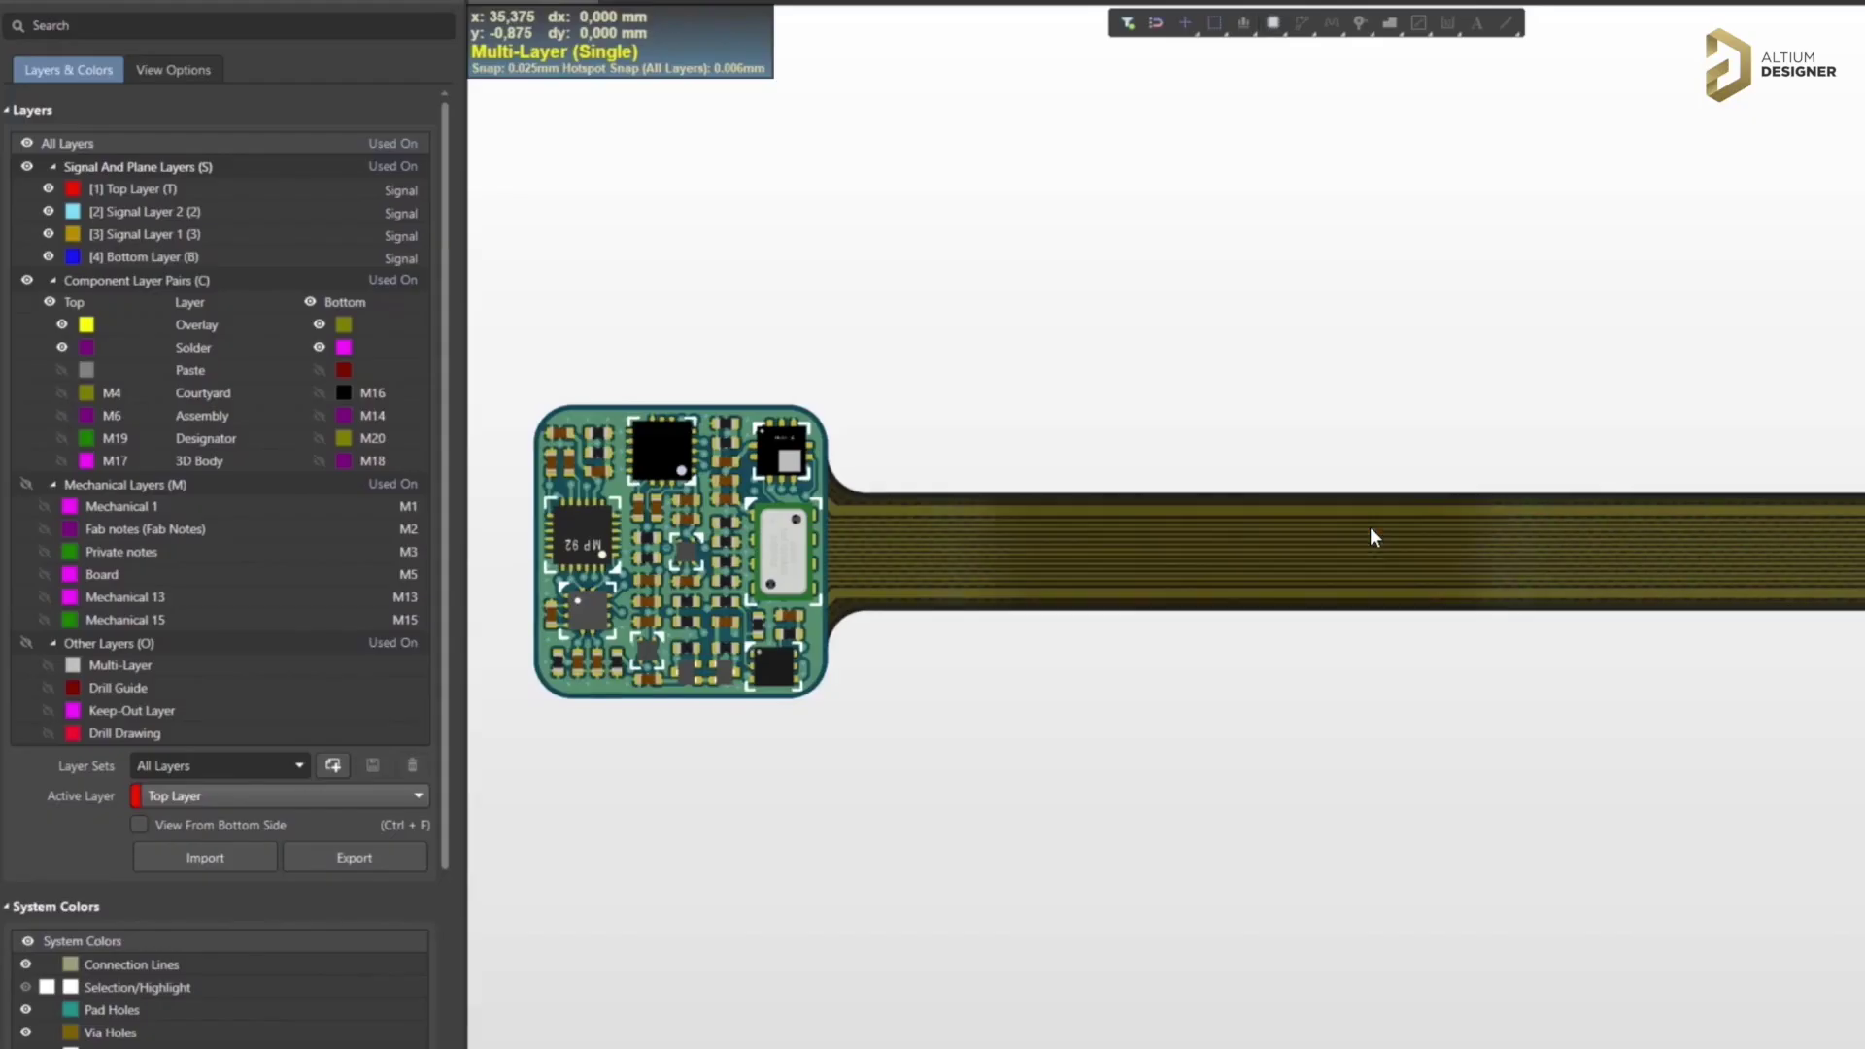
View the flex board from its bottom side, then orbit it into a tilted 3D perspective
key(ctrl+f)
key(3)
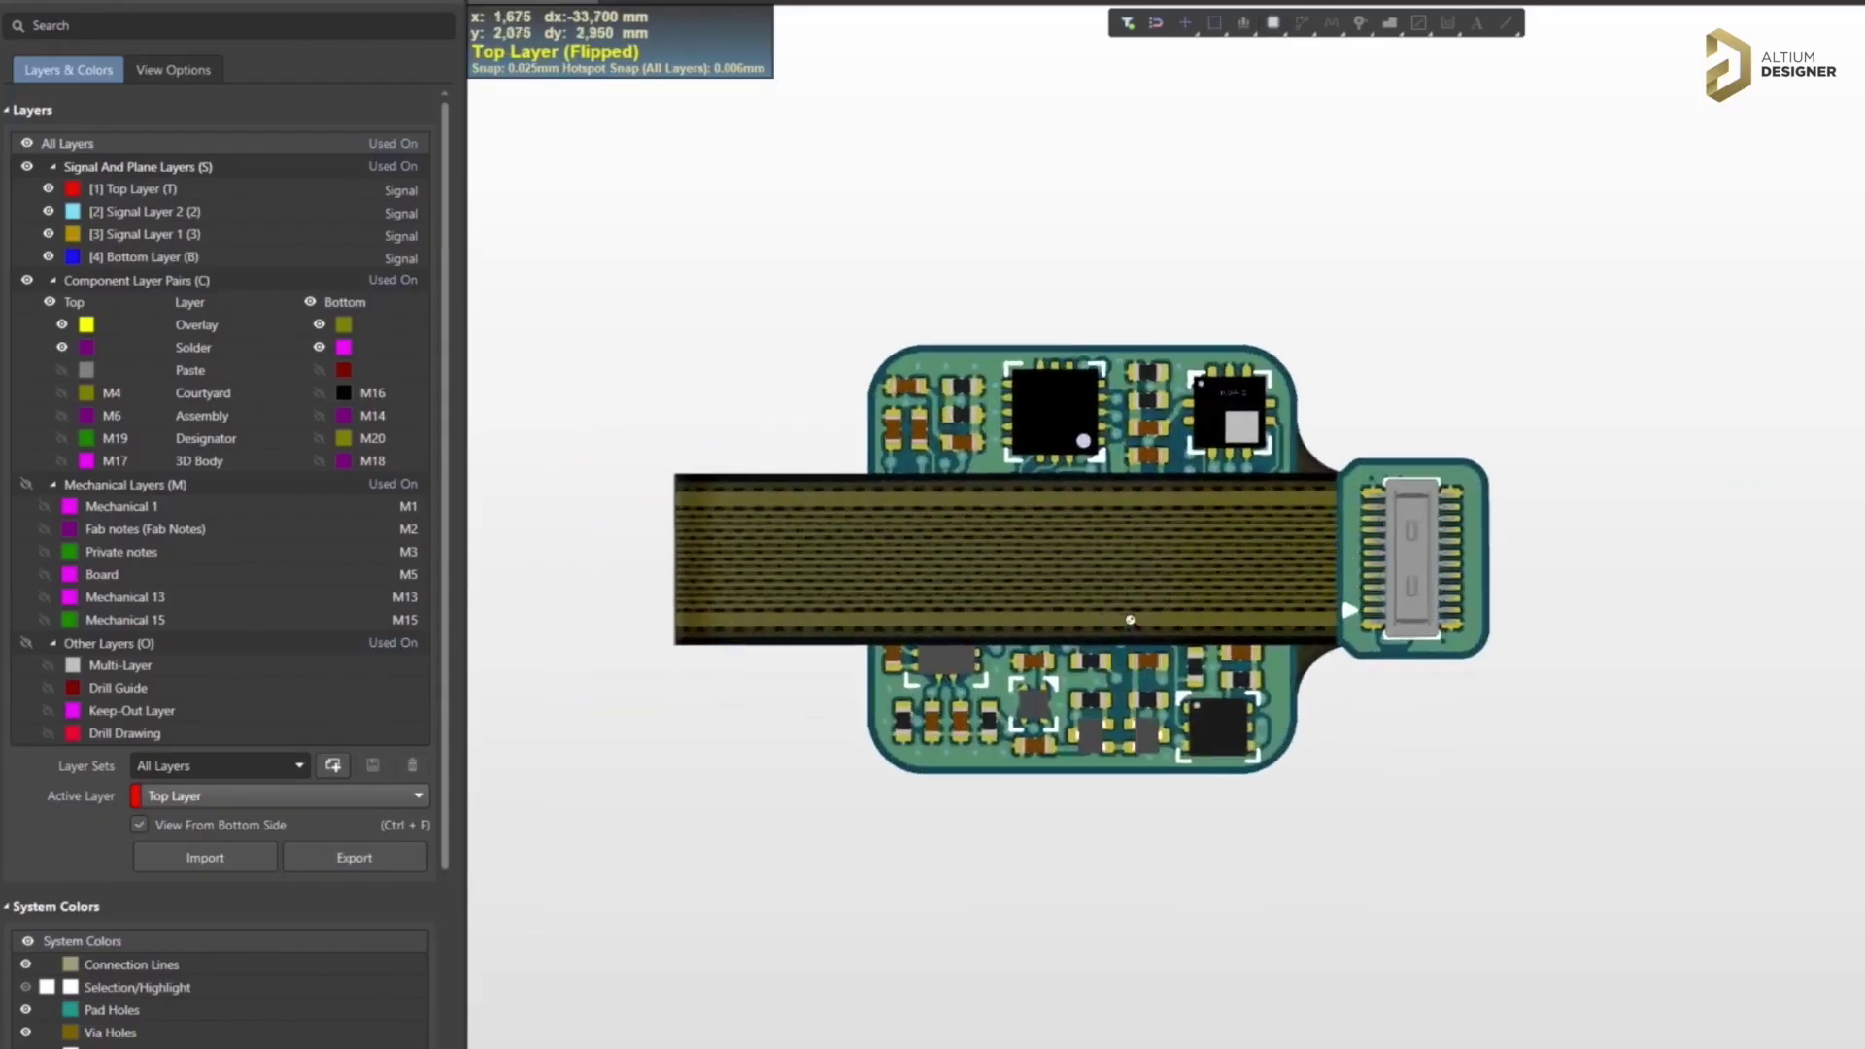
shift+right_drag(1111, 554, 1182, 417)
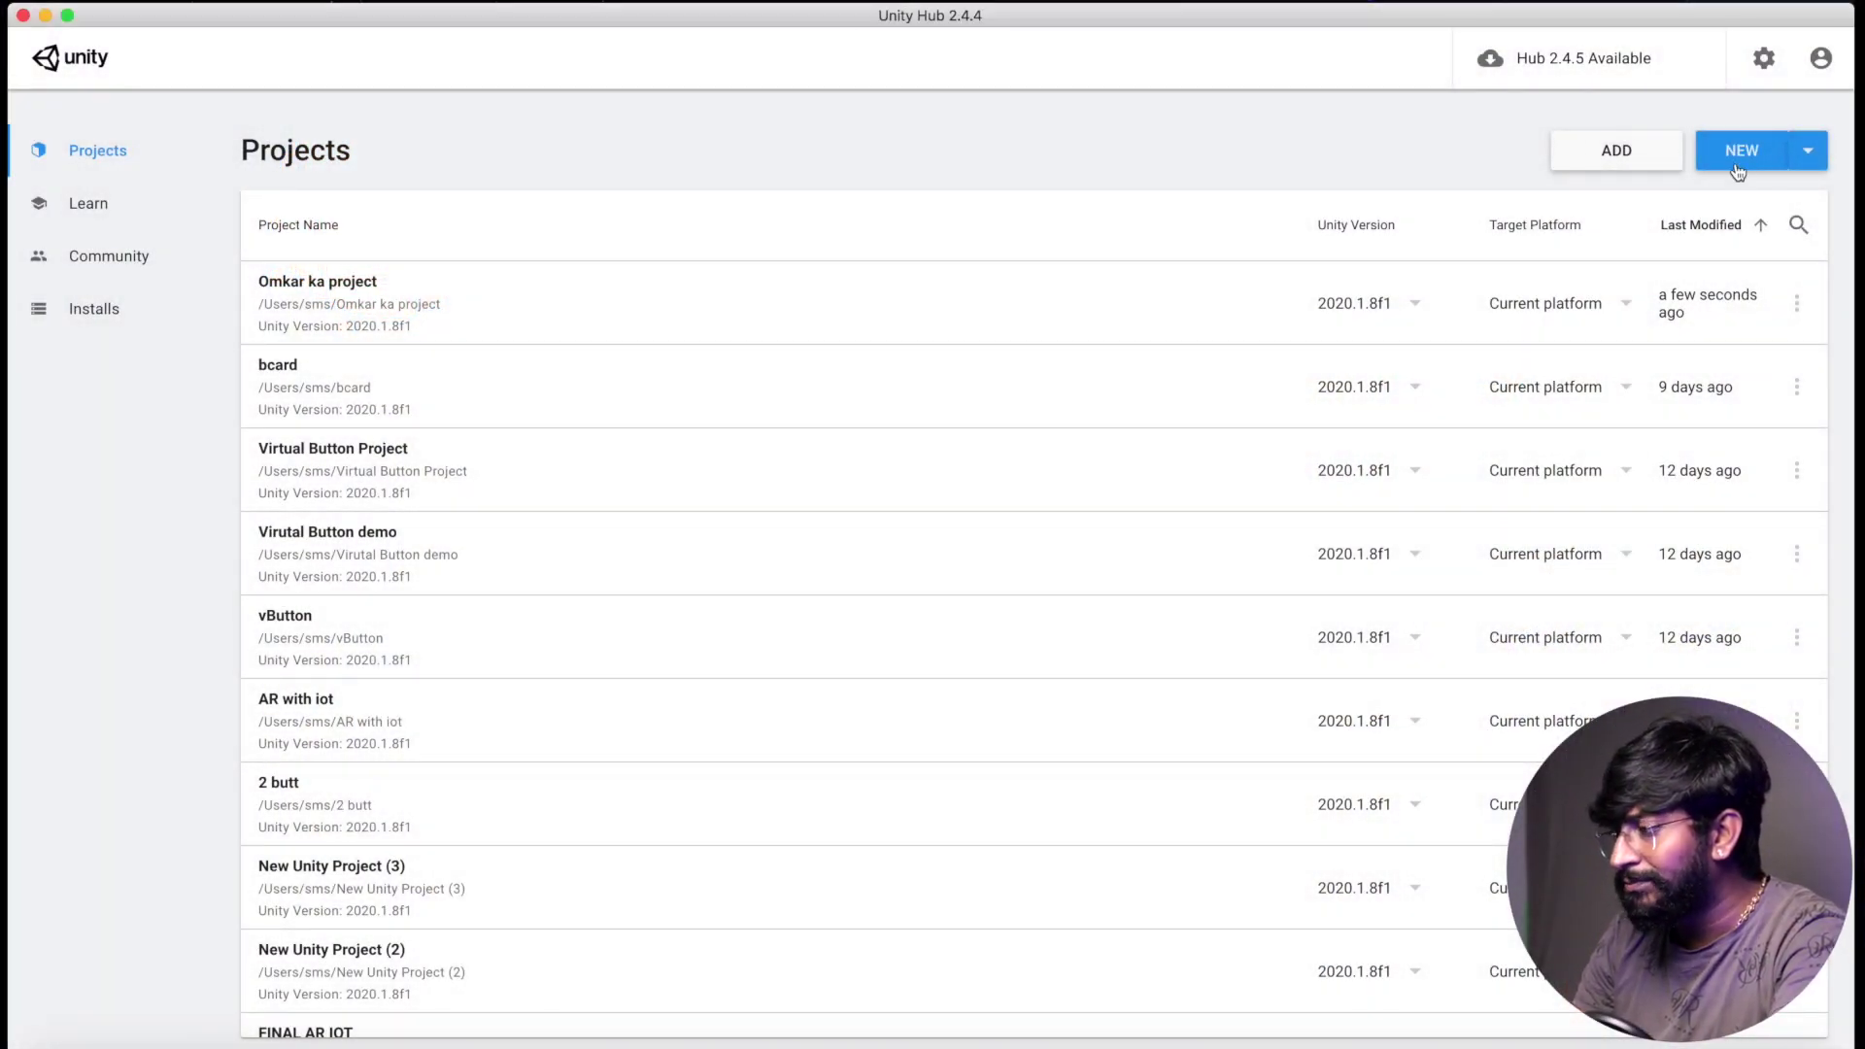
Create a new Unity Hub project named 'Multi Target'
click(1739, 150)
key(super+a)
text(Multi Targe)
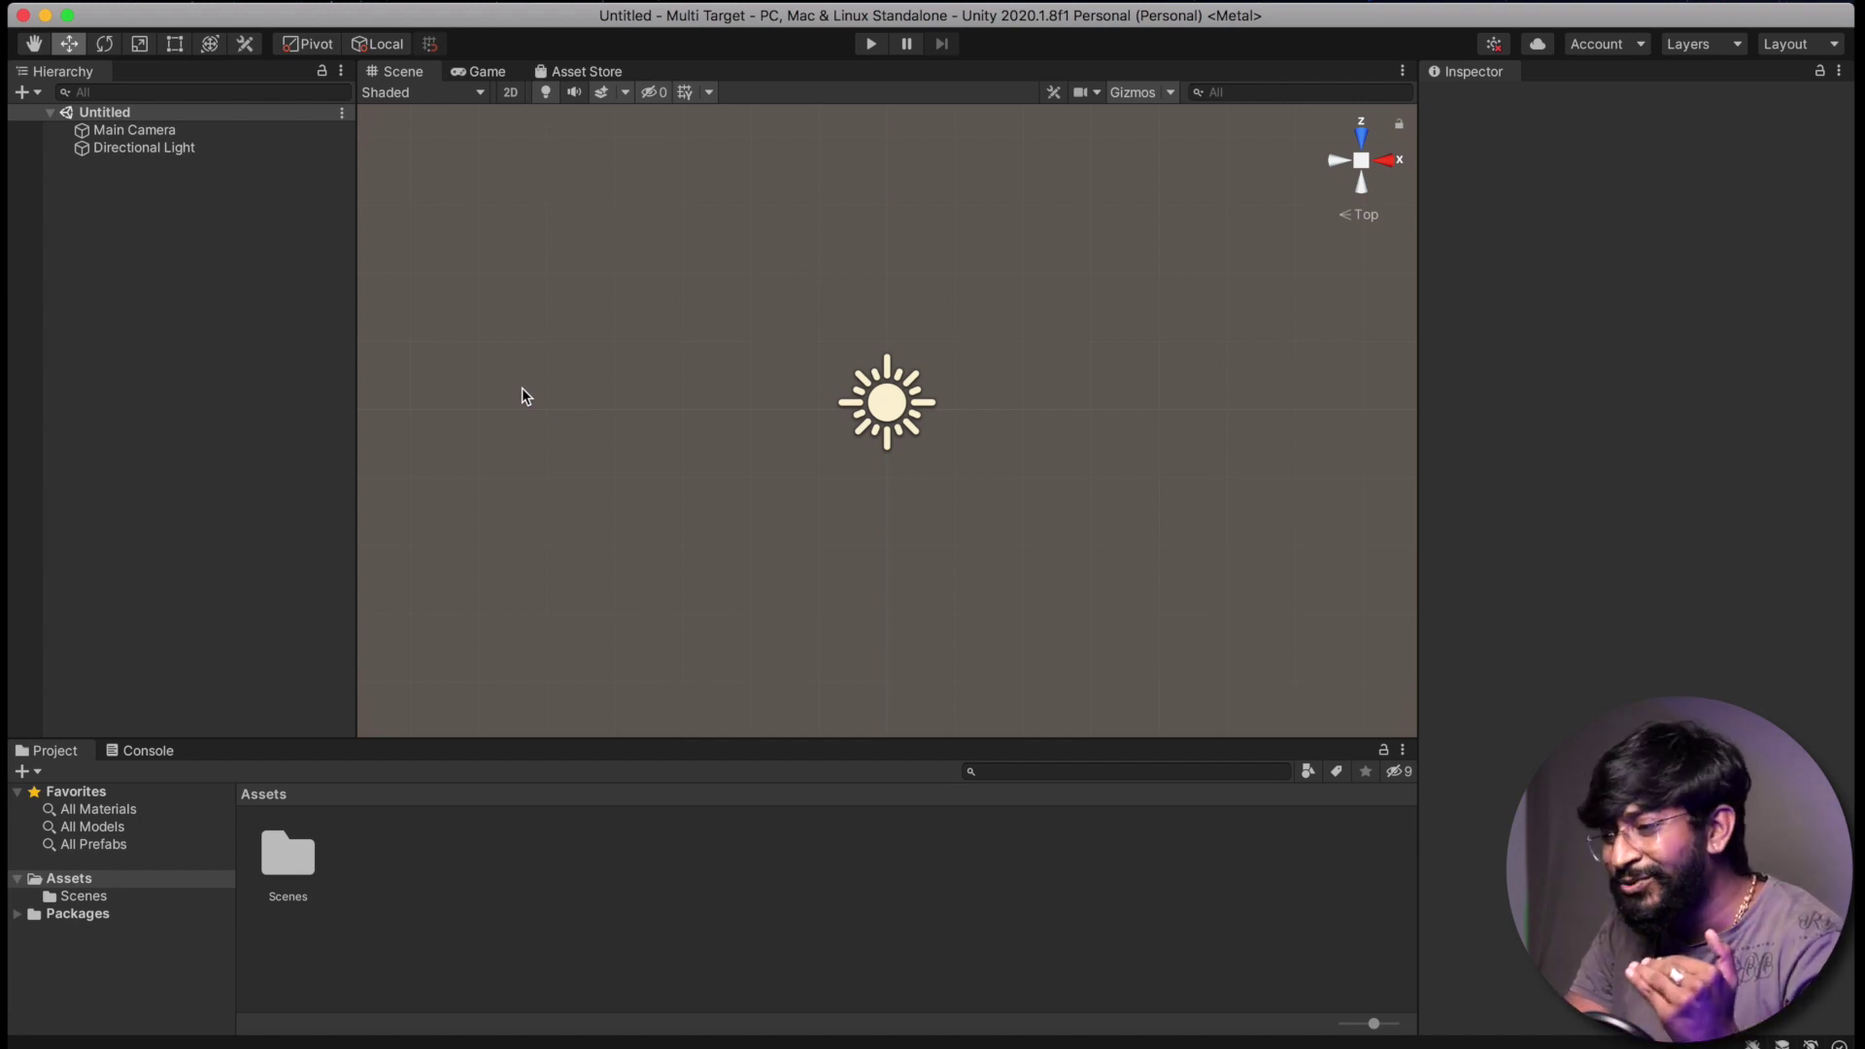
key(ctrl+Up)
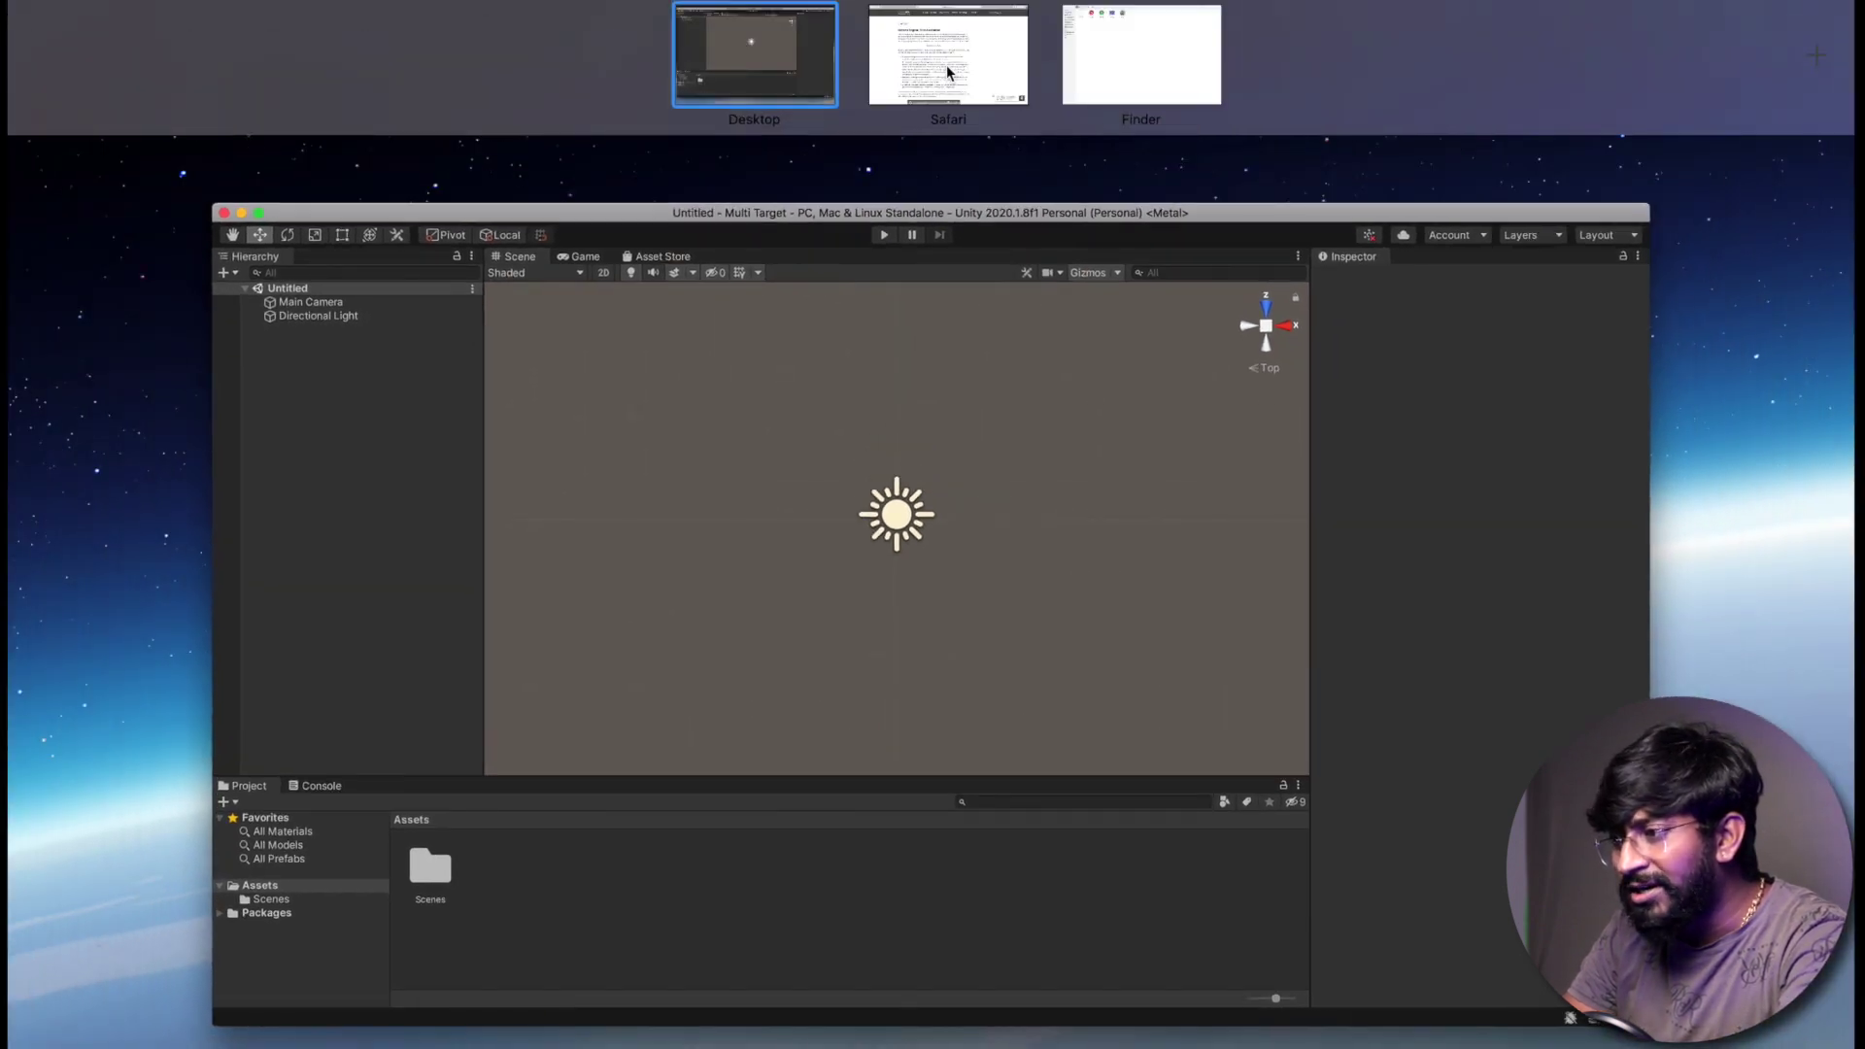
Log in to the Vuforia portal and download the Vuforia Engine 10.0 Unity package, agreeing to its licence
click(946, 64)
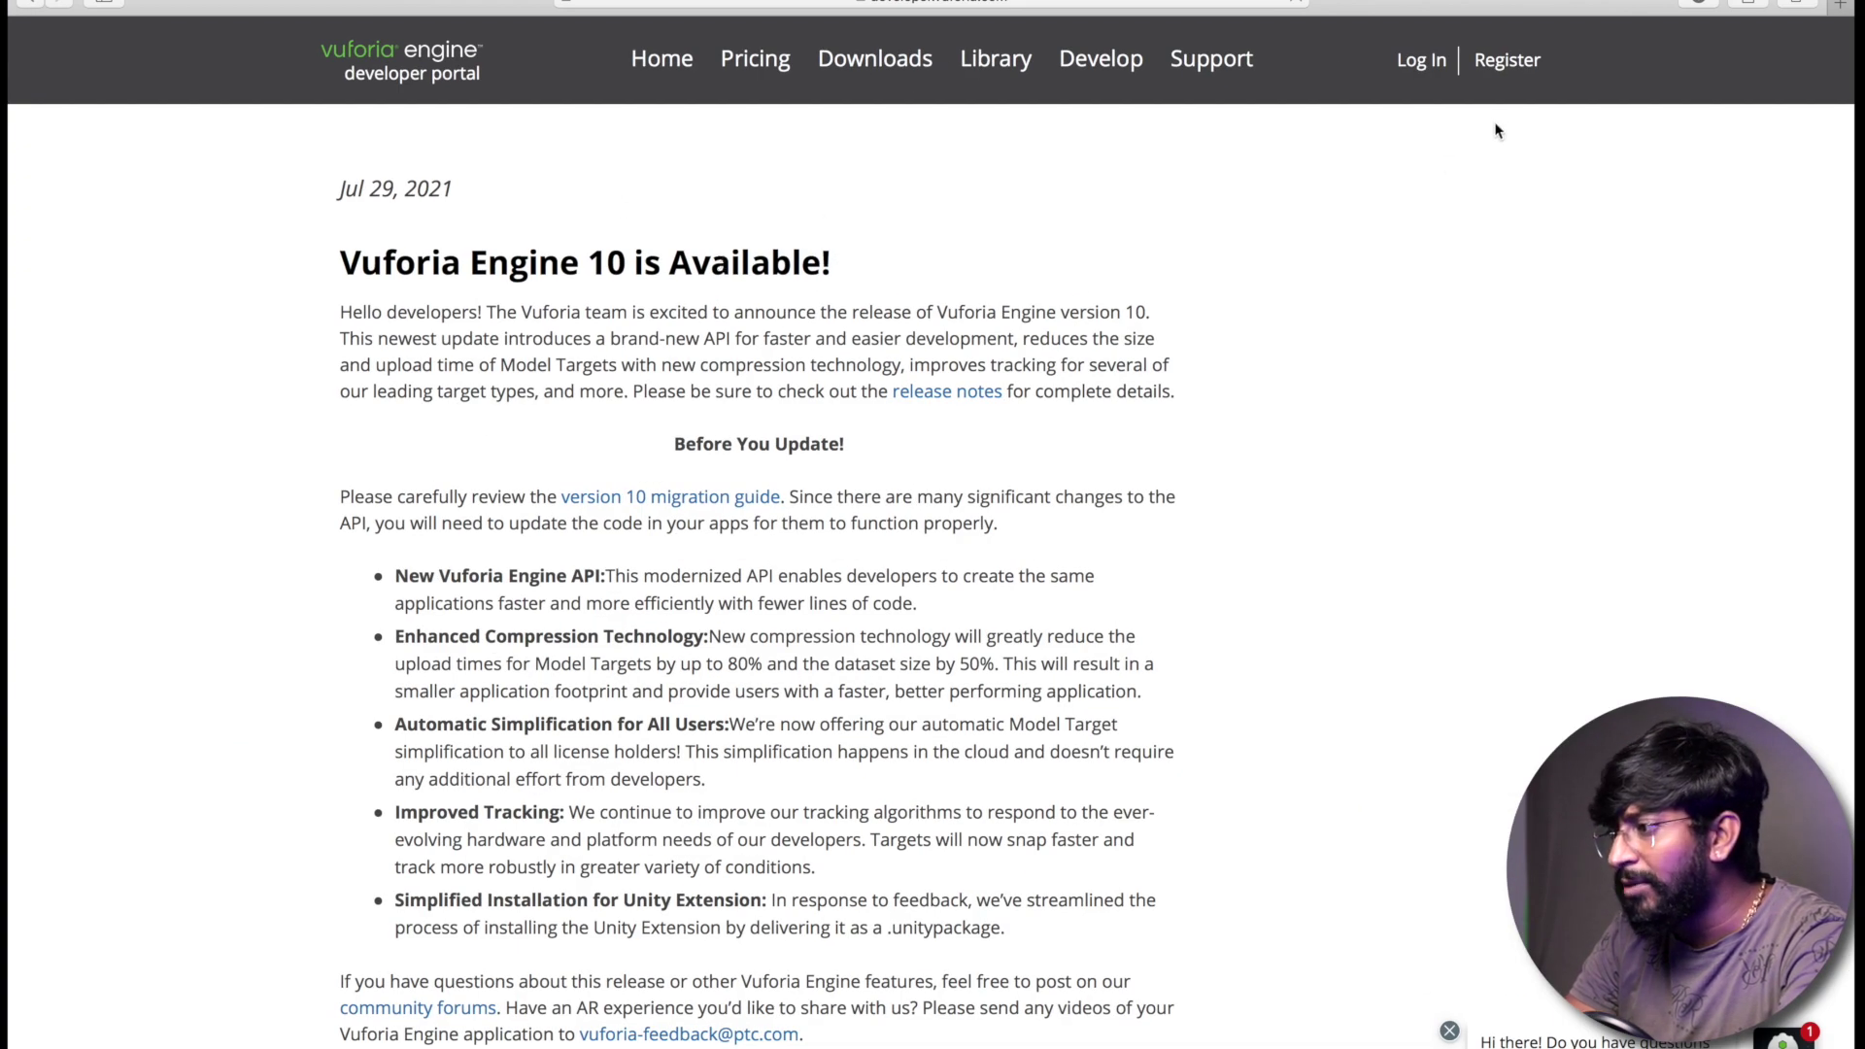
click(1418, 64)
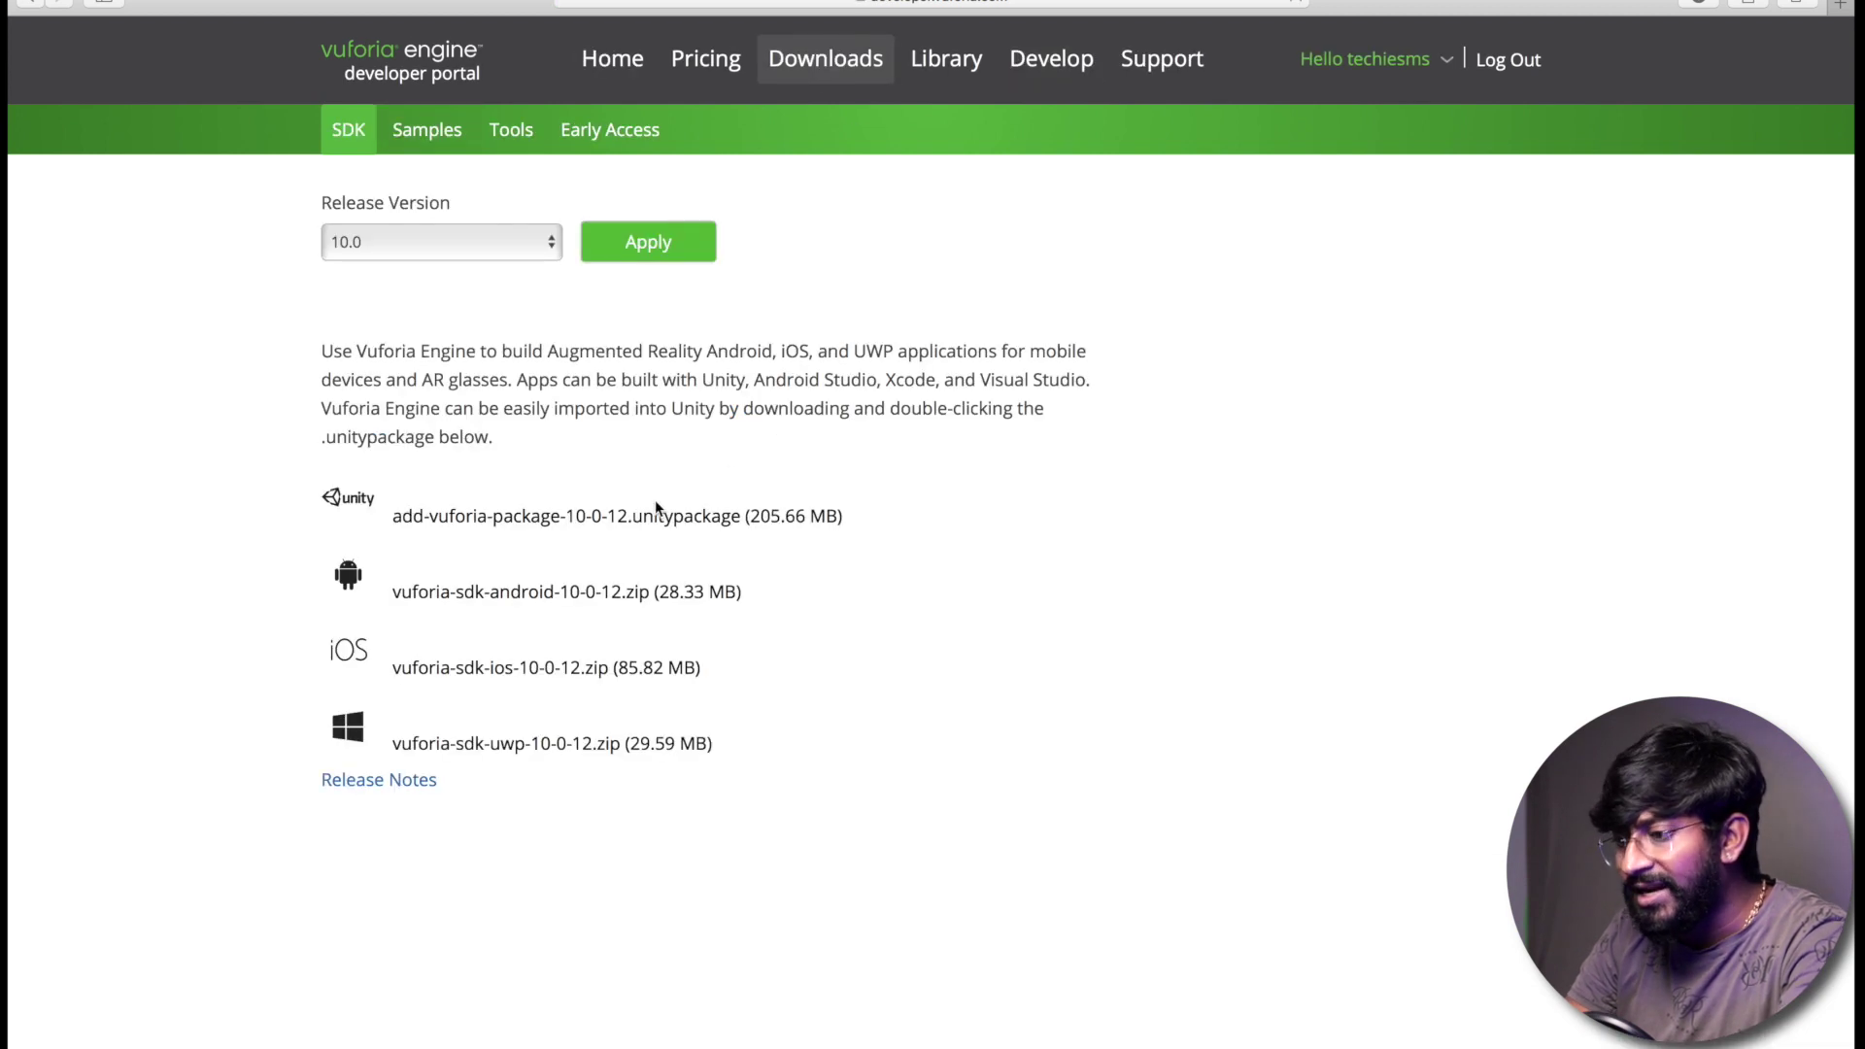
click(437, 485)
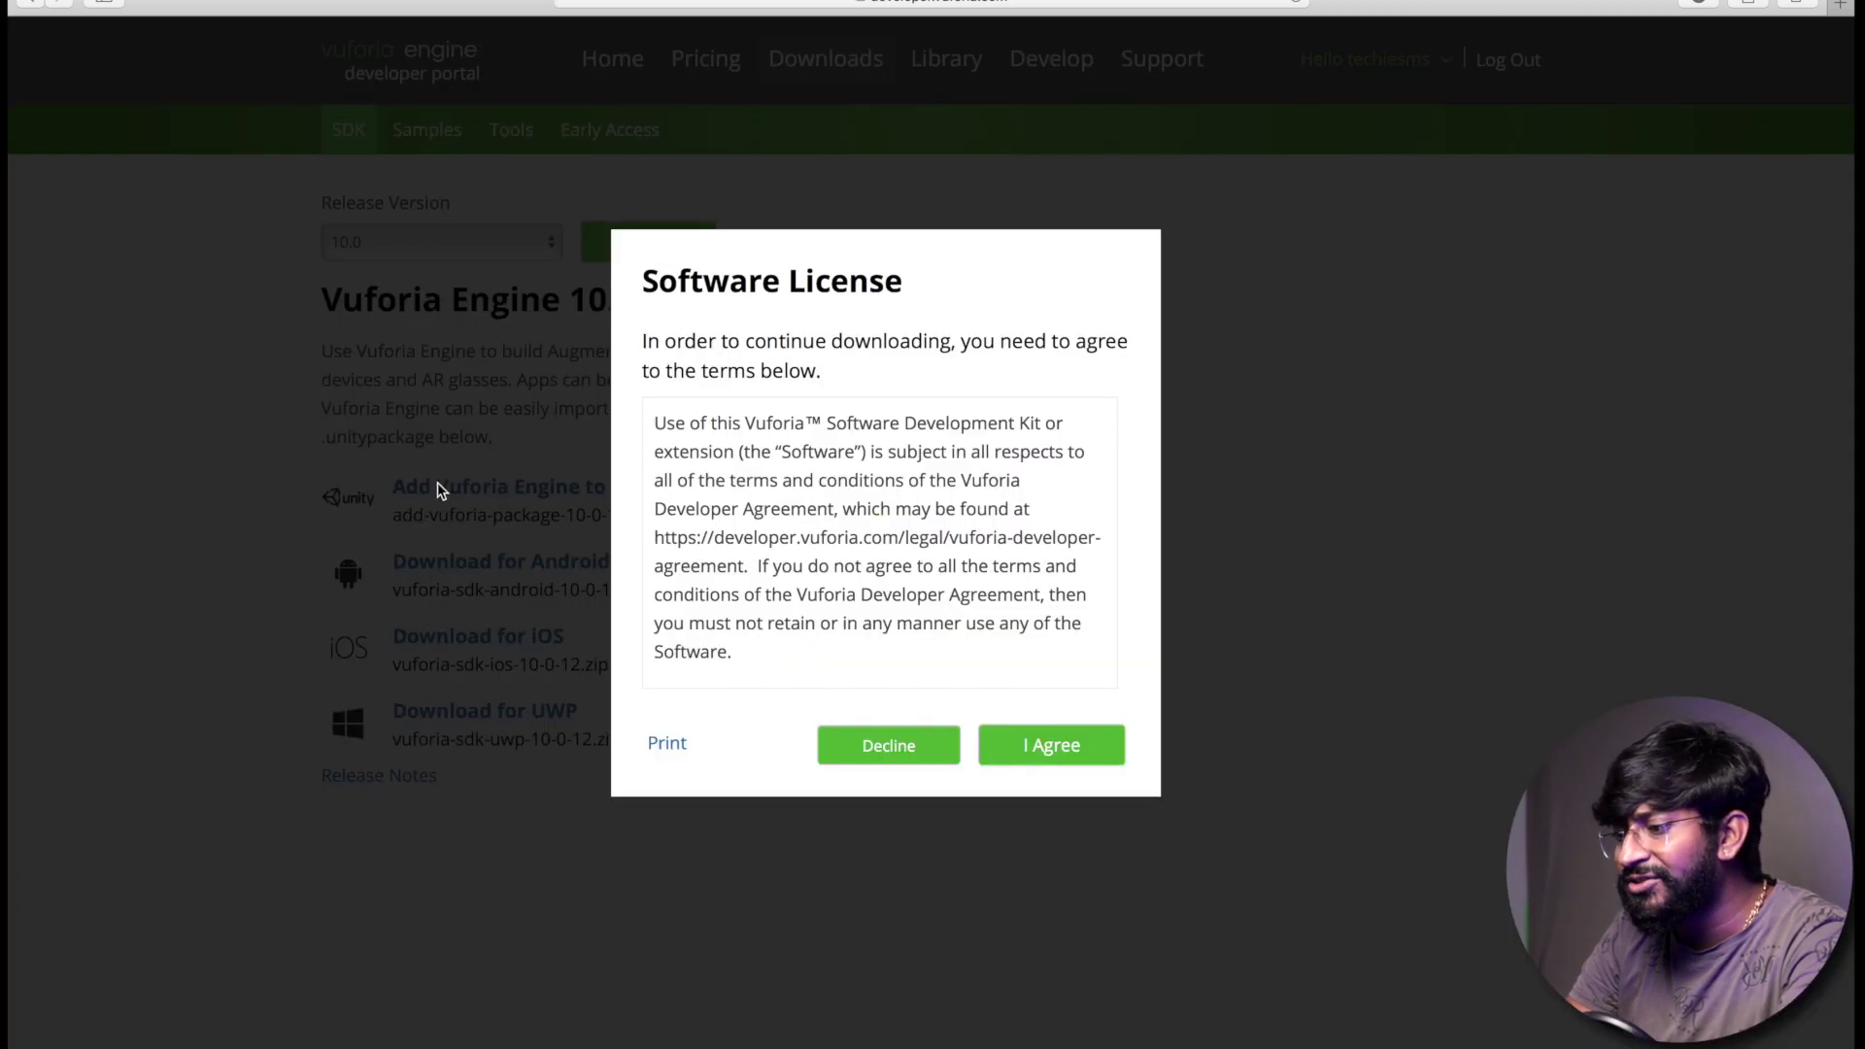
click(1034, 762)
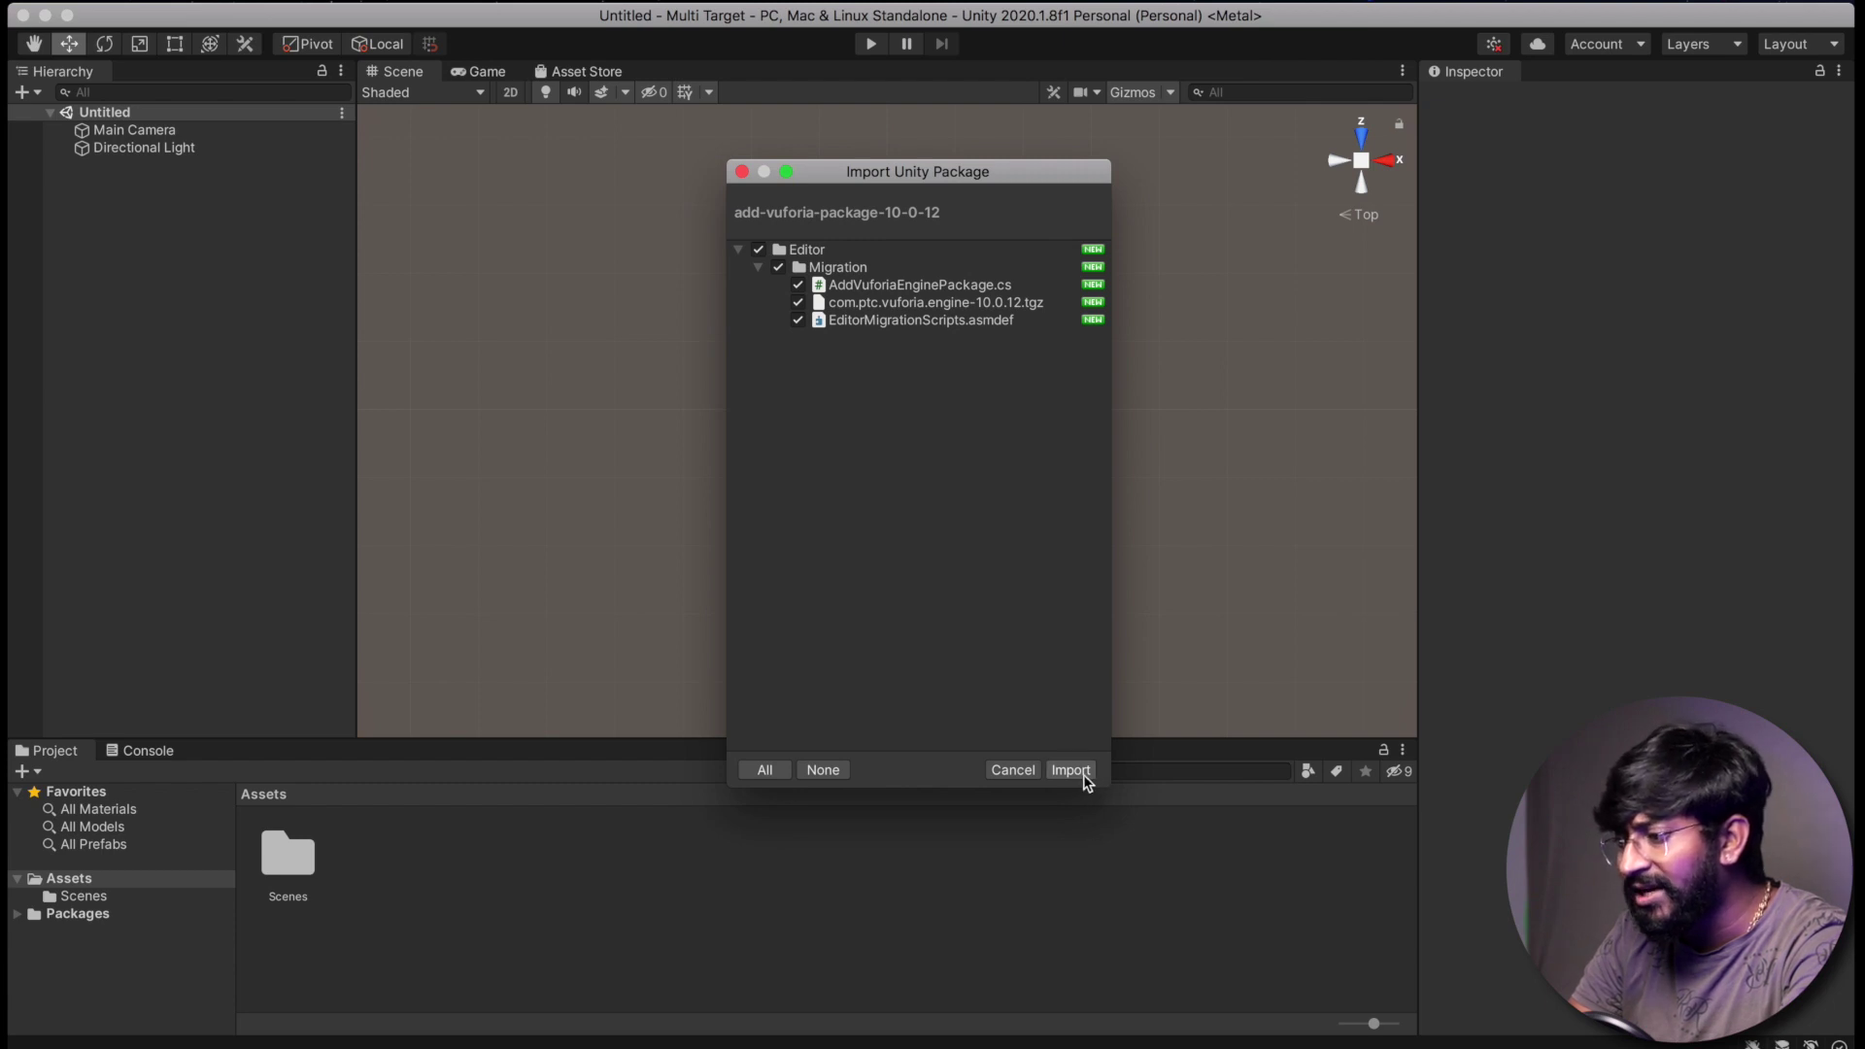
Import the Vuforia package and delete the scene's Main Camera
click(1072, 770)
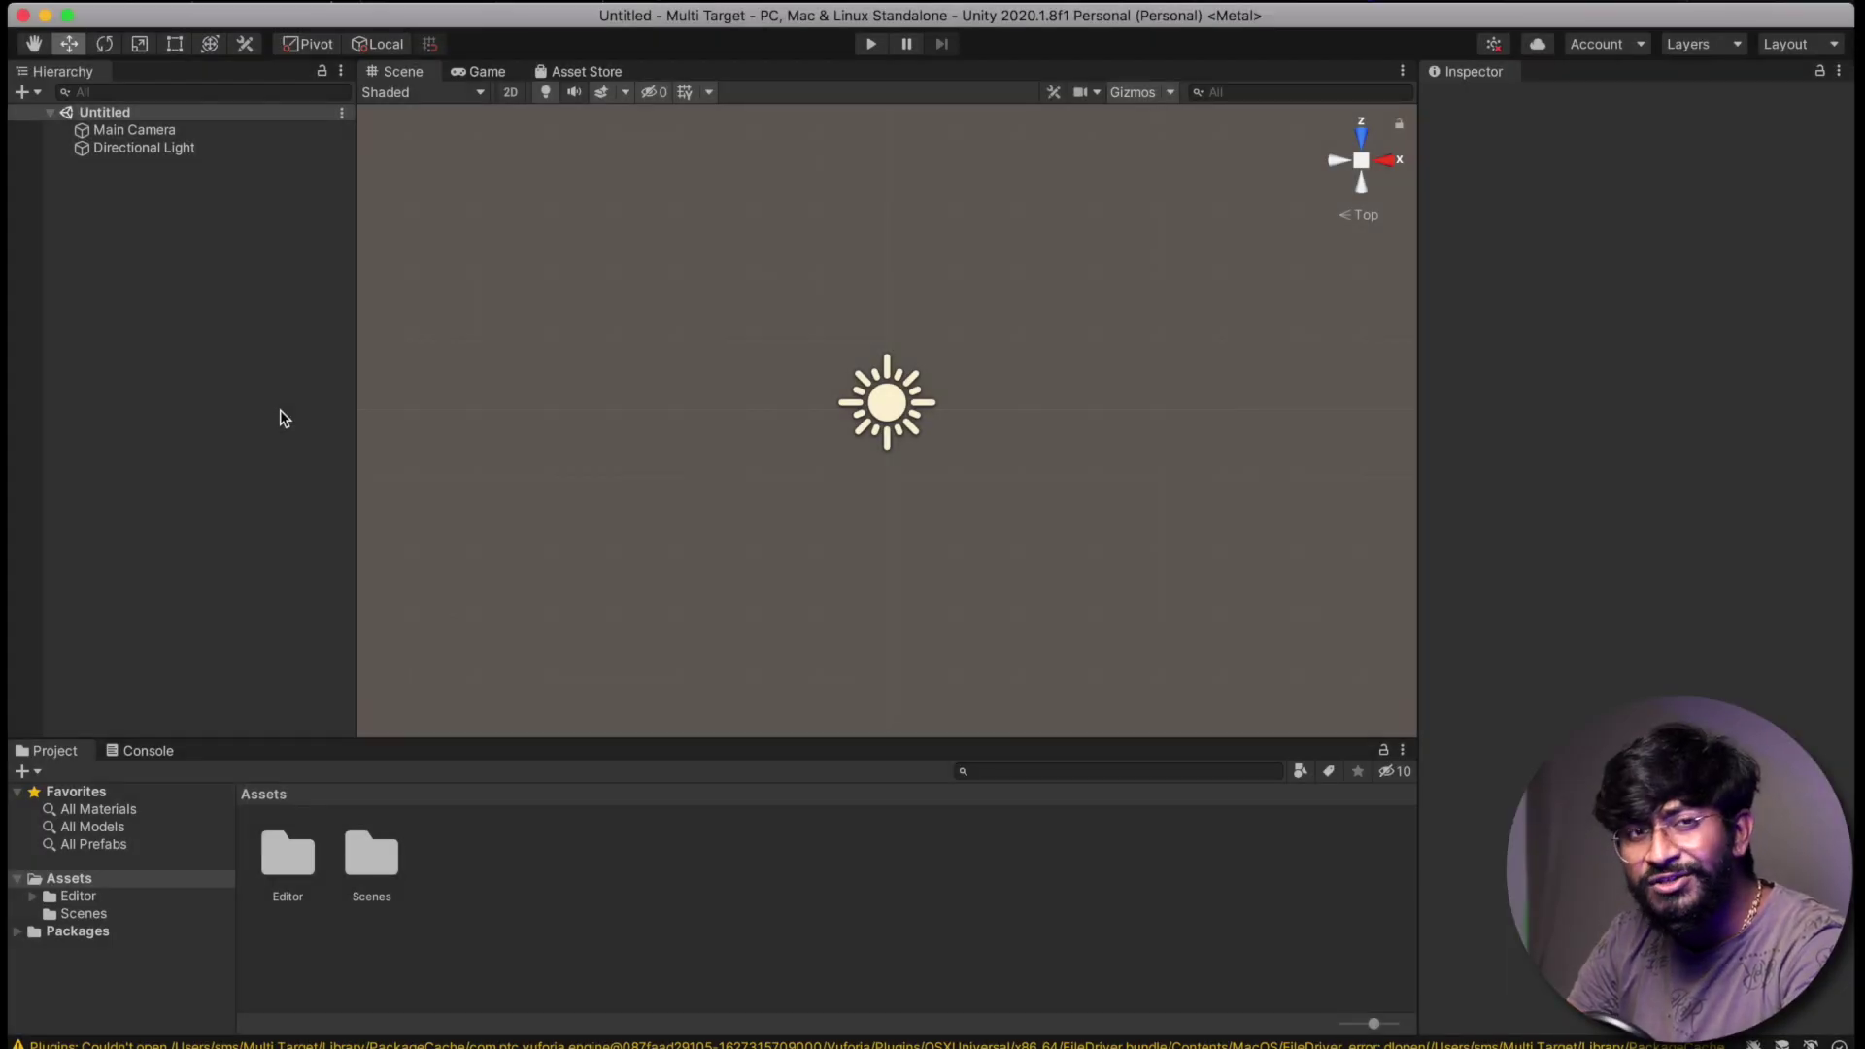
right_click(211, 348)
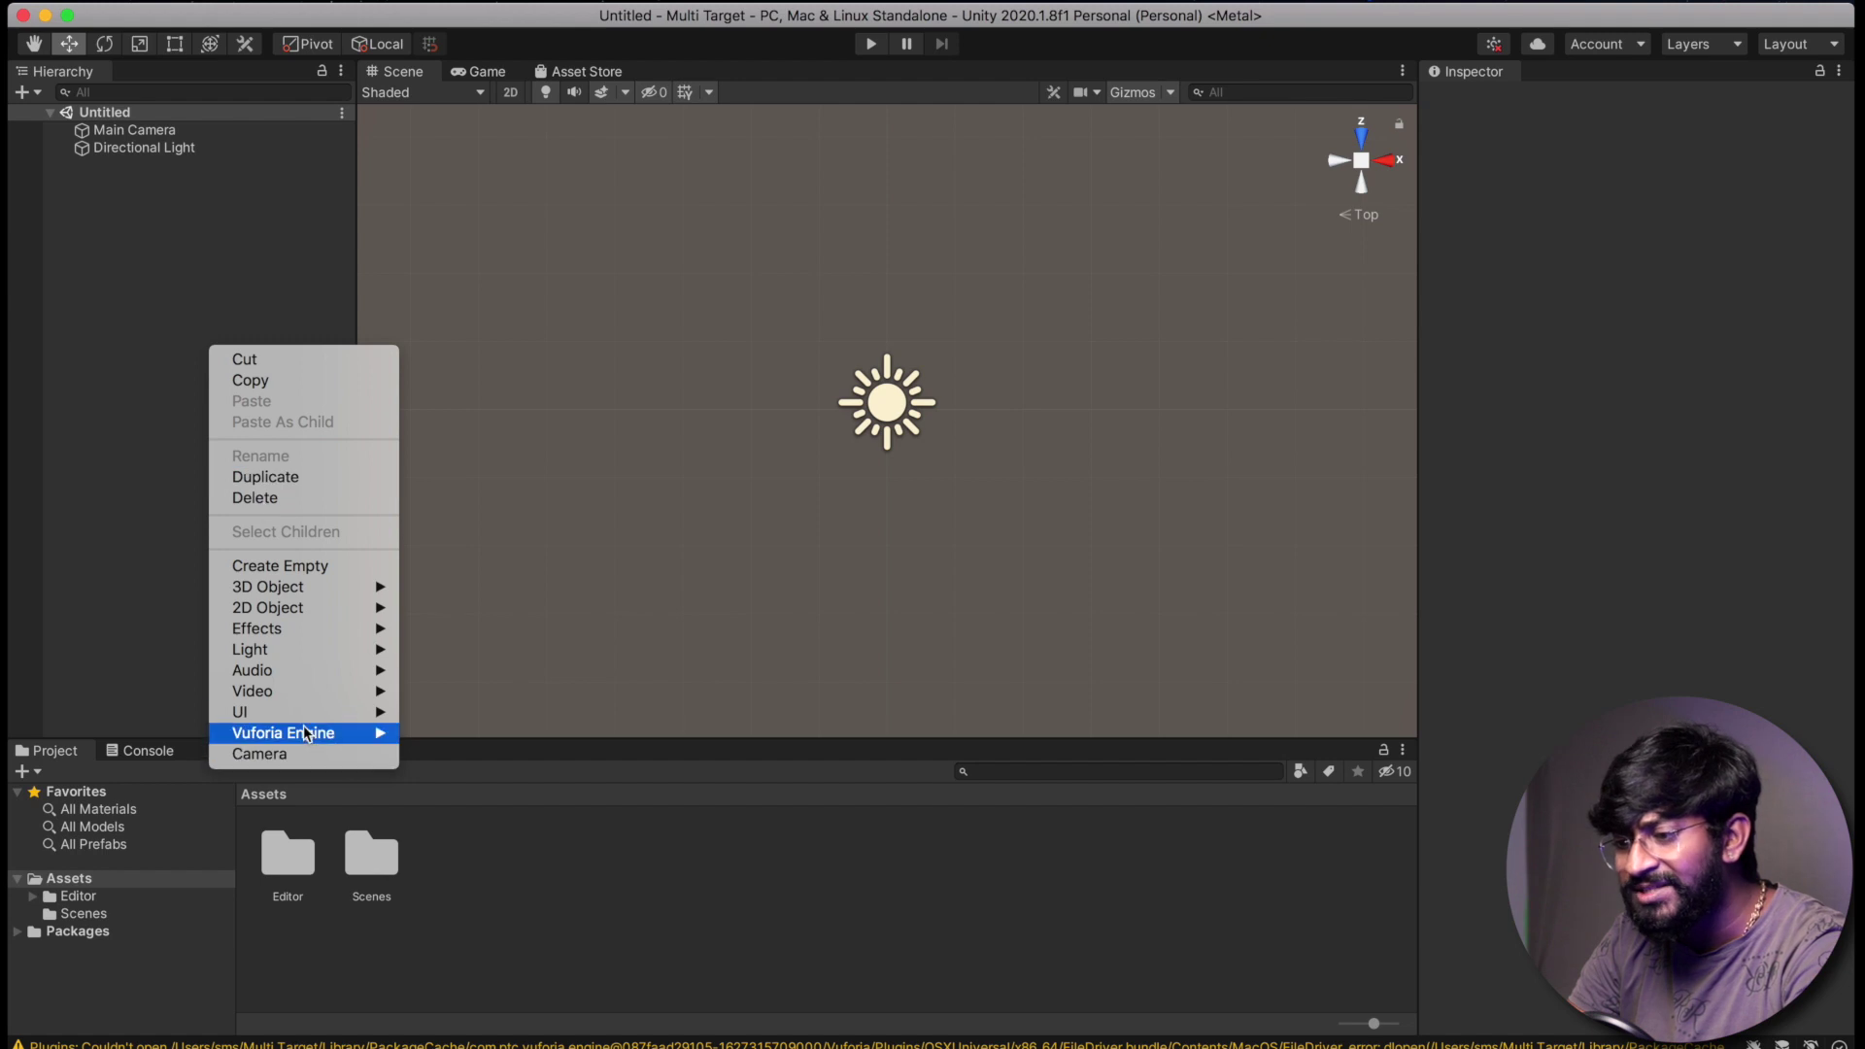
mouse_move(311, 736)
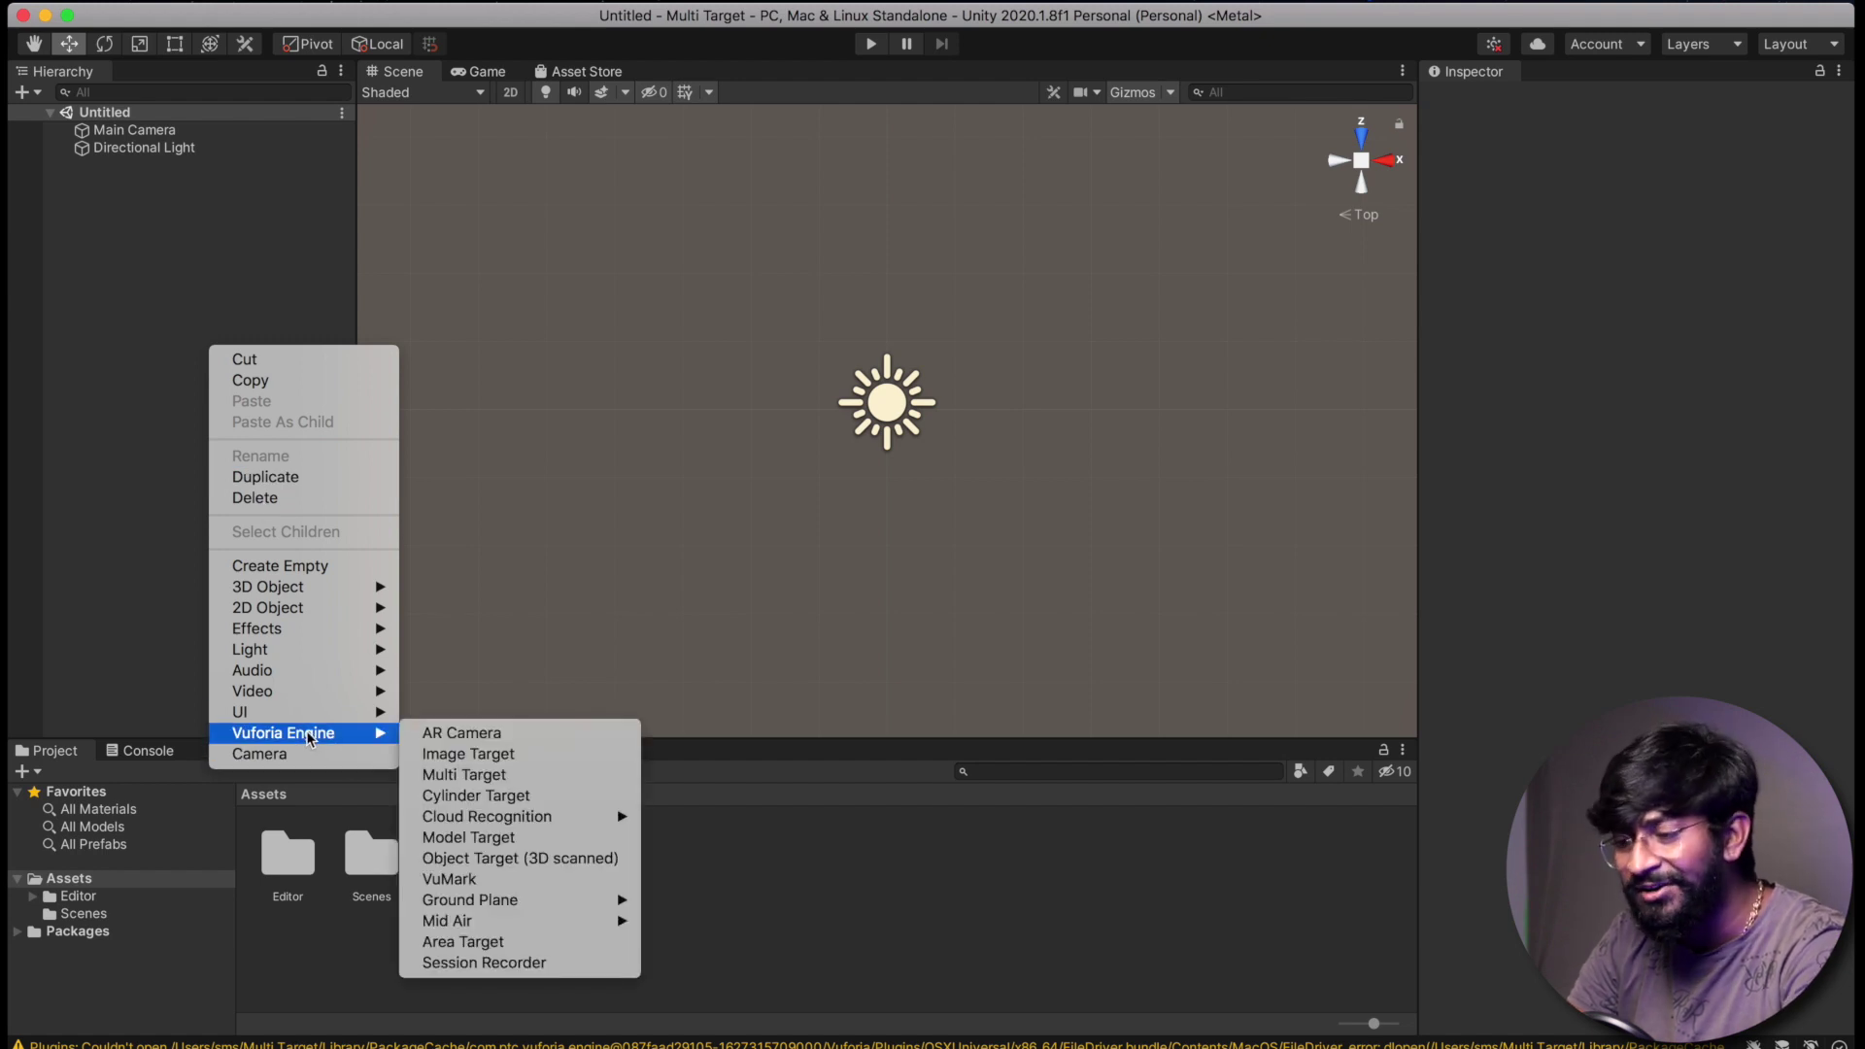
click(137, 272)
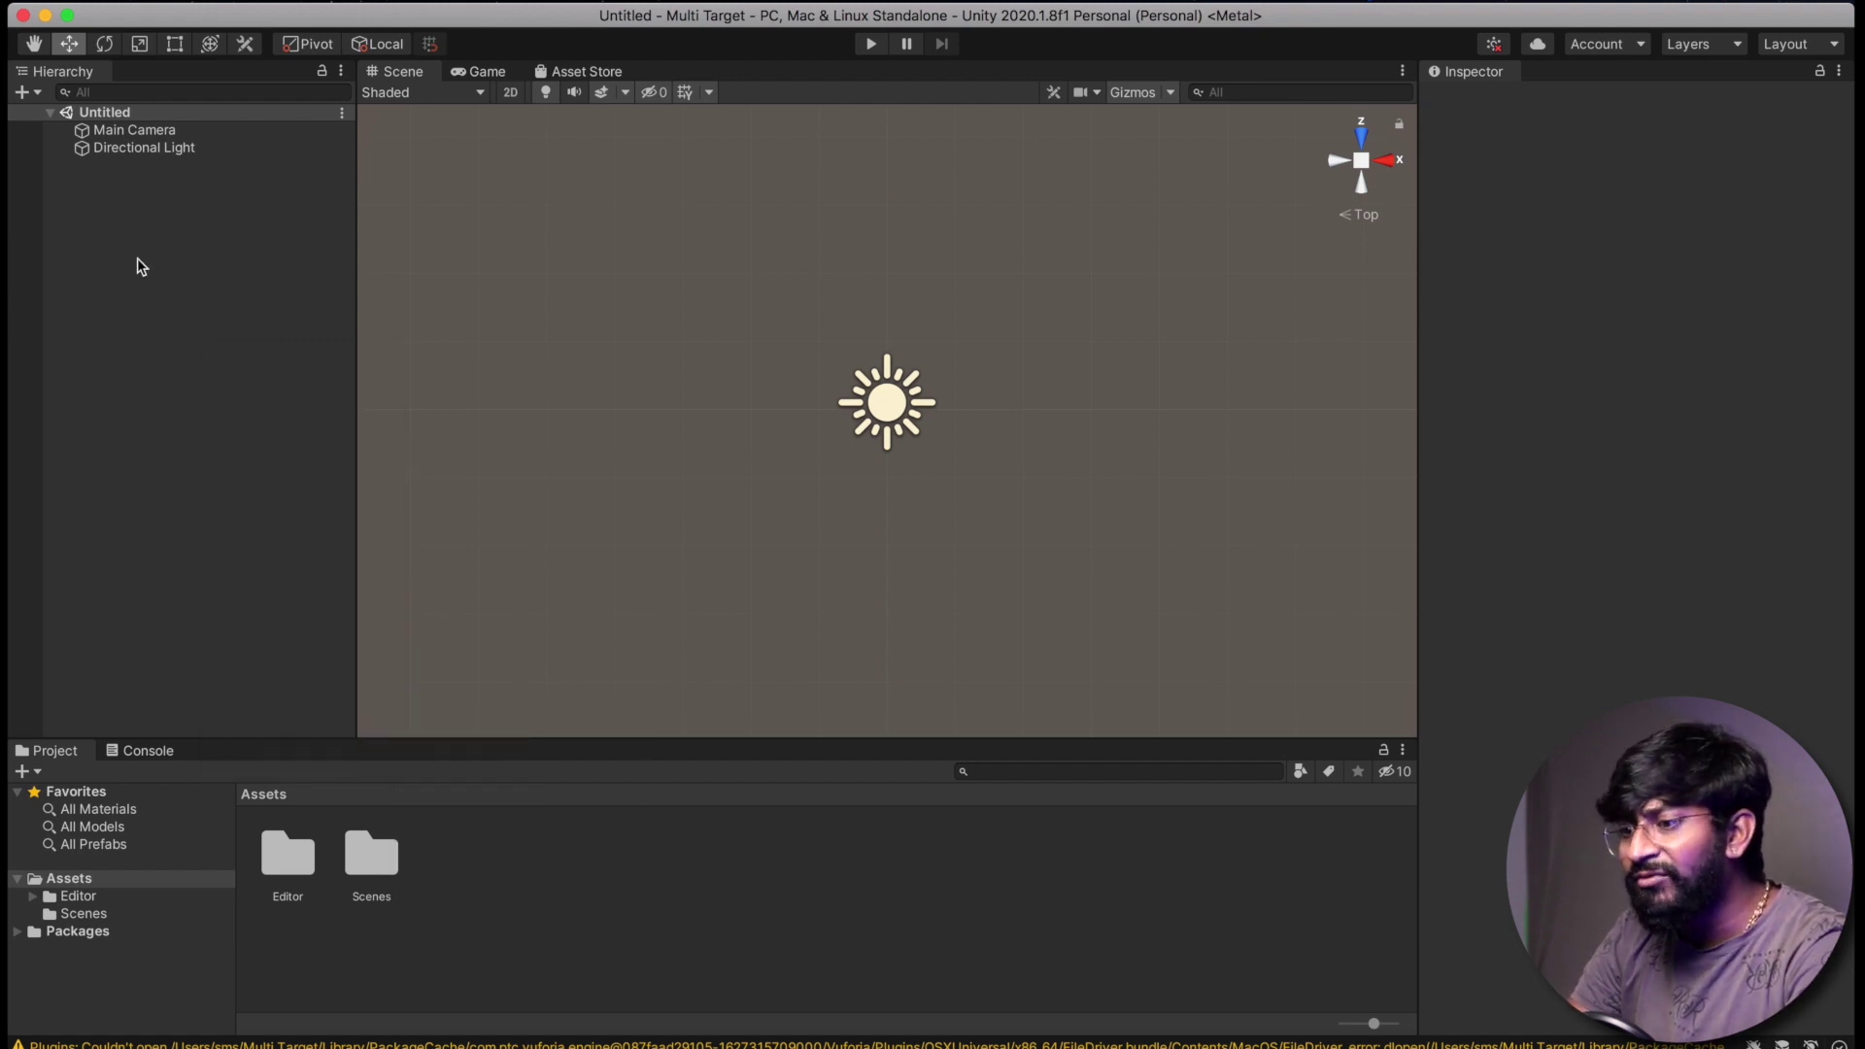
click(143, 130)
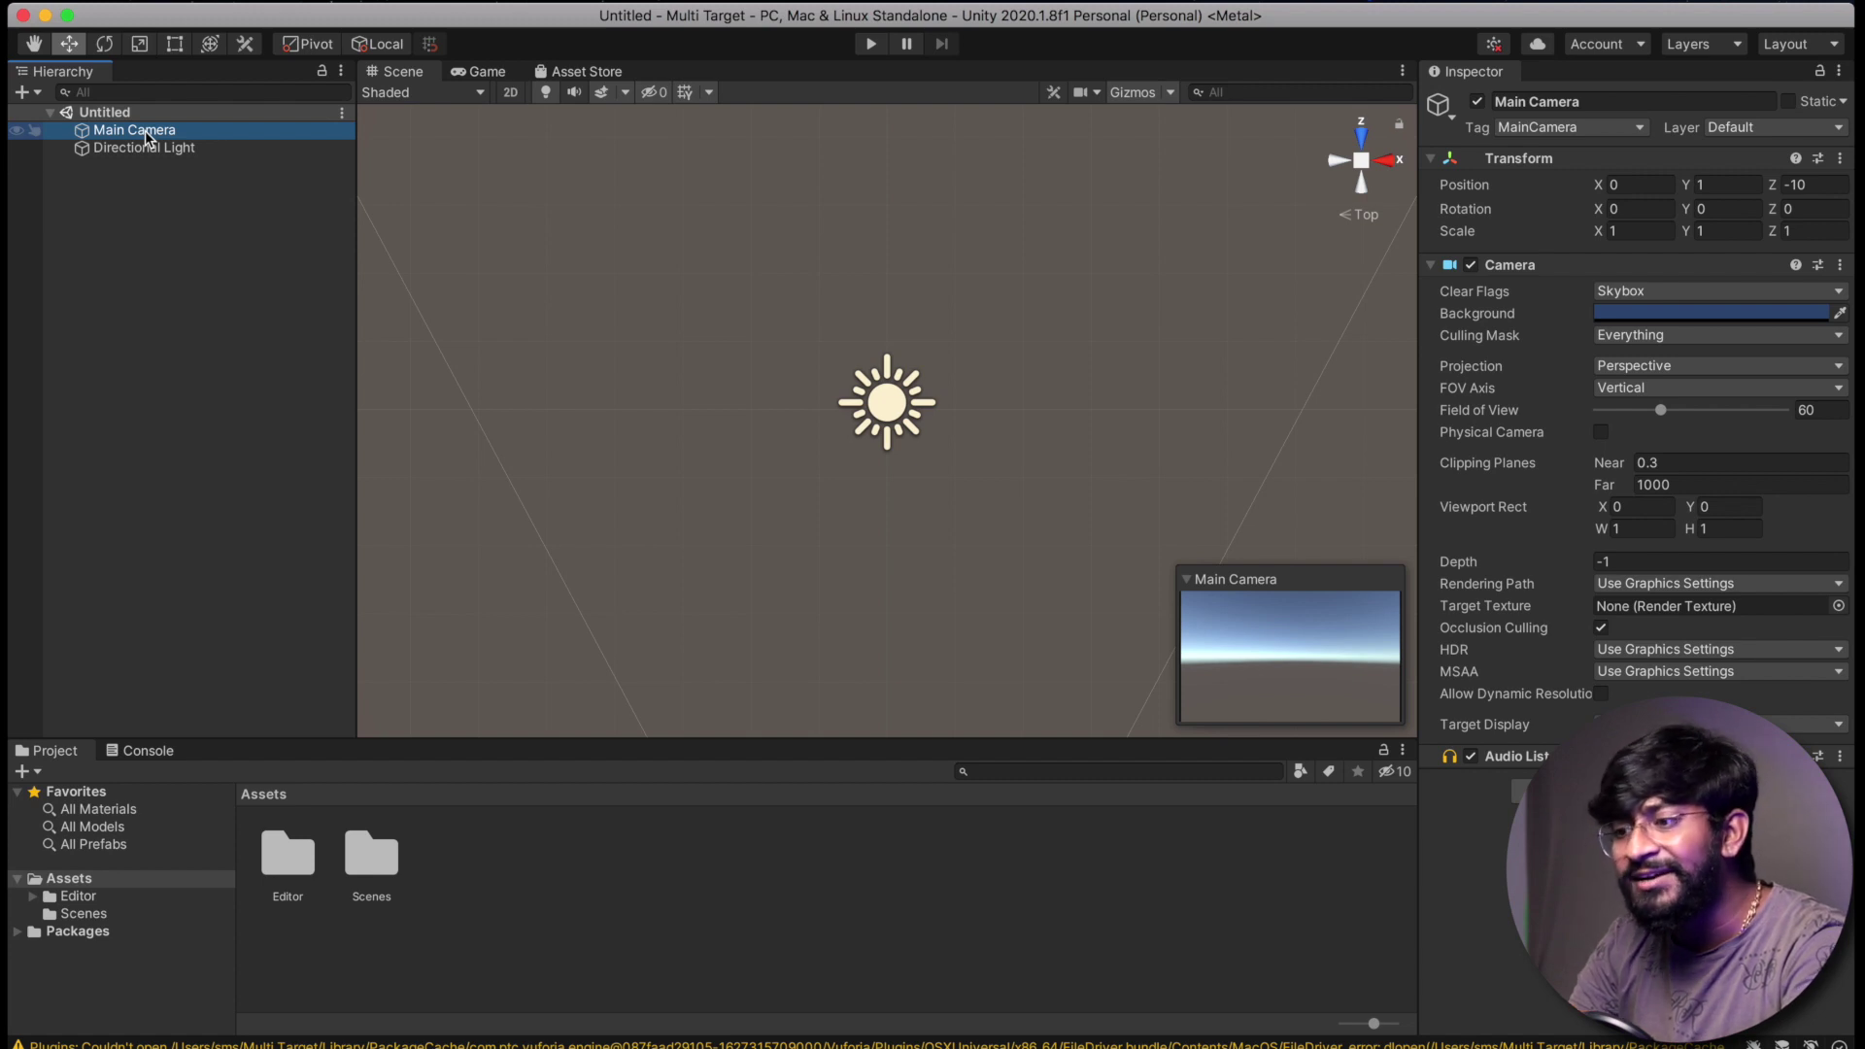
key(super+BackSpace)
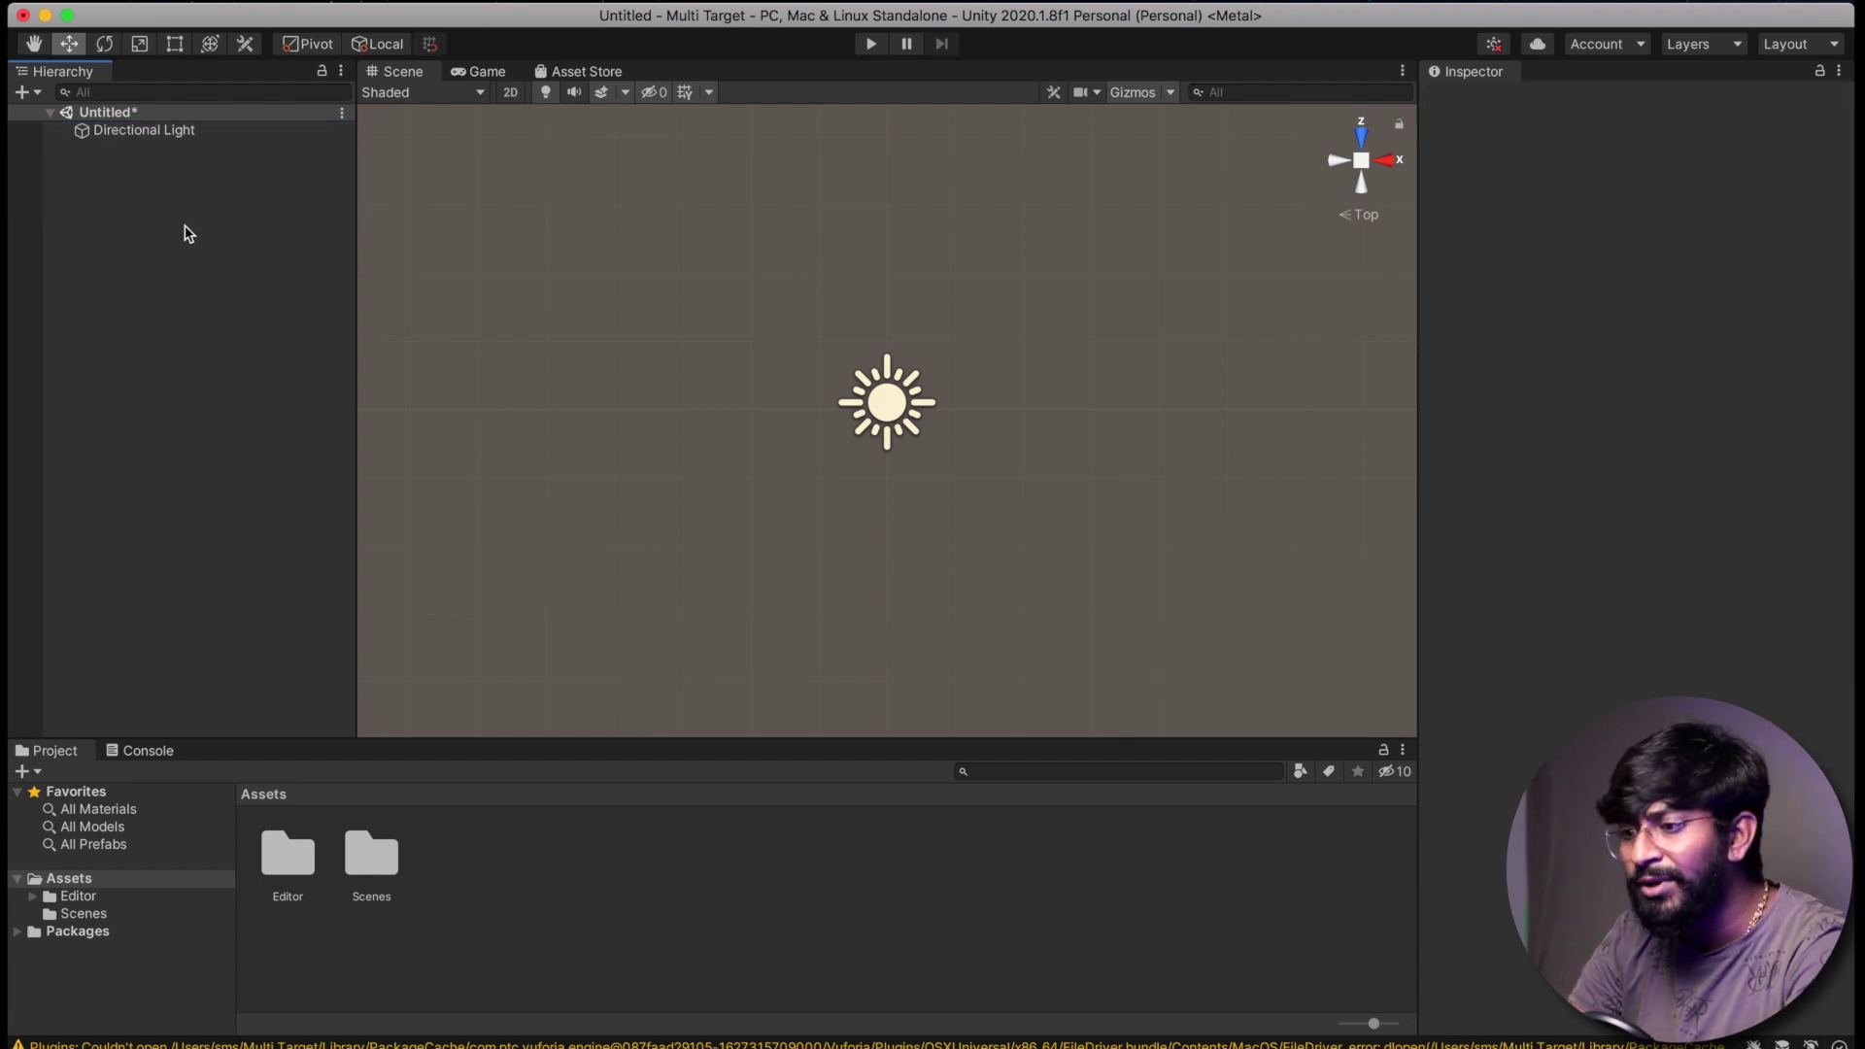
Add a Vuforia AR Camera to the scene, accepting the Vuforia 10.0 licence, and select it
right_click(185, 226)
mouse_move(323, 616)
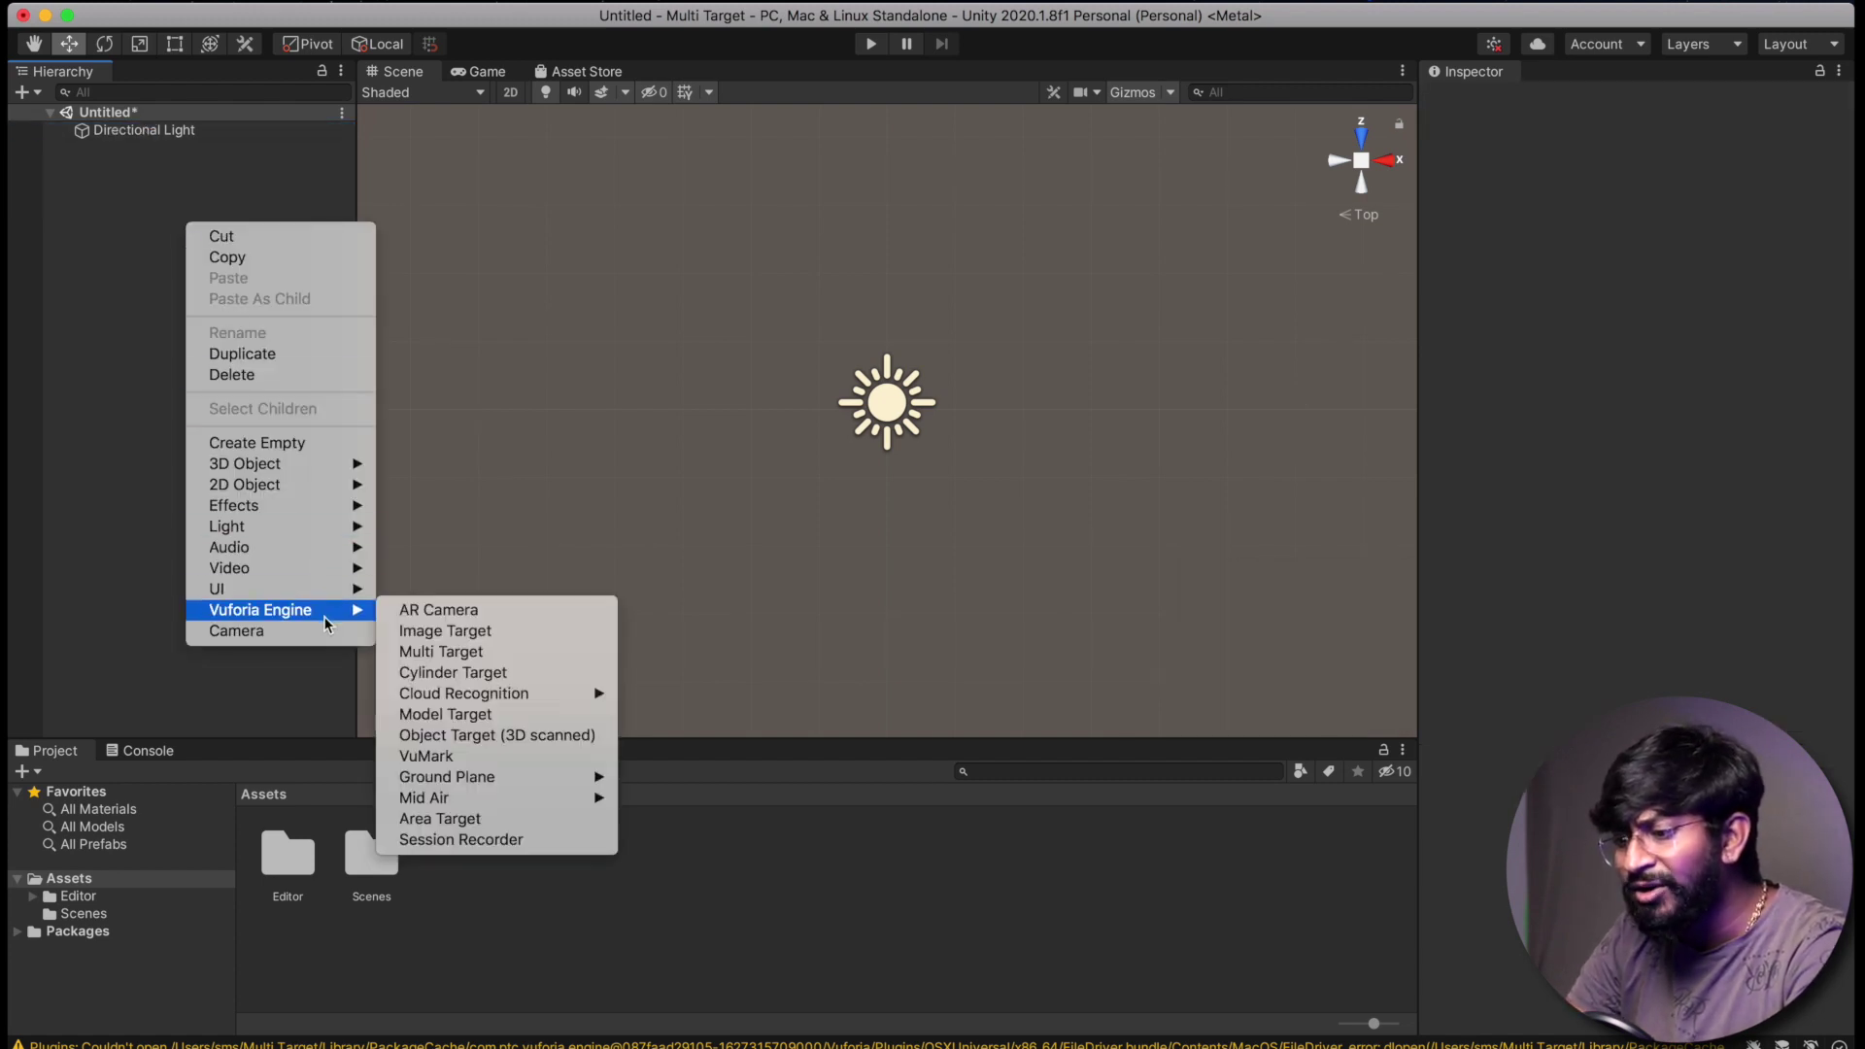
click(464, 614)
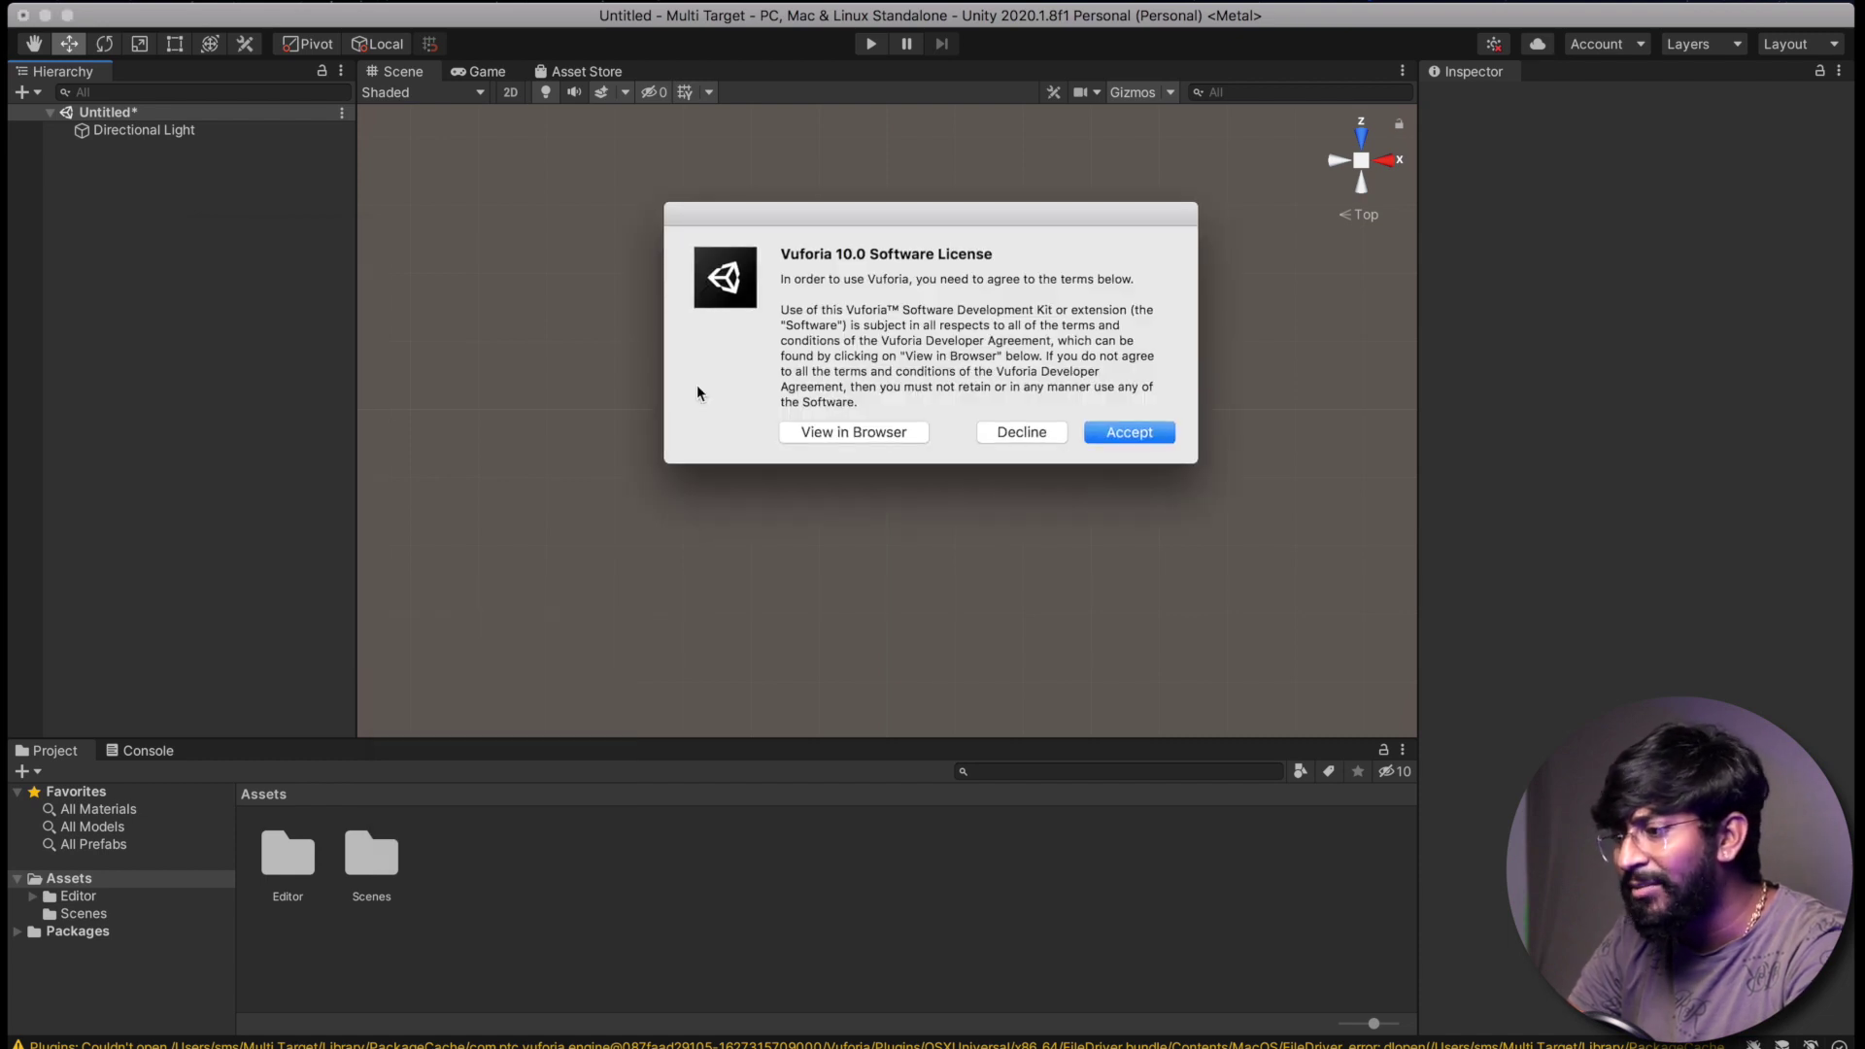
click(1149, 438)
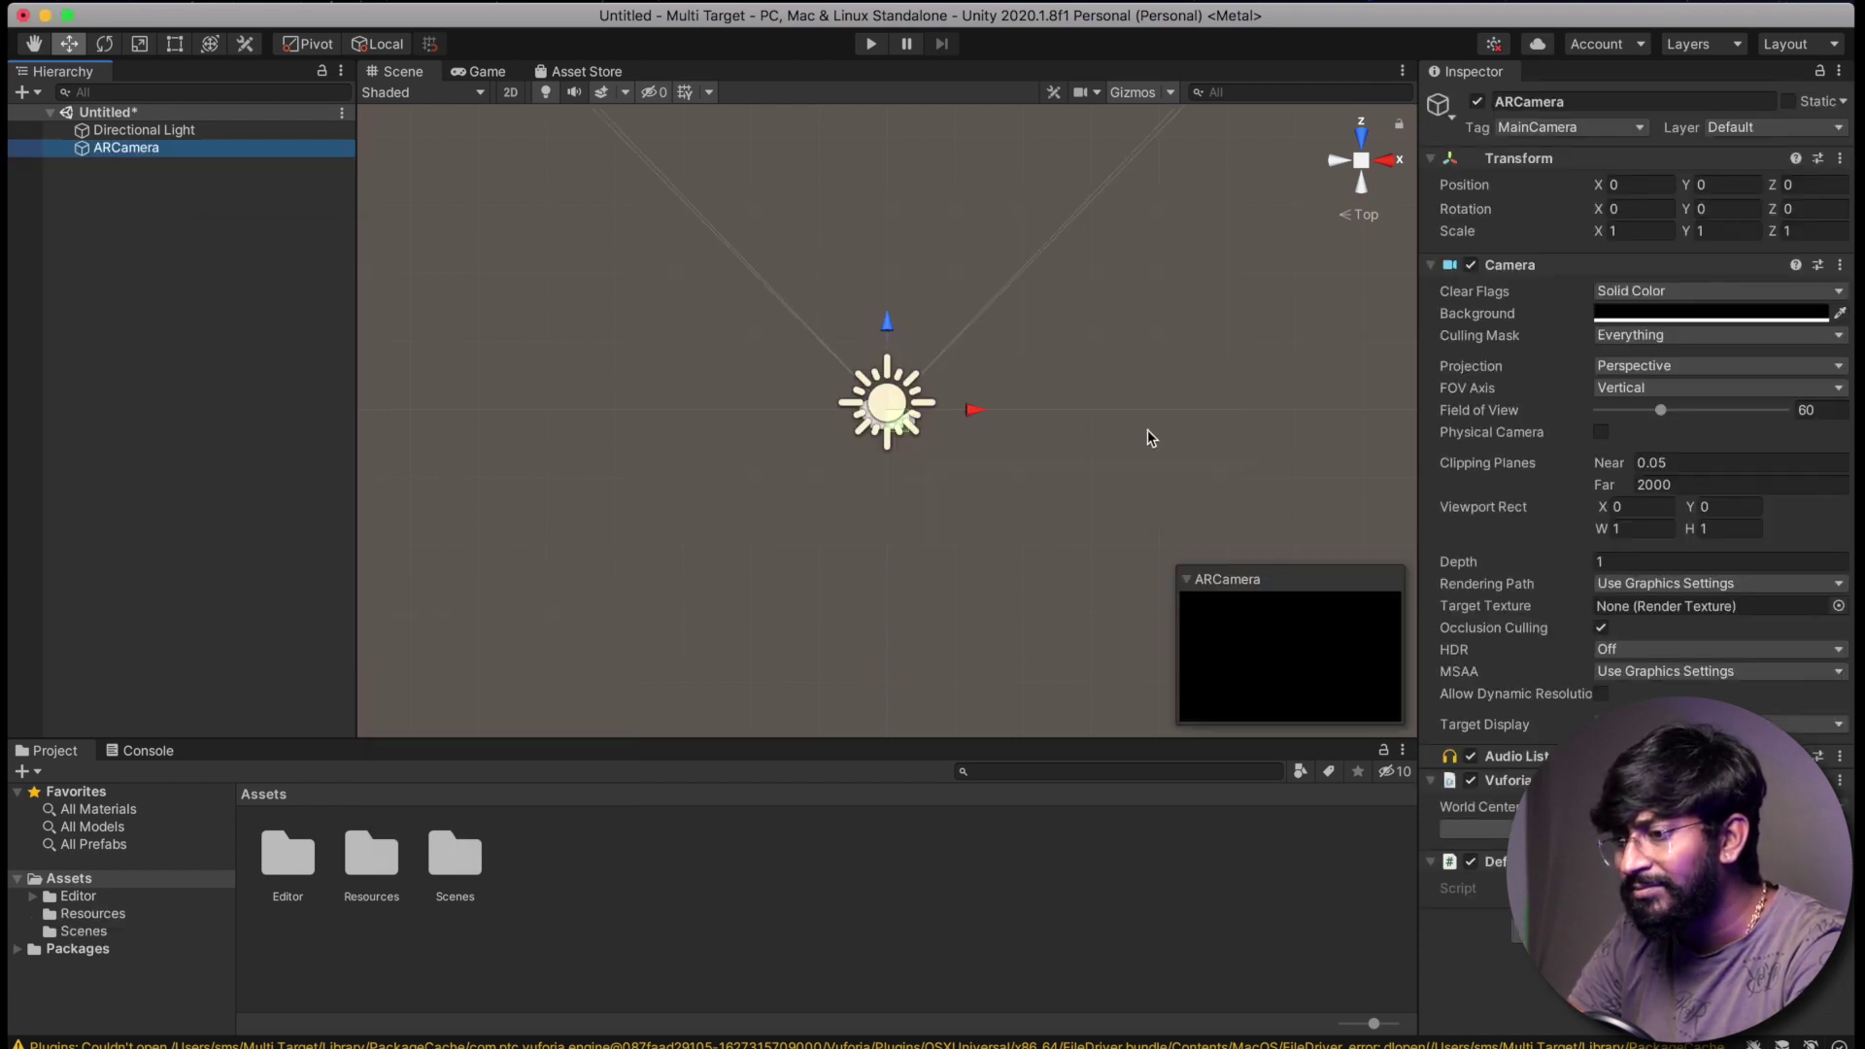
click(150, 158)
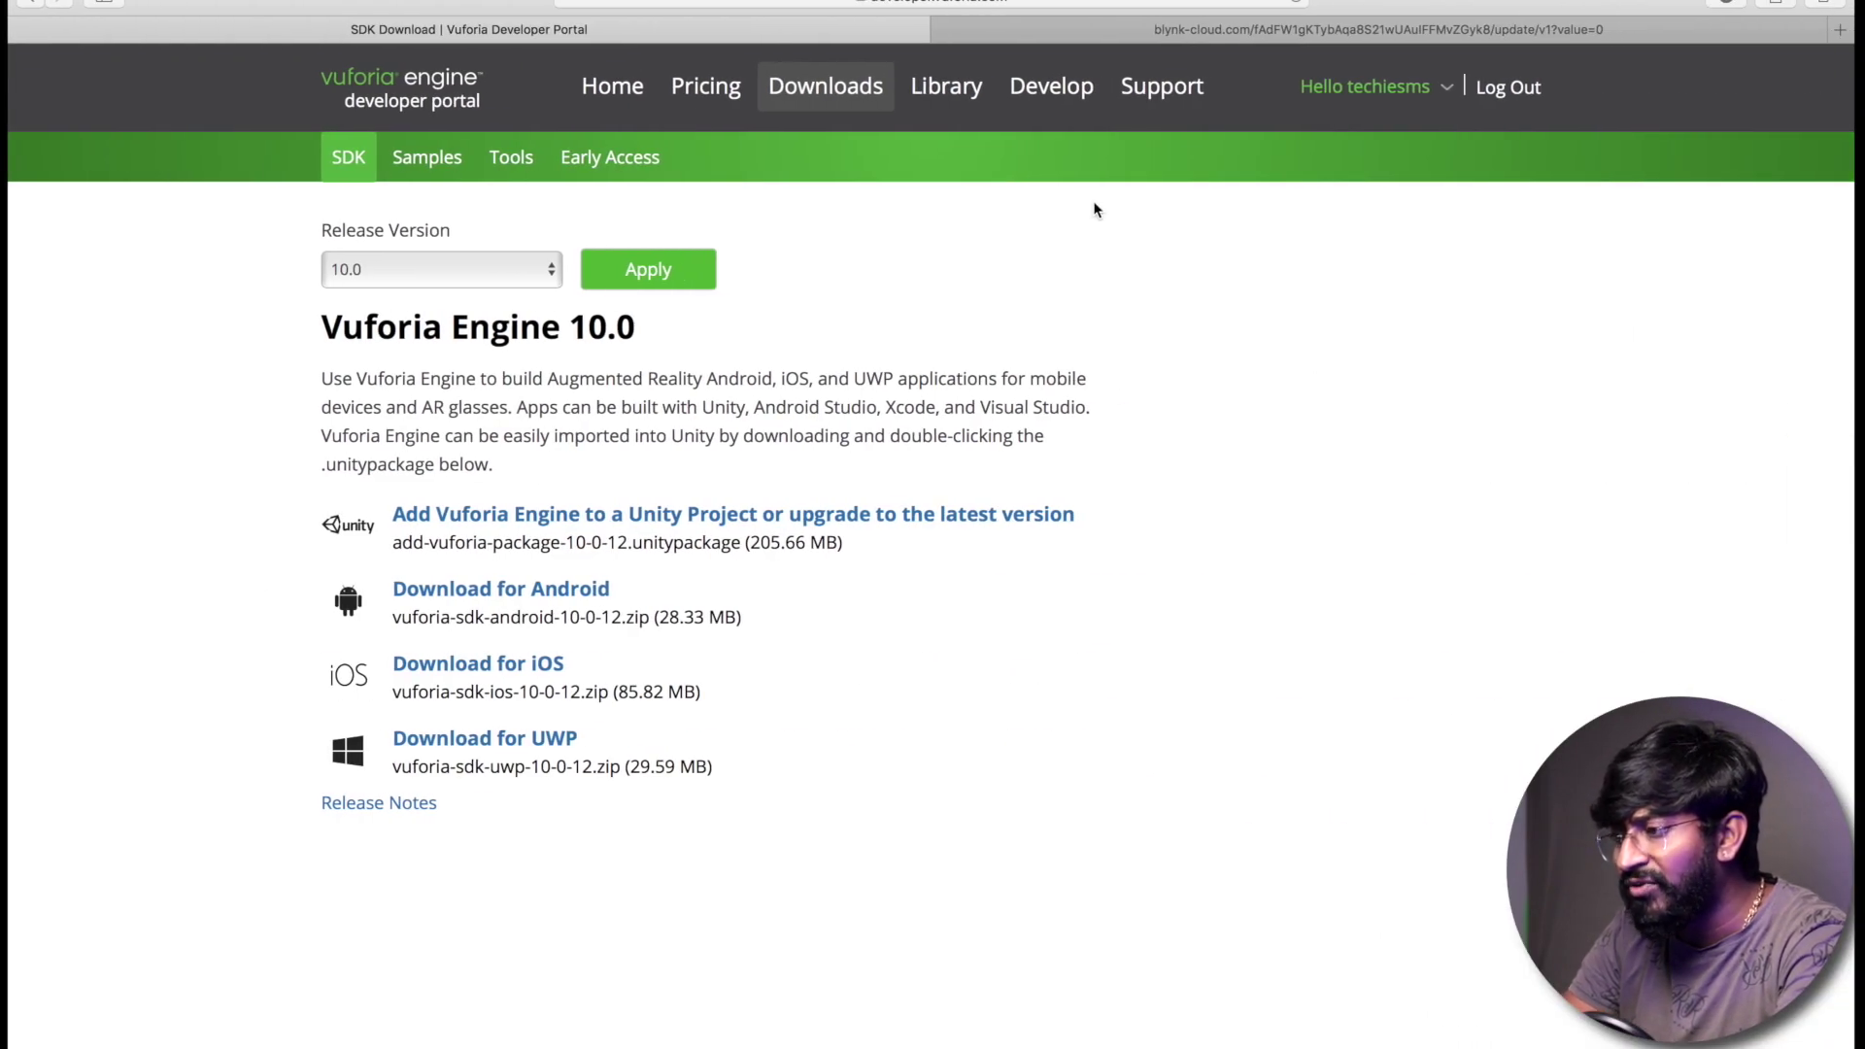
Create a development license key named 'multi', accepting the agreement
click(1060, 90)
click(1162, 279)
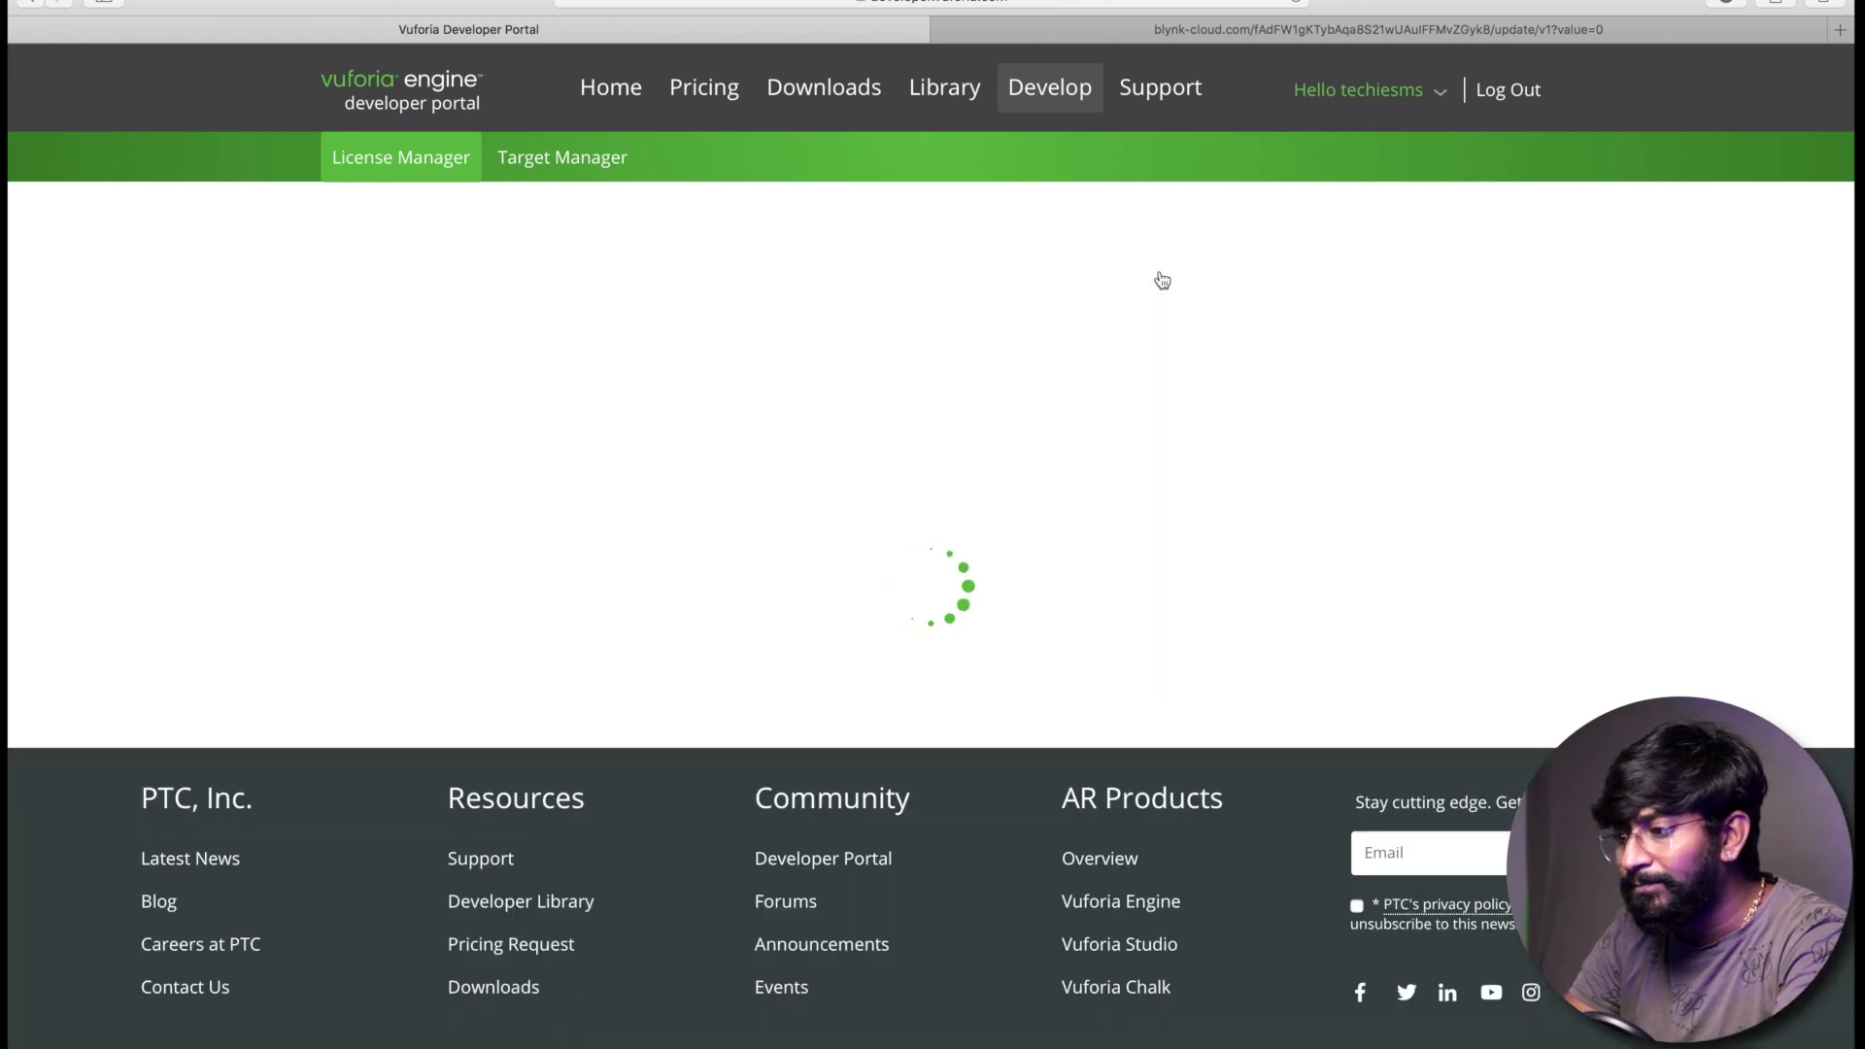
click(511, 373)
text(multi)
click(329, 667)
click(511, 762)
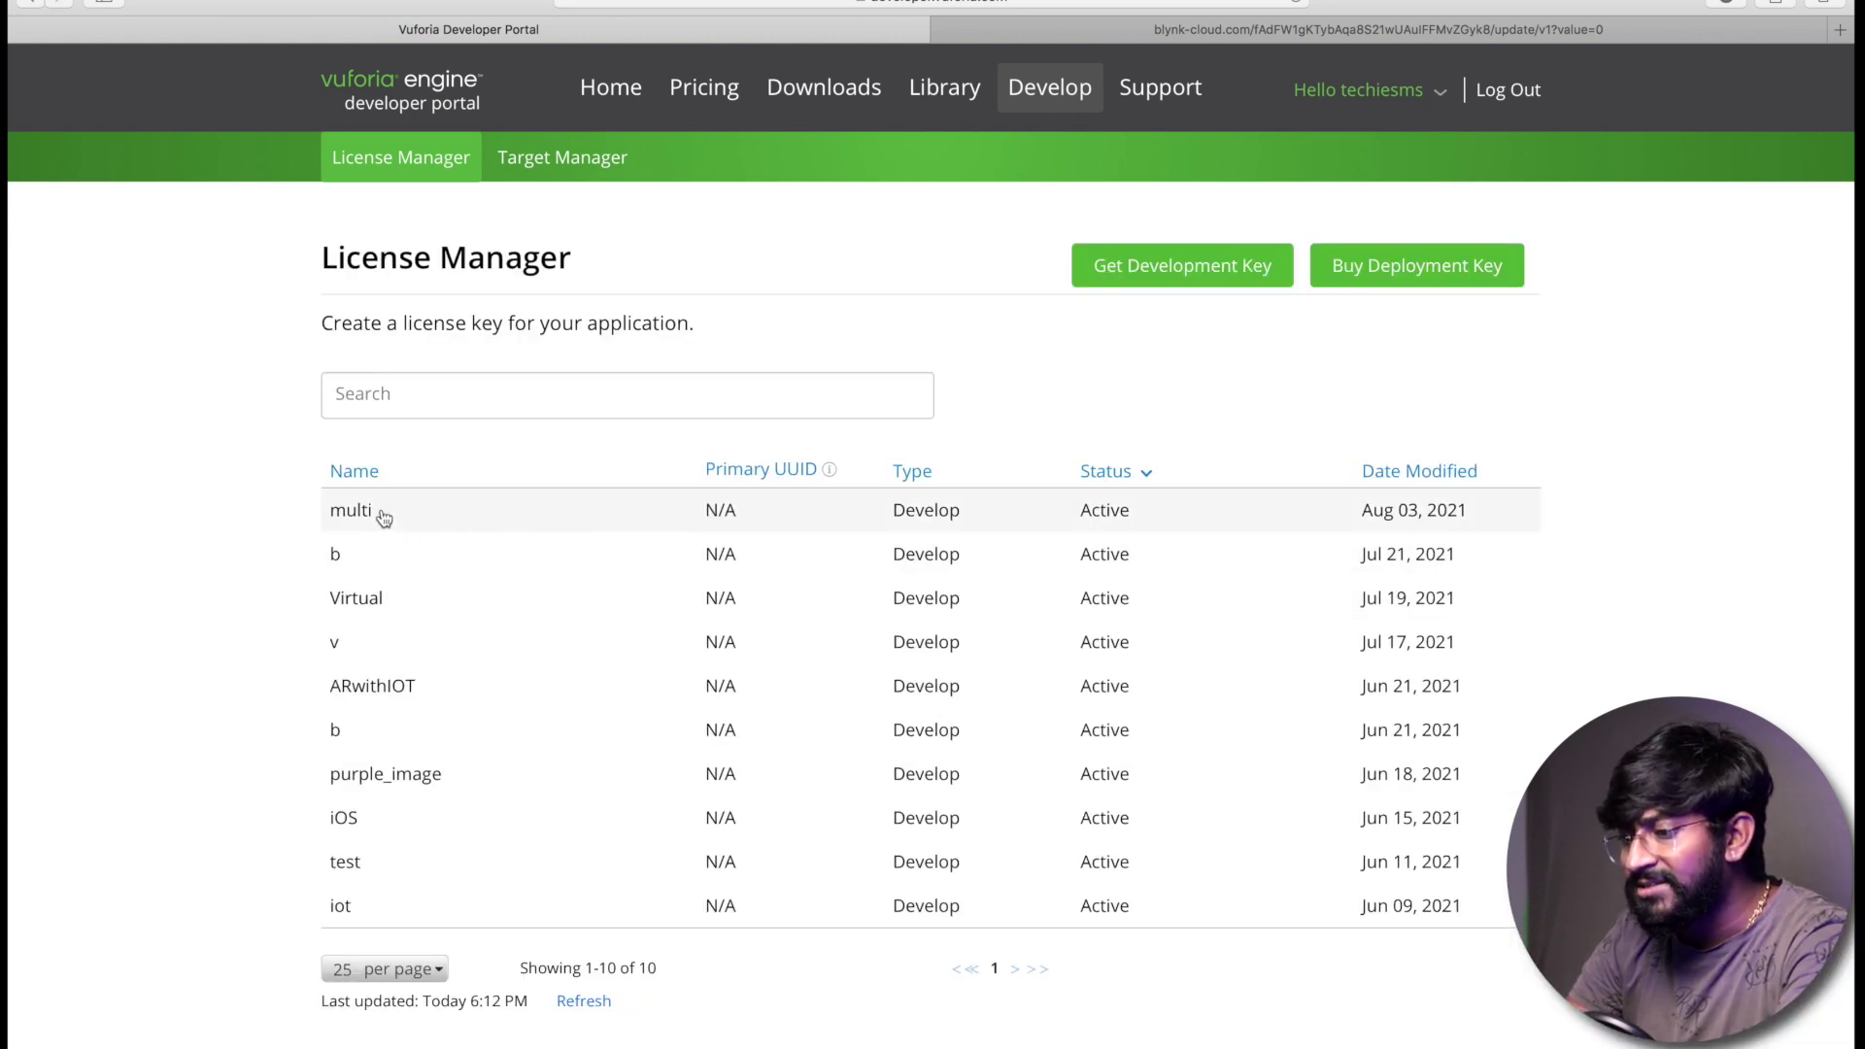
Copy the 'multi' license key and return to the Unity editor
click(384, 518)
click(981, 518)
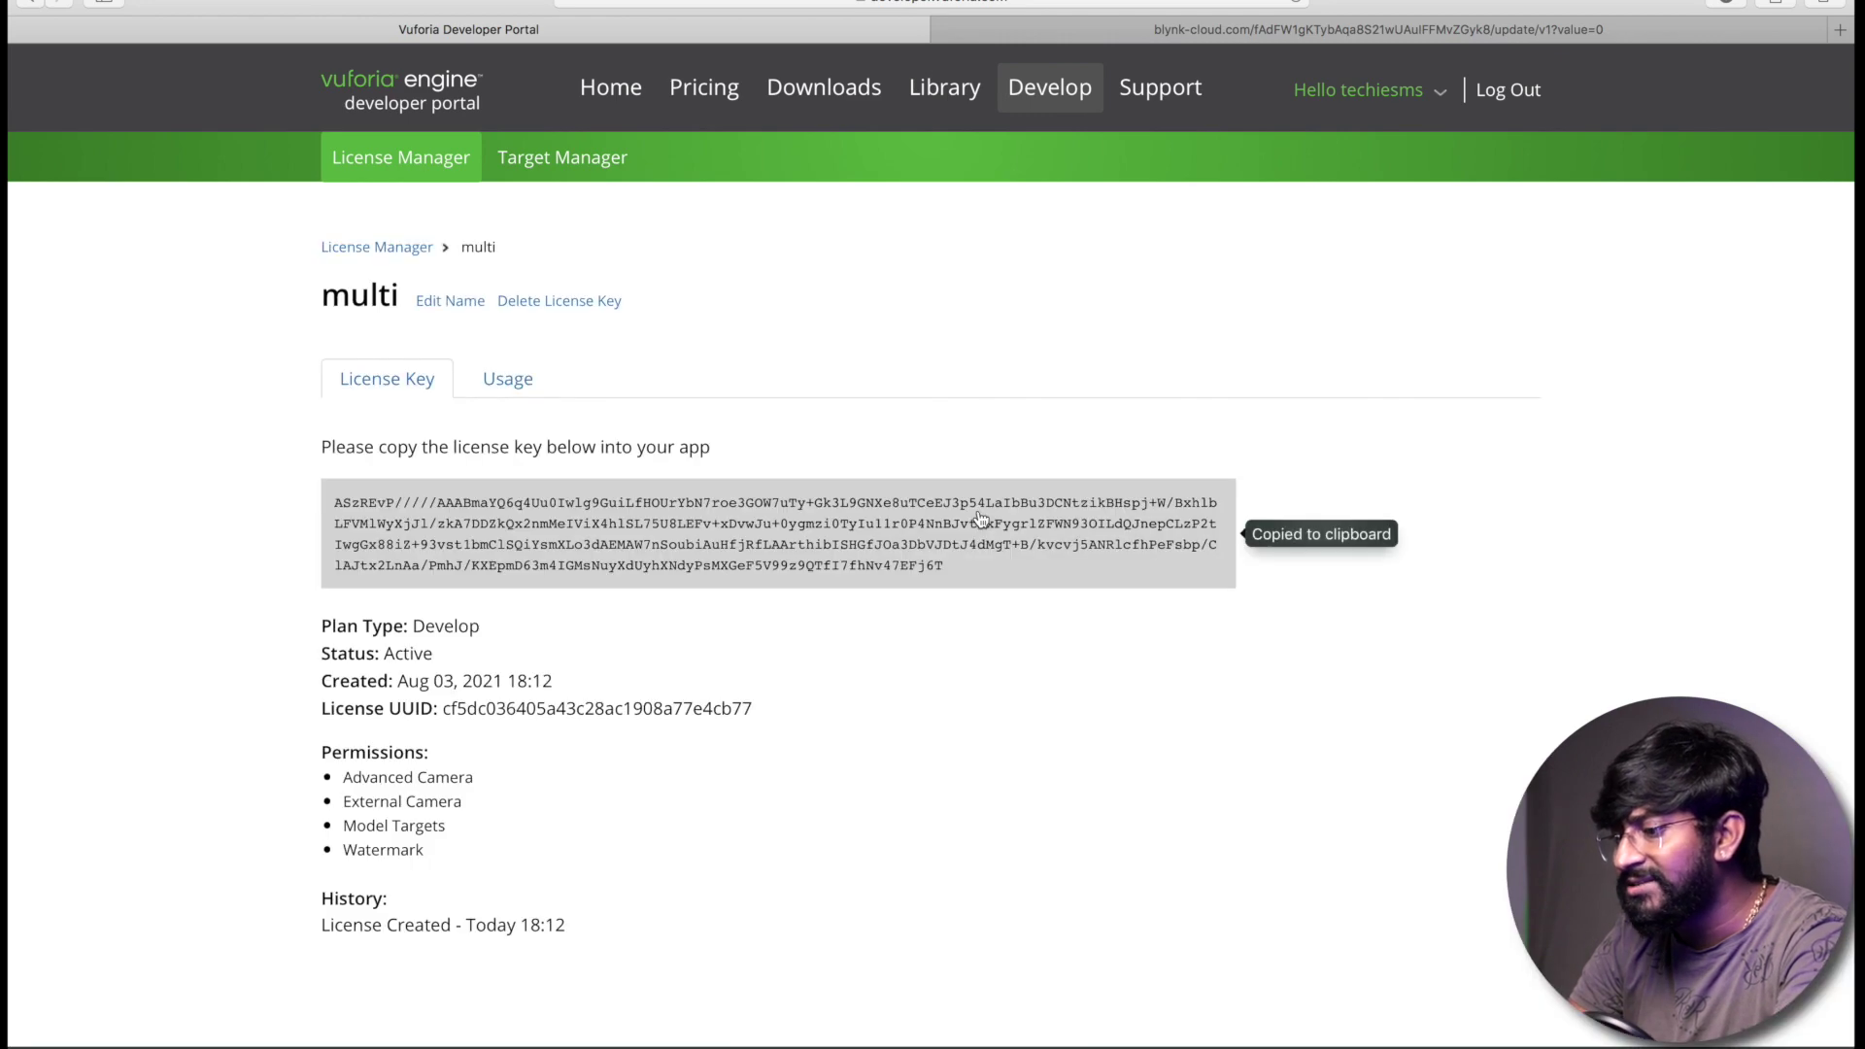
key(super+Tab)
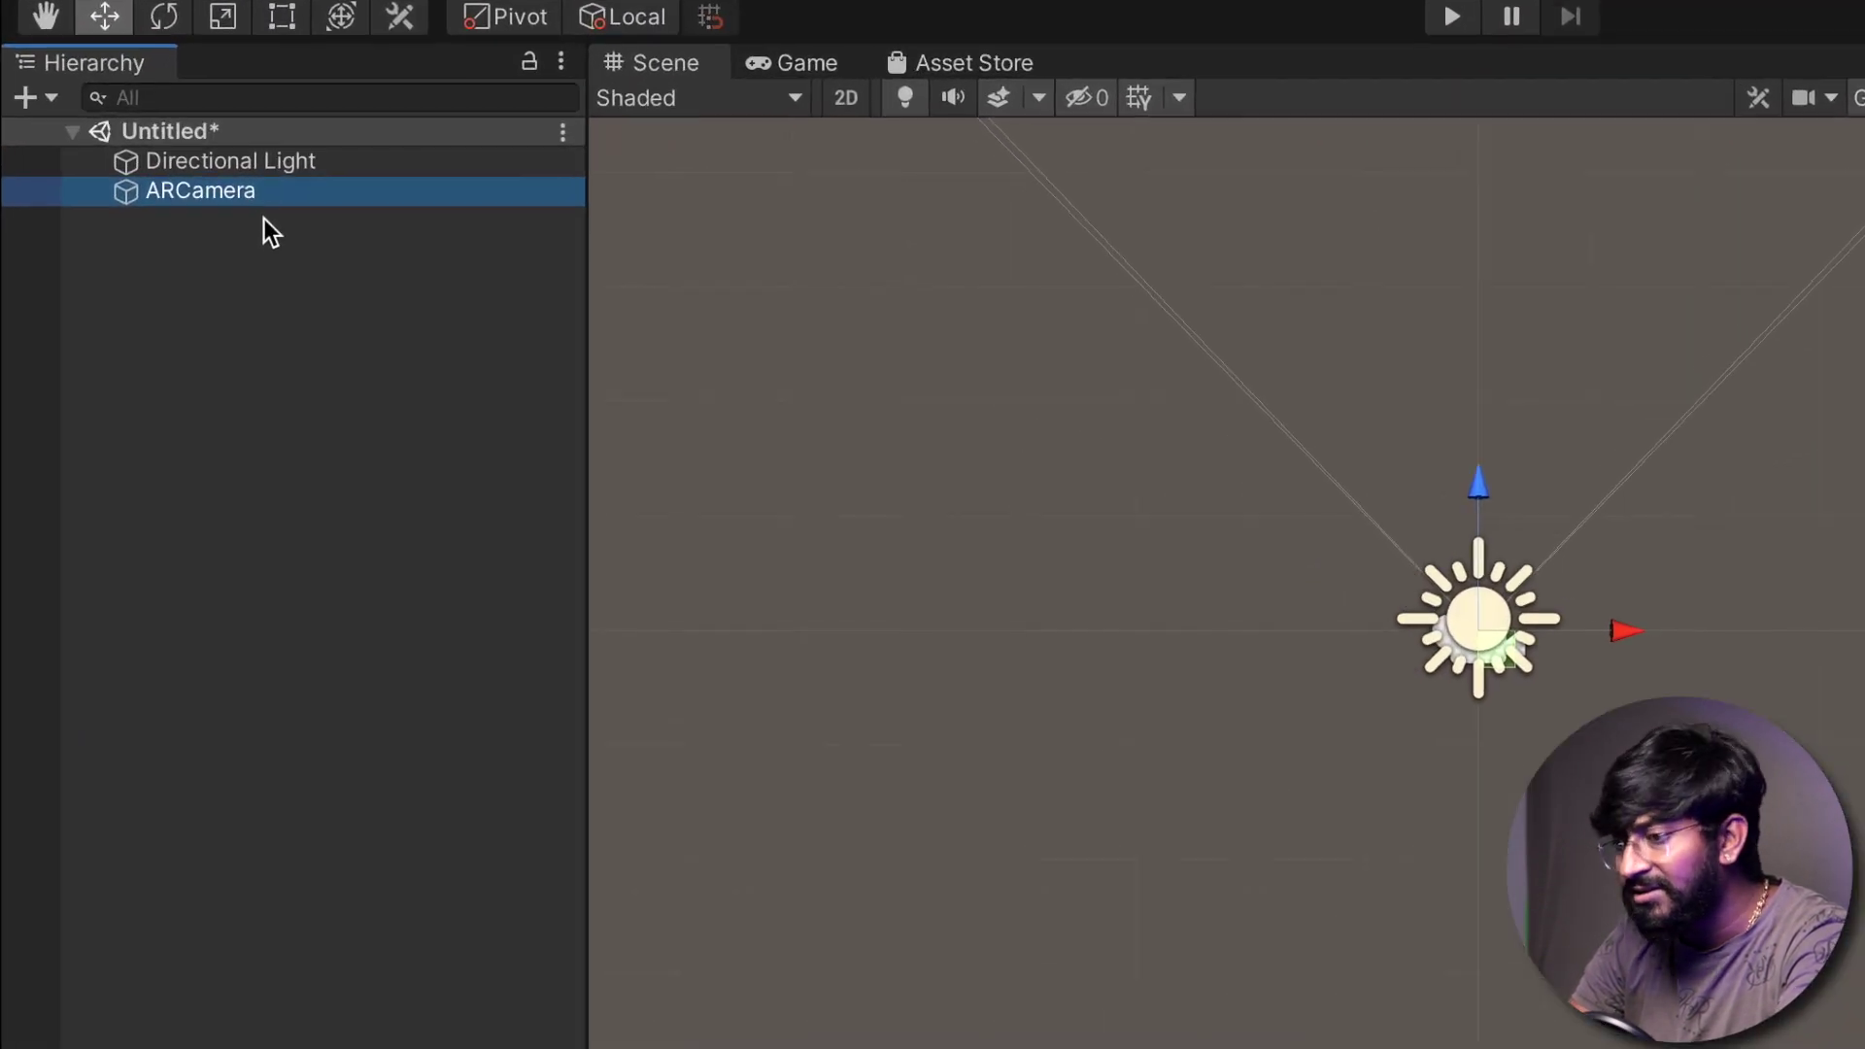
Paste the copied key into the App License Key field of the ARCamera's Vuforia configuration
click(195, 194)
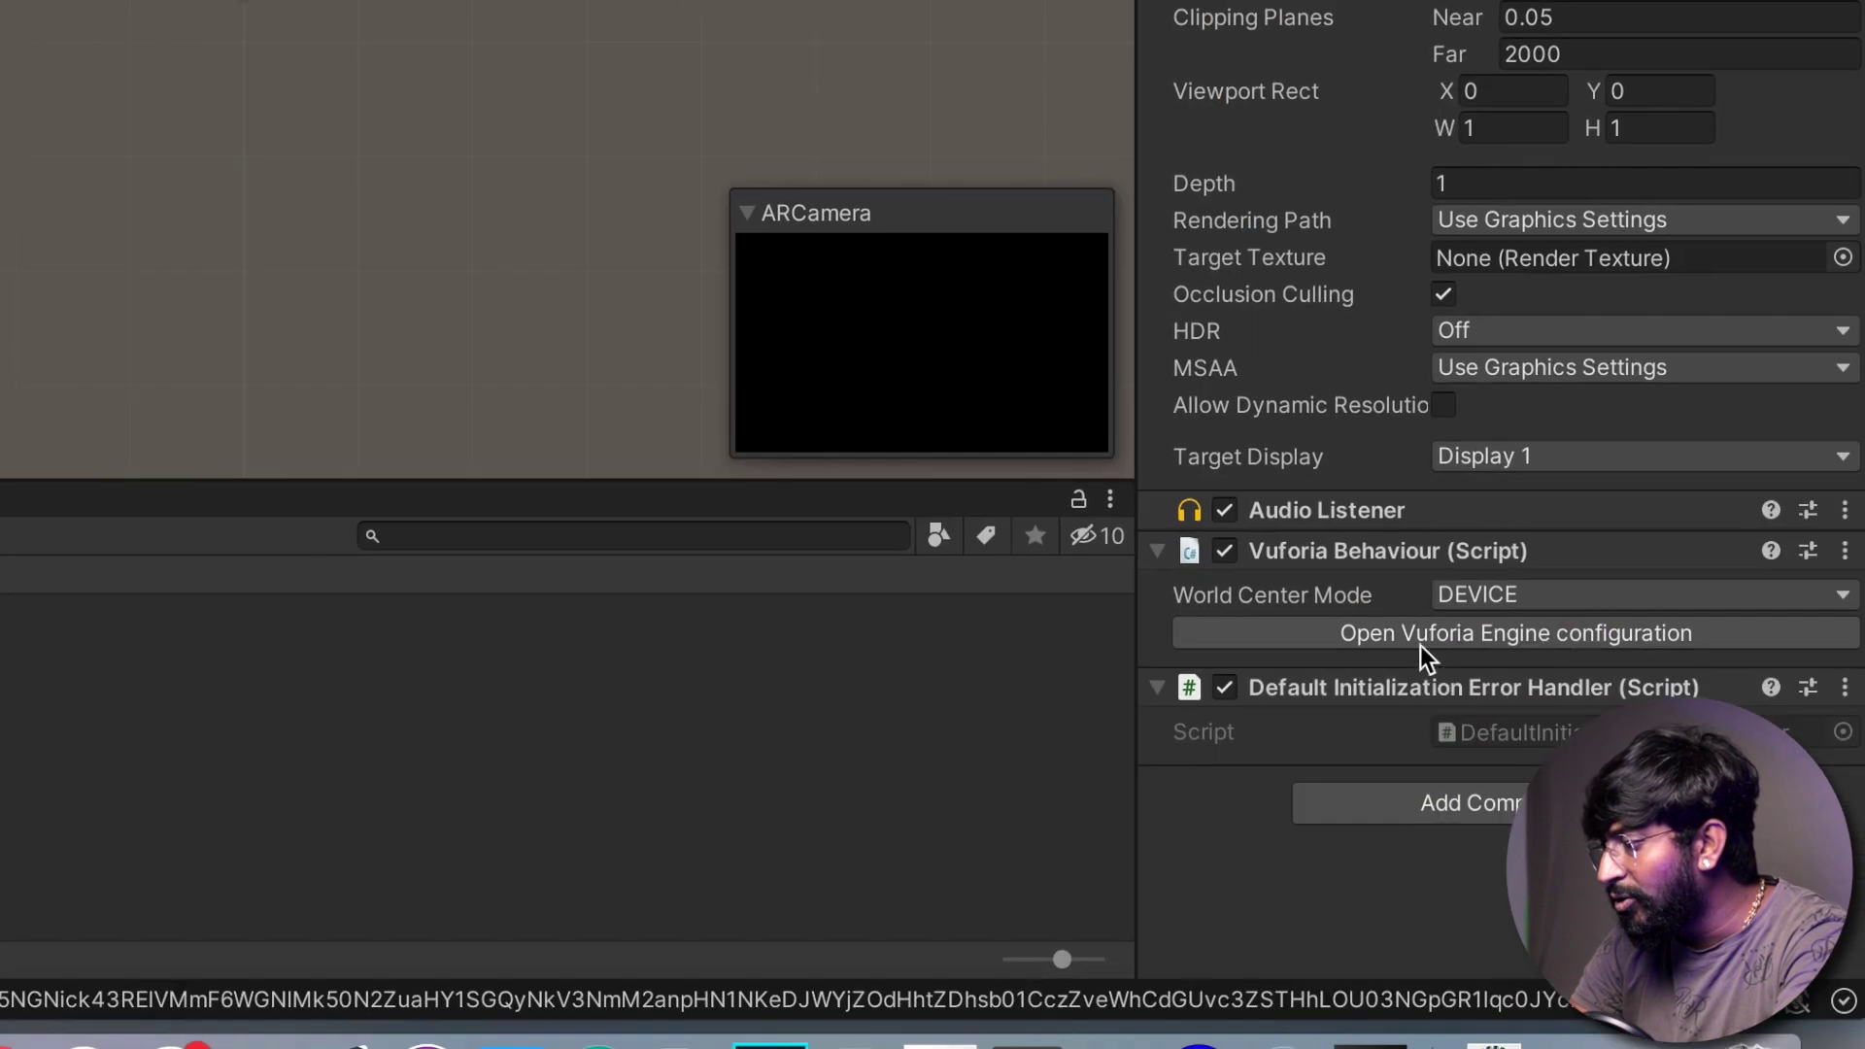
click(1414, 634)
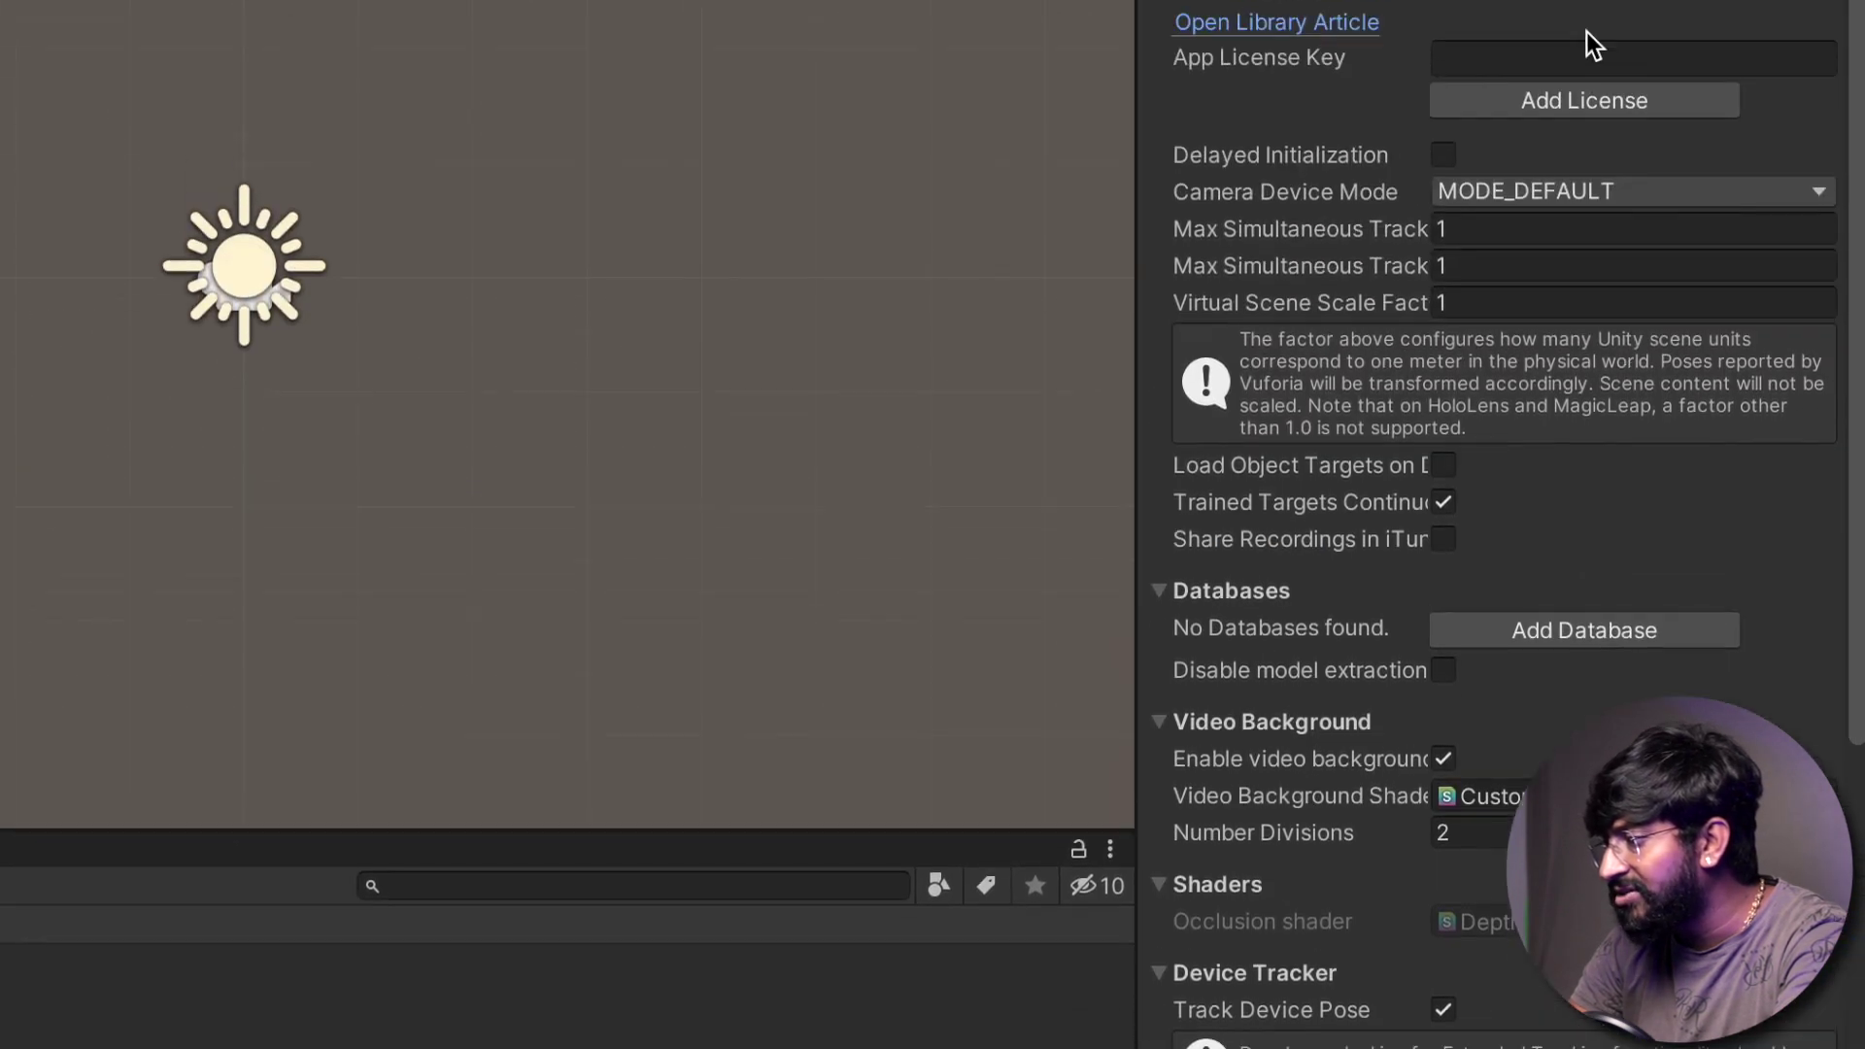
click(1583, 44)
key(ctrl+v)
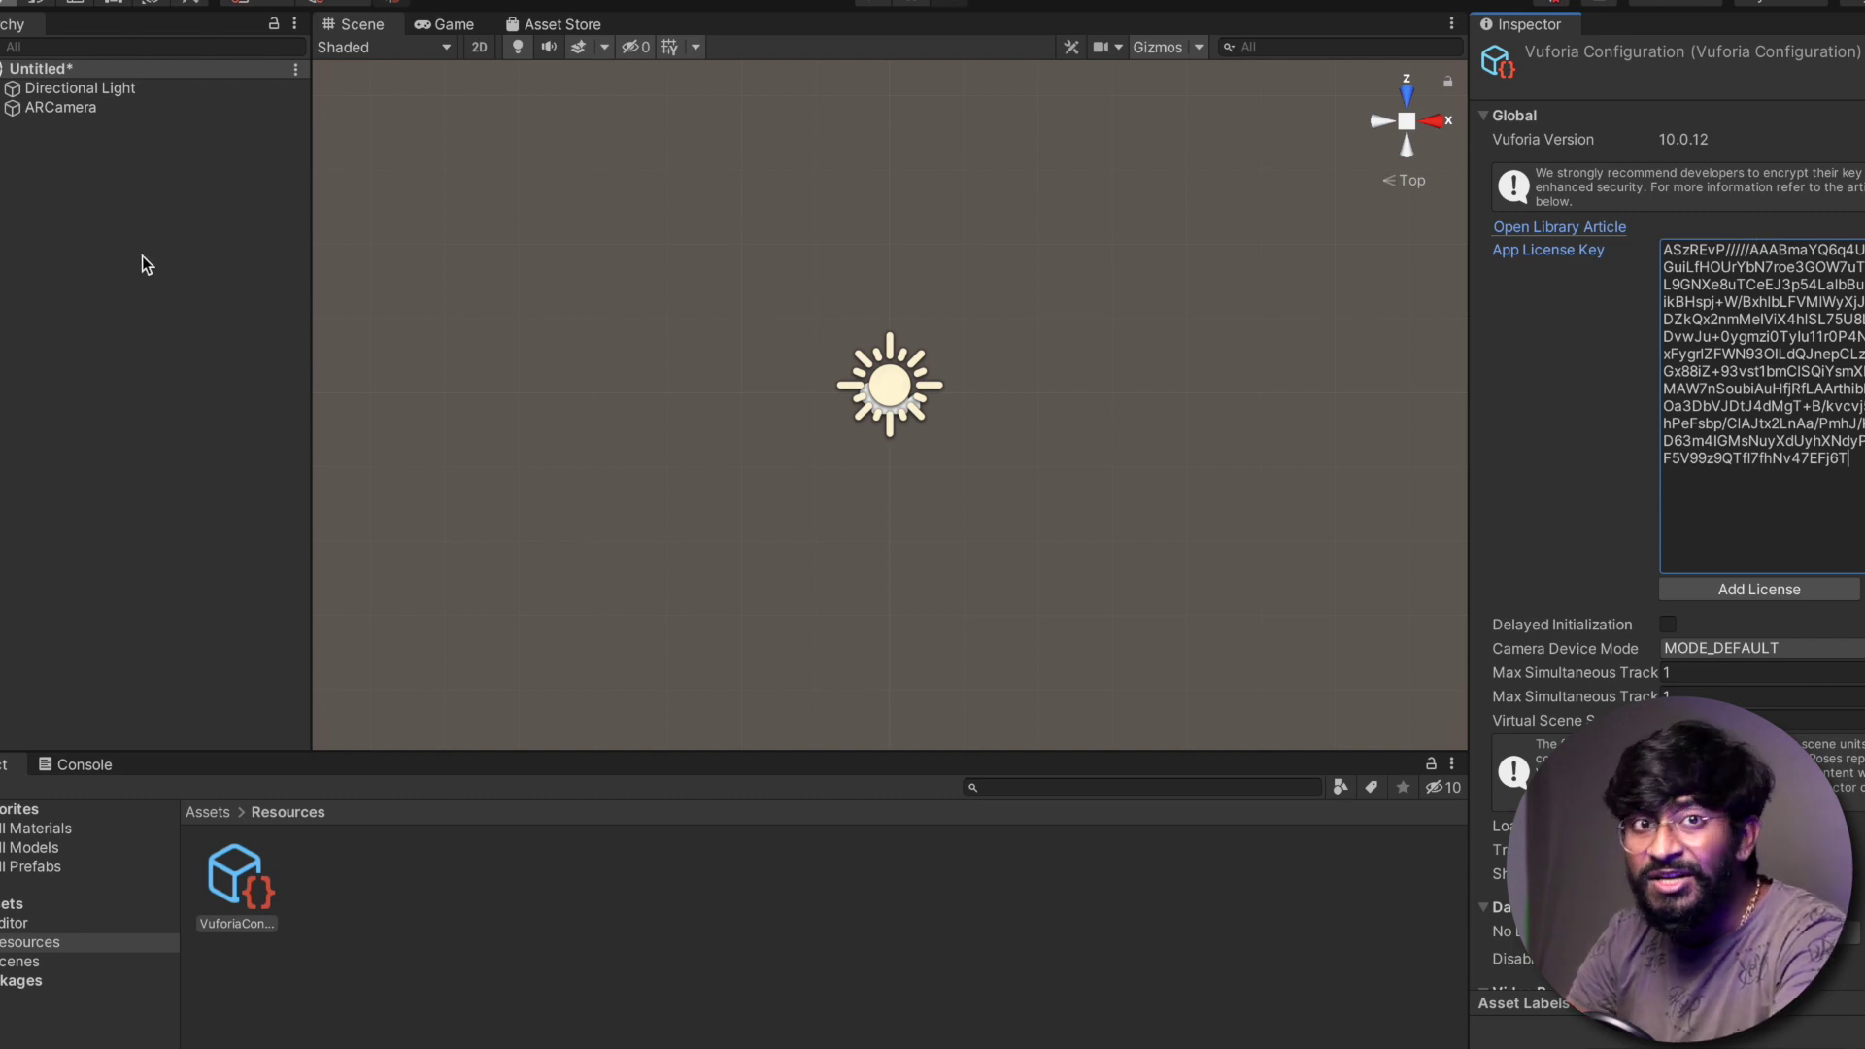
Add a Vuforia Image Target to the scene and select it
right_click(135, 228)
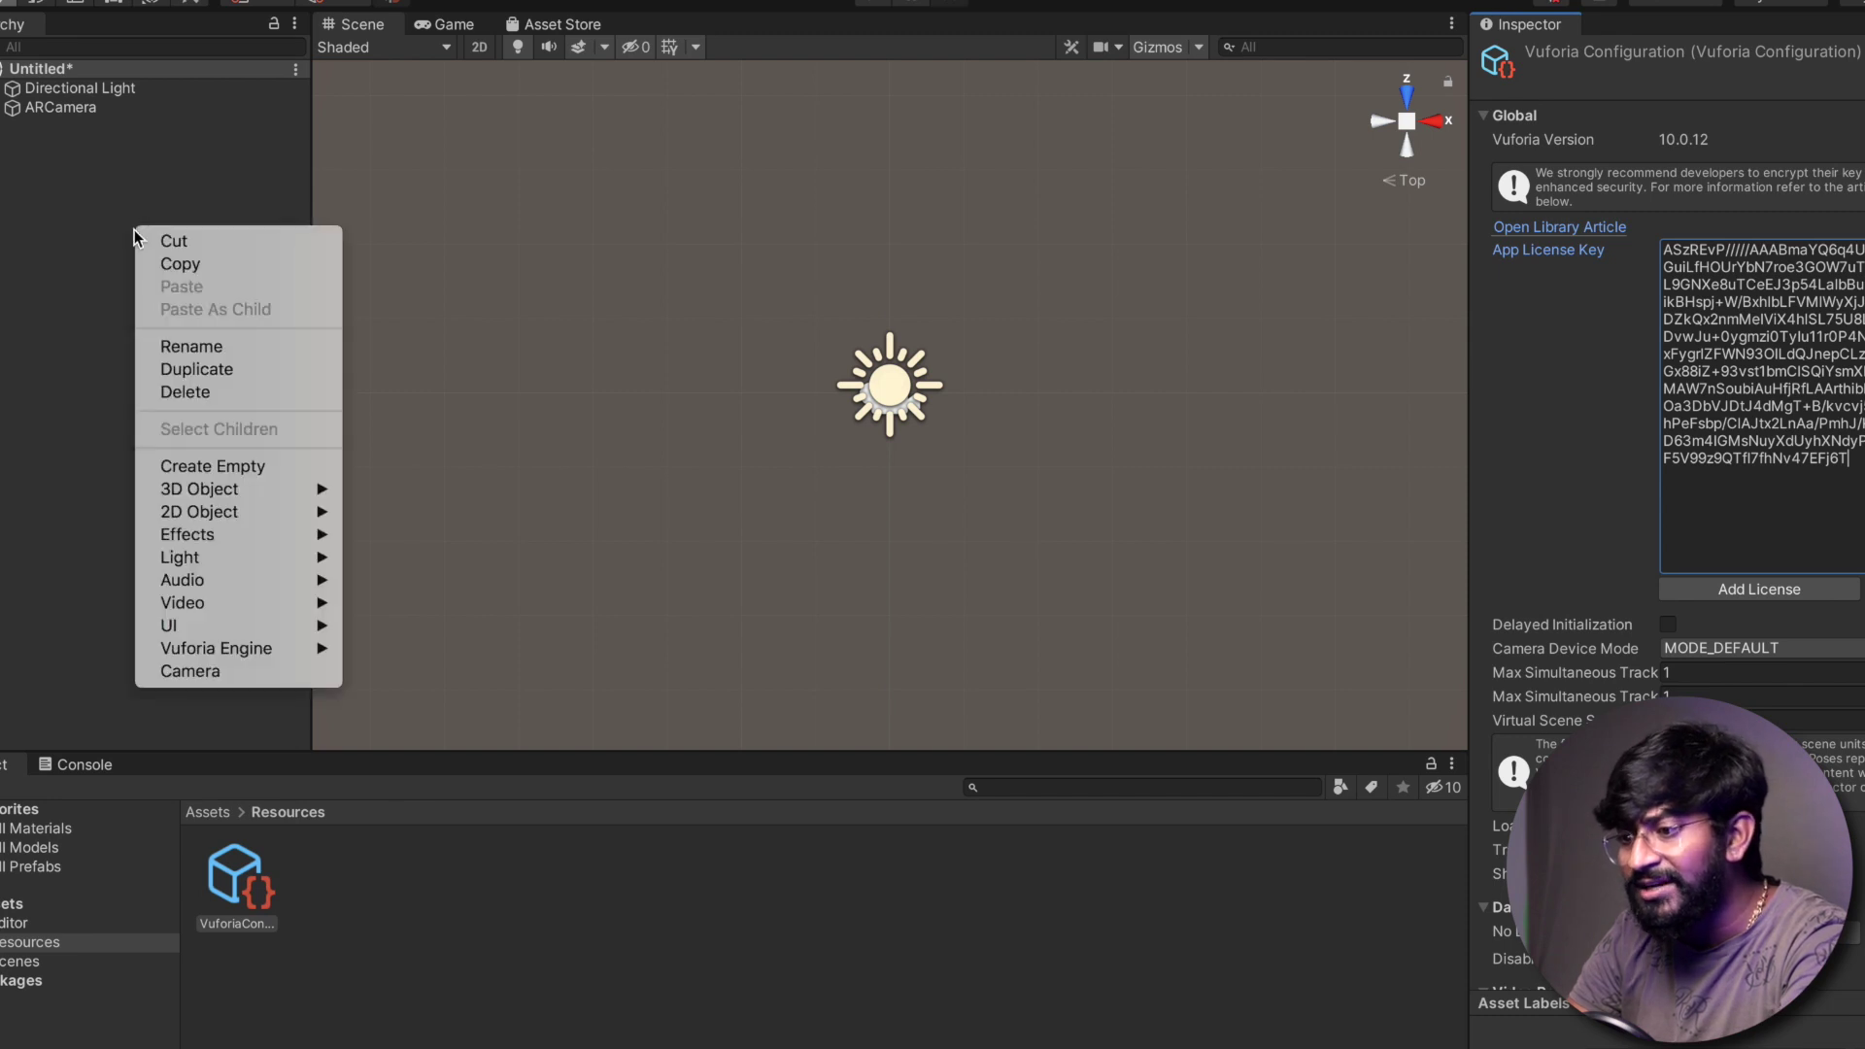
mouse_move(298, 658)
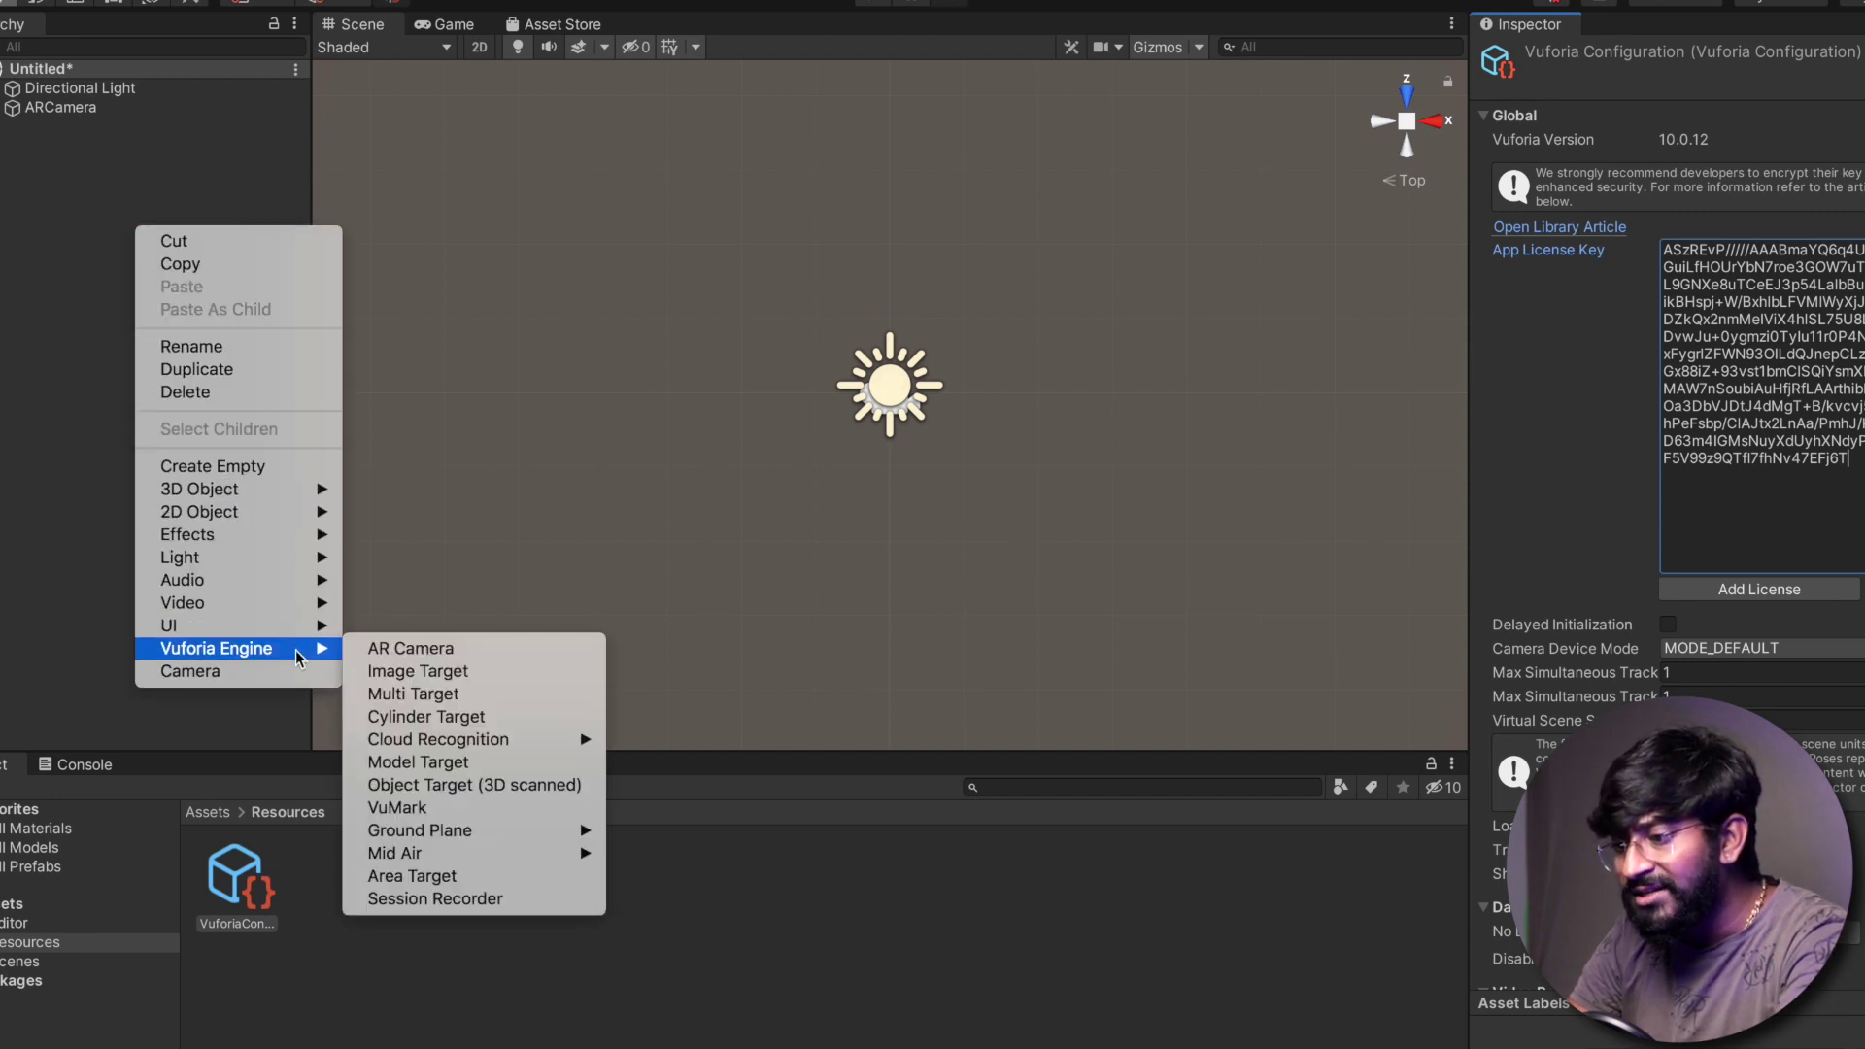
click(421, 671)
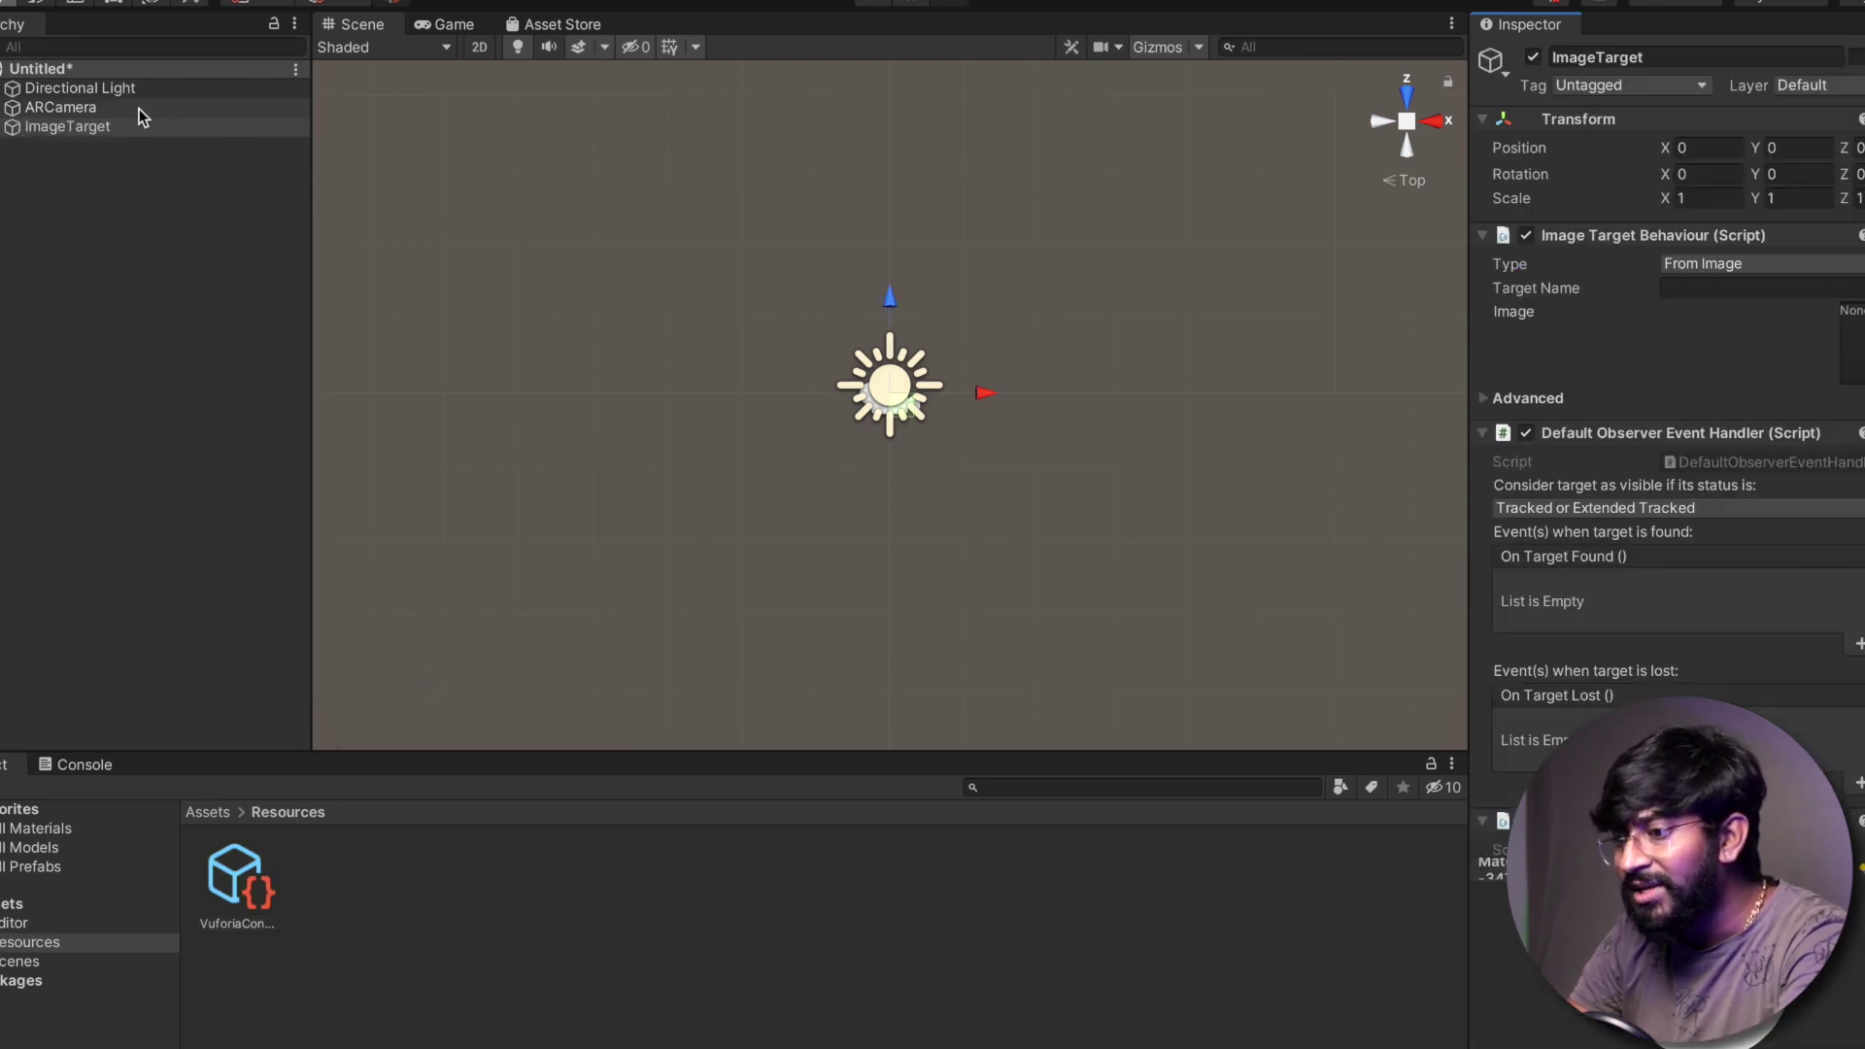
click(114, 130)
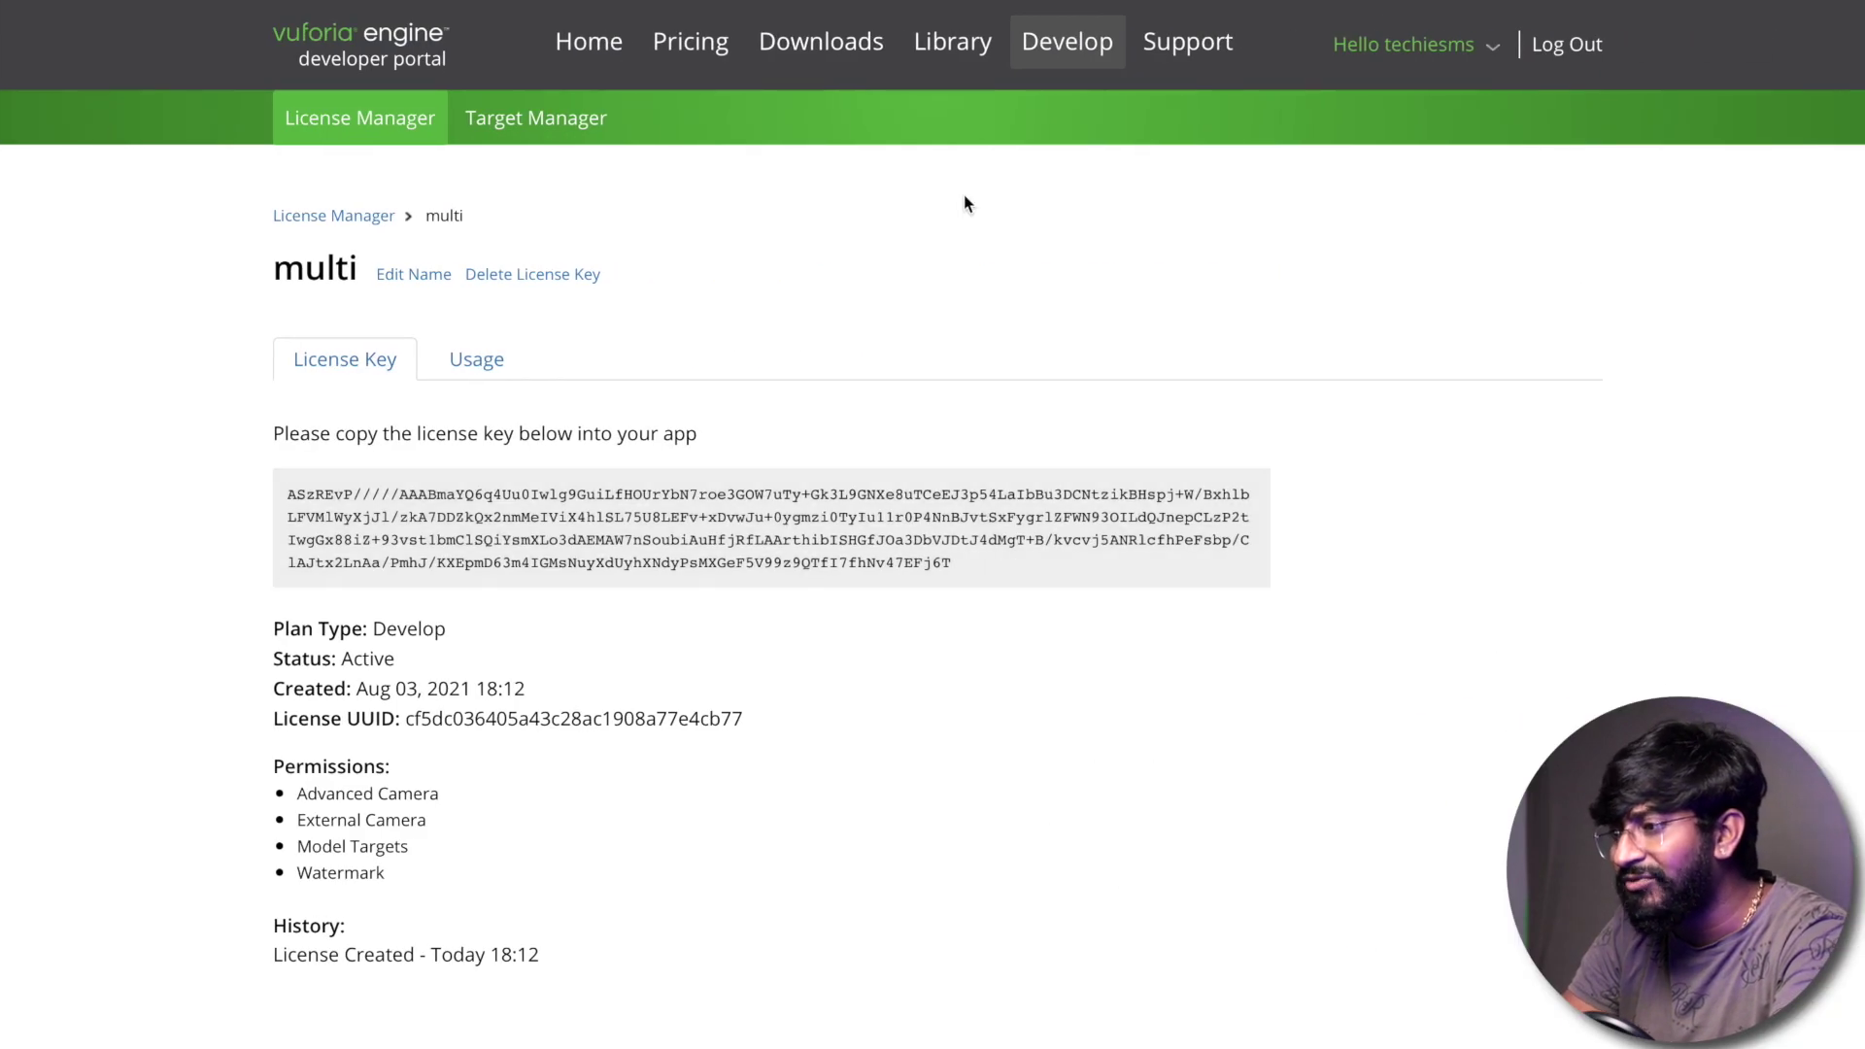
Create a Device target database named 'multi'
click(521, 118)
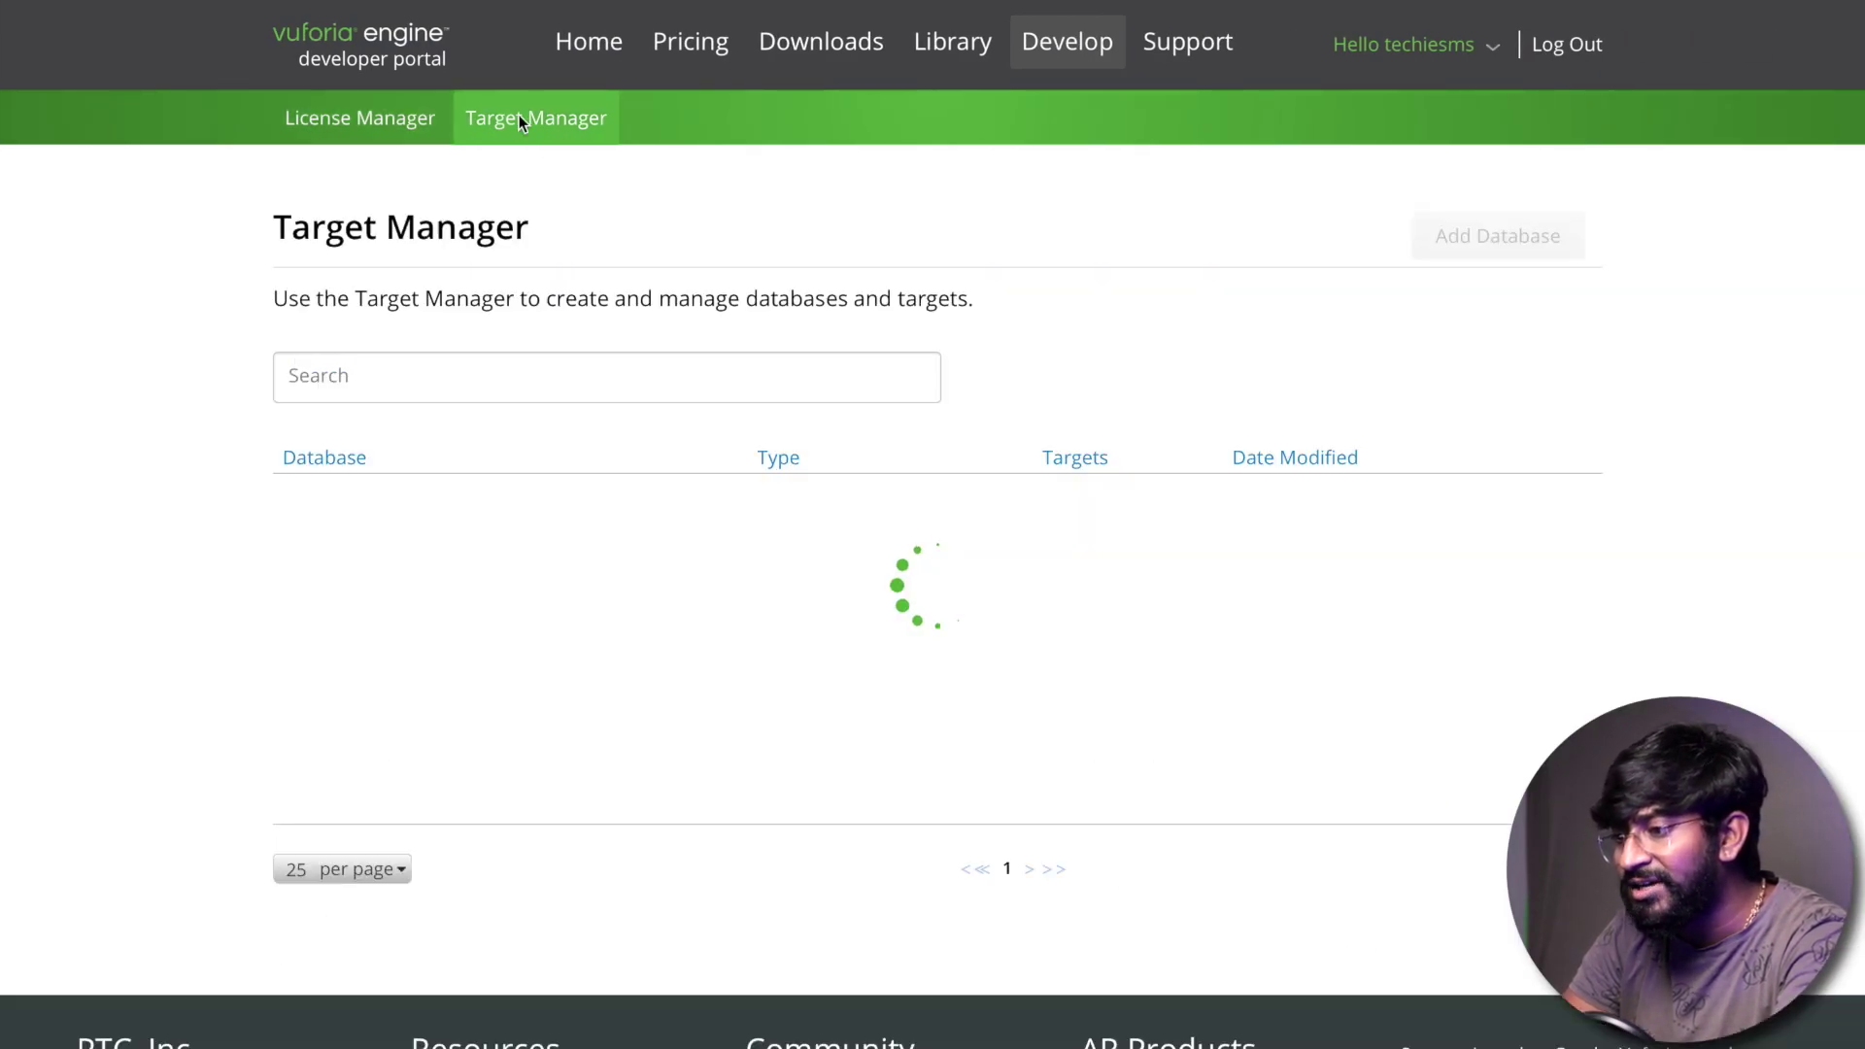
click(1482, 239)
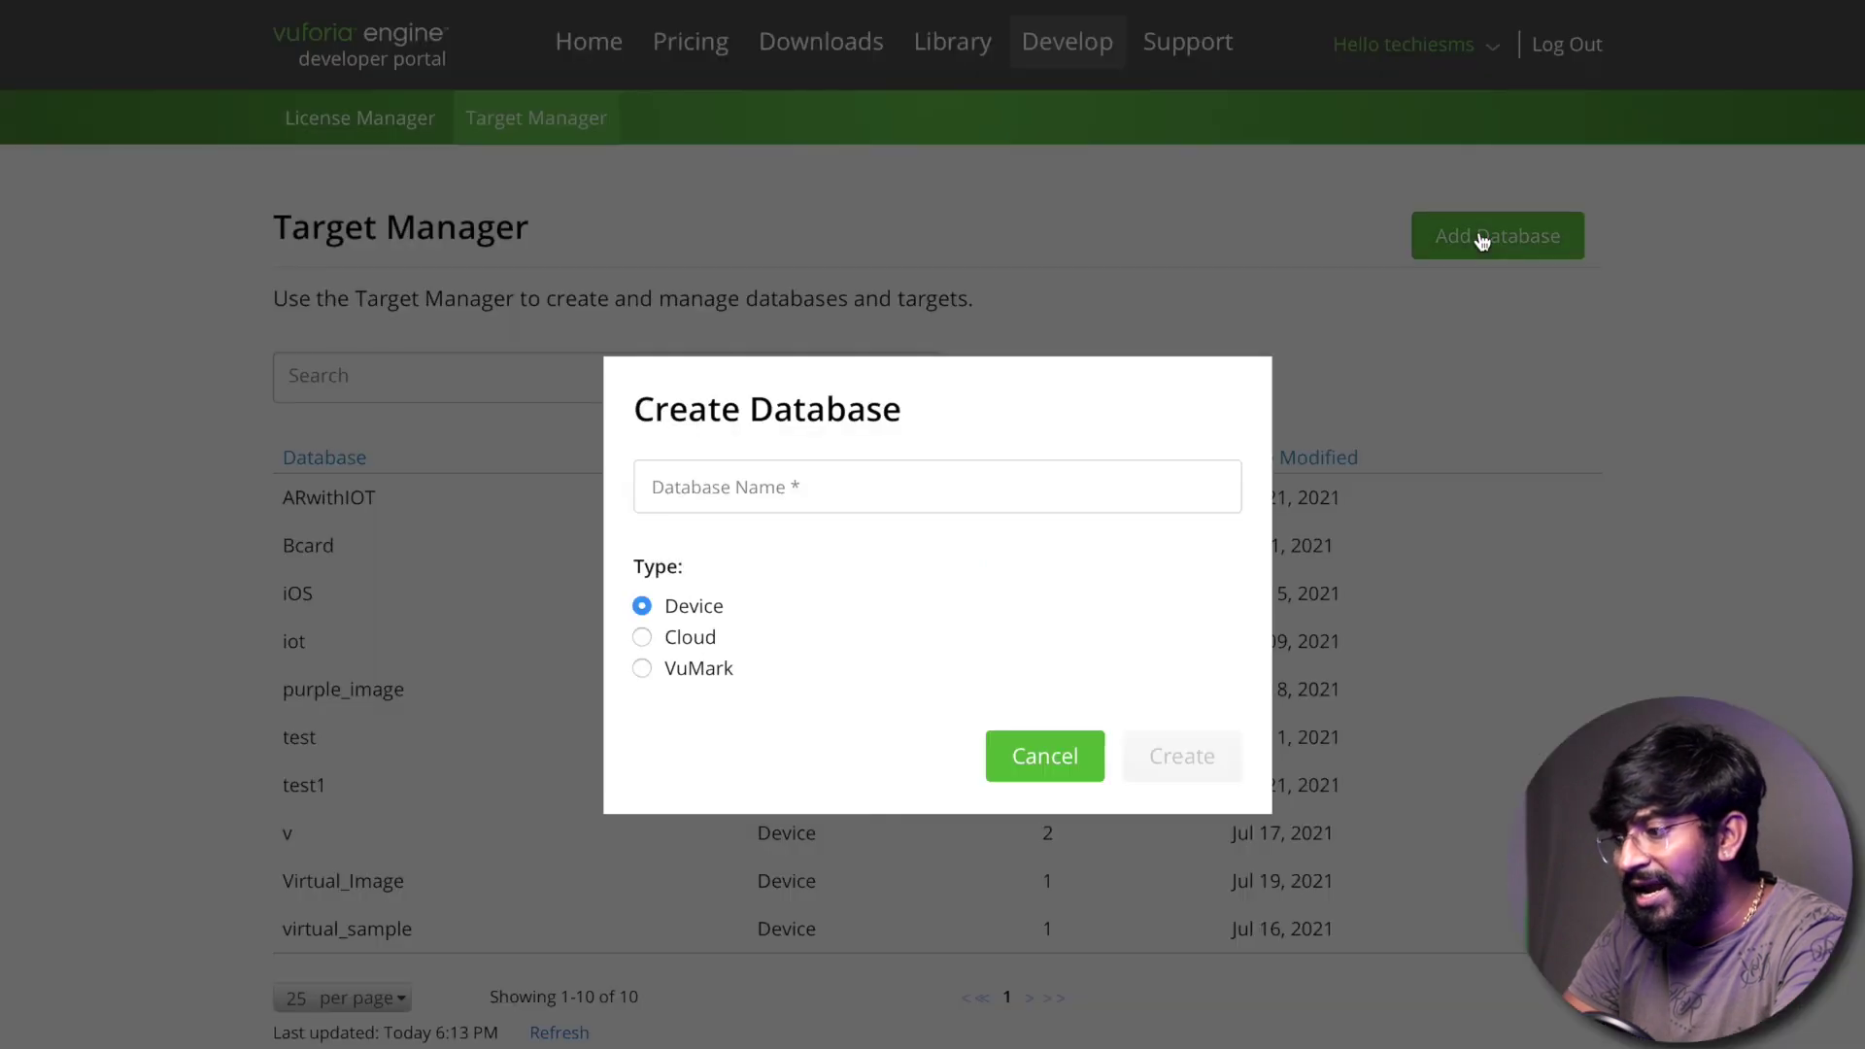
click(735, 472)
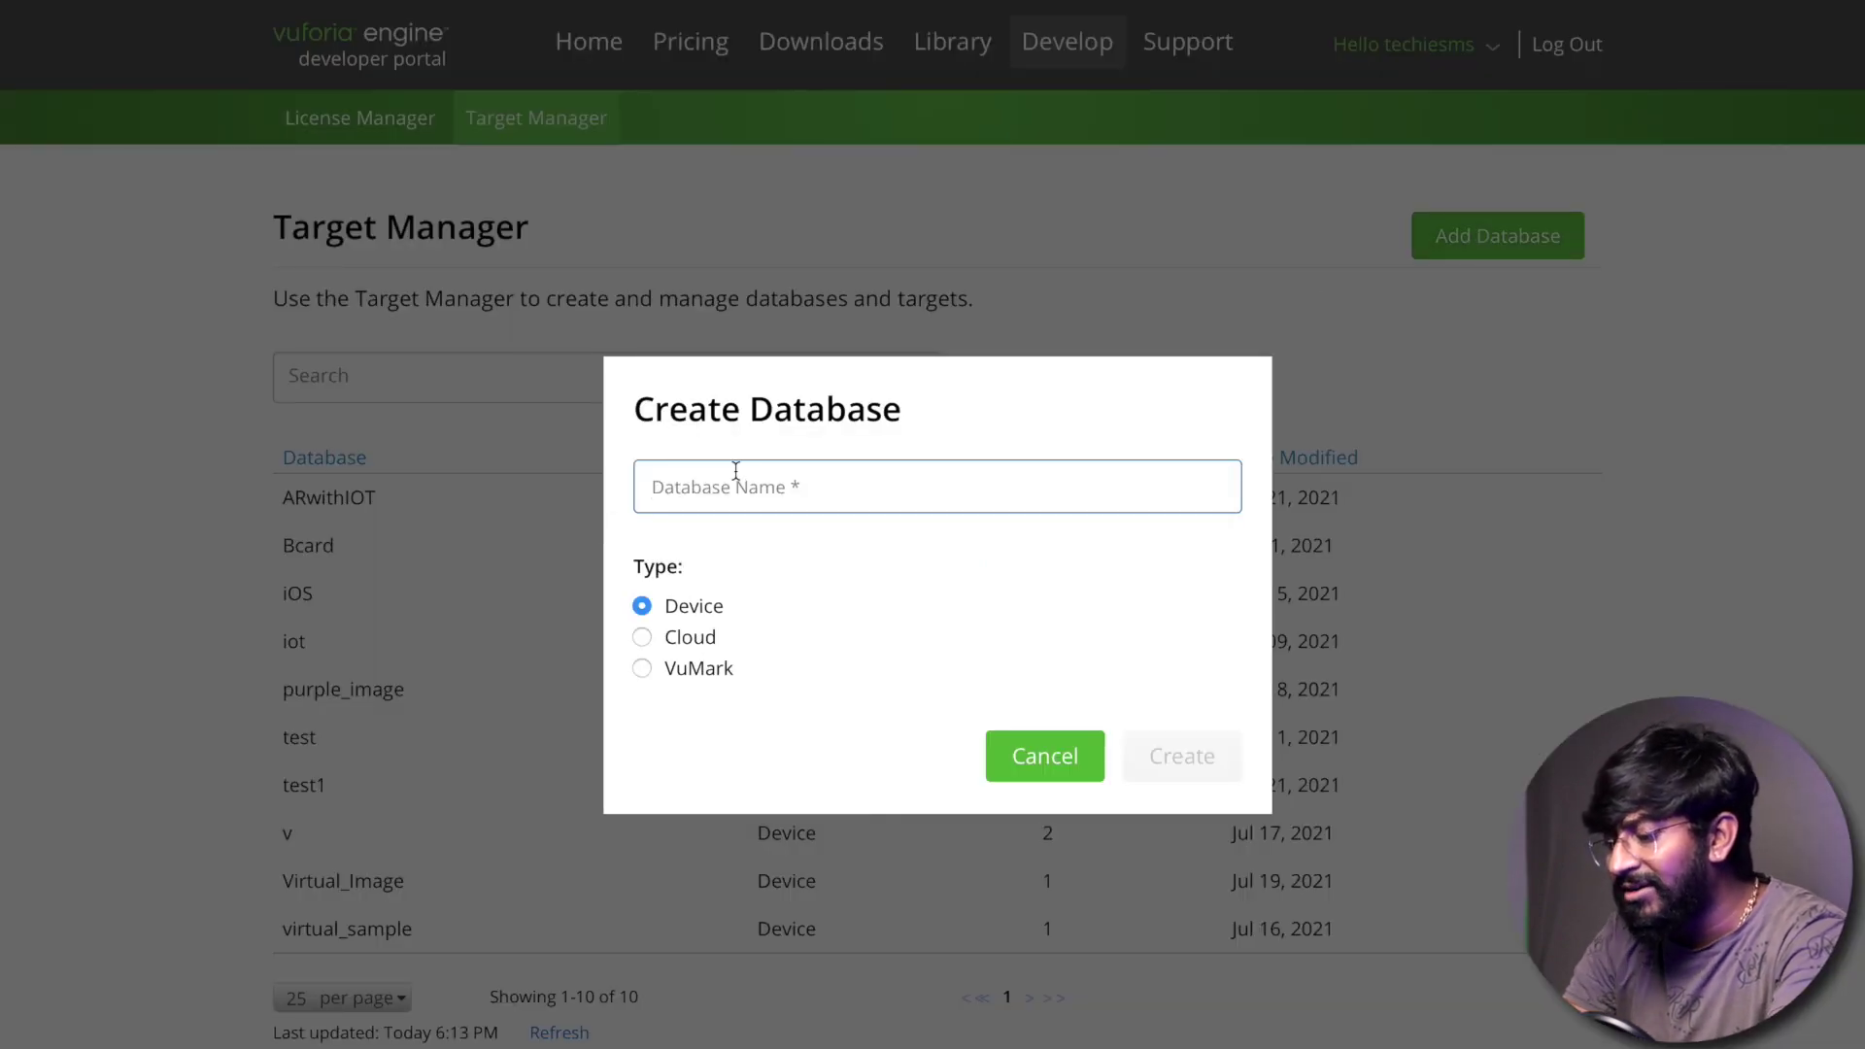
text(mulit)
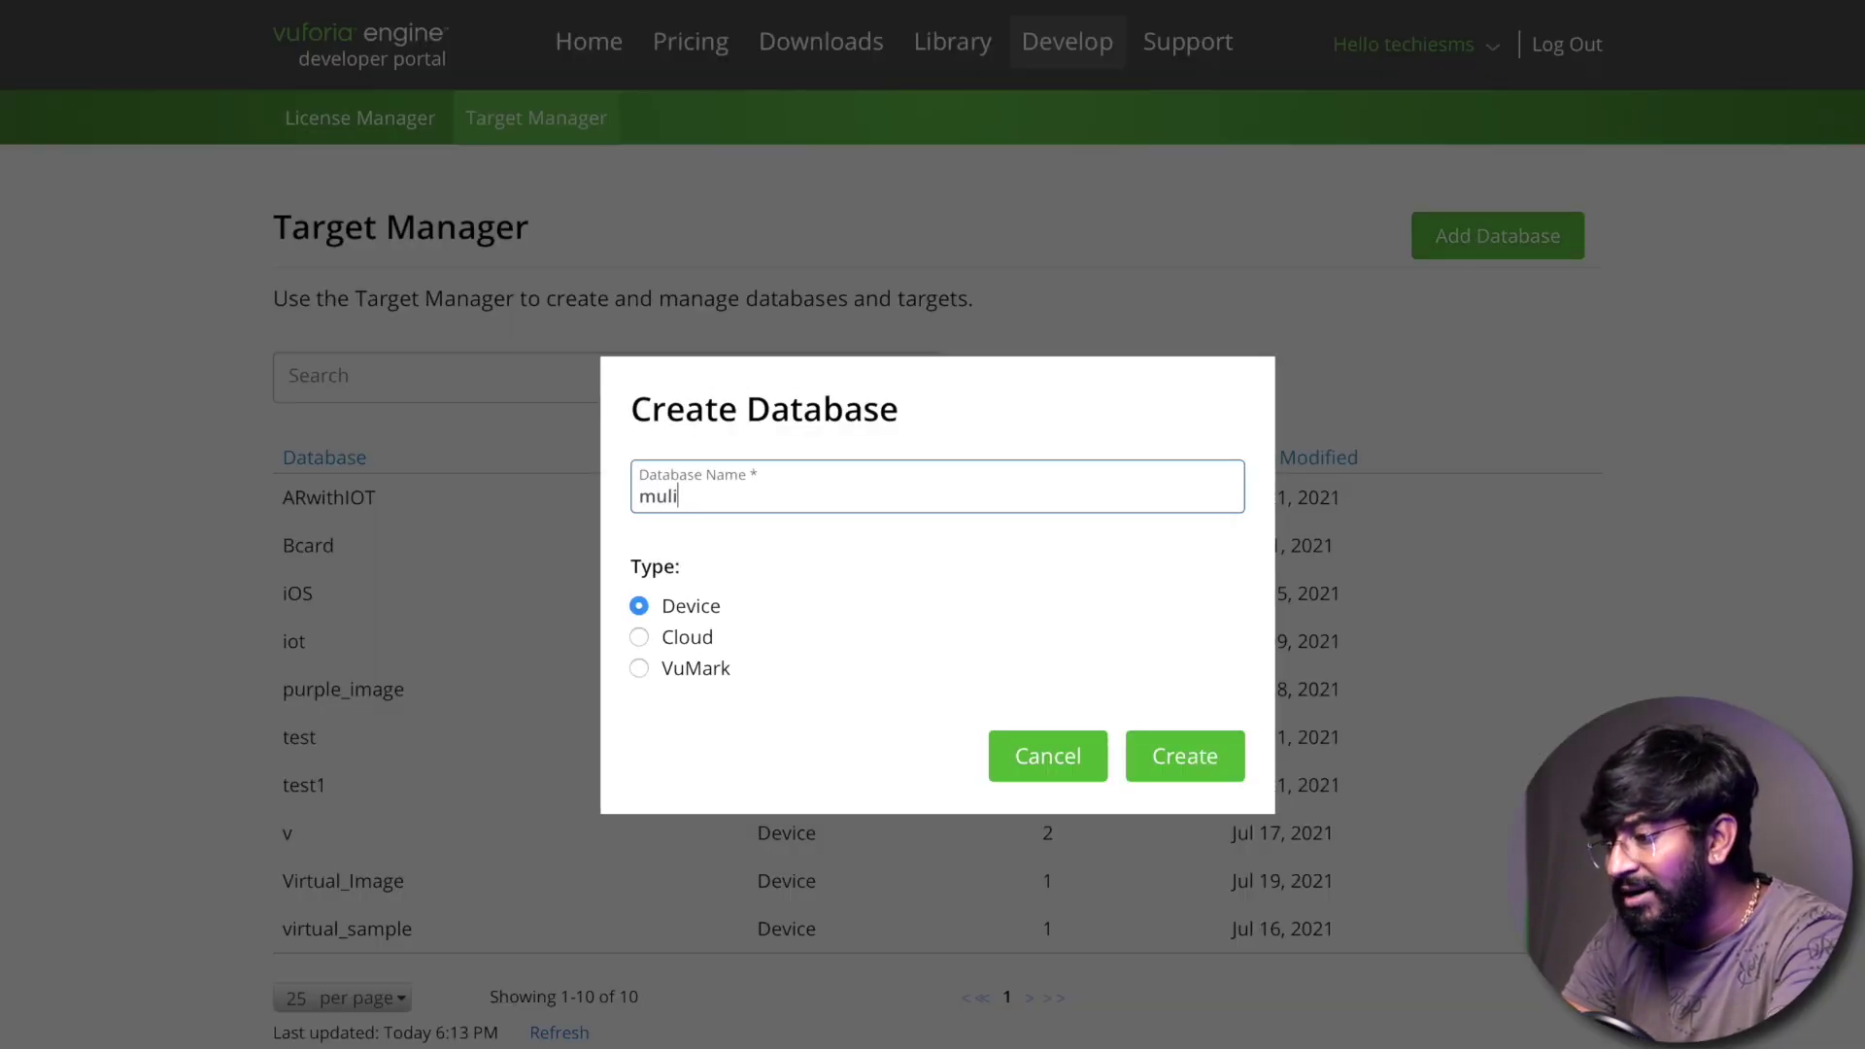
key(BackSpace)
key(BackSpace)
click(1177, 756)
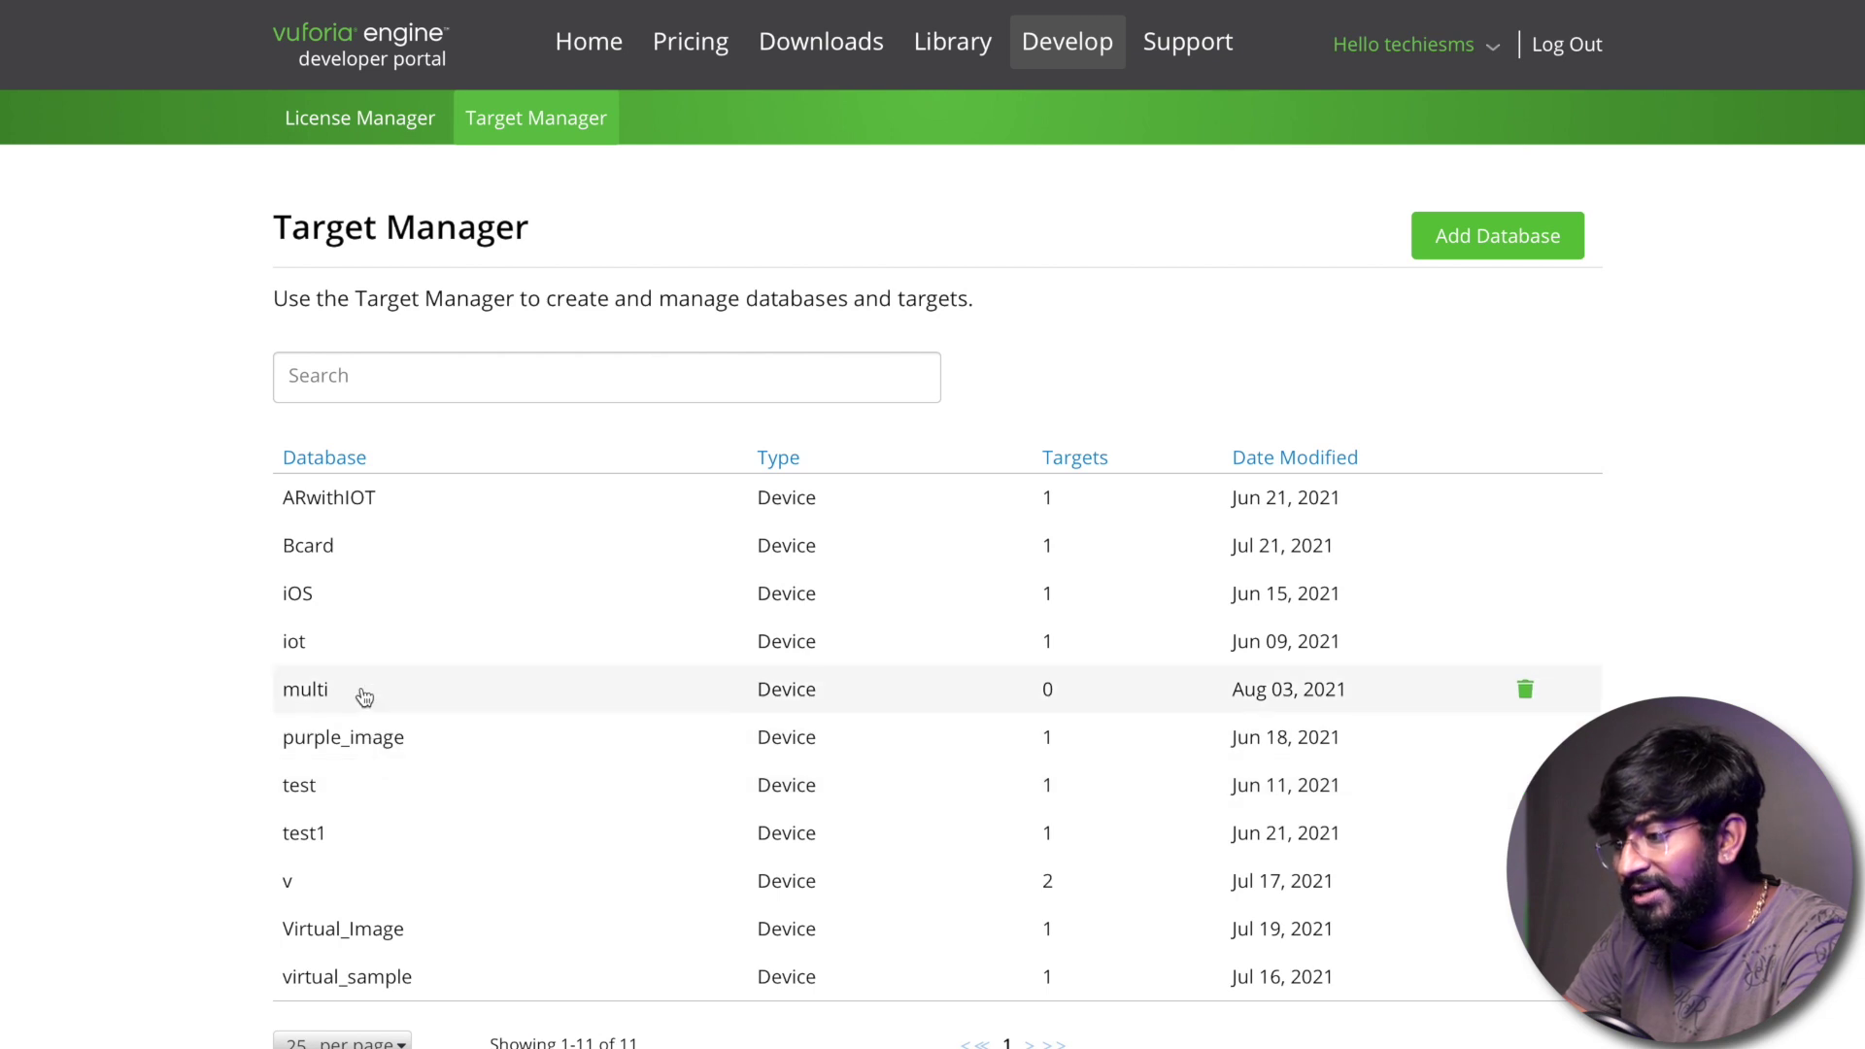
Add a single-image target to 'multi' using test.jpg from the Virtual Button folder, width 1
click(361, 686)
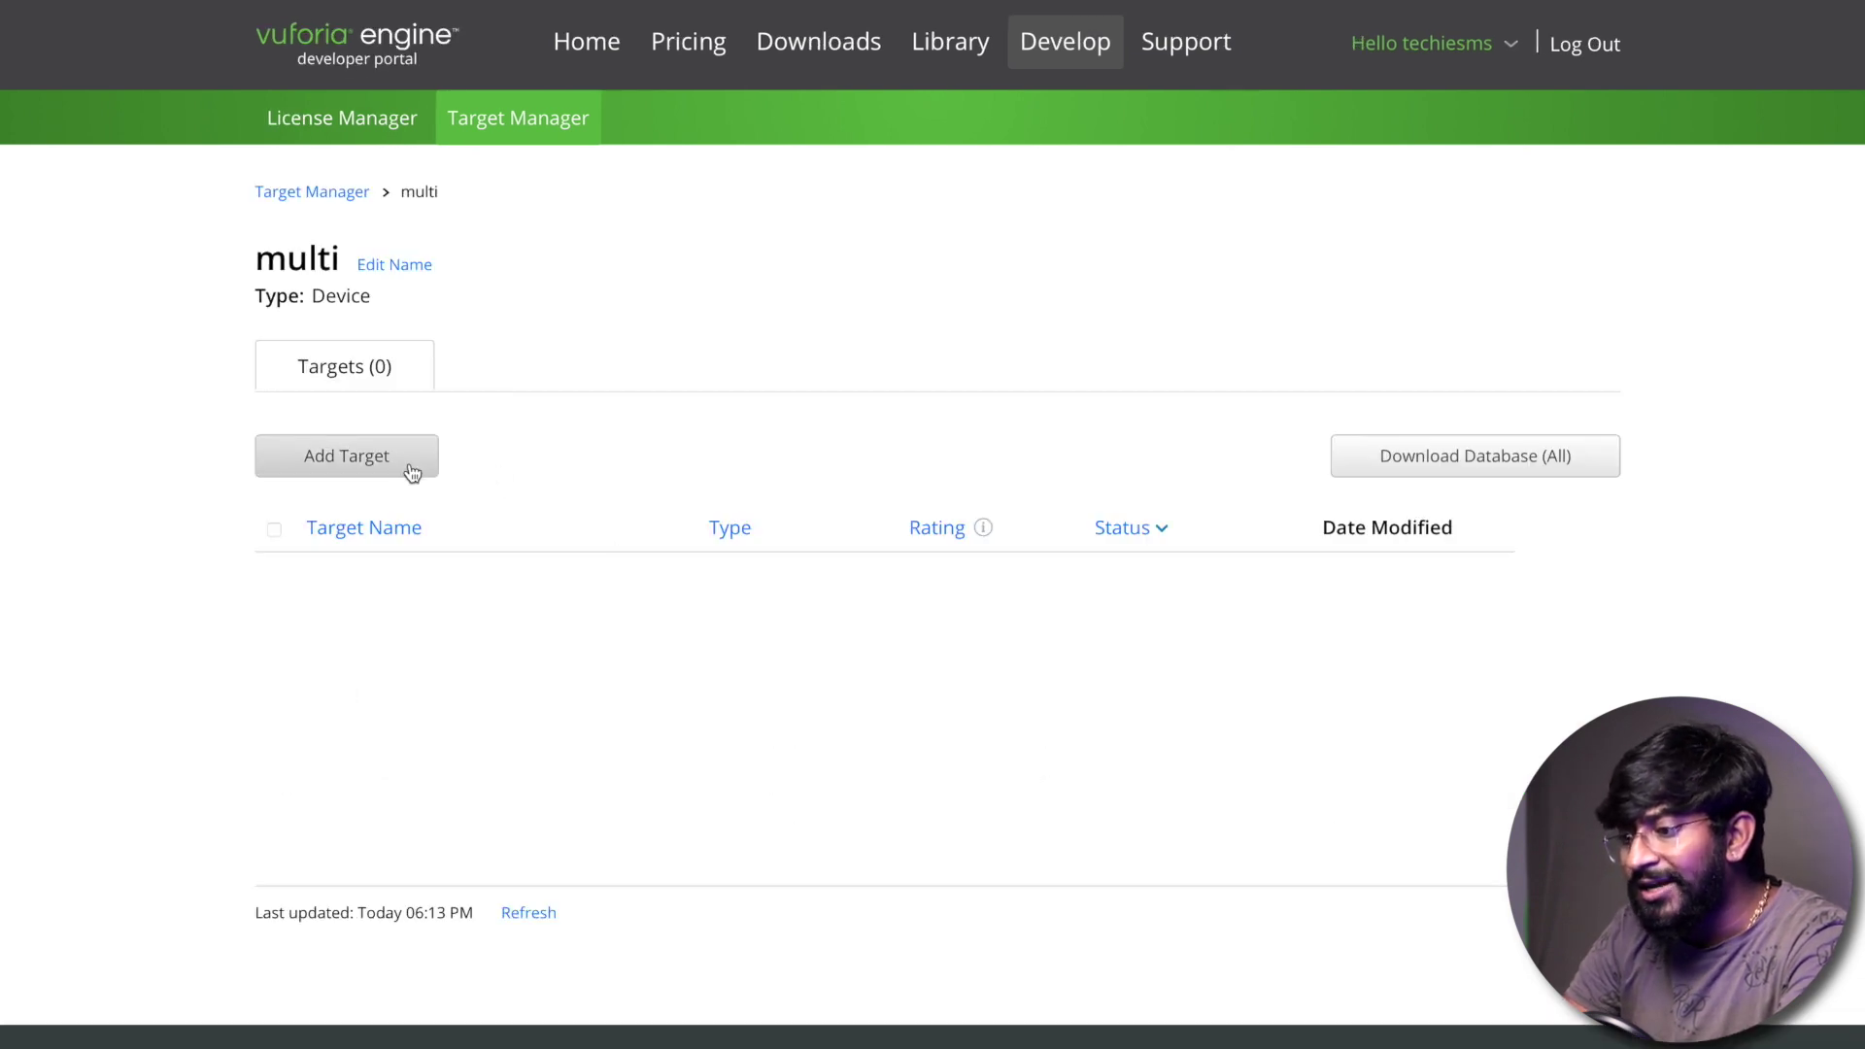
click(392, 461)
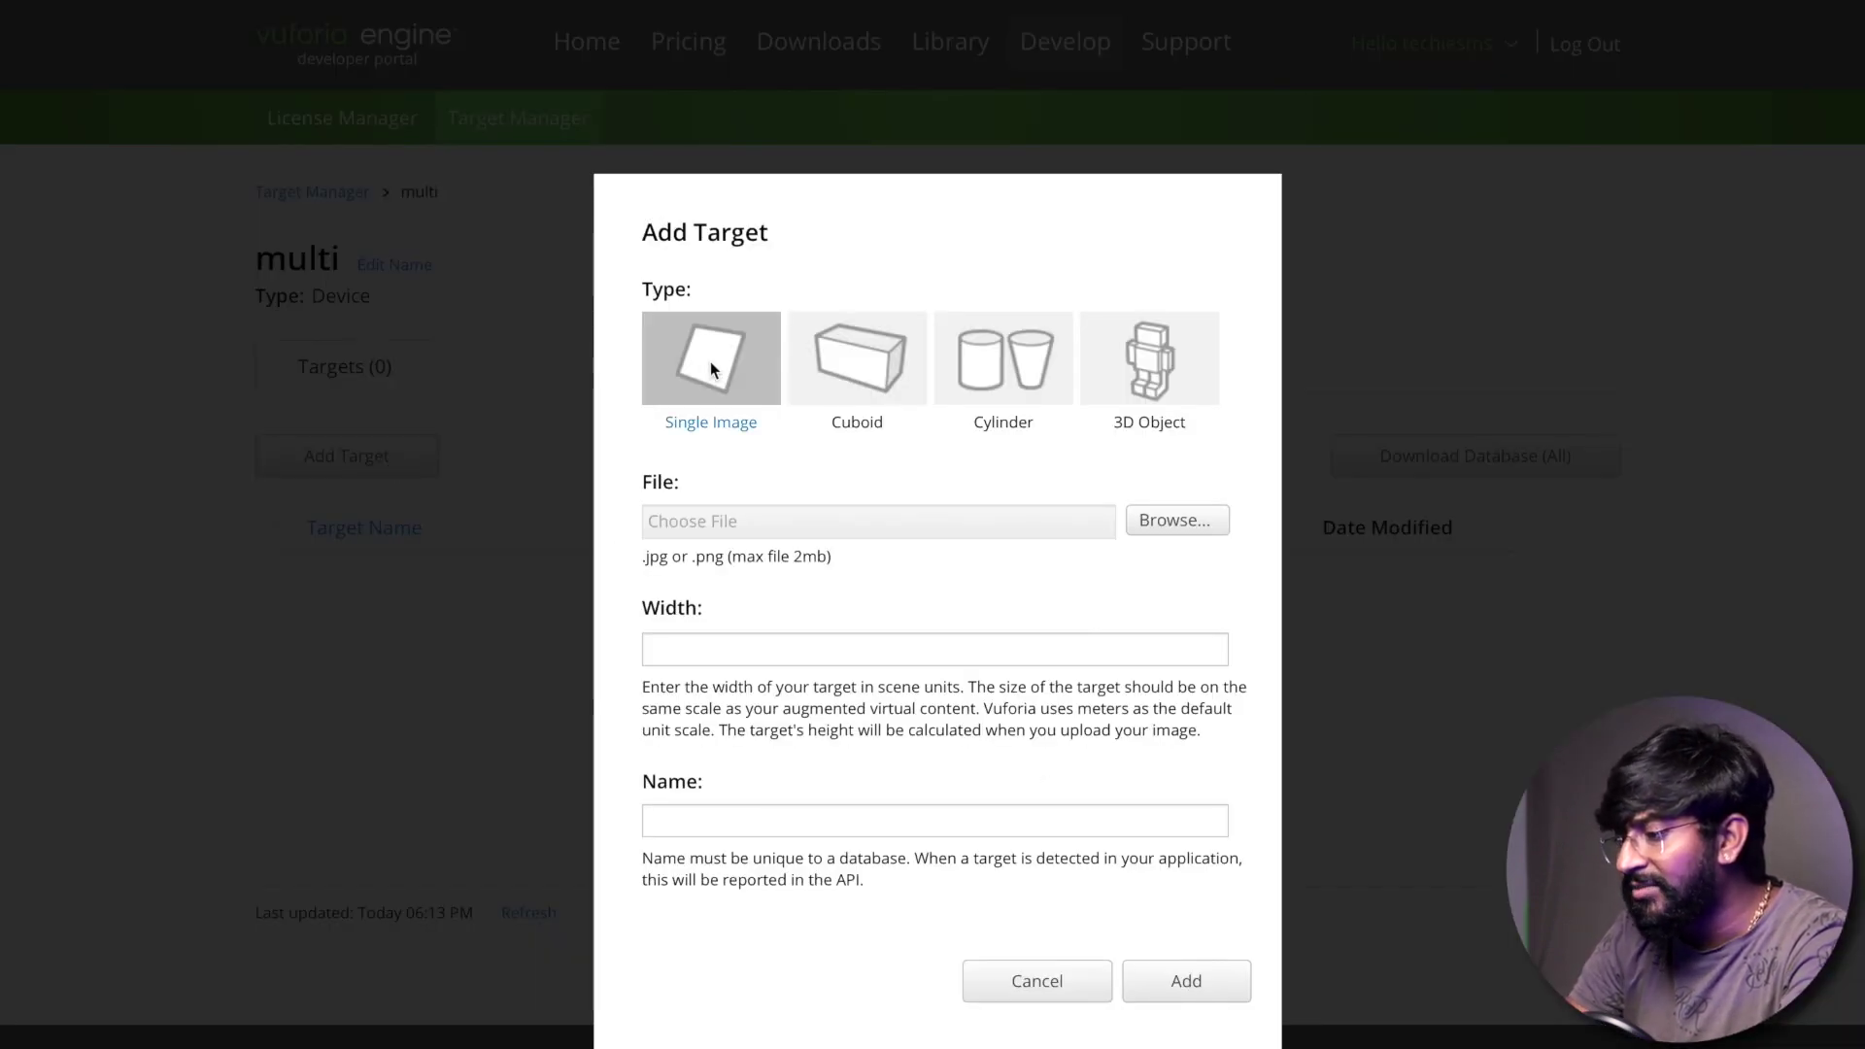
click(1173, 520)
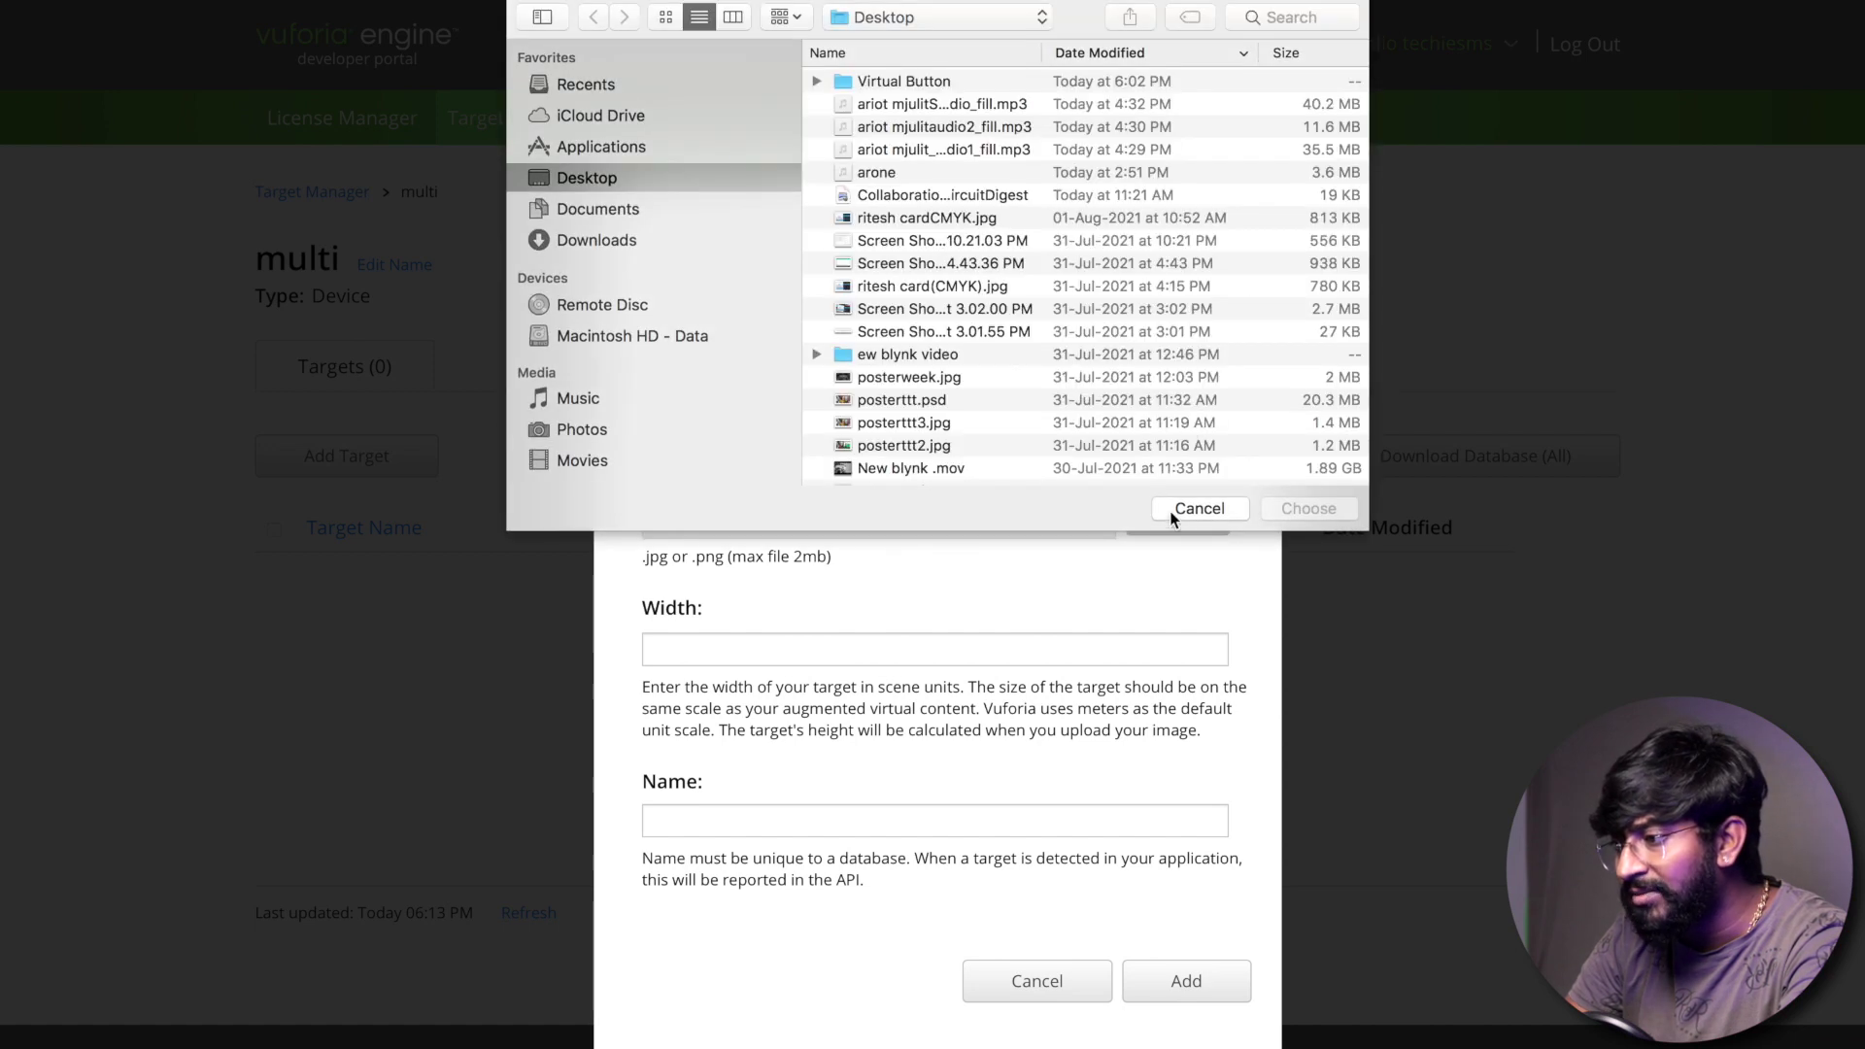
double_click(876, 84)
click(889, 175)
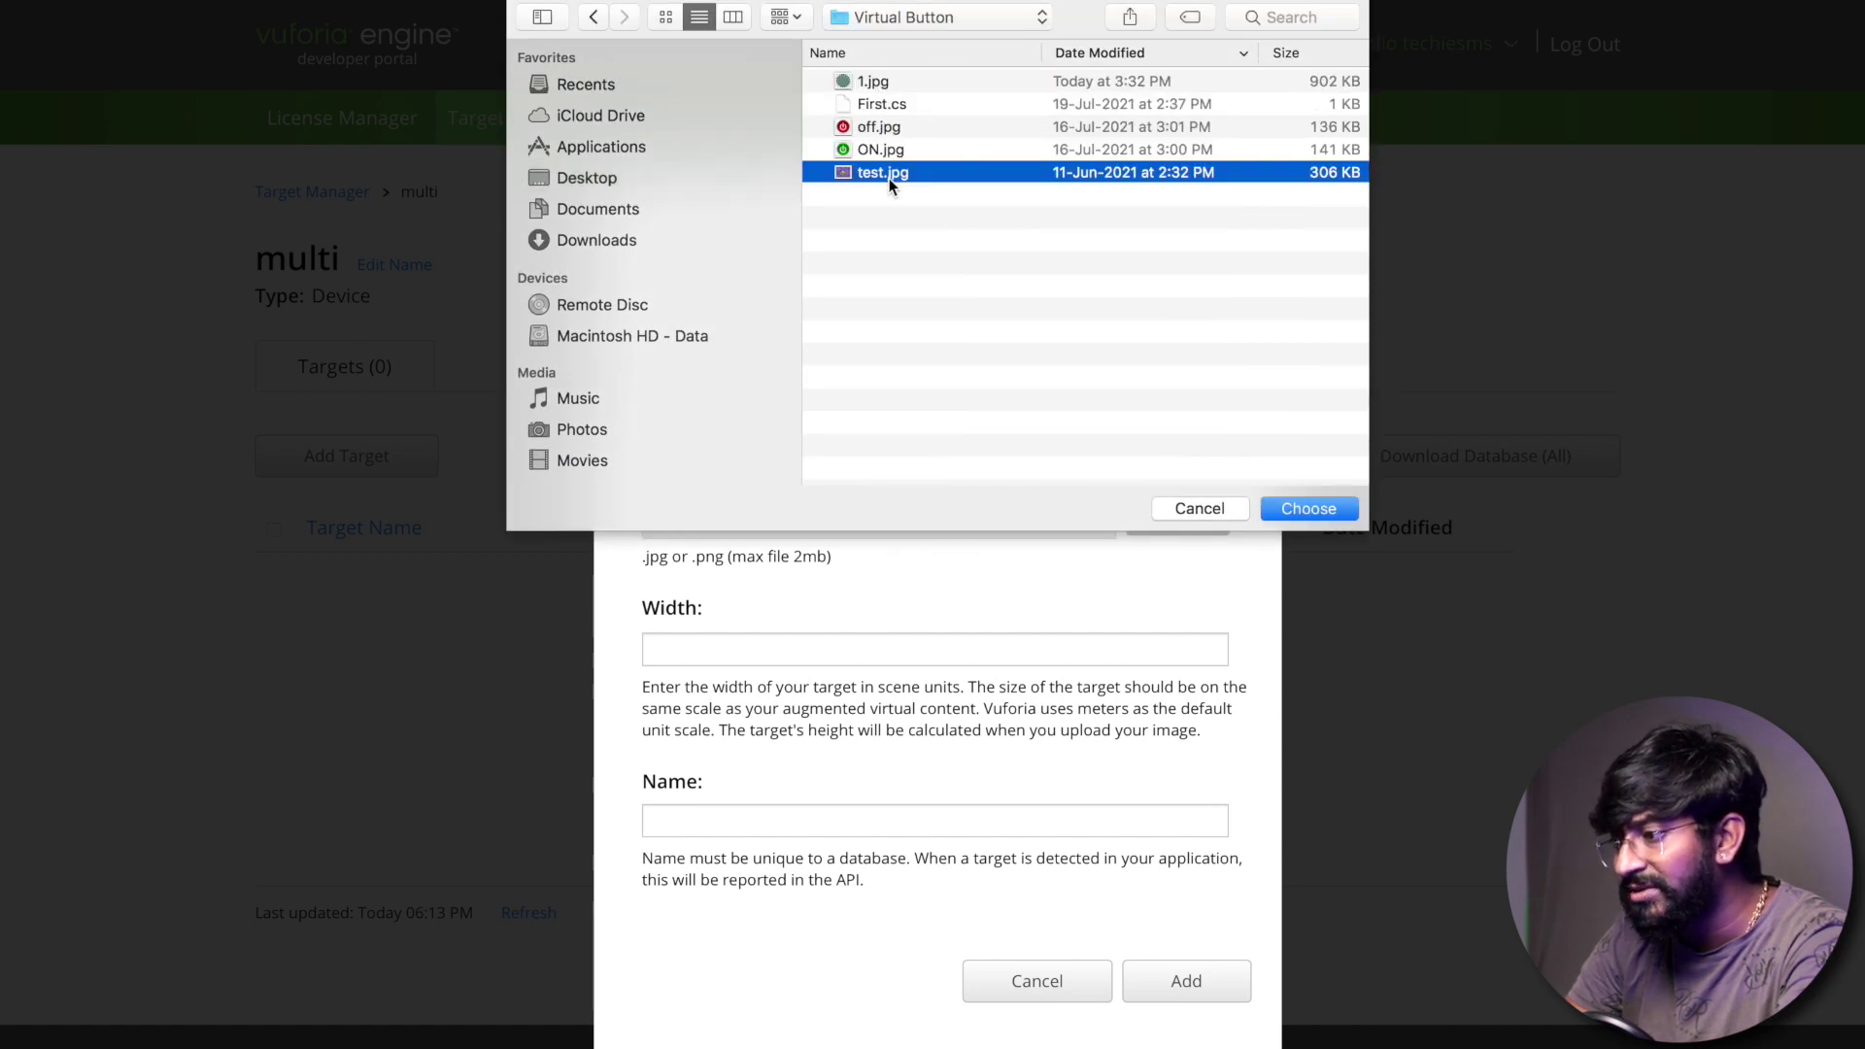
key(space)
key(space)
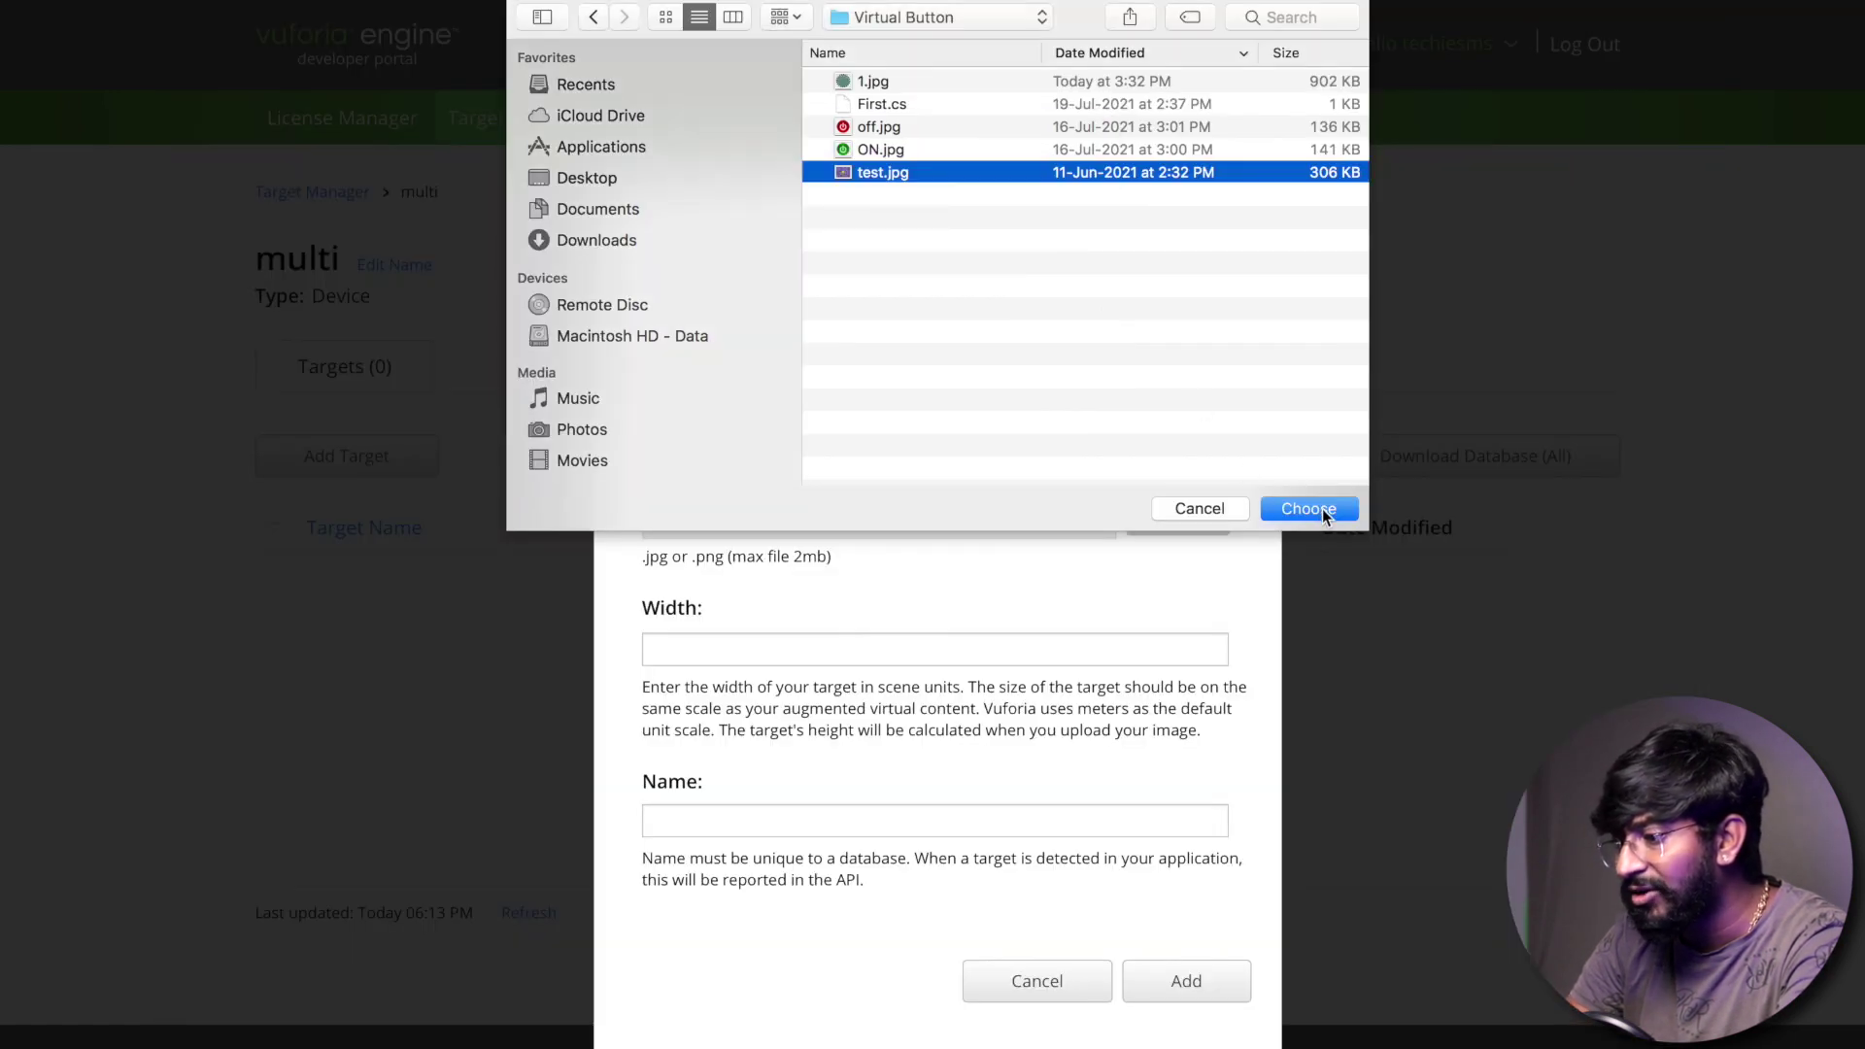
click(1309, 508)
click(844, 649)
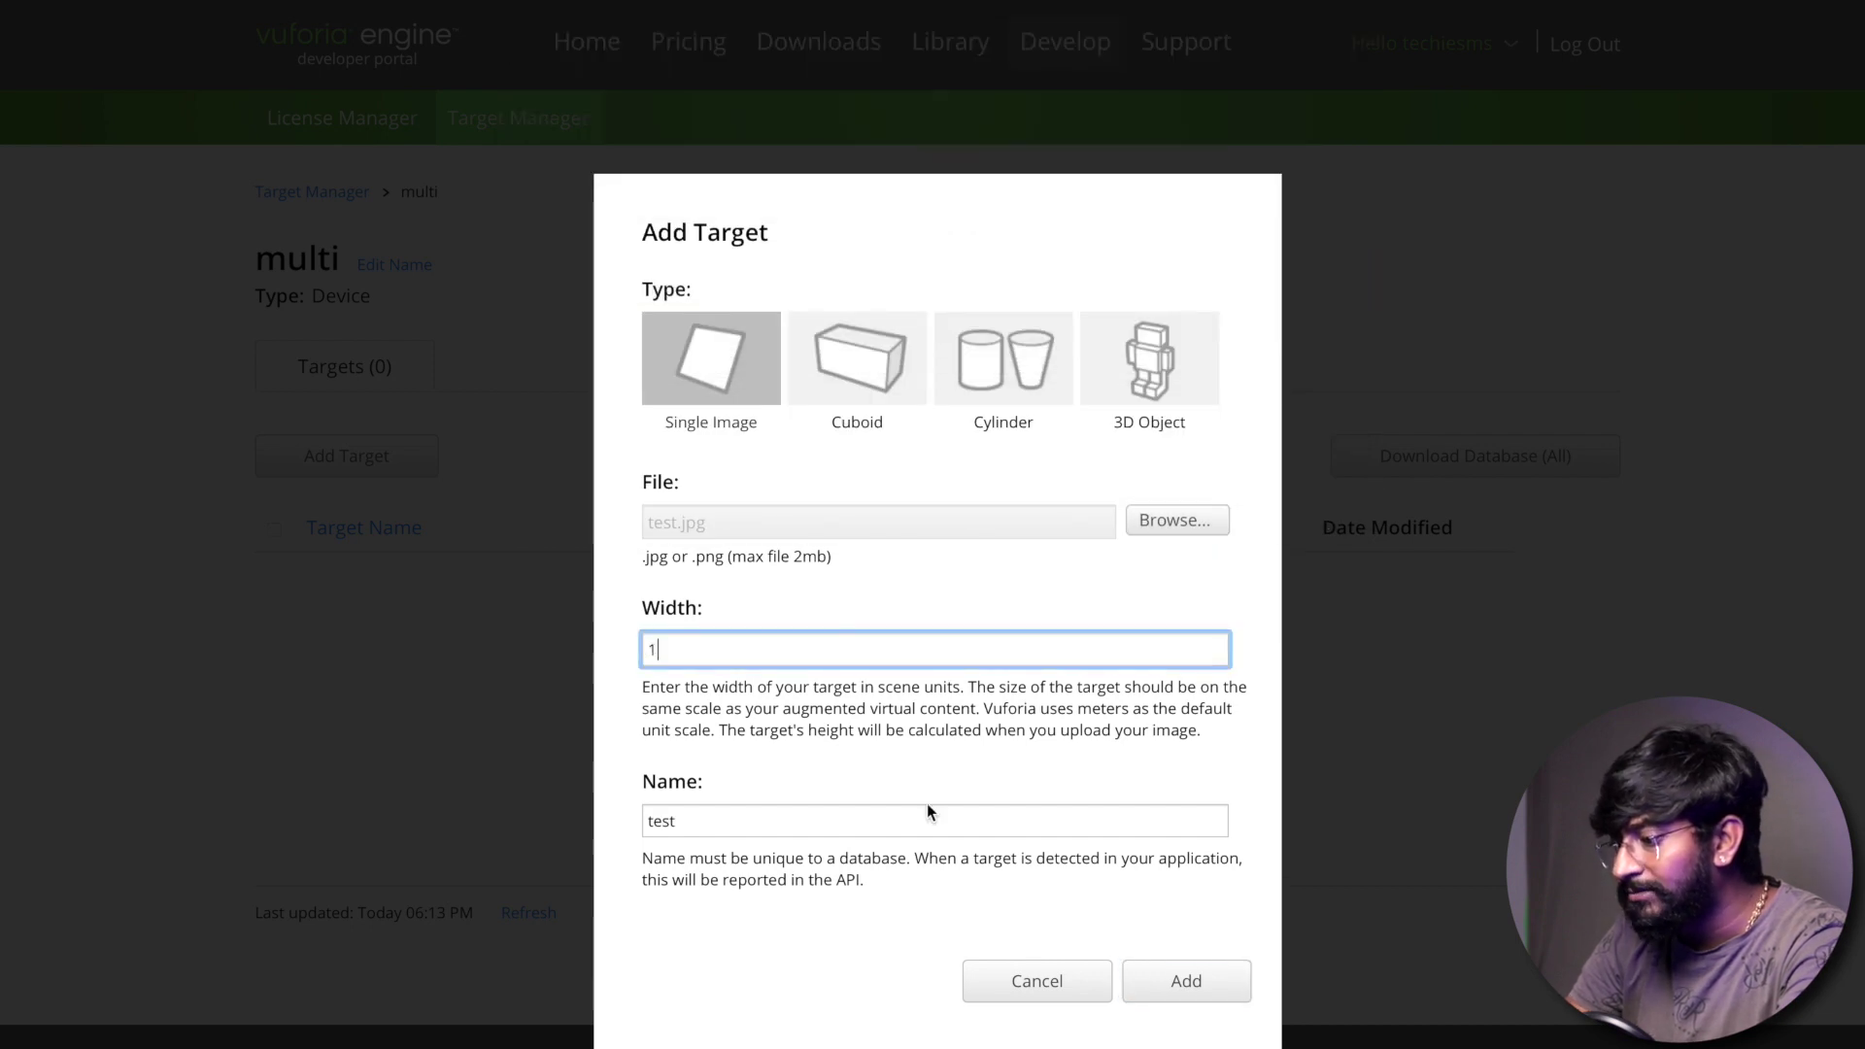
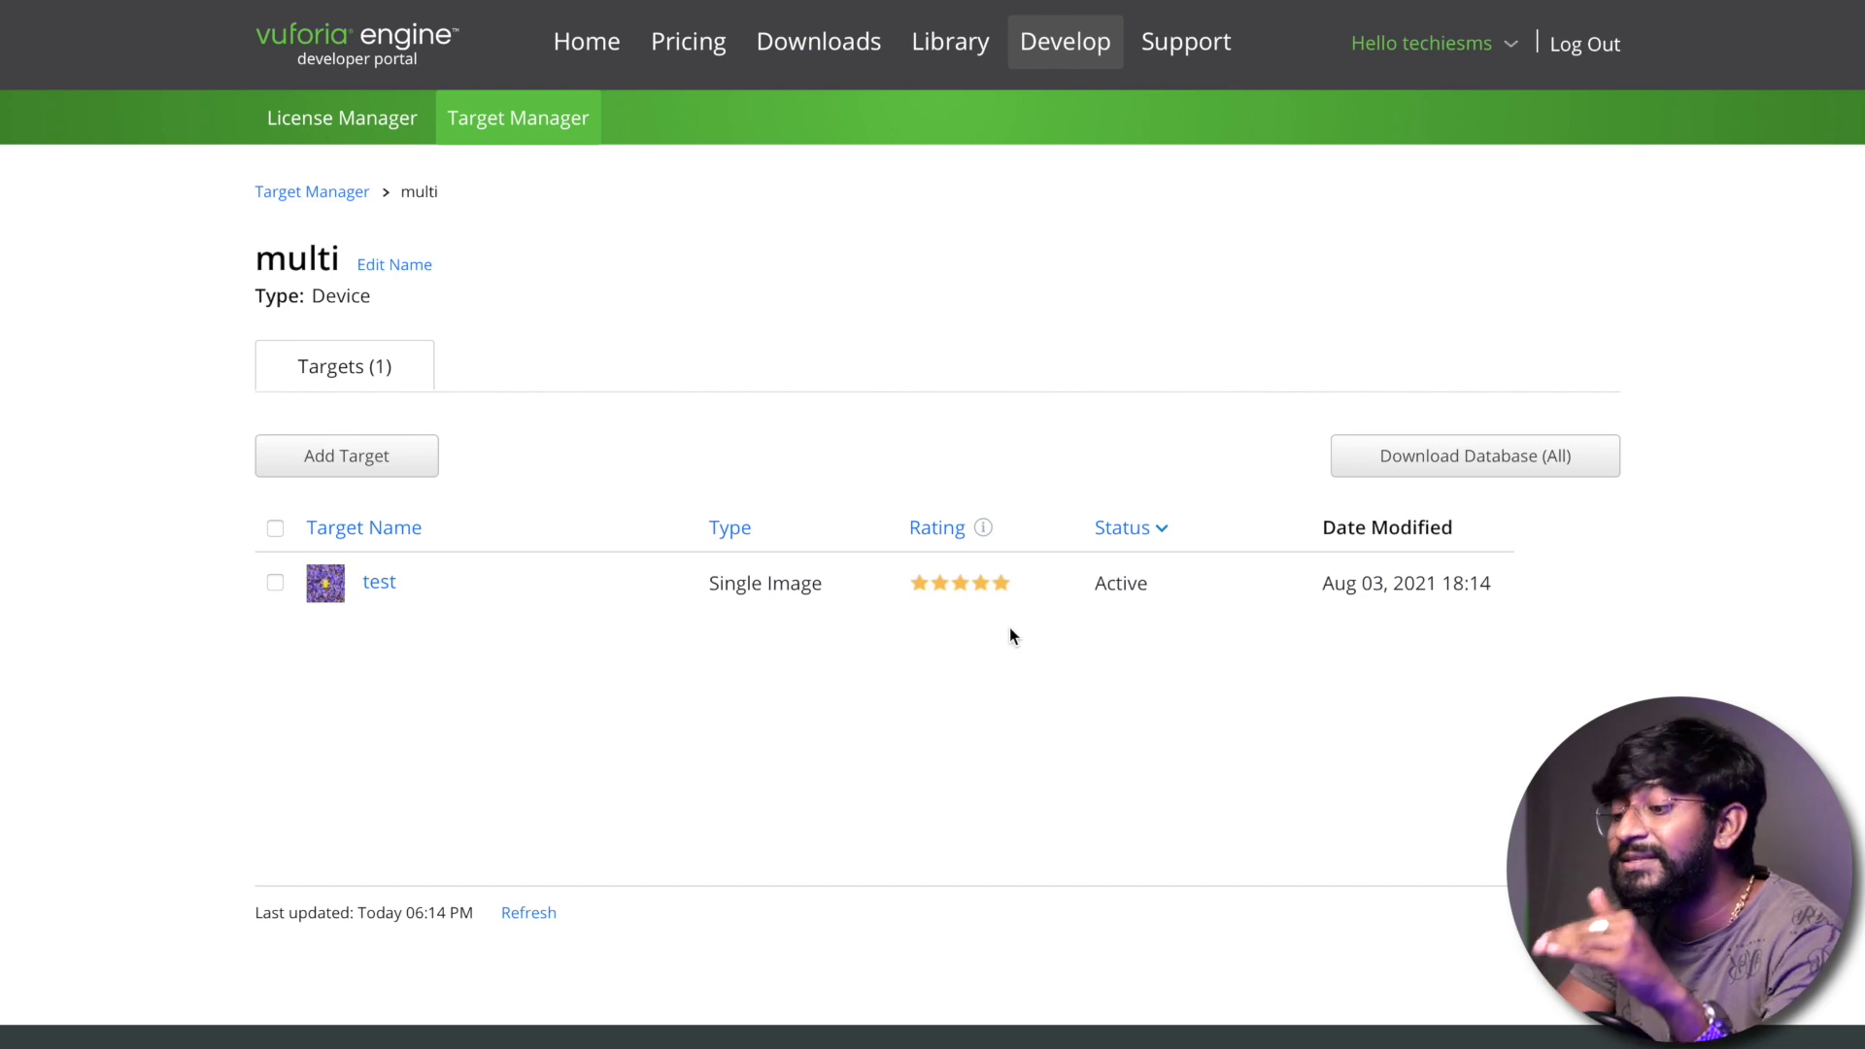
Add the spiral image 1.jpg, with a width, as target '1' in the multi database
click(395, 463)
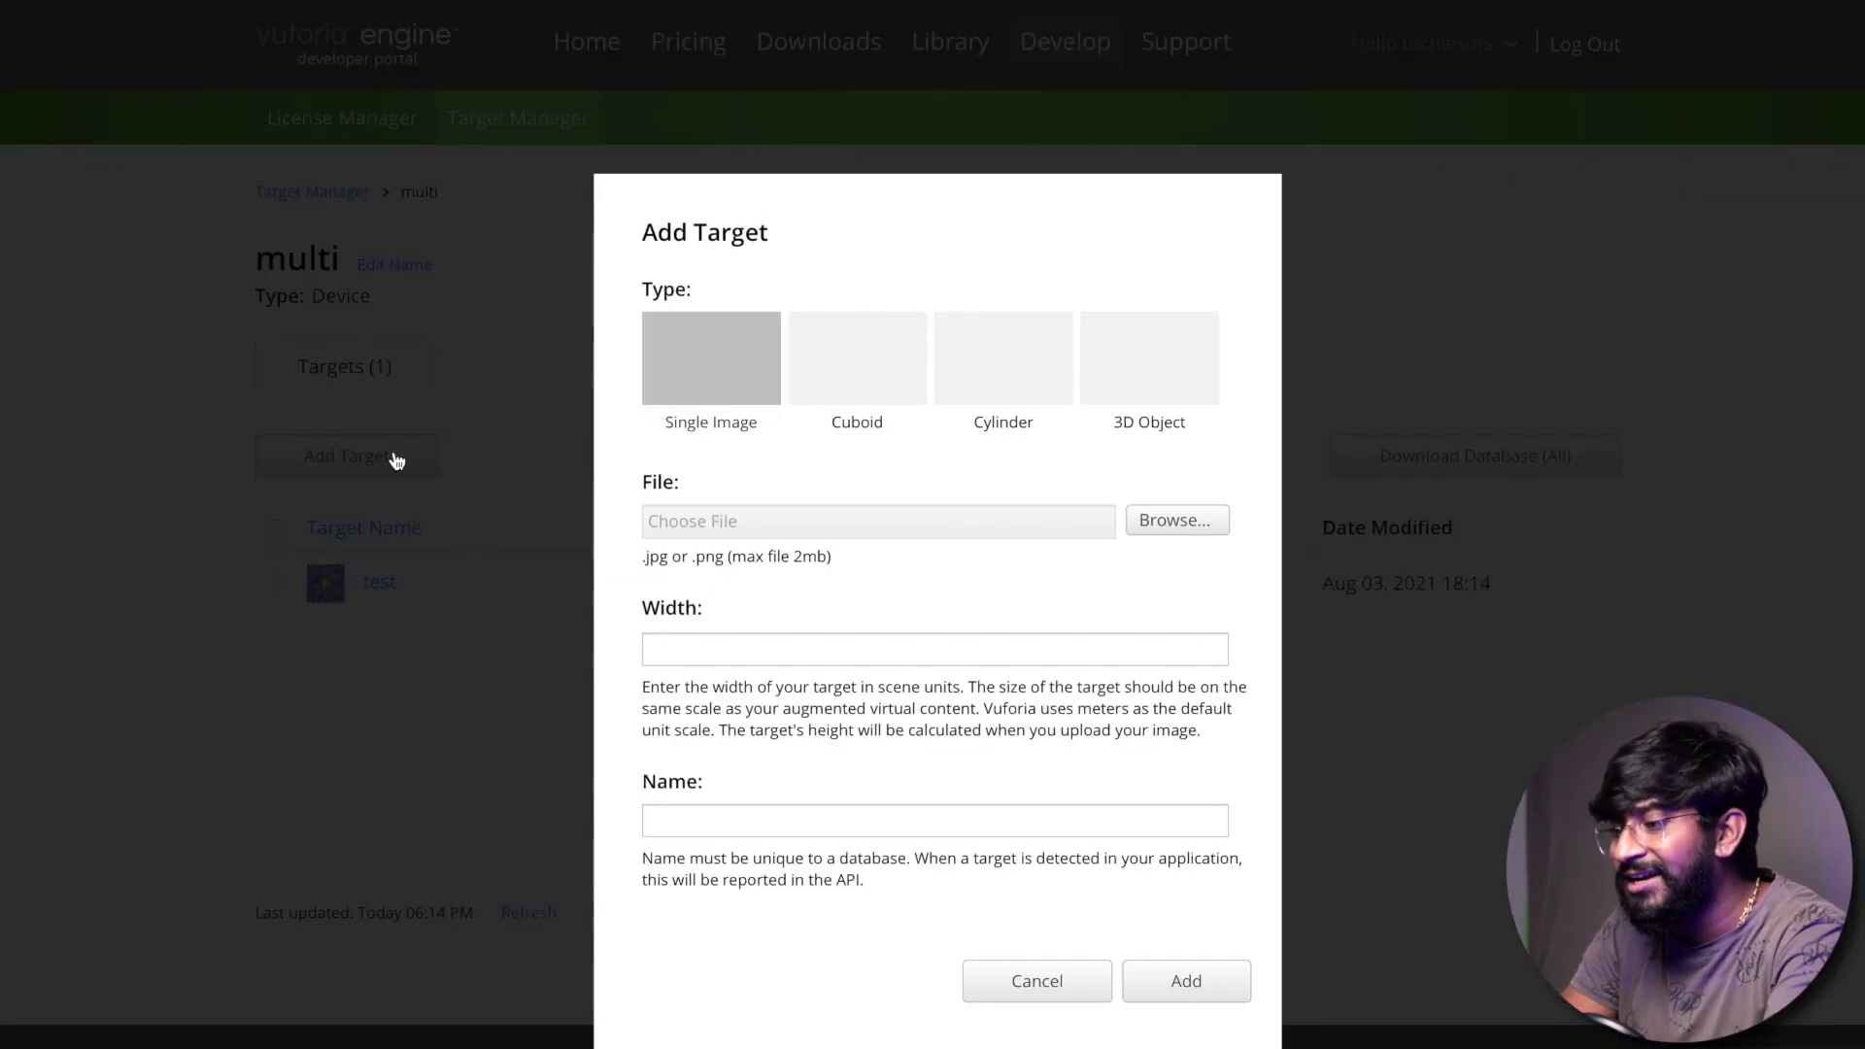
click(1192, 523)
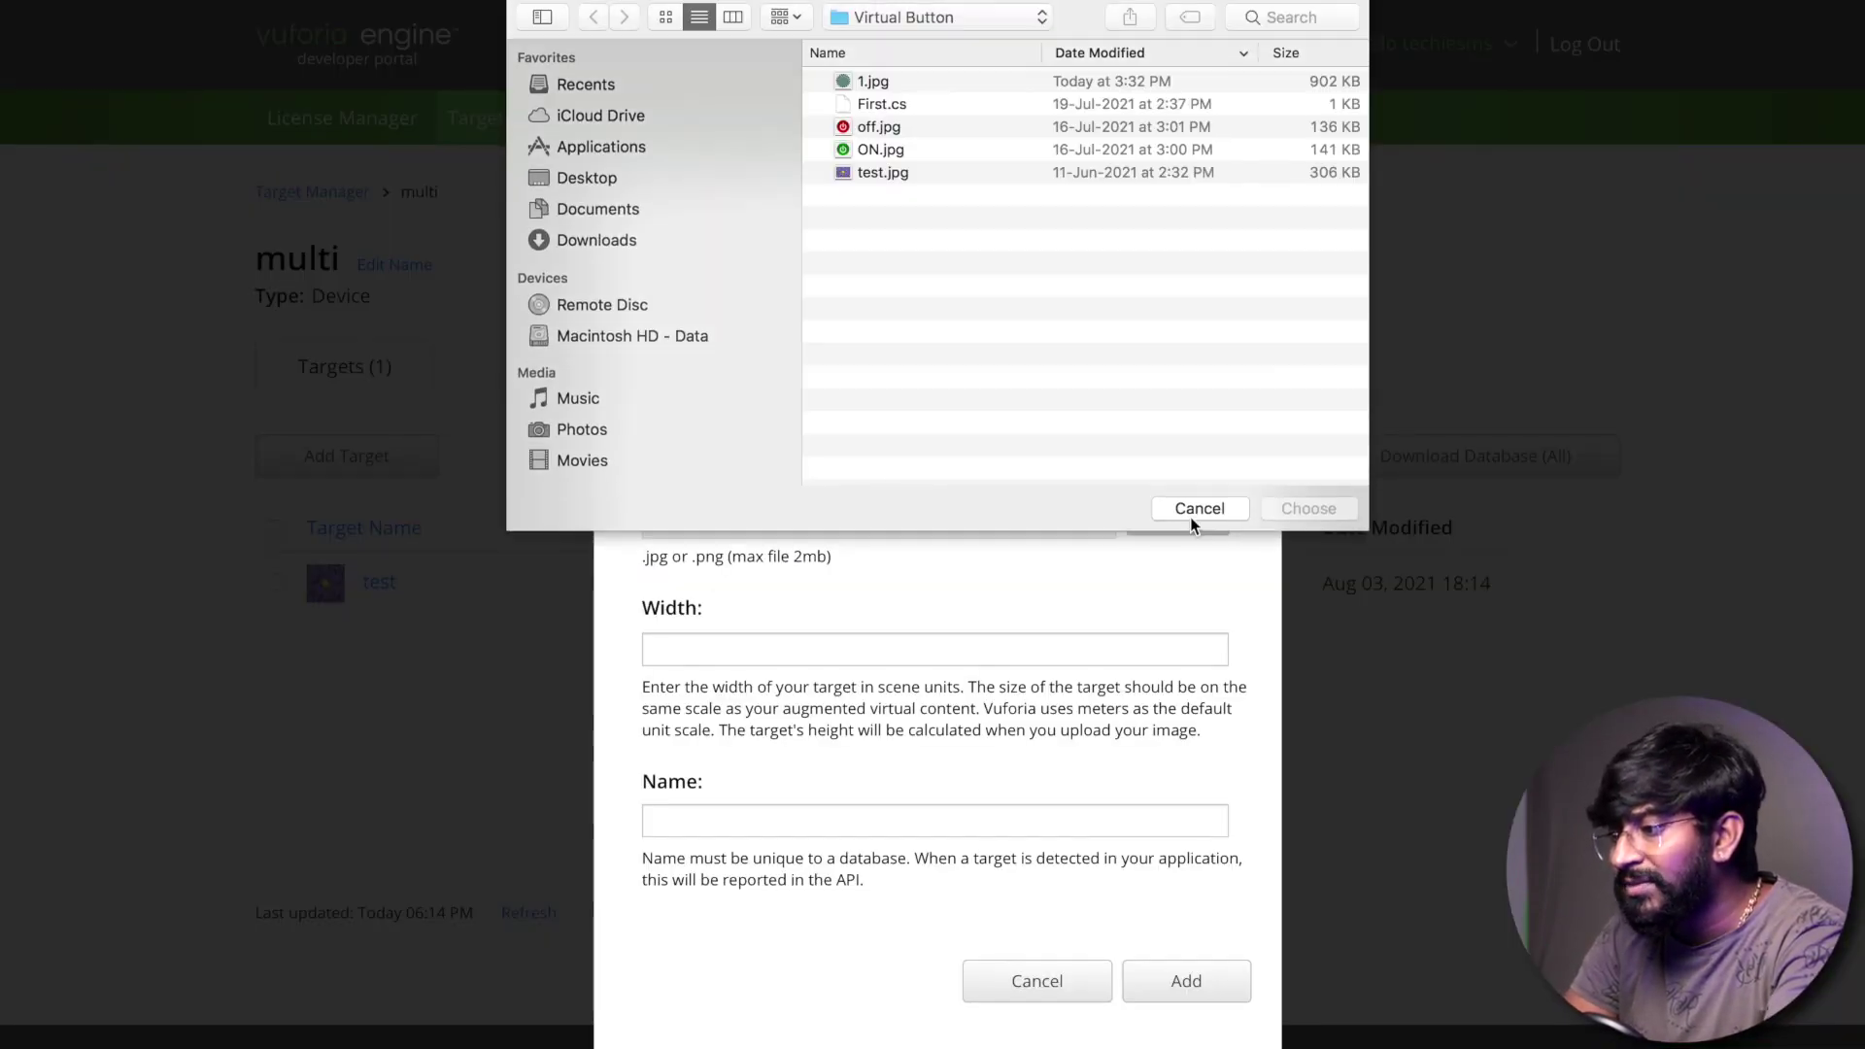
click(898, 82)
key(space)
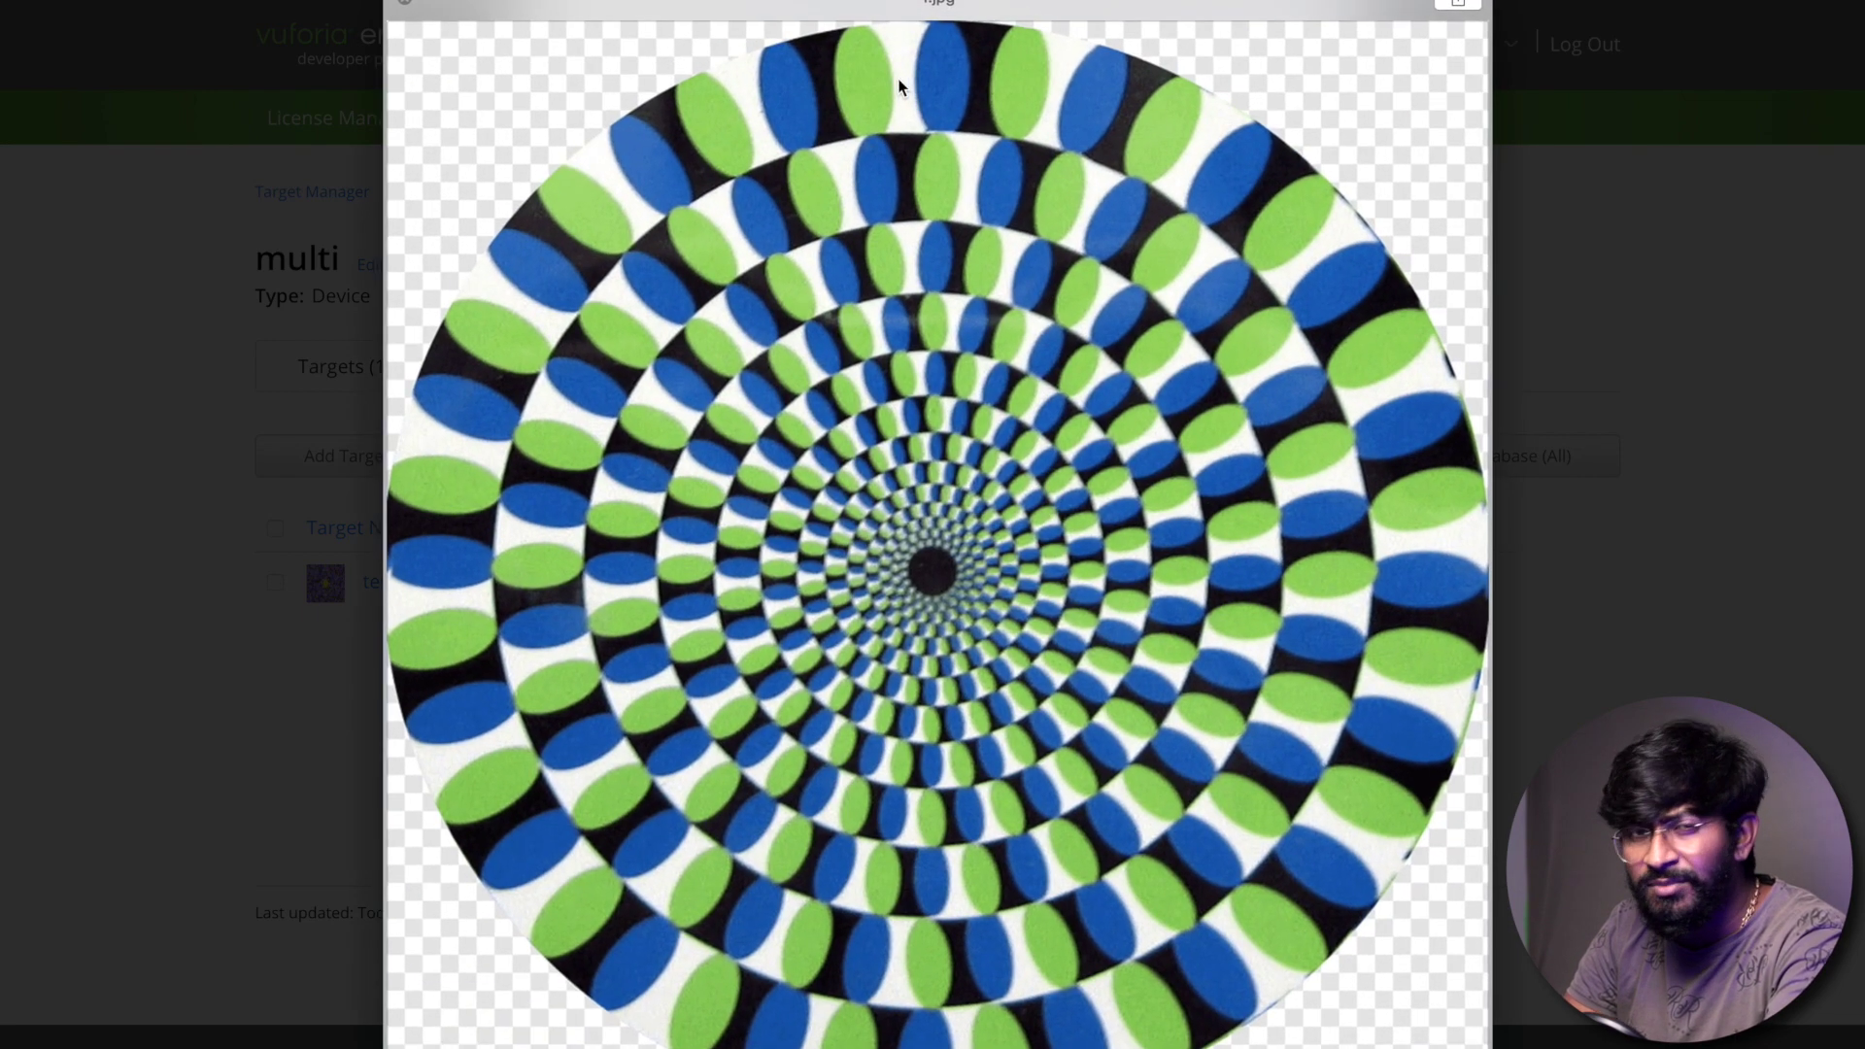
key(space)
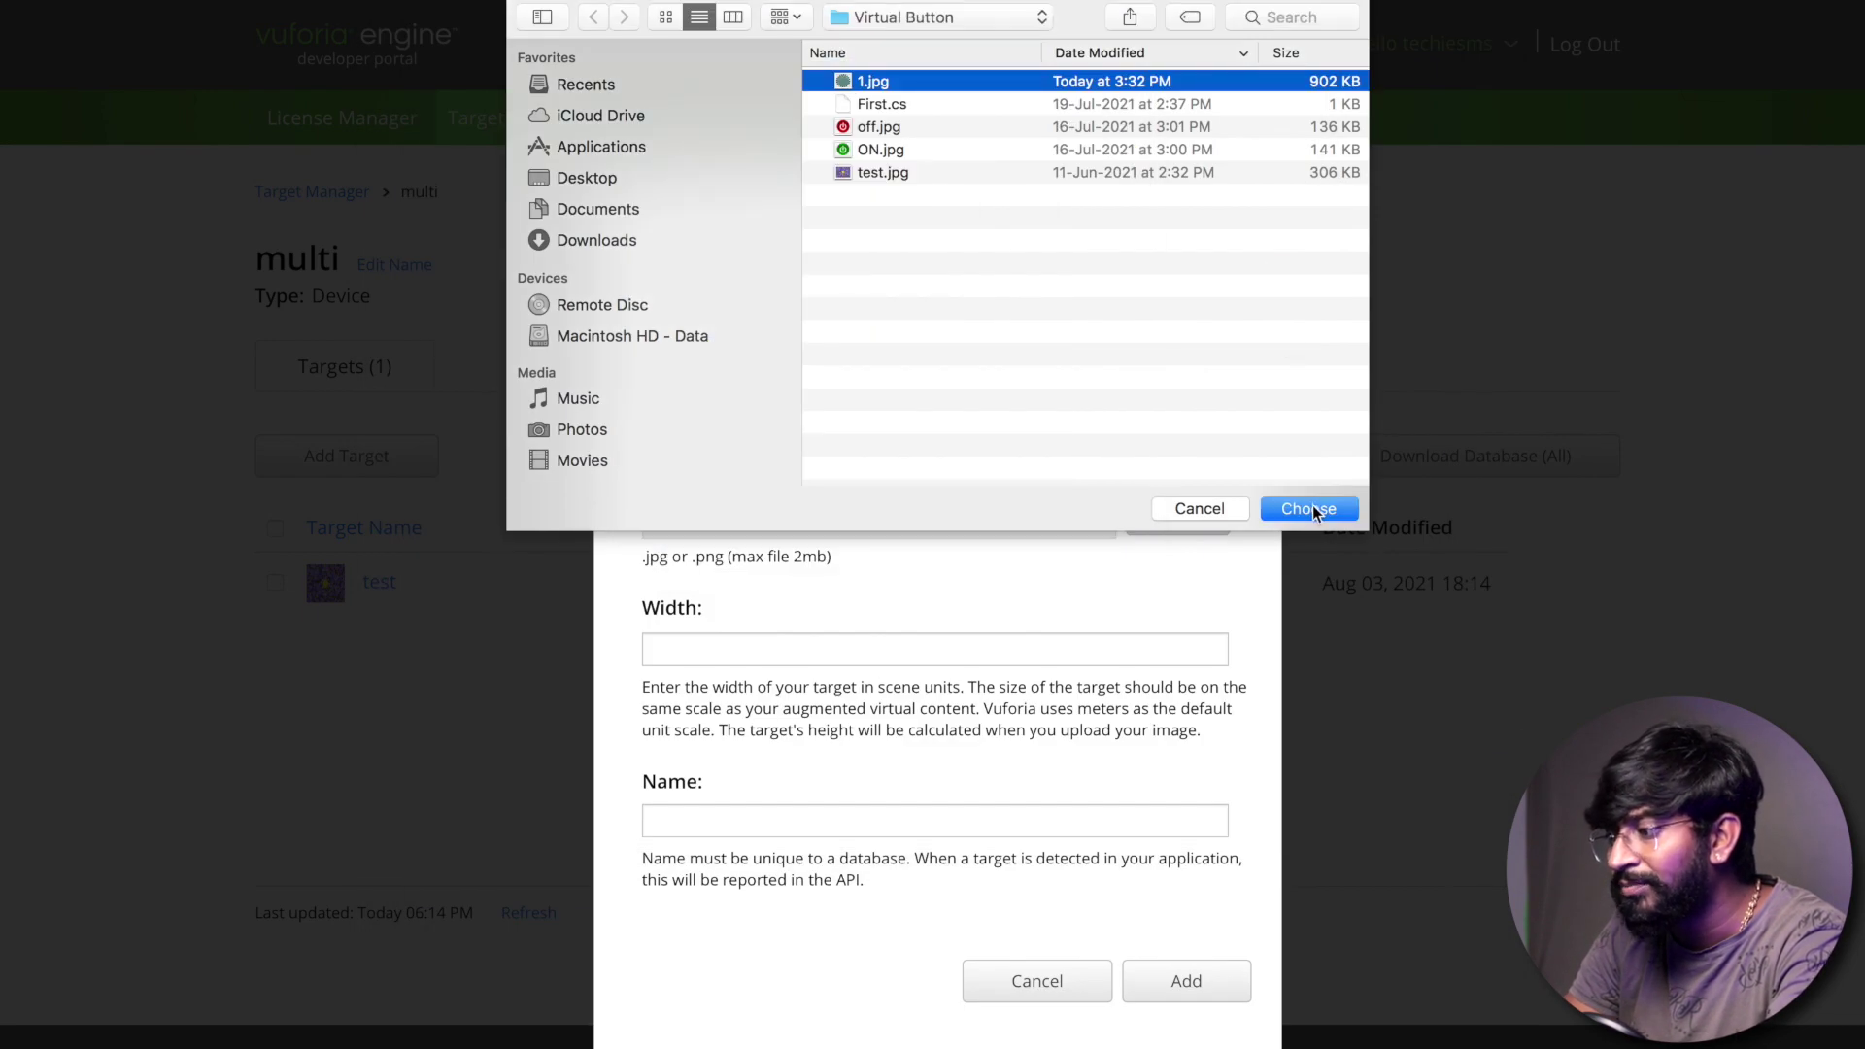
click(1310, 509)
click(888, 641)
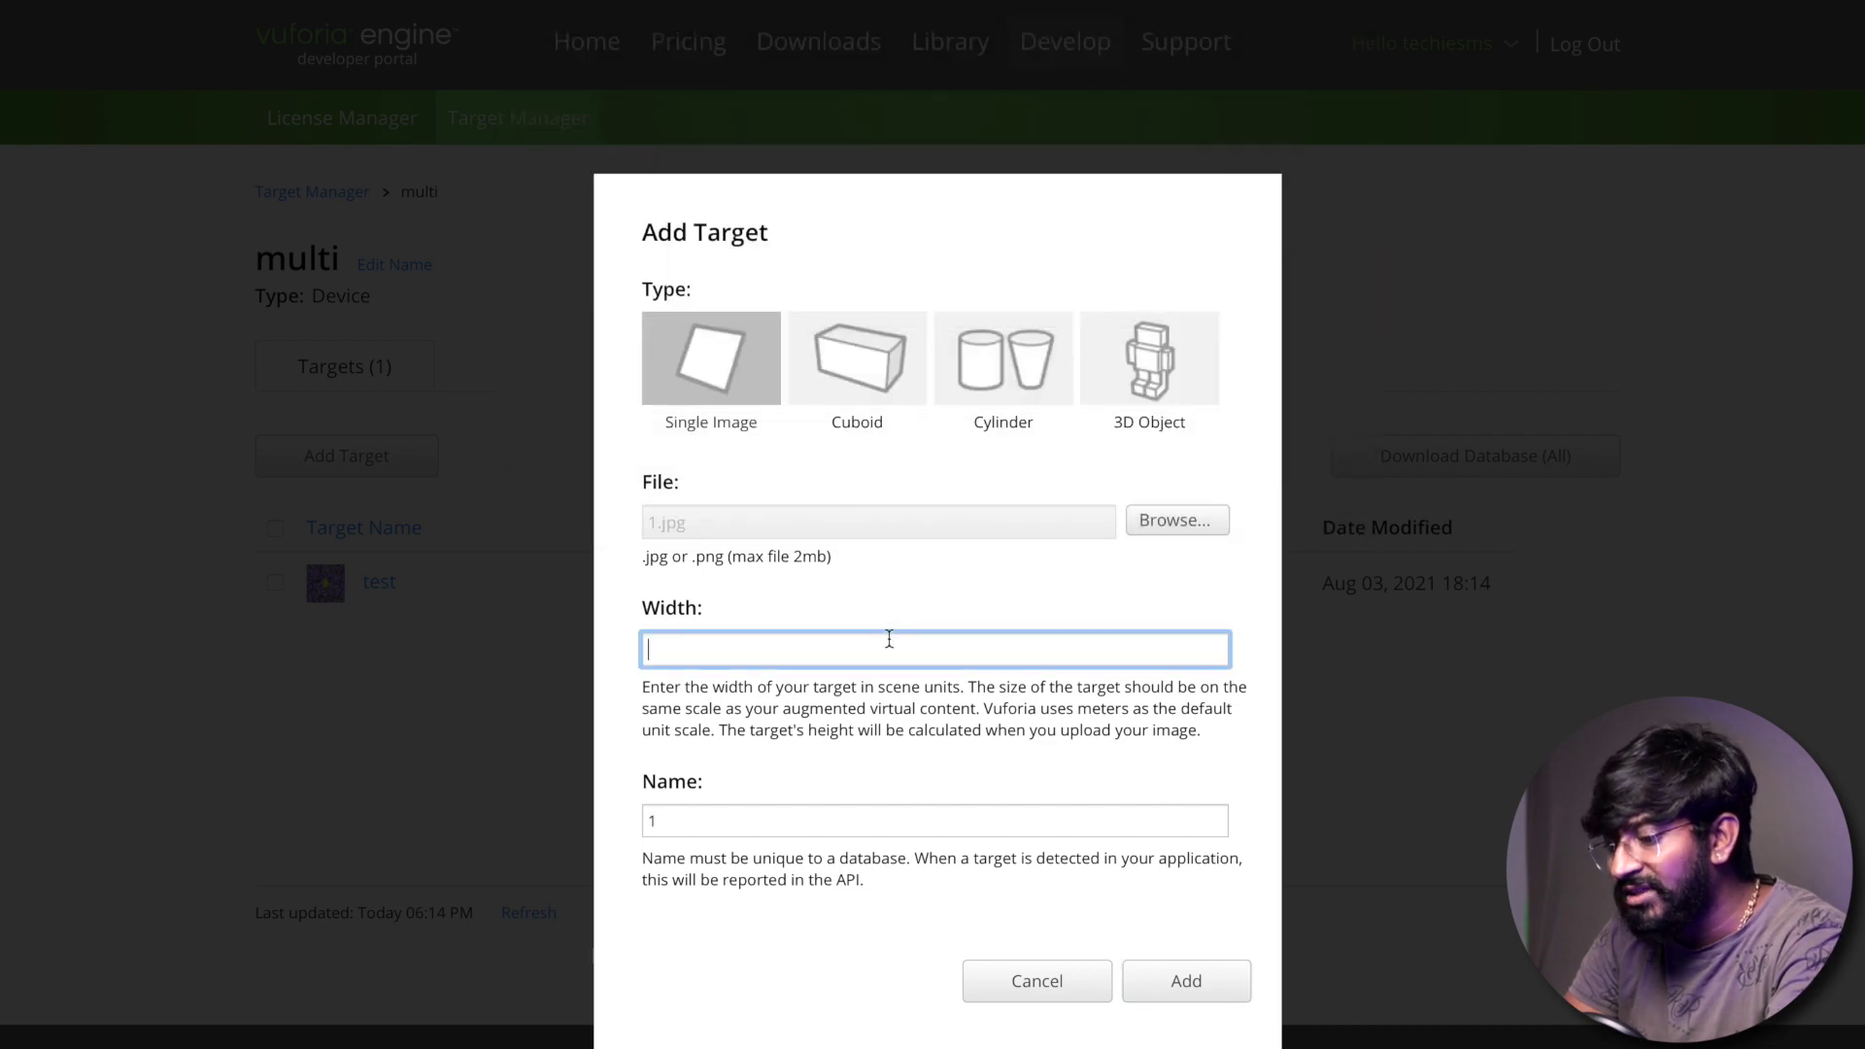
click(1185, 983)
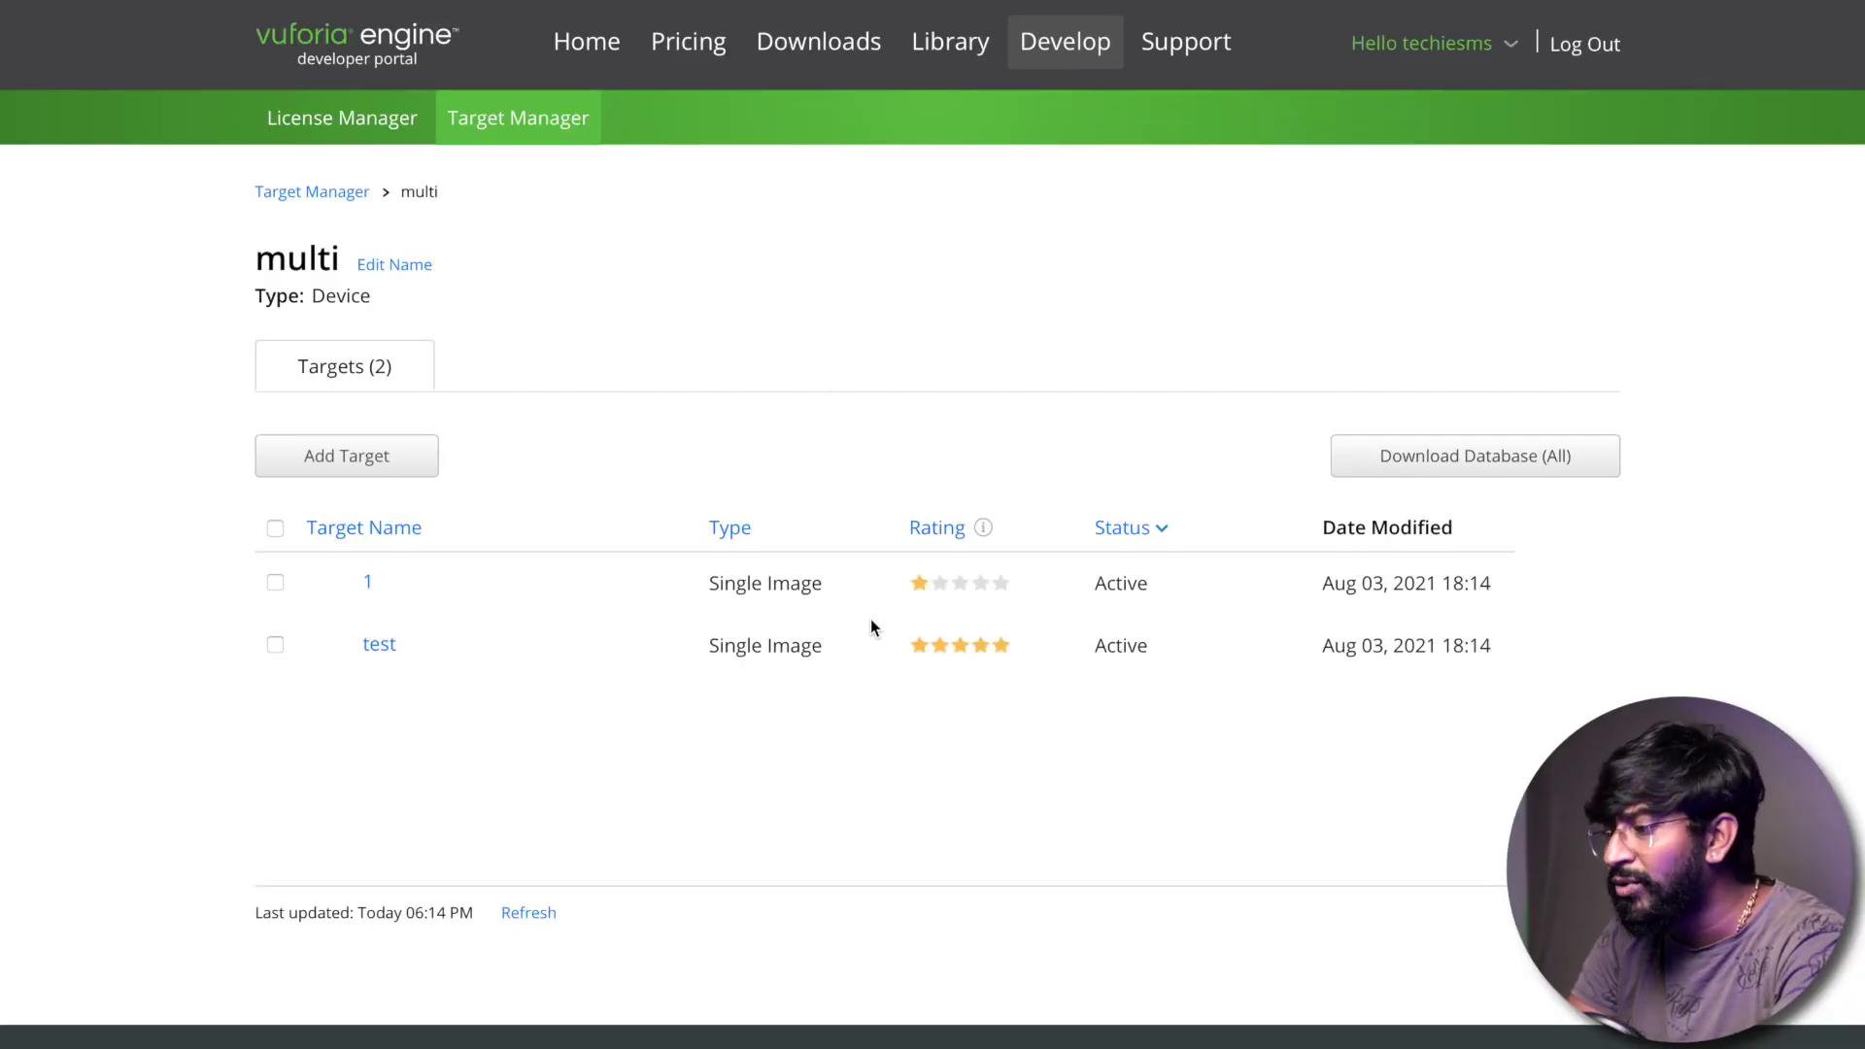
Download the whole multi database for the Unity Editor as multi.unitypackage
click(1445, 467)
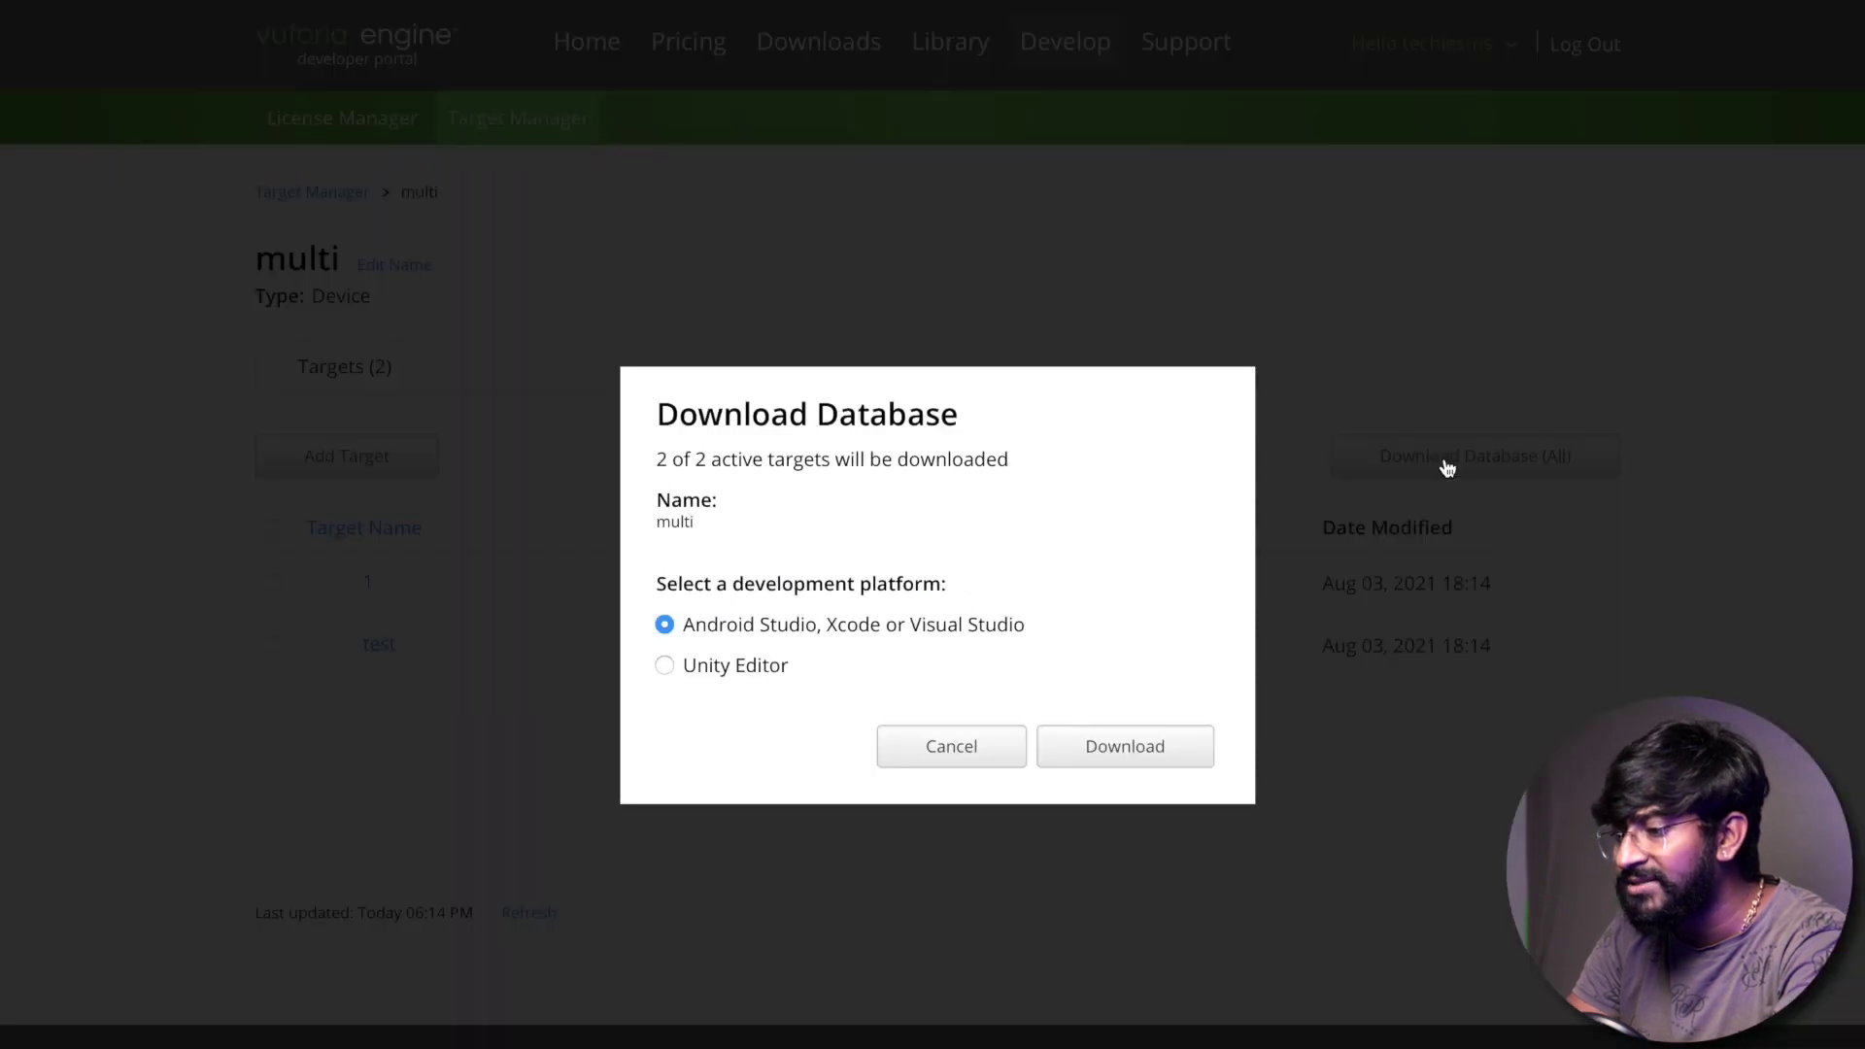
click(665, 665)
click(1115, 746)
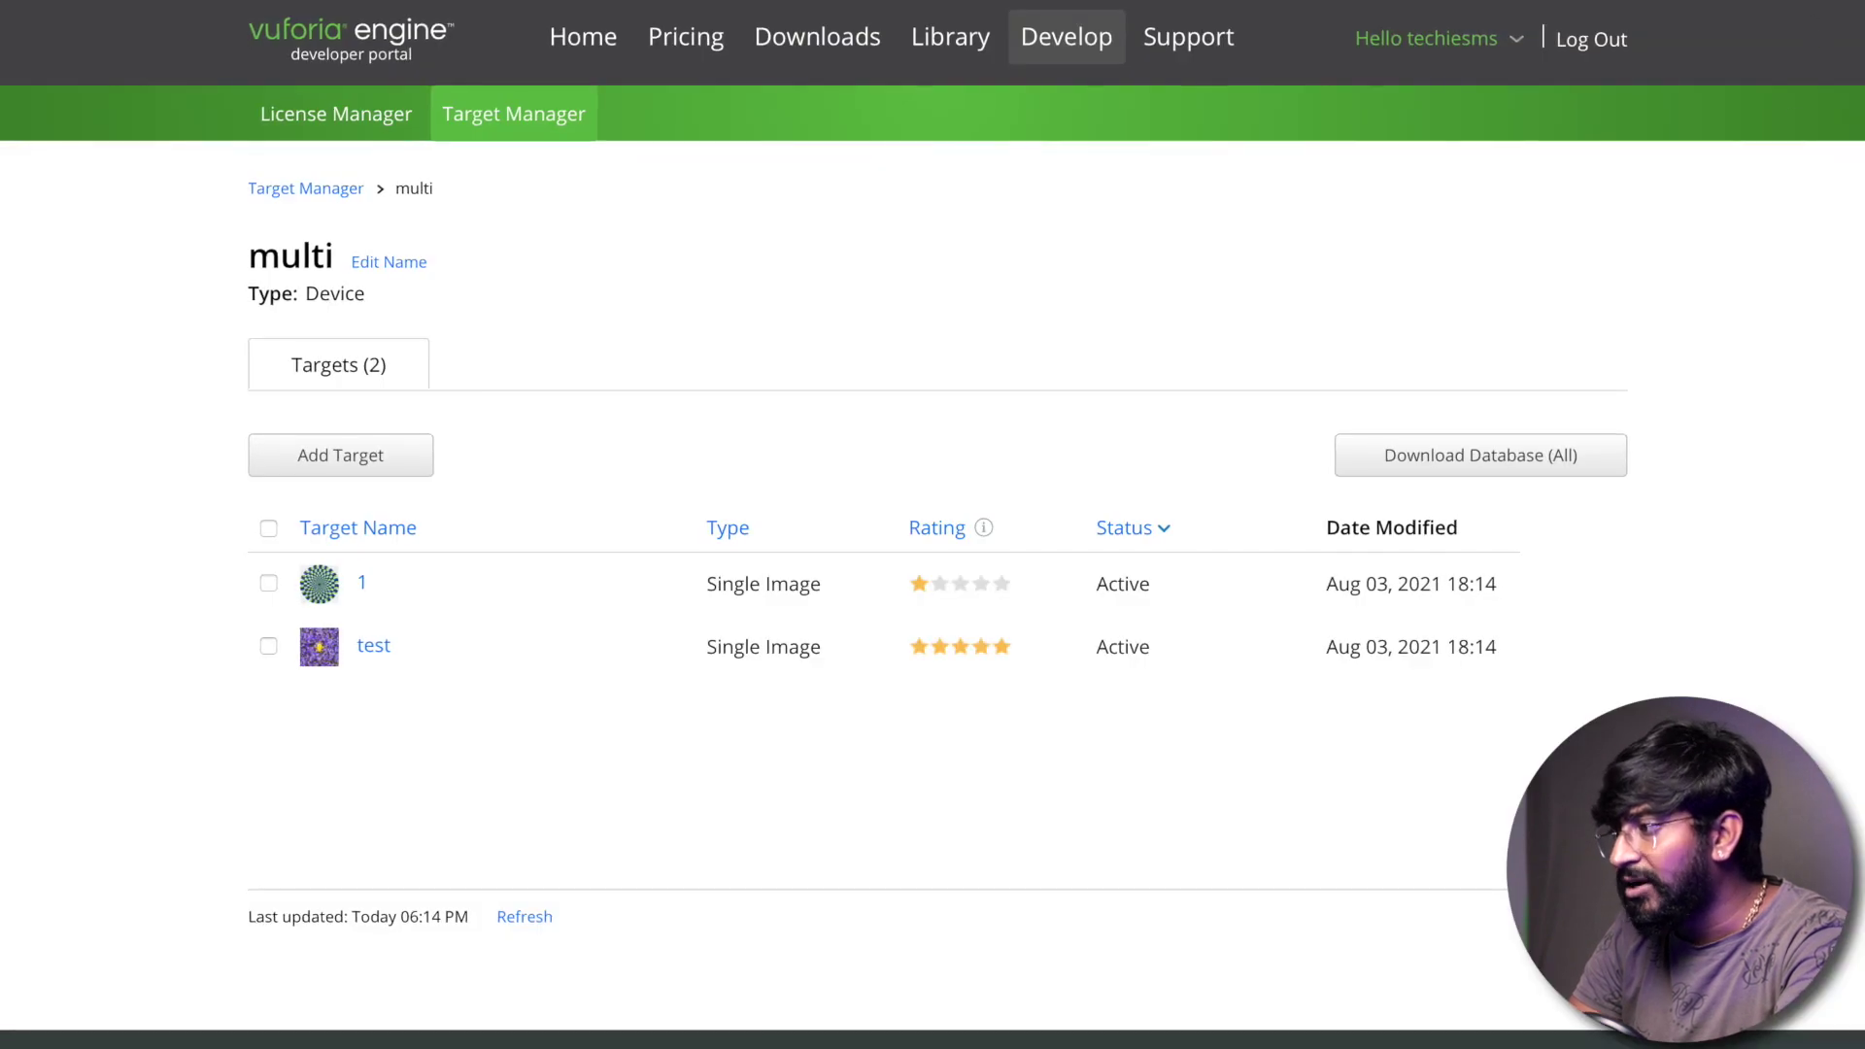
click(1745, 14)
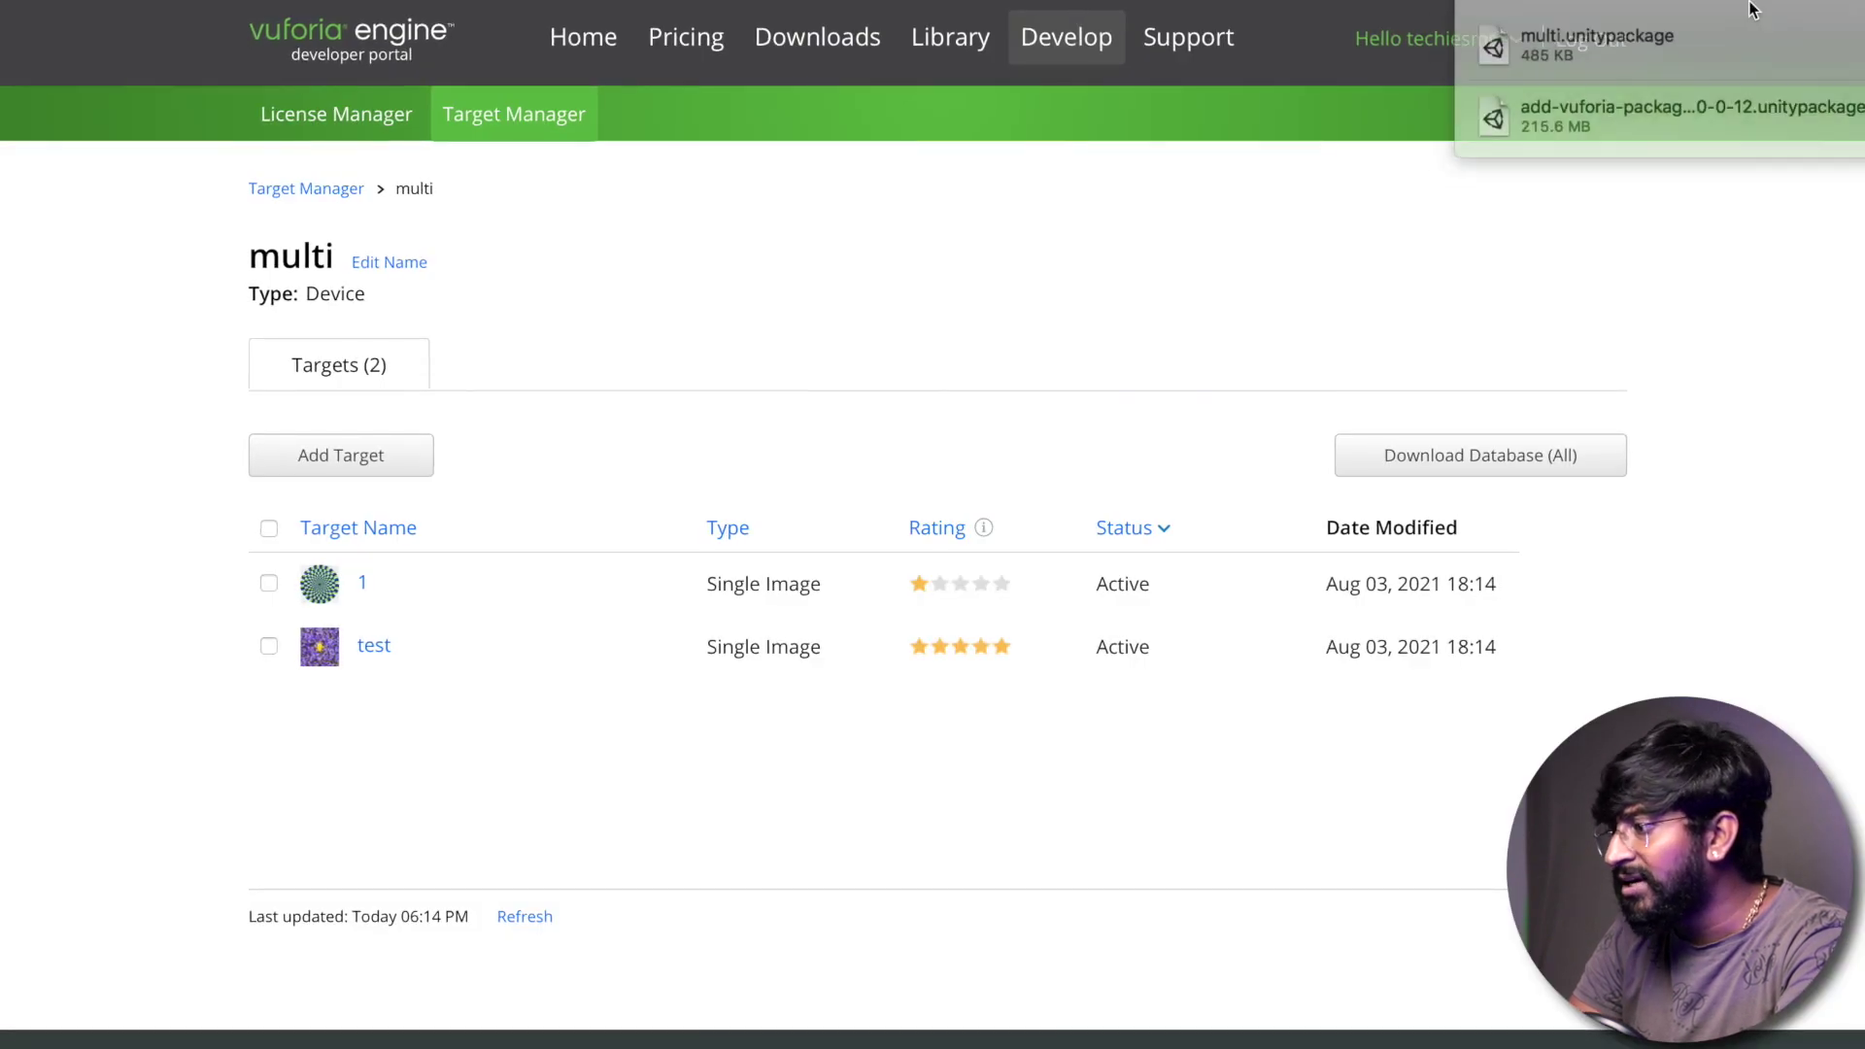
Import multi.unitypackage and set the ImageTarget to From Database, database multi, target 1
double_click(1628, 36)
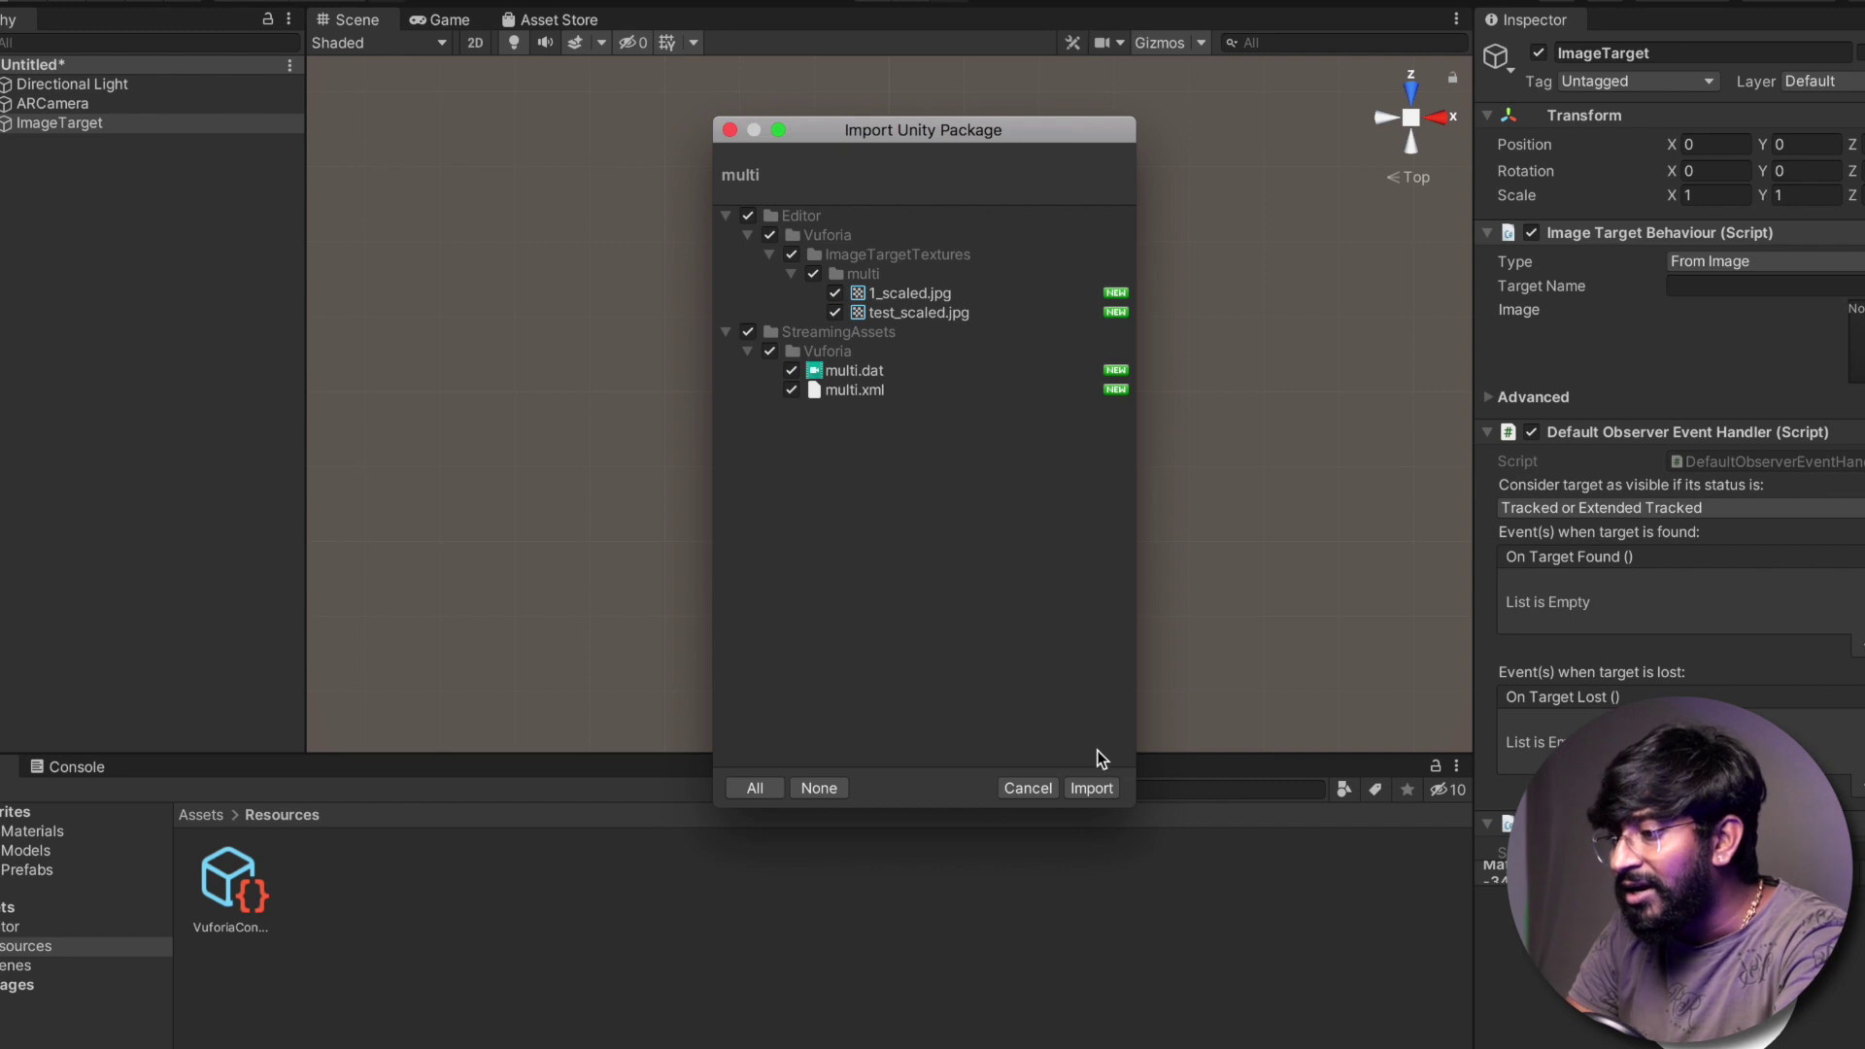
click(1090, 788)
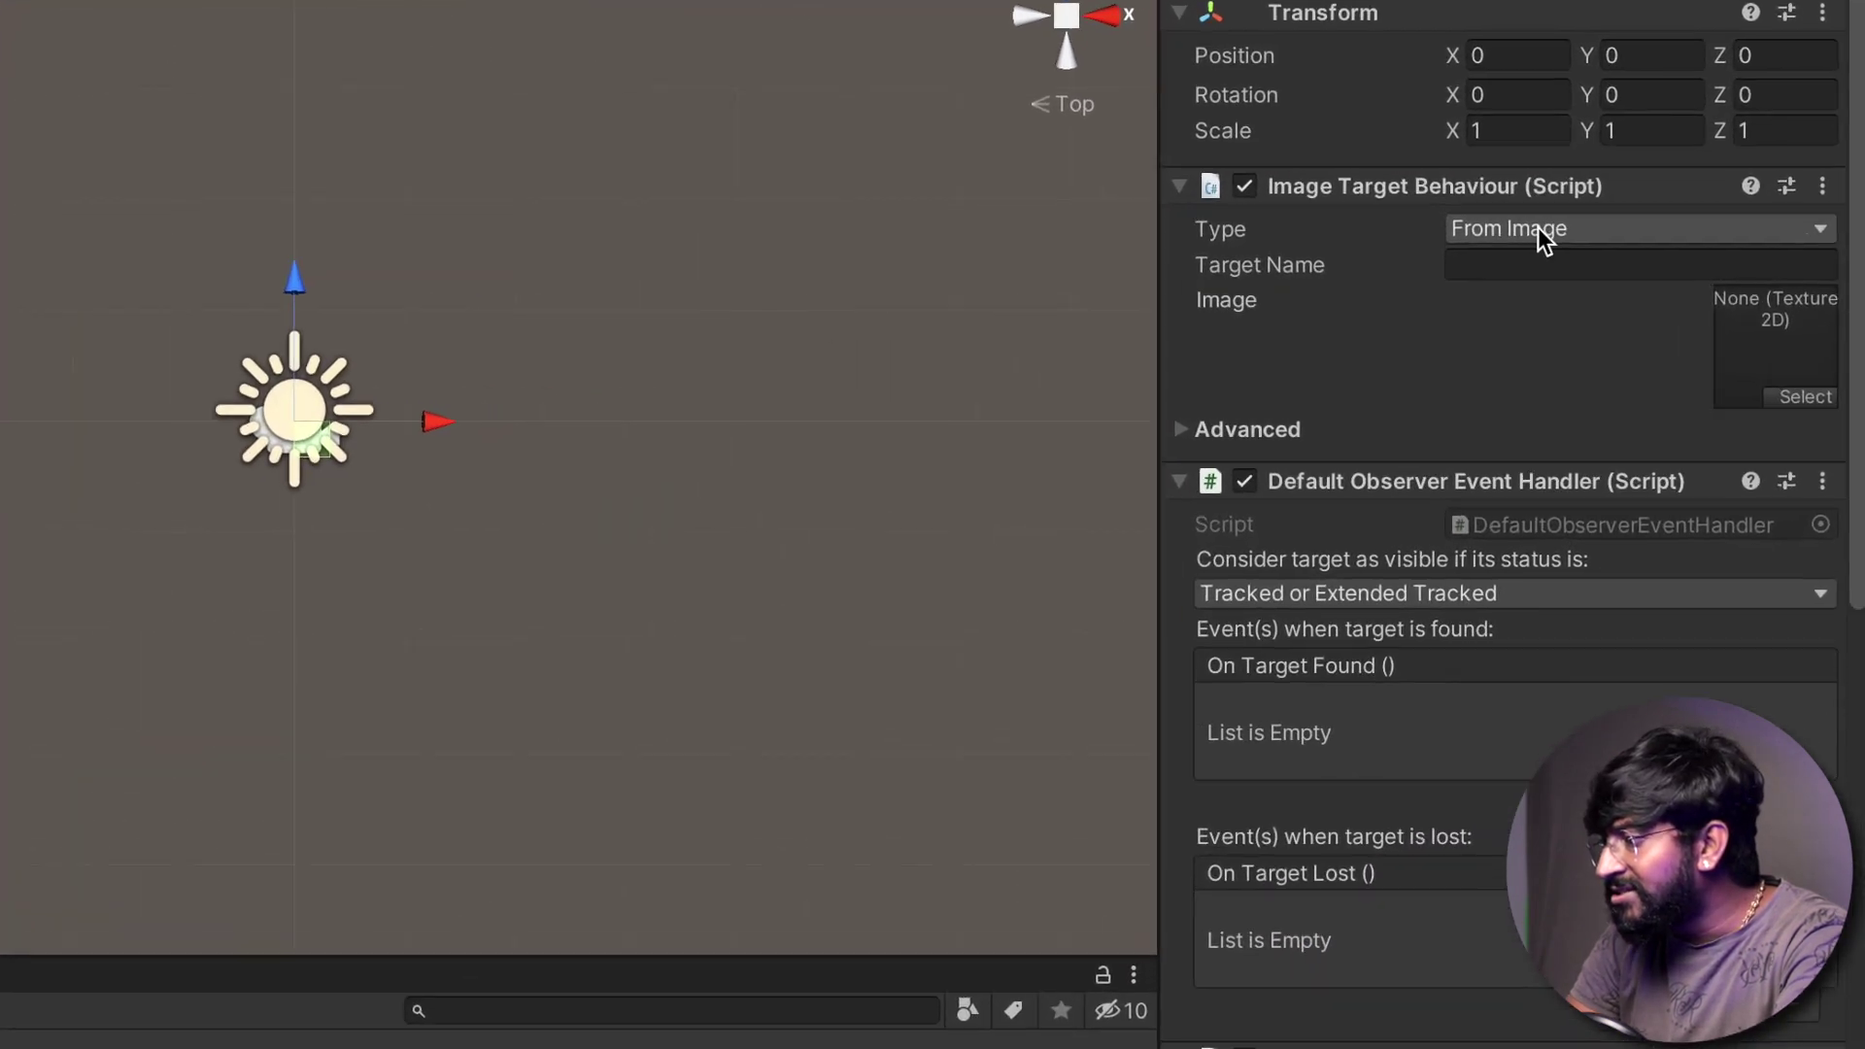
click(1693, 258)
click(1558, 258)
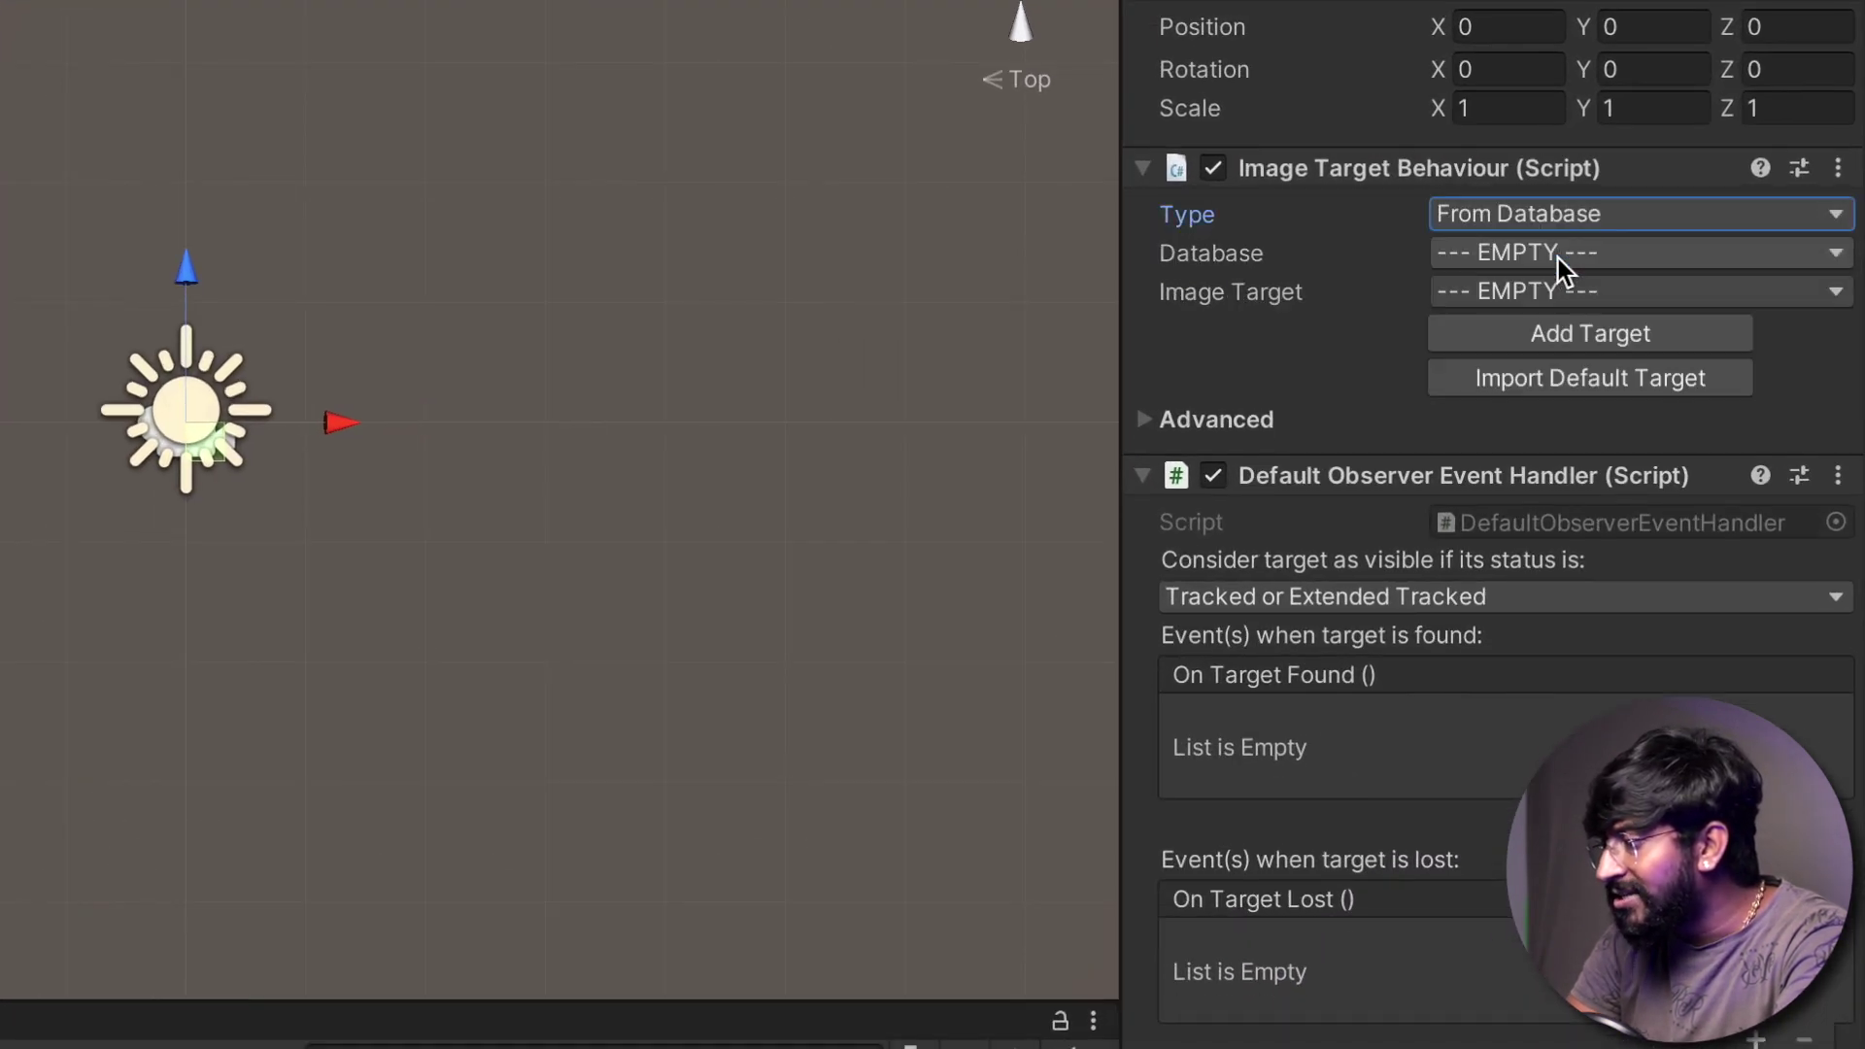
click(1548, 252)
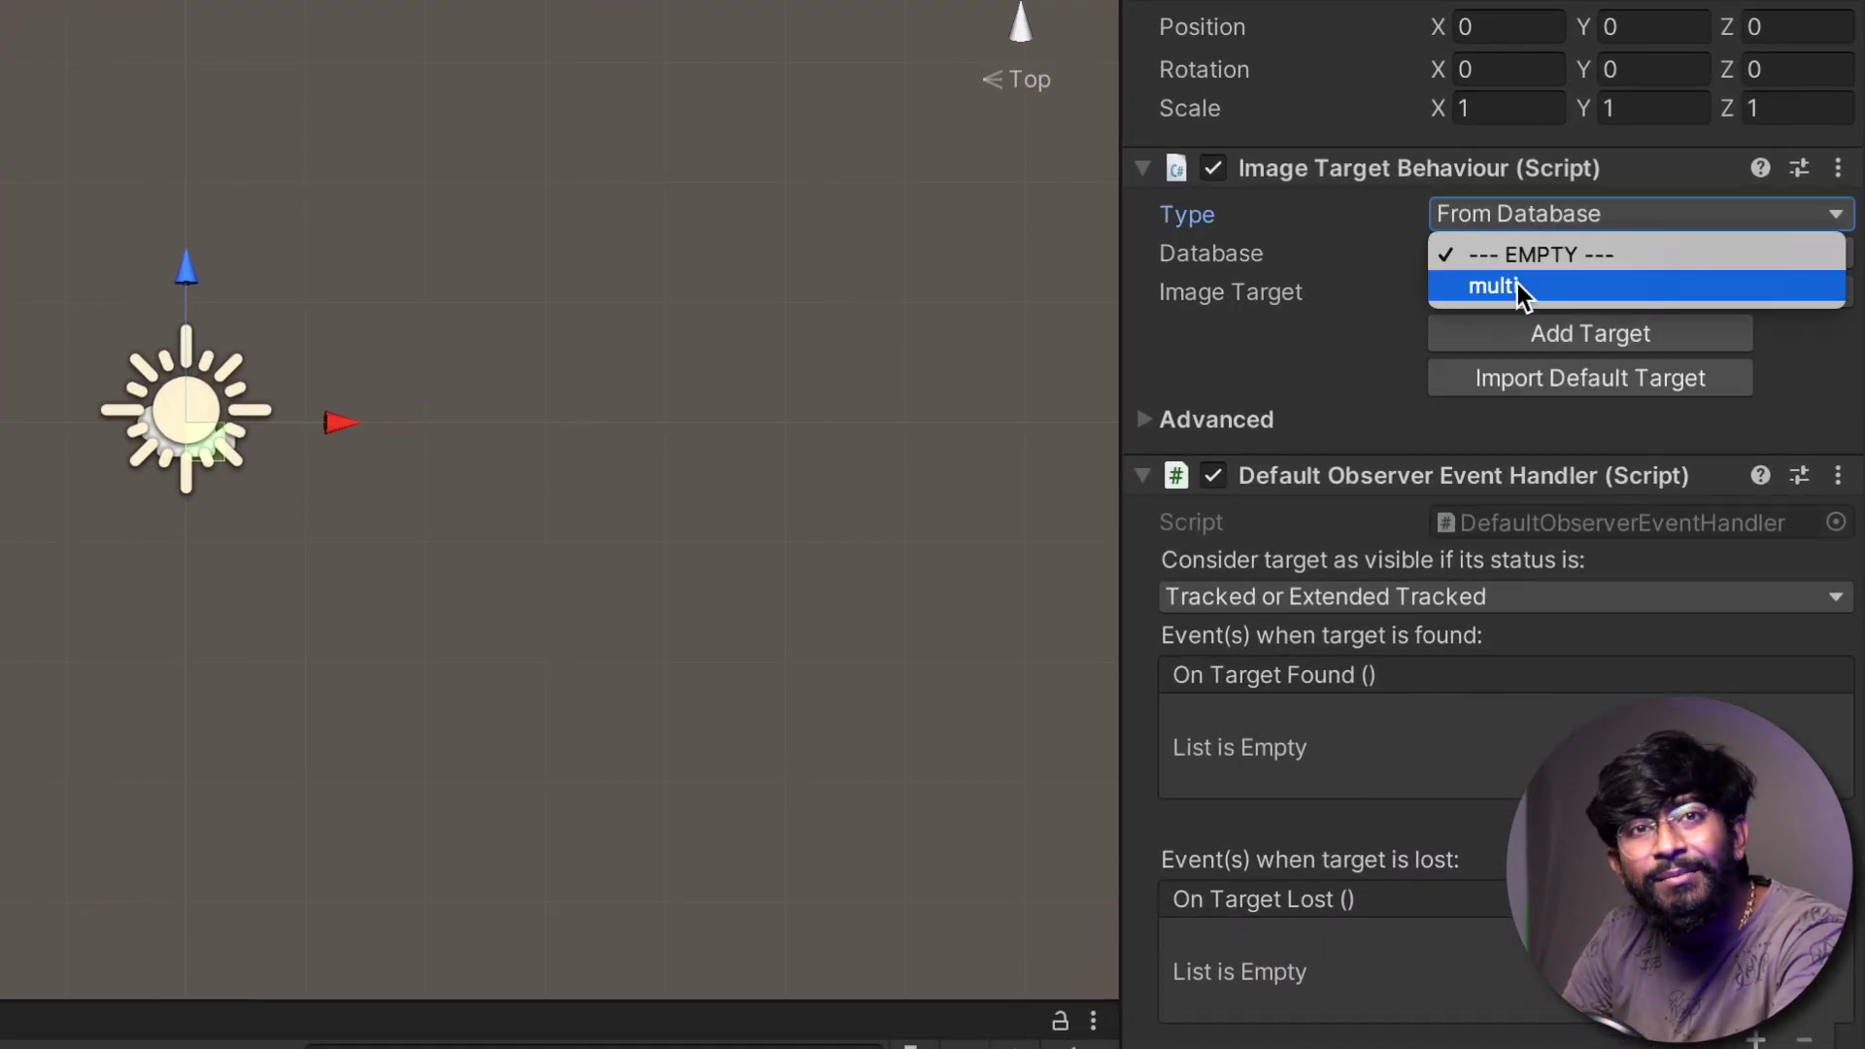
click(1519, 285)
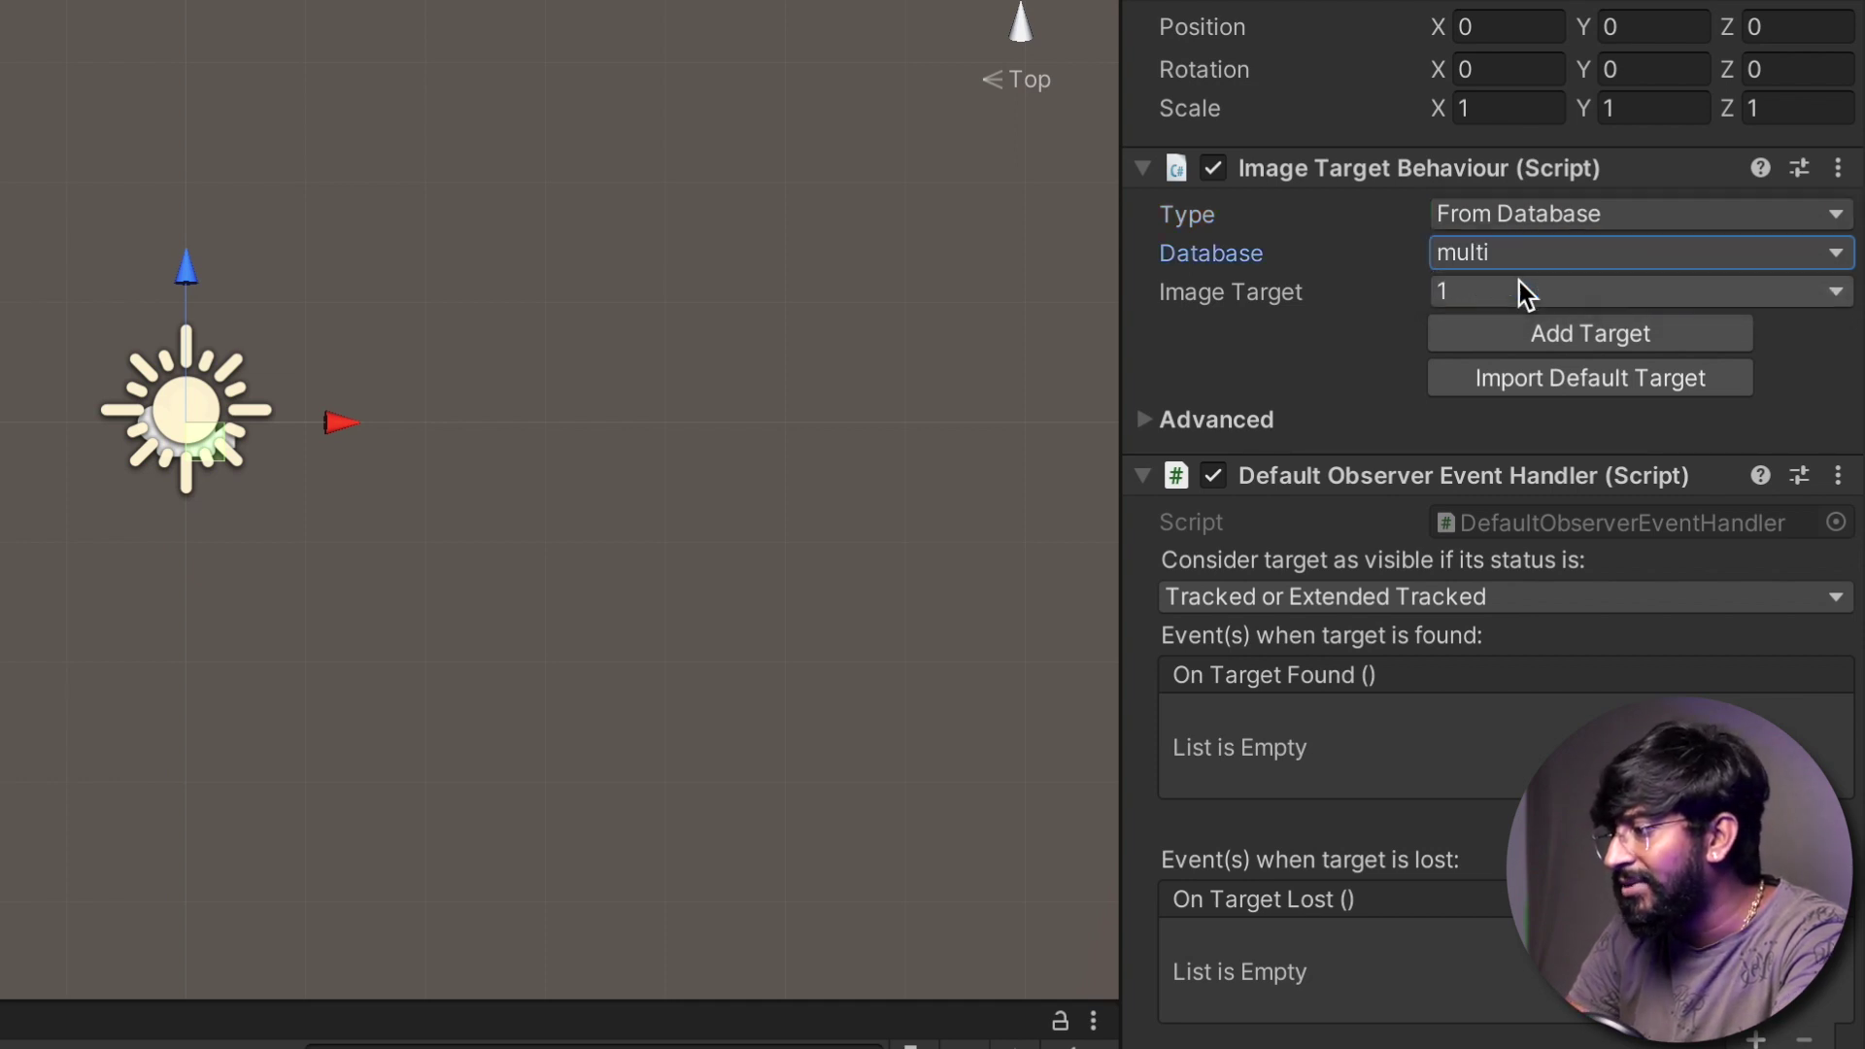
click(1516, 290)
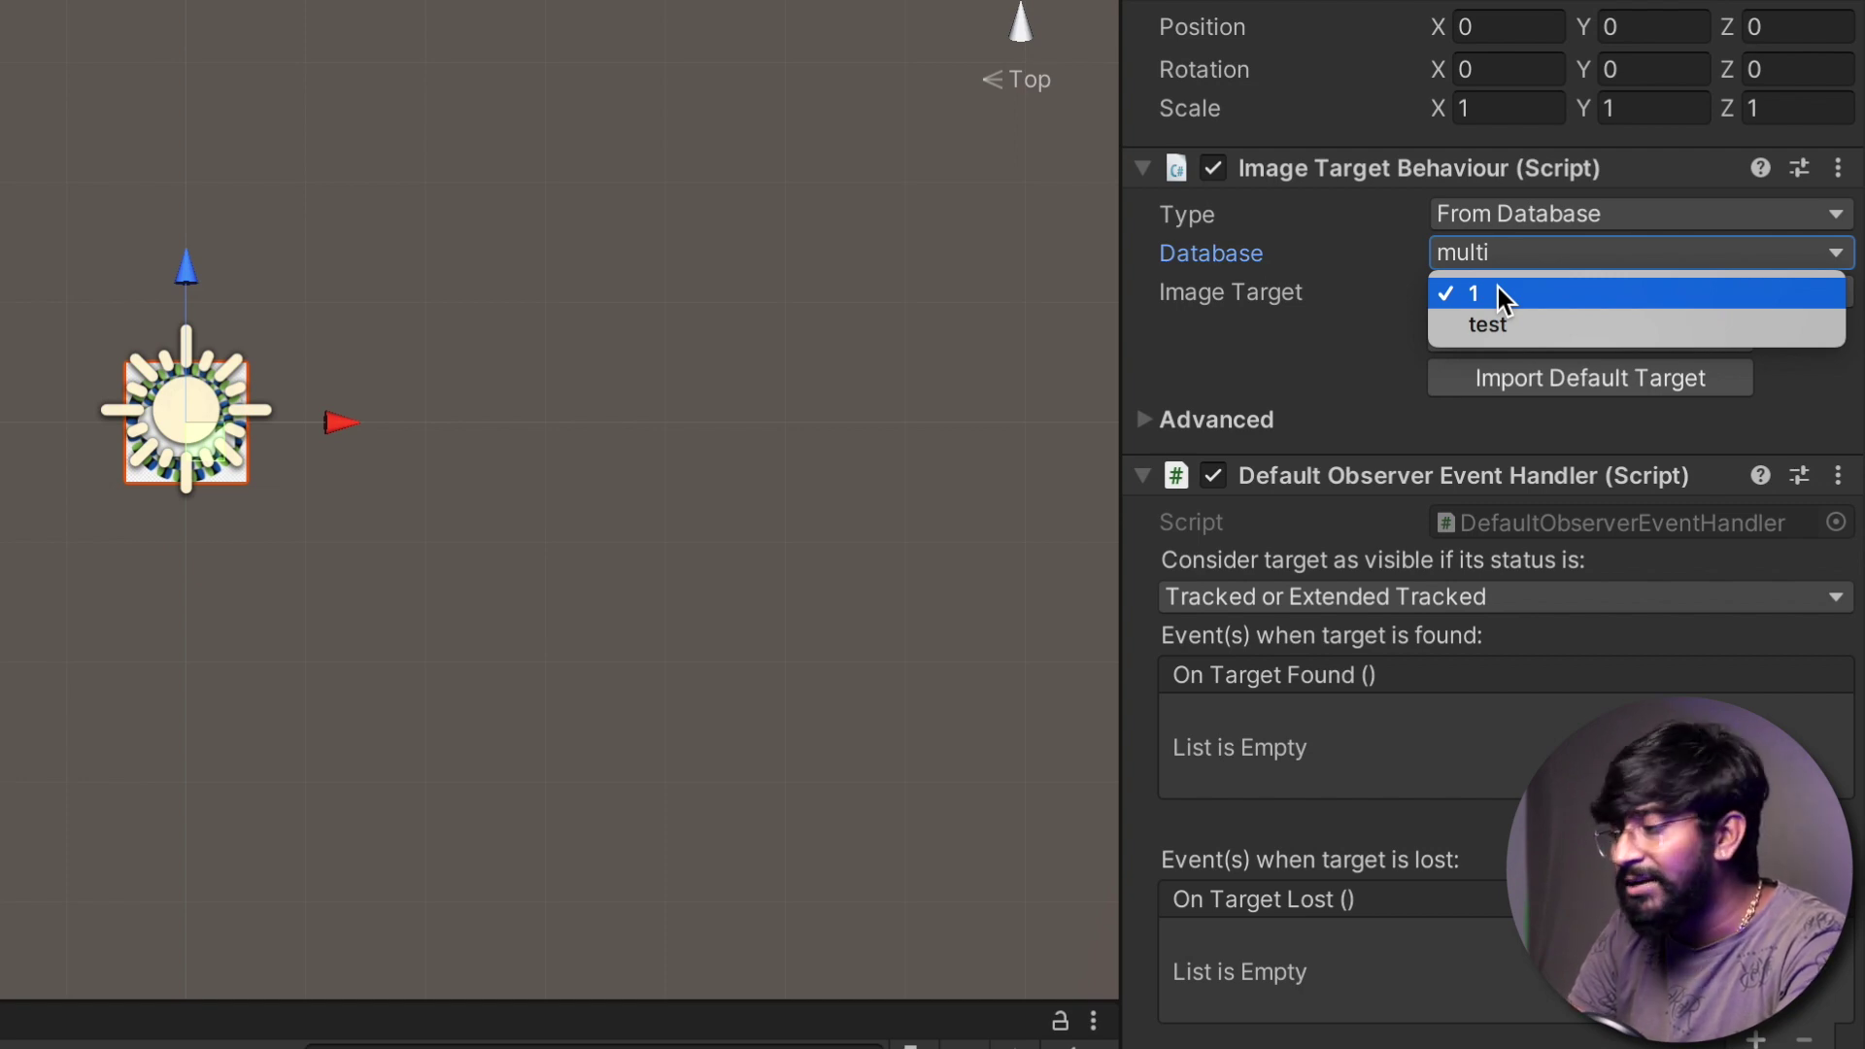
click(1498, 287)
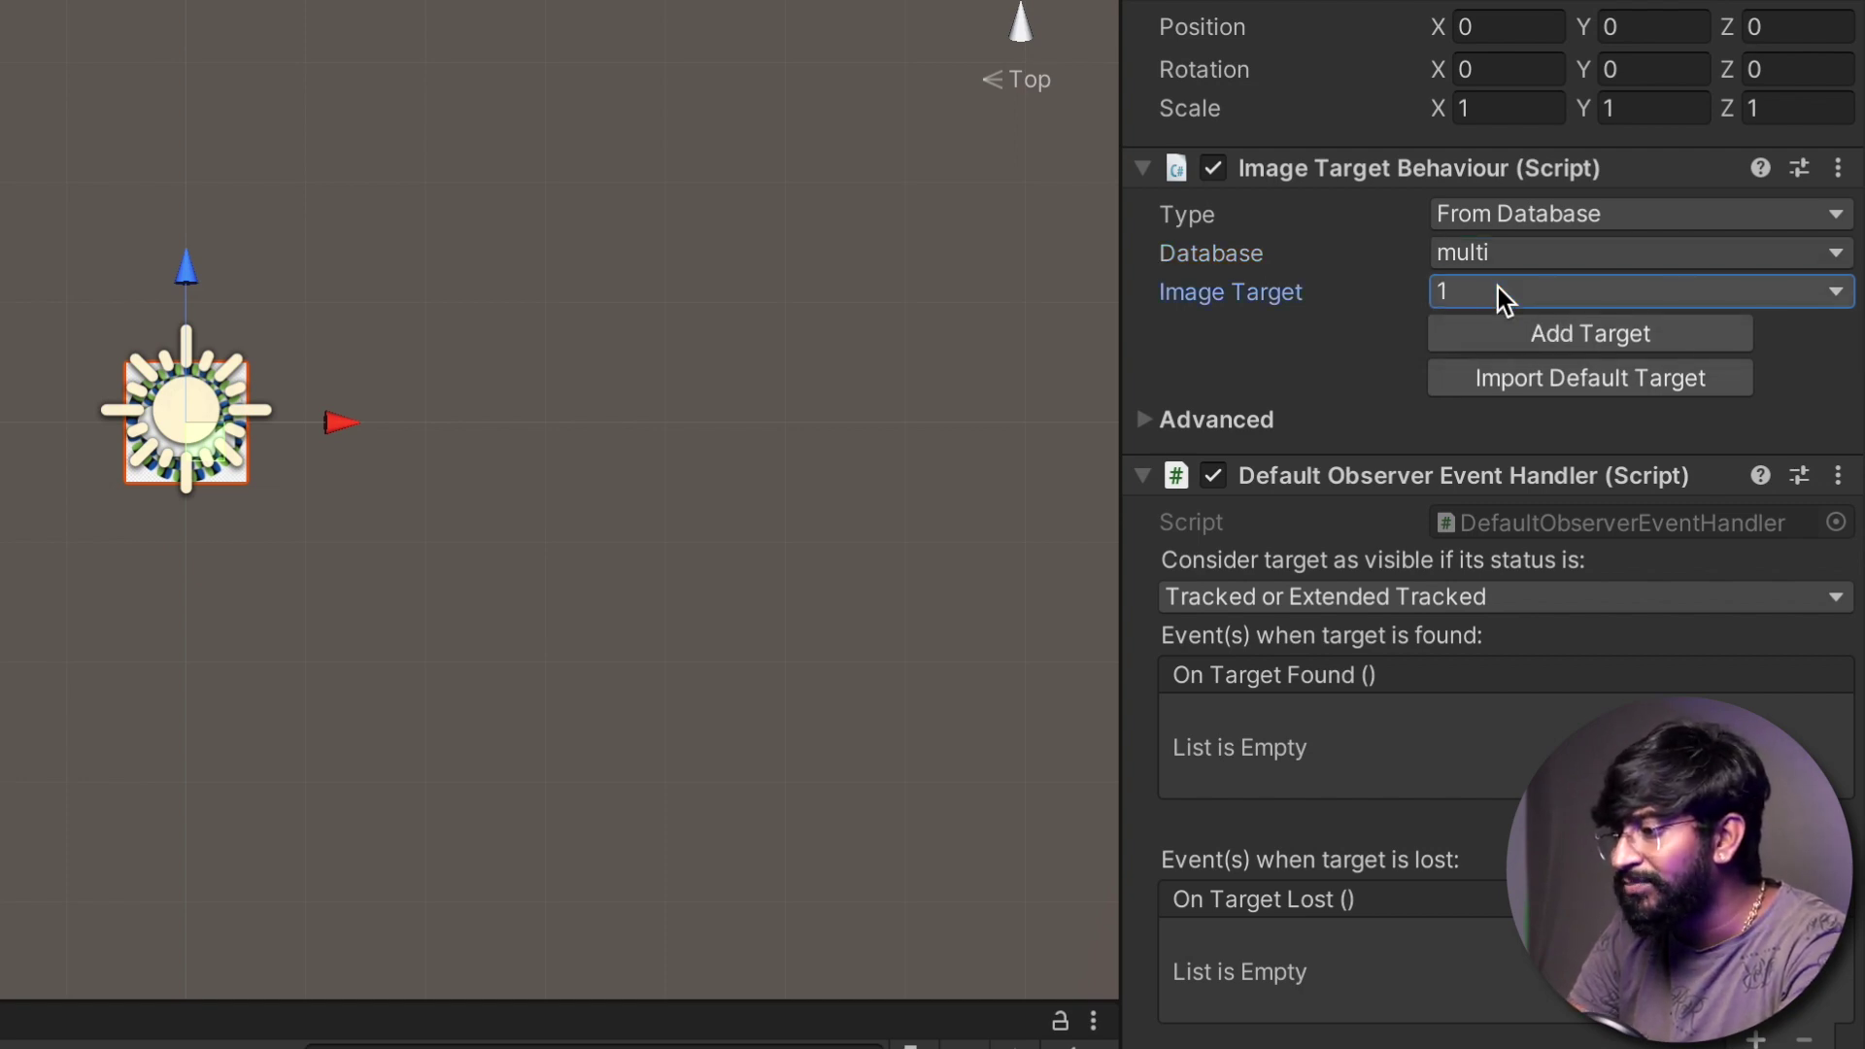
scroll(959, 505, down, 3)
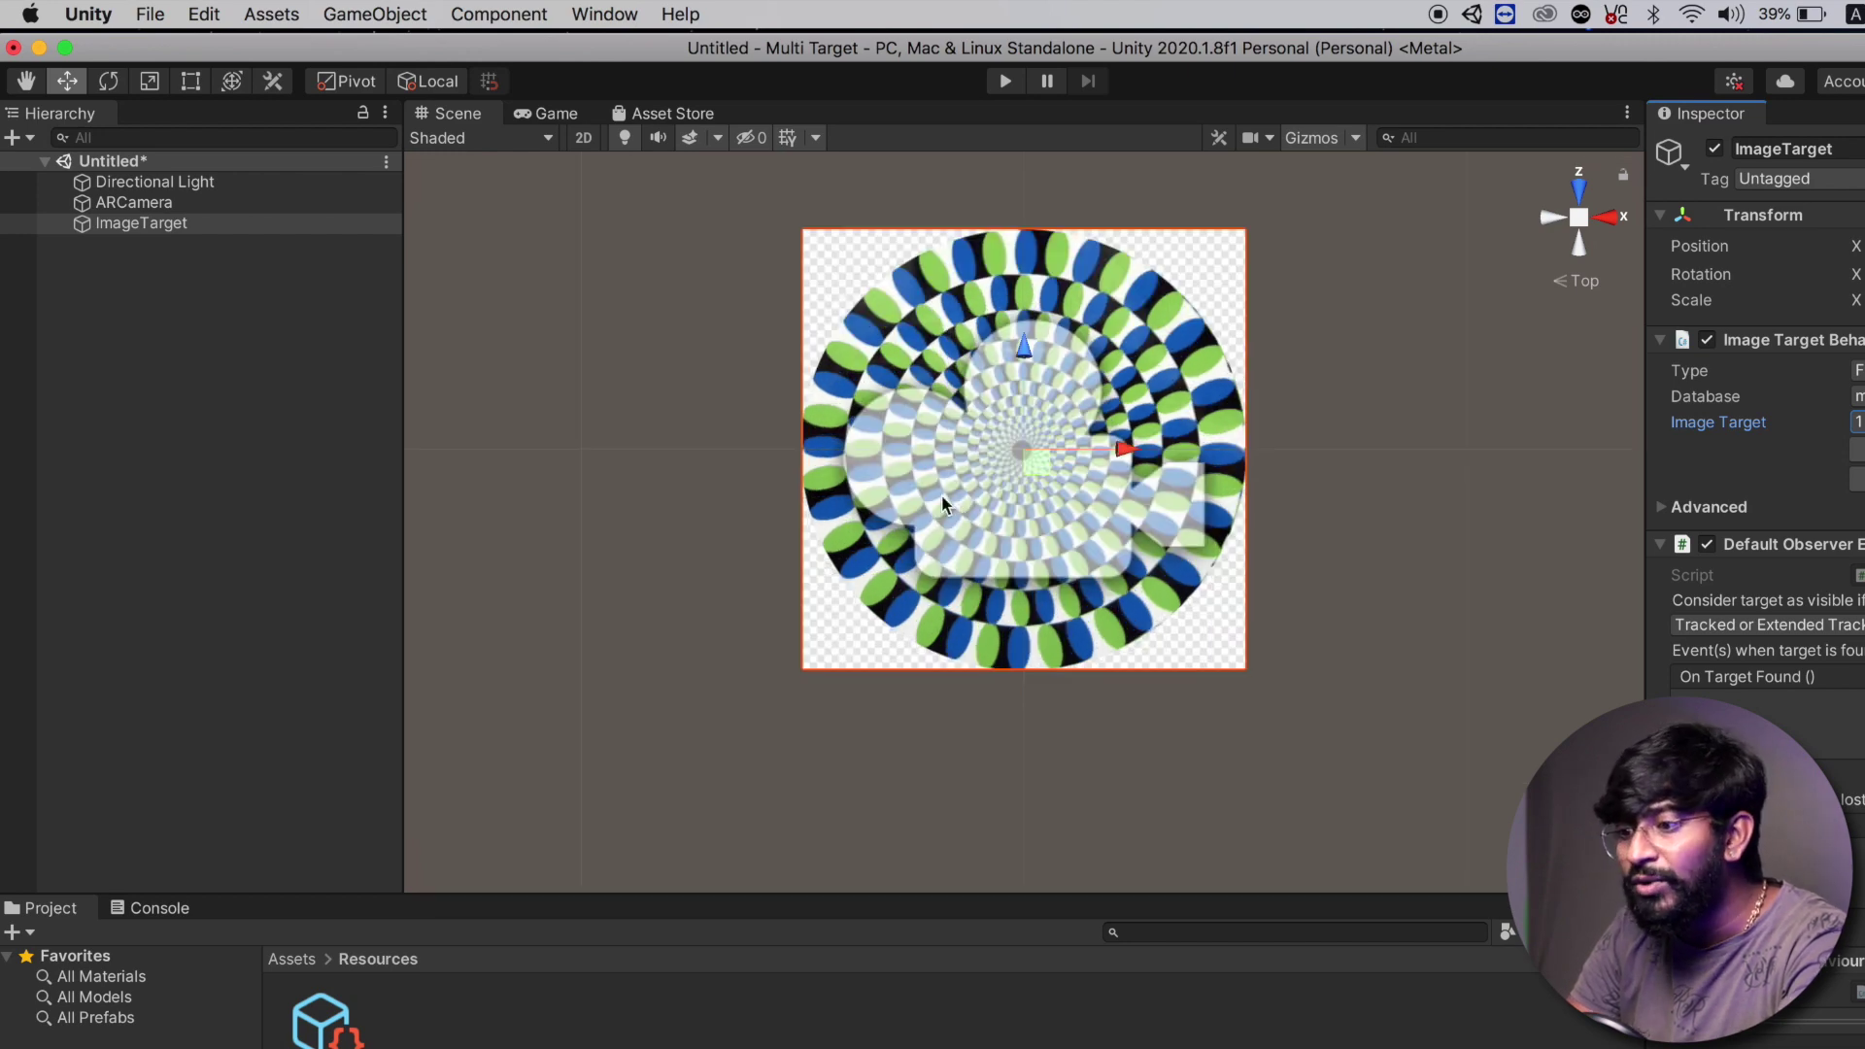
Add a first virtual button to the ImageTarget and move it onto the spiral's left side
click(150, 224)
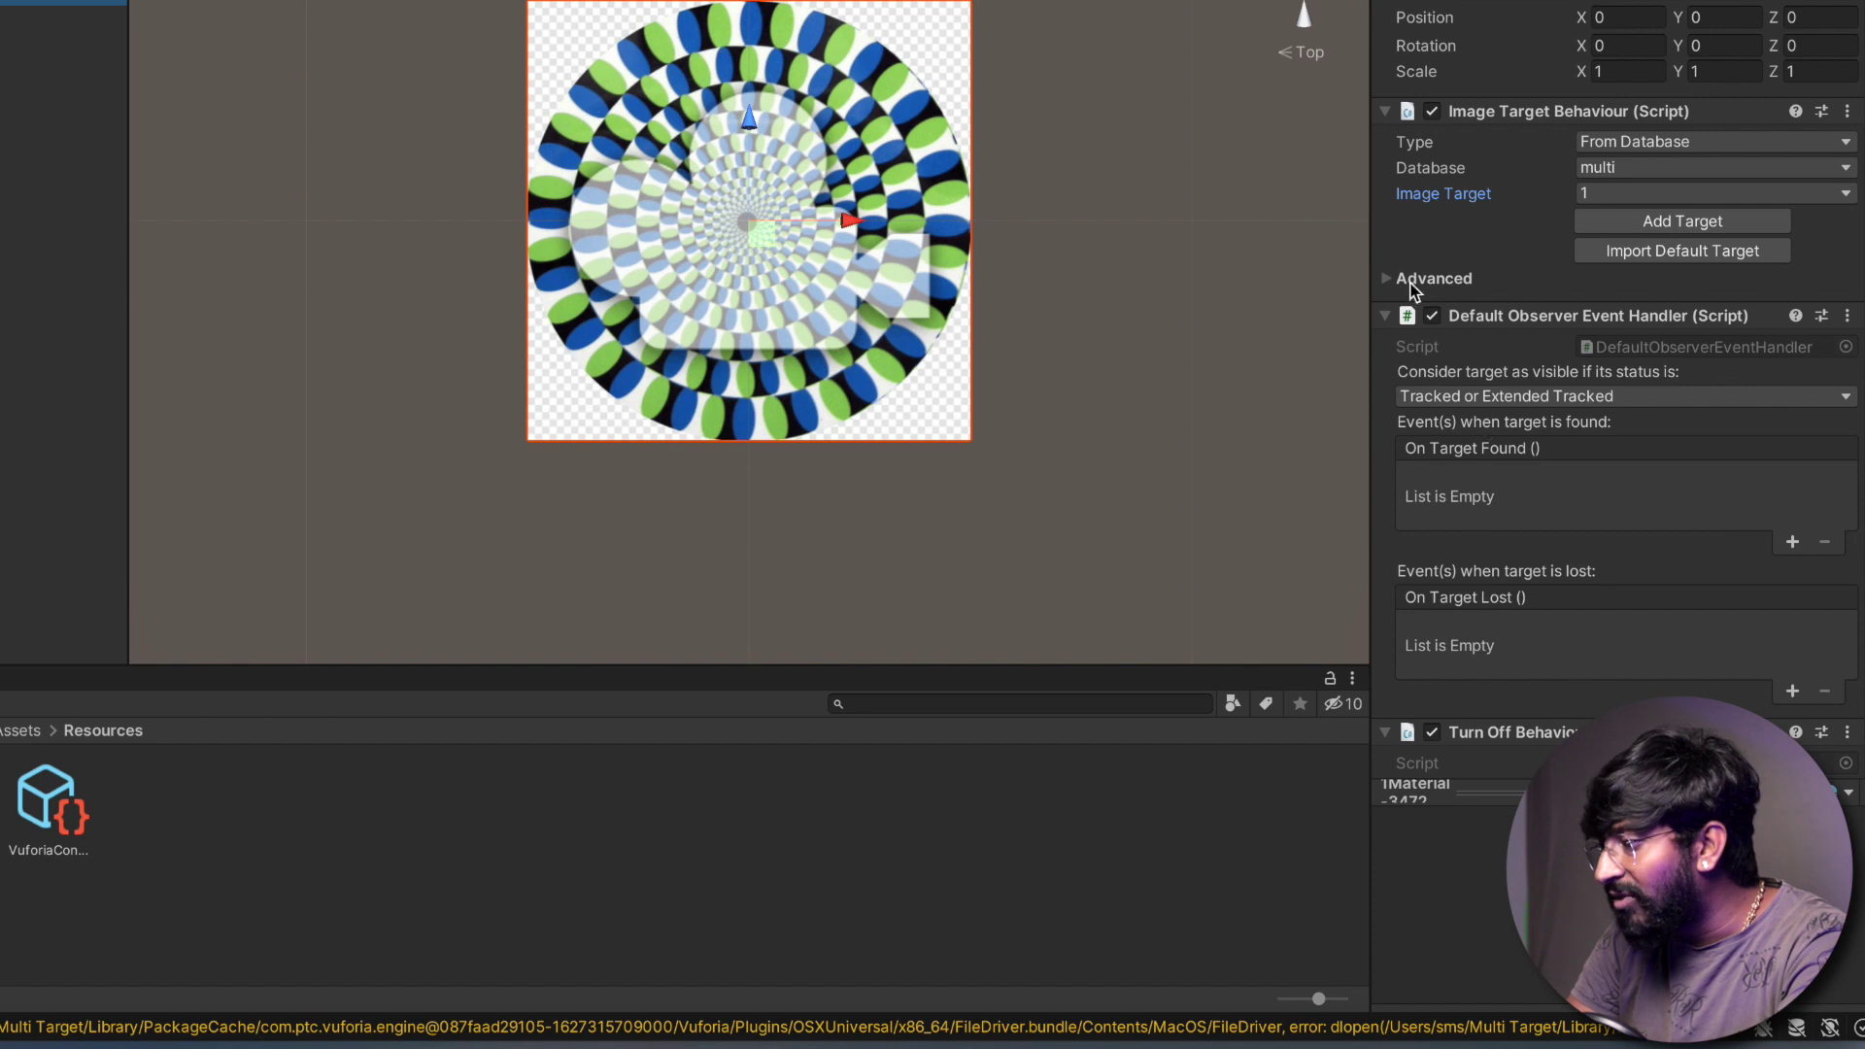
click(1387, 279)
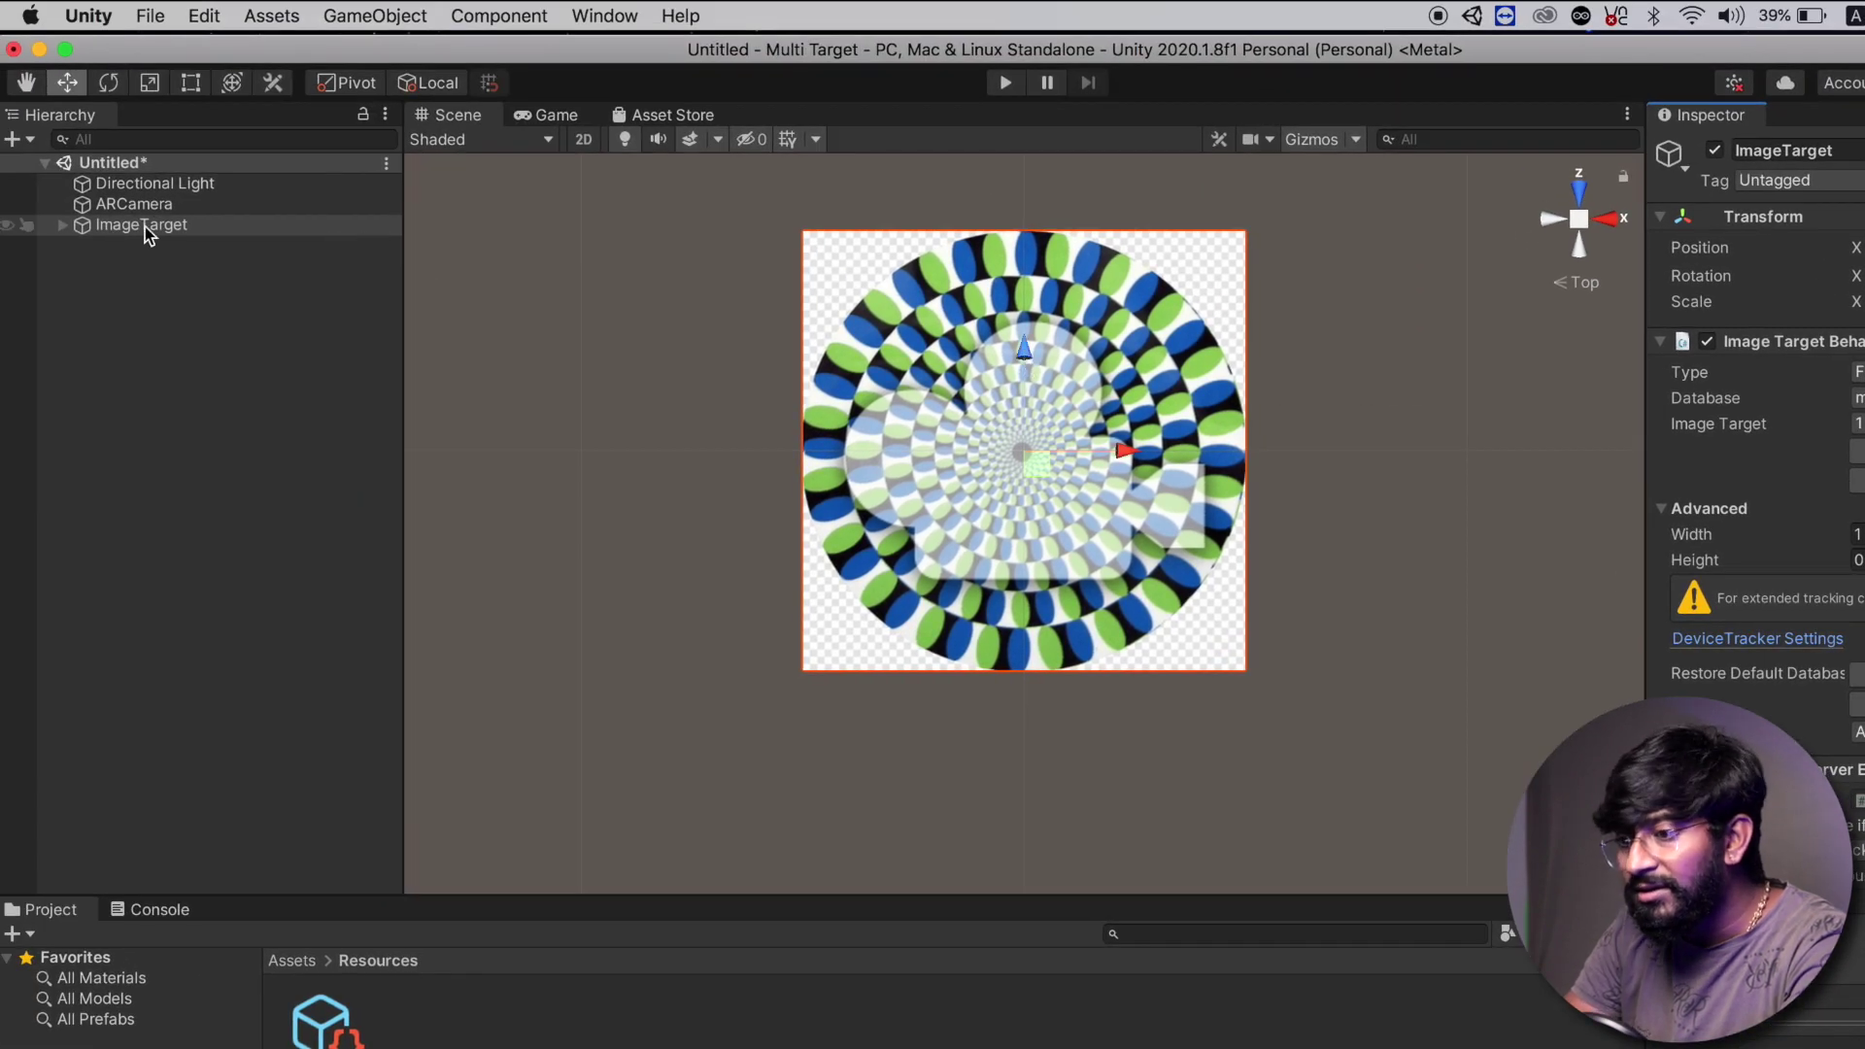
click(84, 229)
click(165, 247)
key(f)
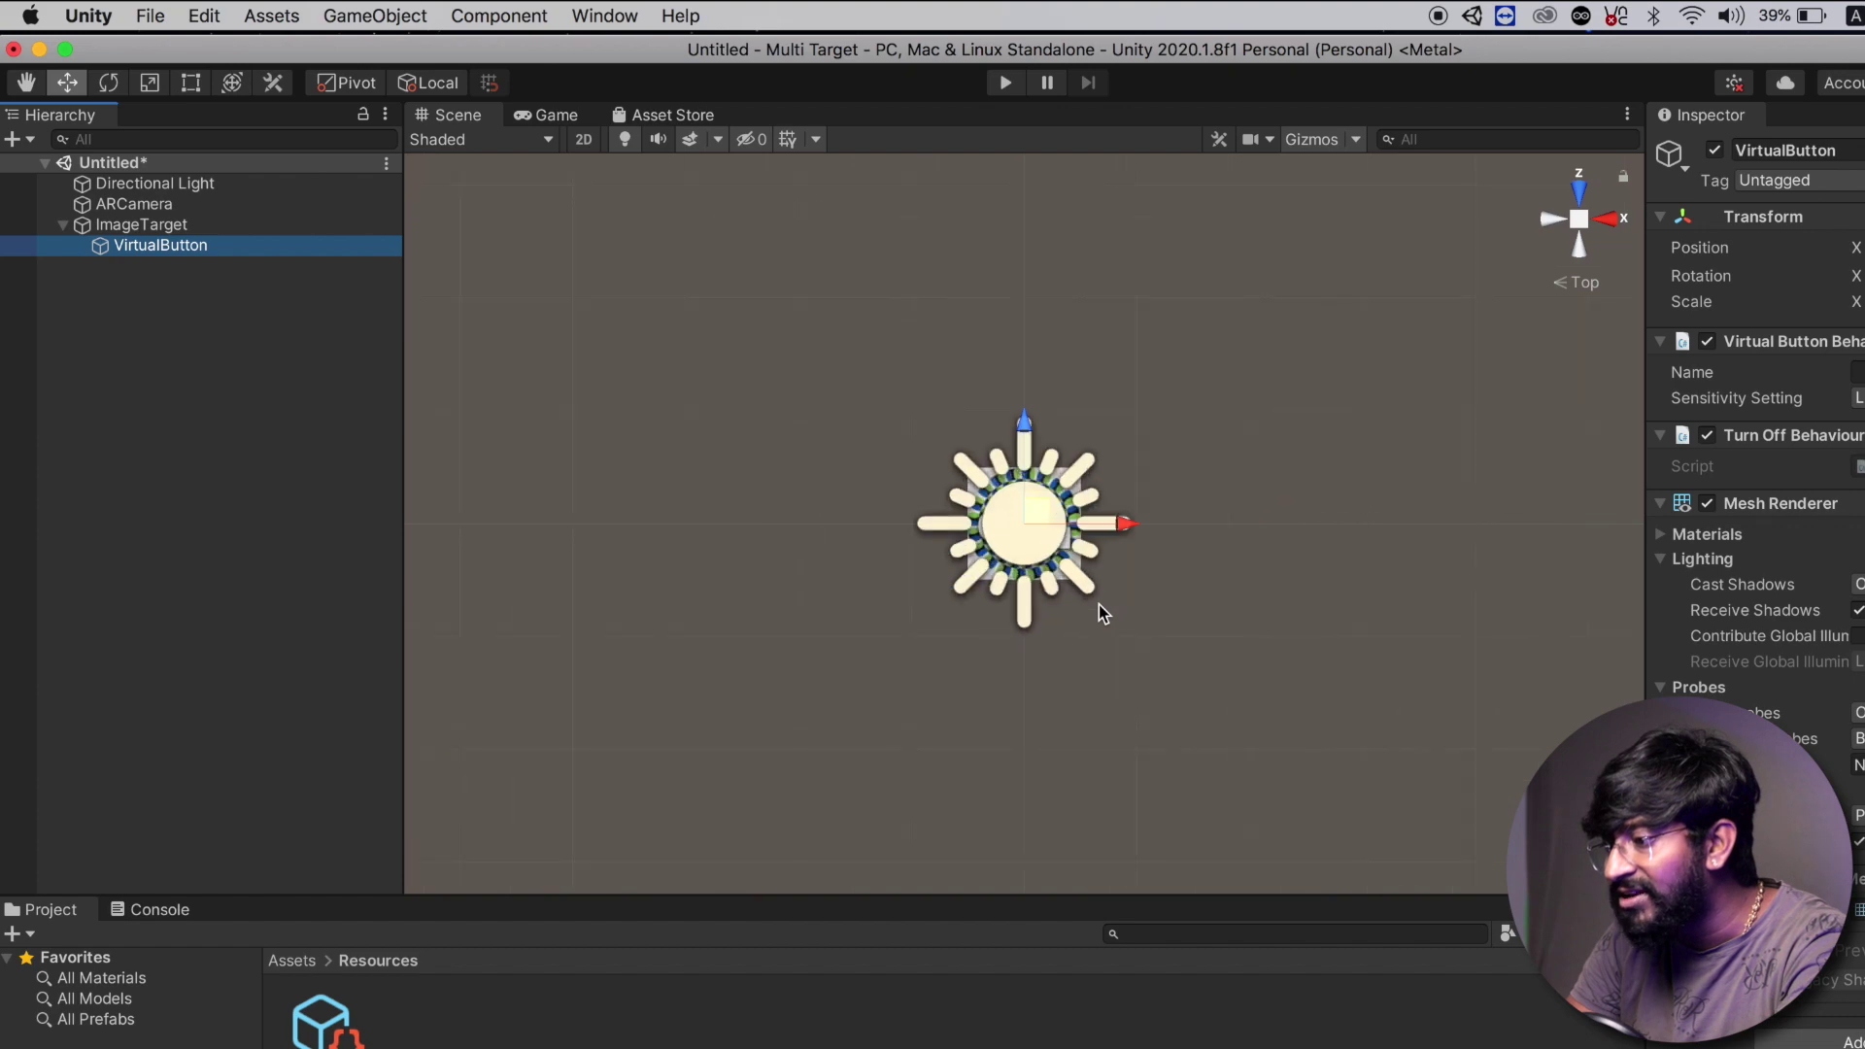
scroll(1099, 604, up, 10)
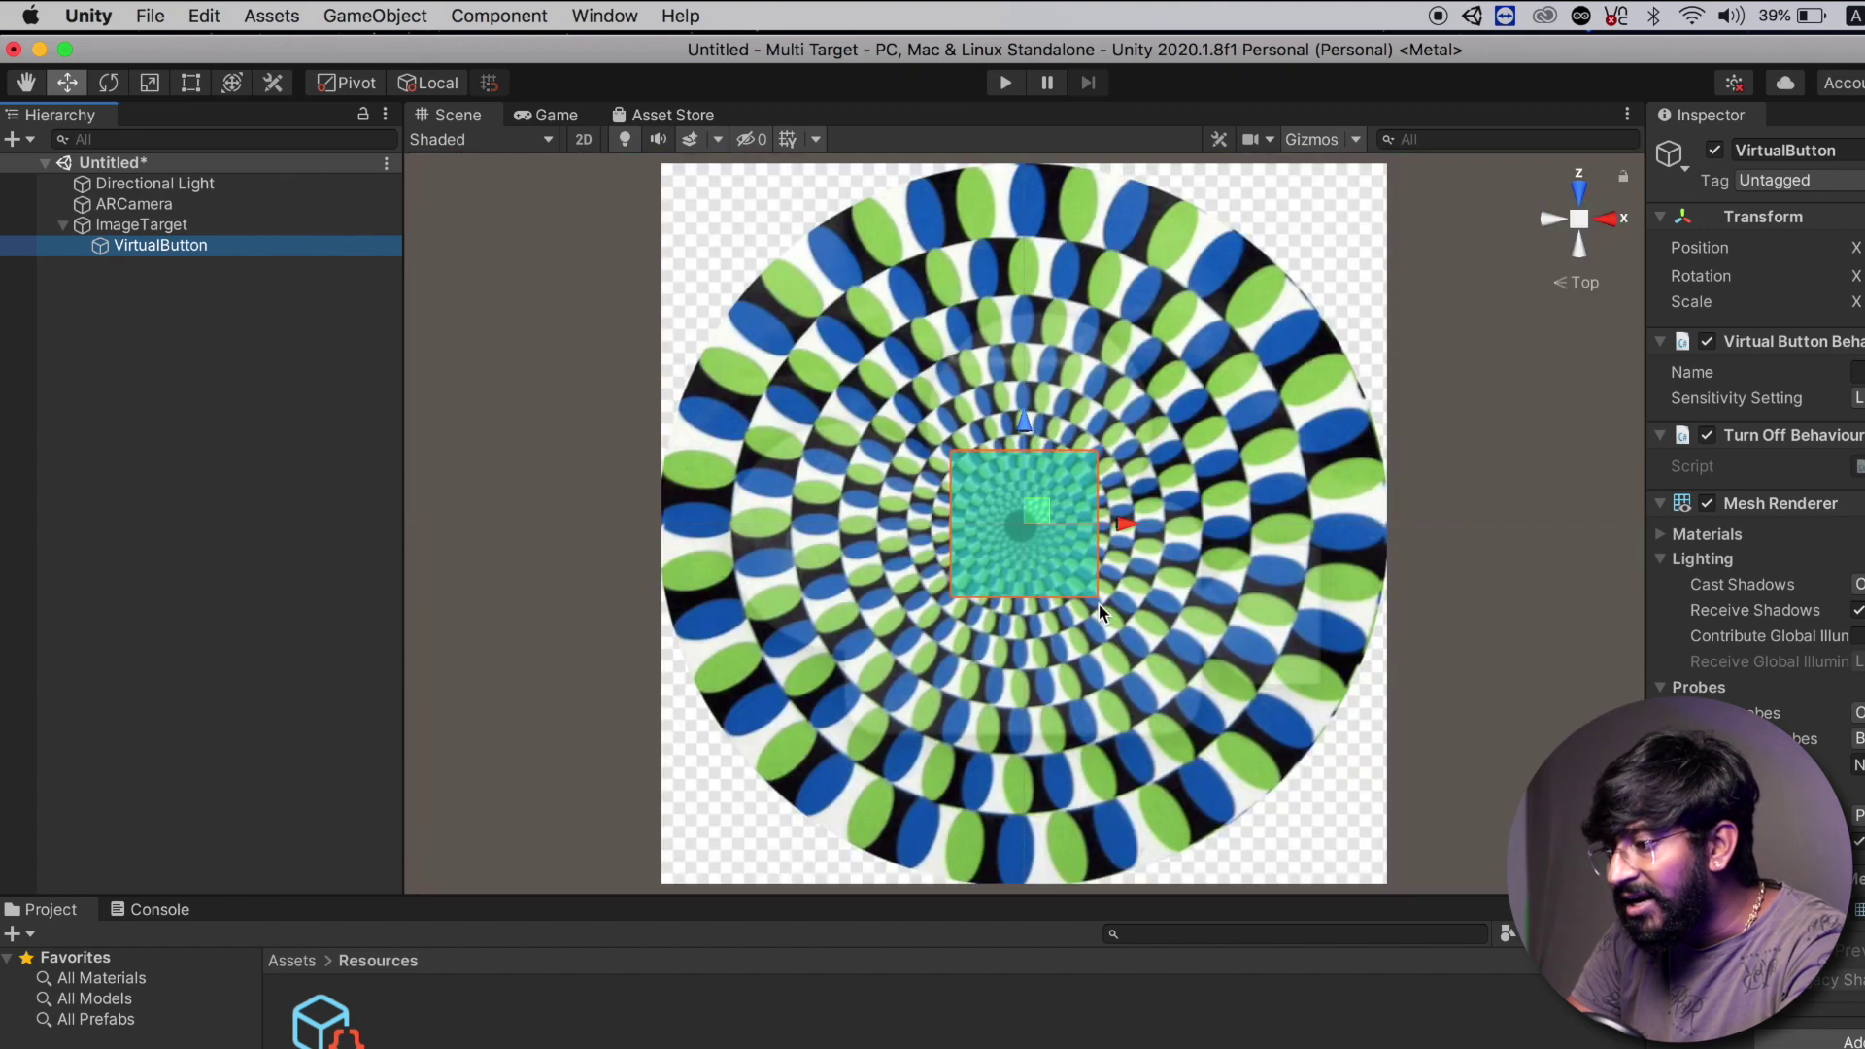
drag(1129, 525, 935, 531)
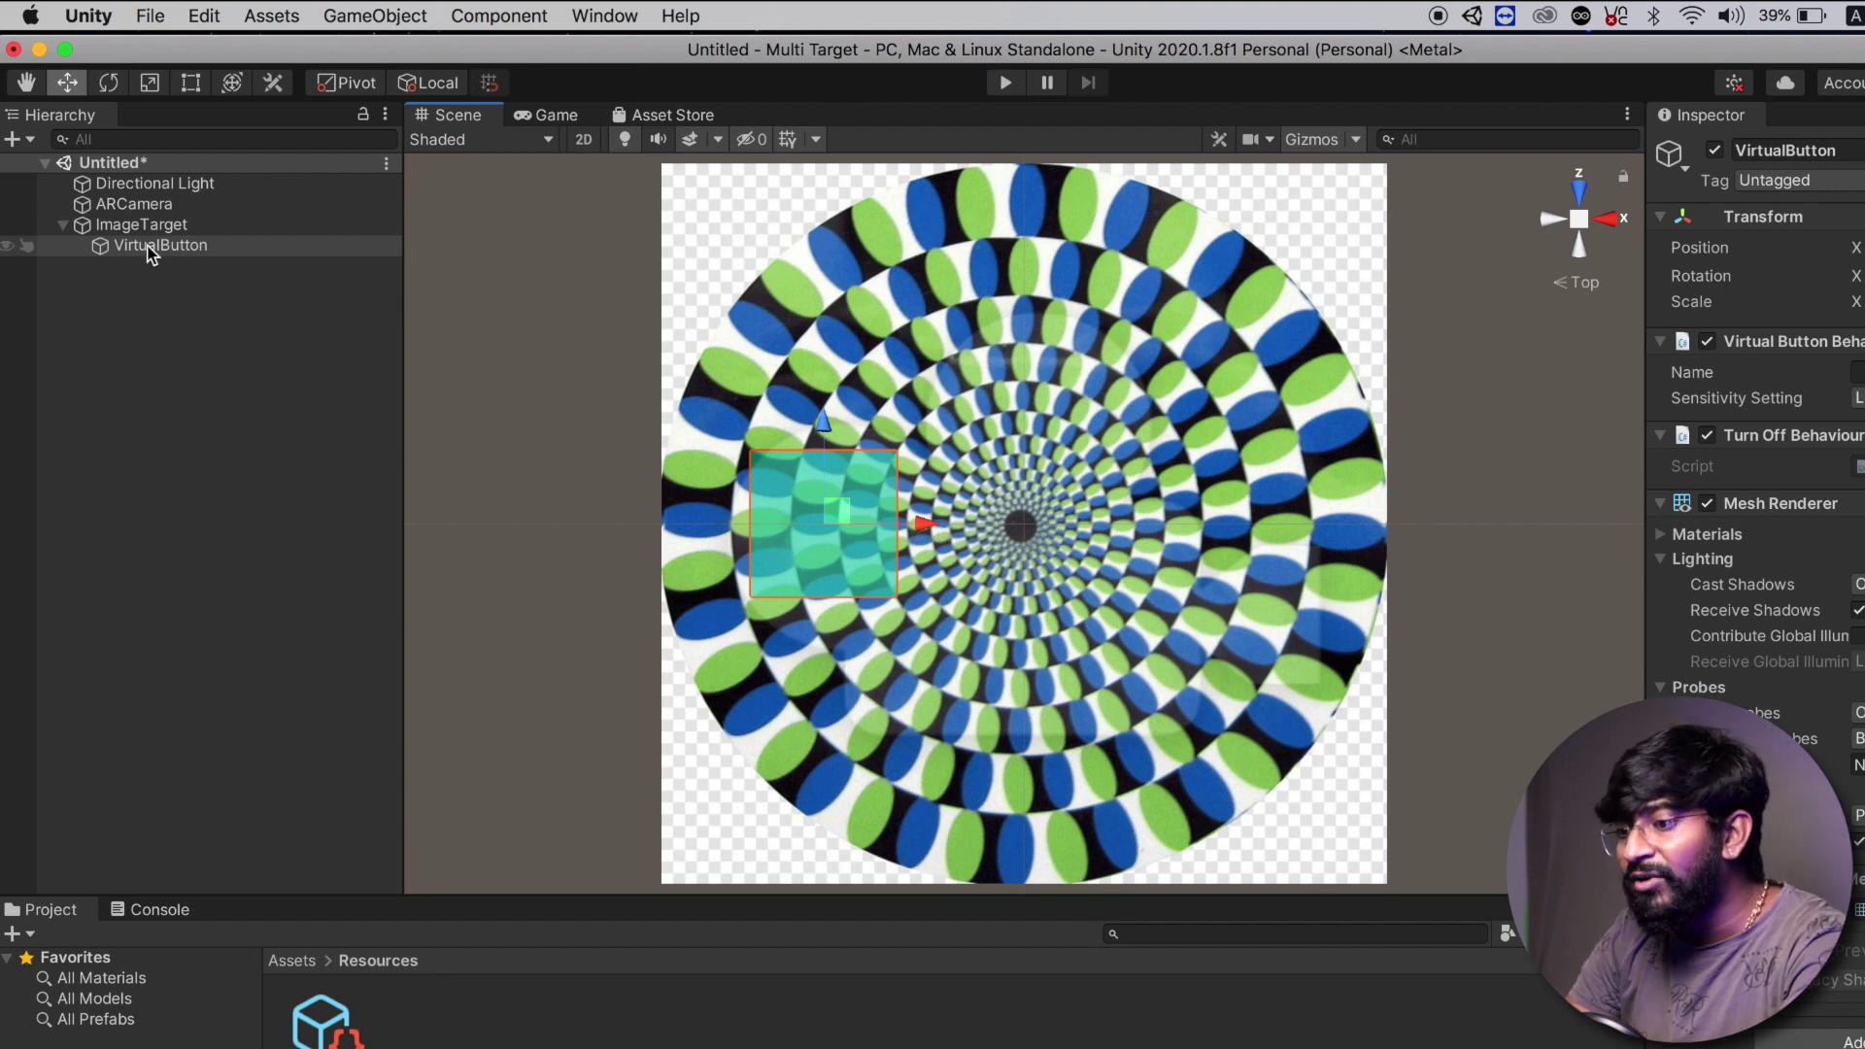
Add a second virtual button and move it onto the spiral's right side
click(139, 226)
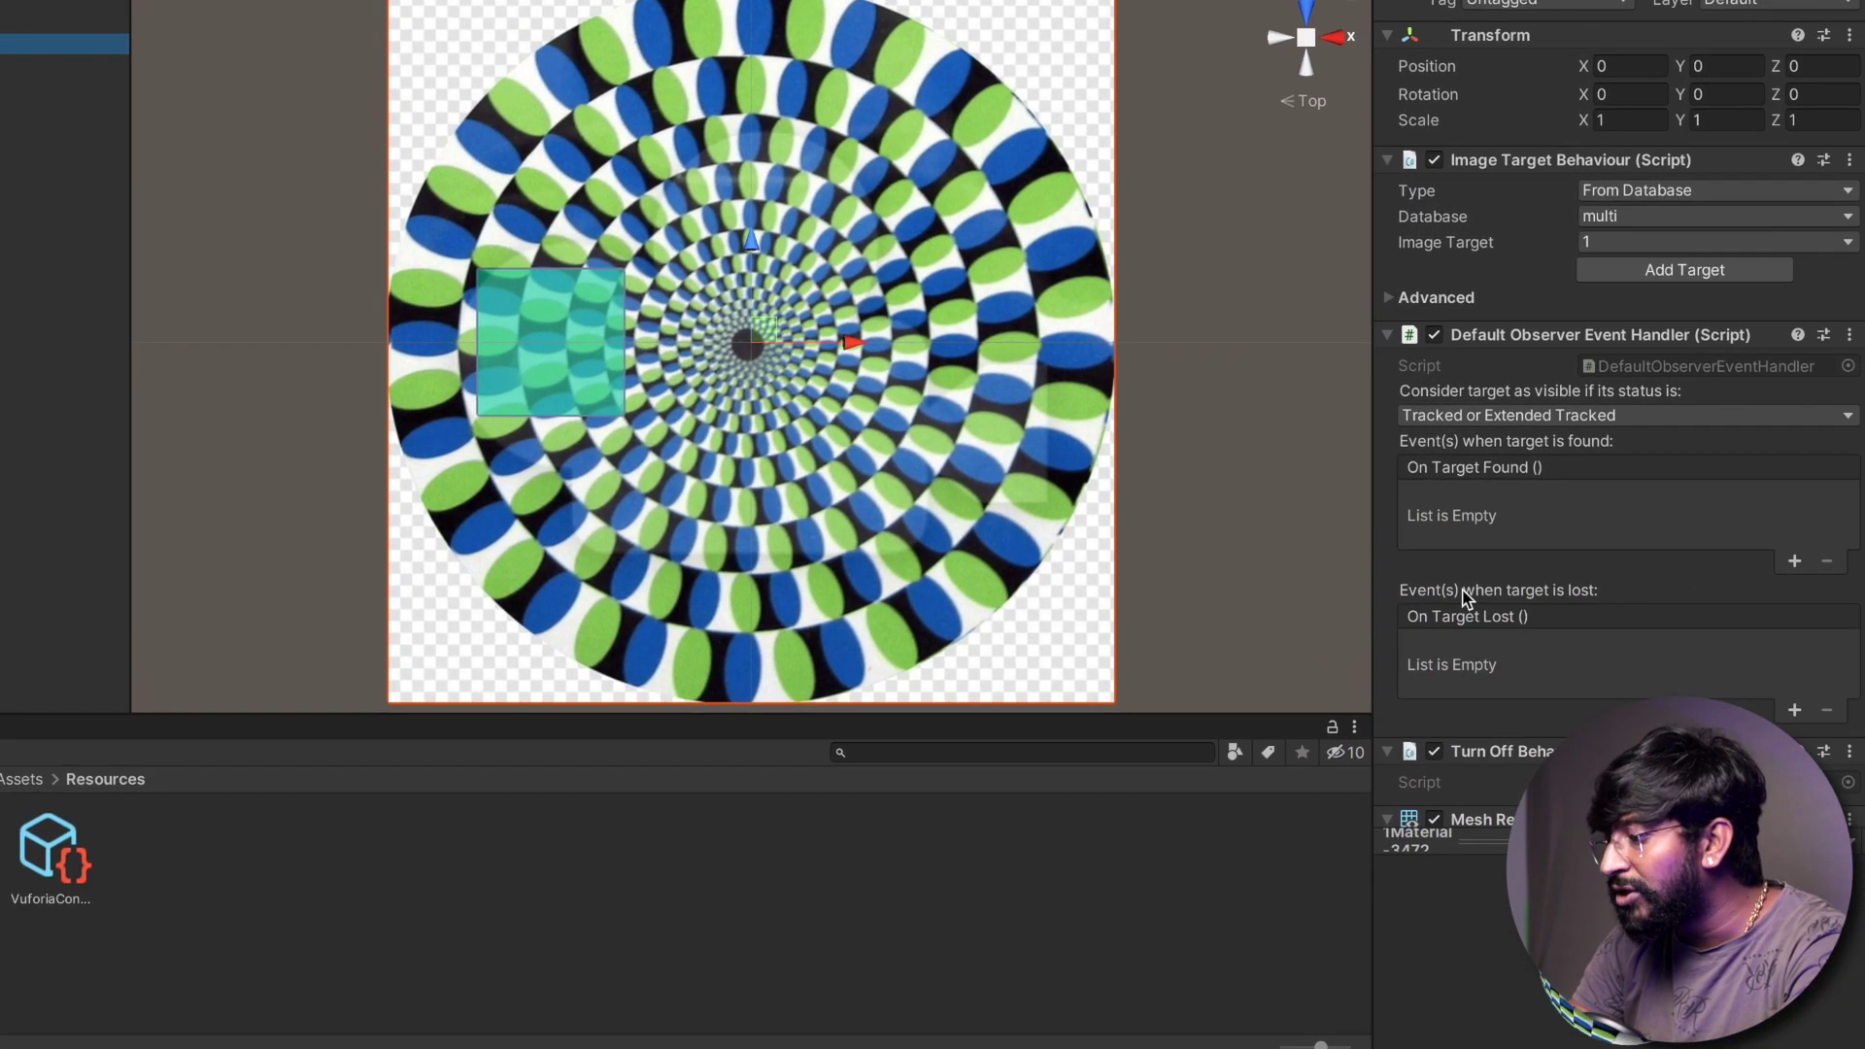
scroll(1741, 763, down, 5)
scroll(1469, 581, down, 1)
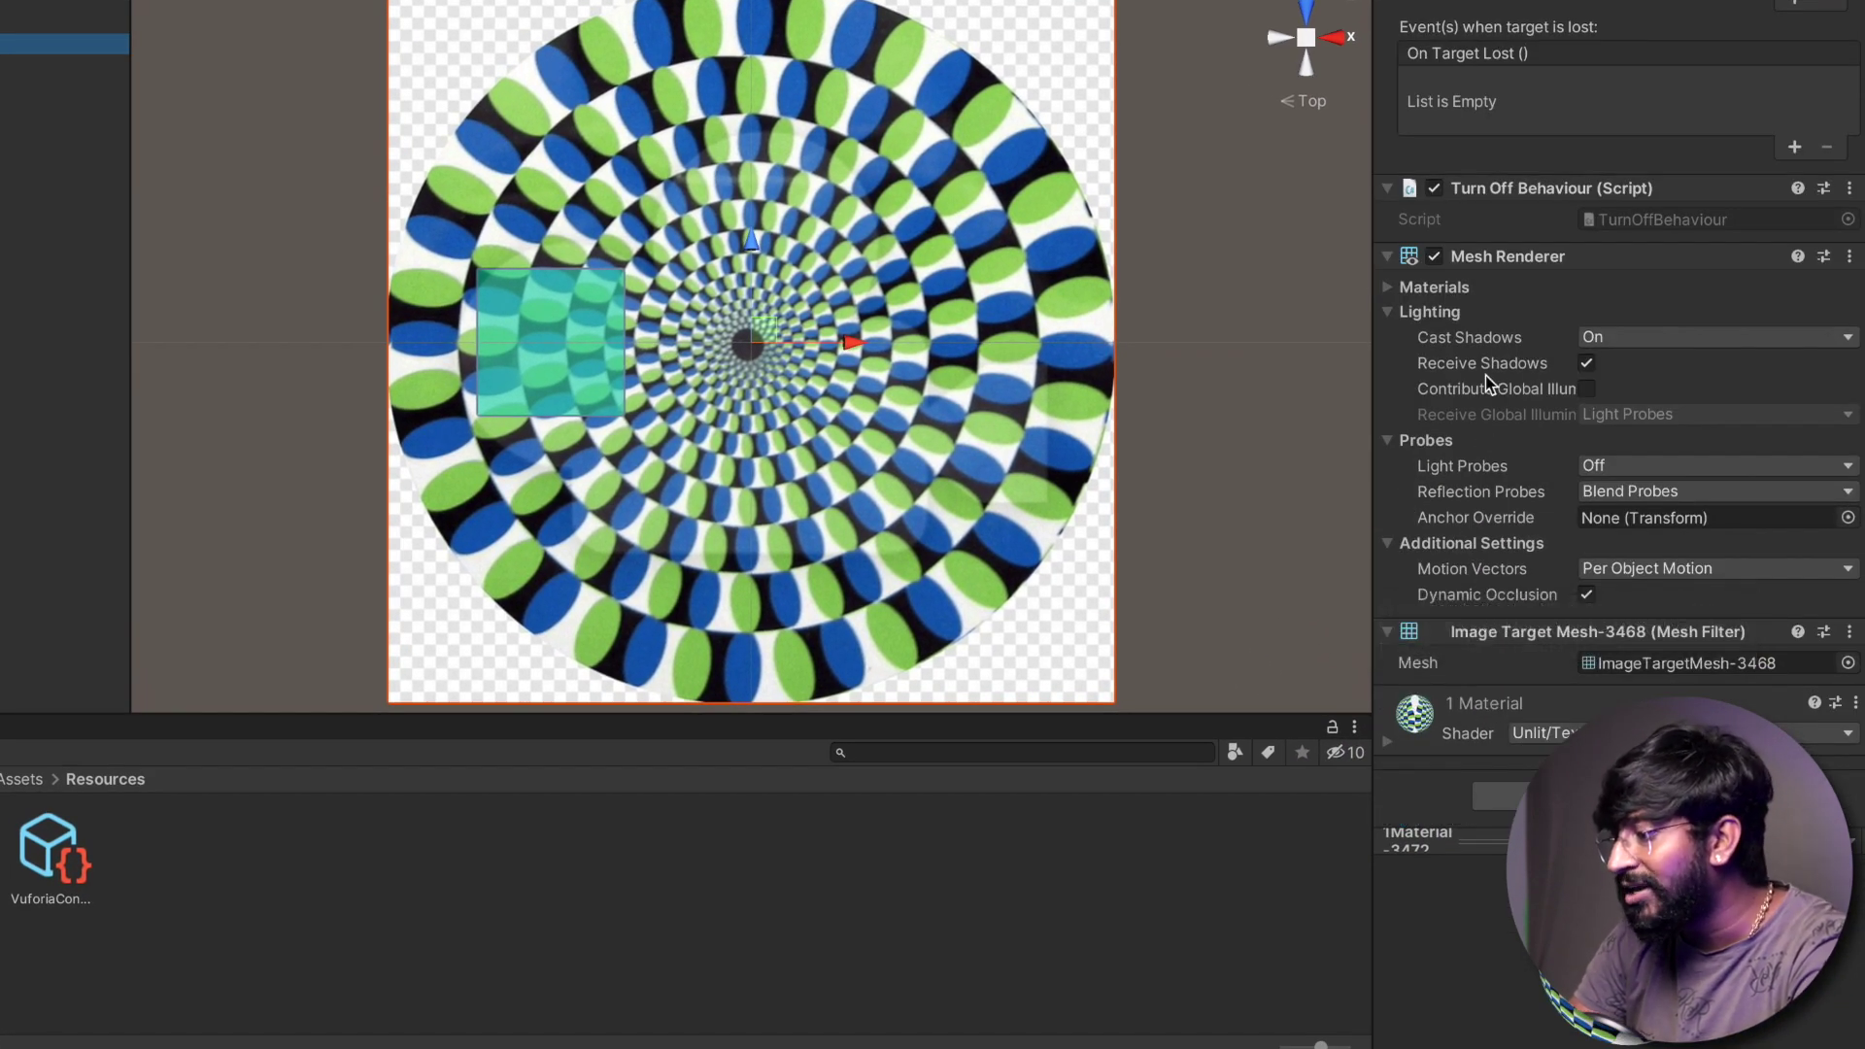
scroll(1484, 334, up, 10)
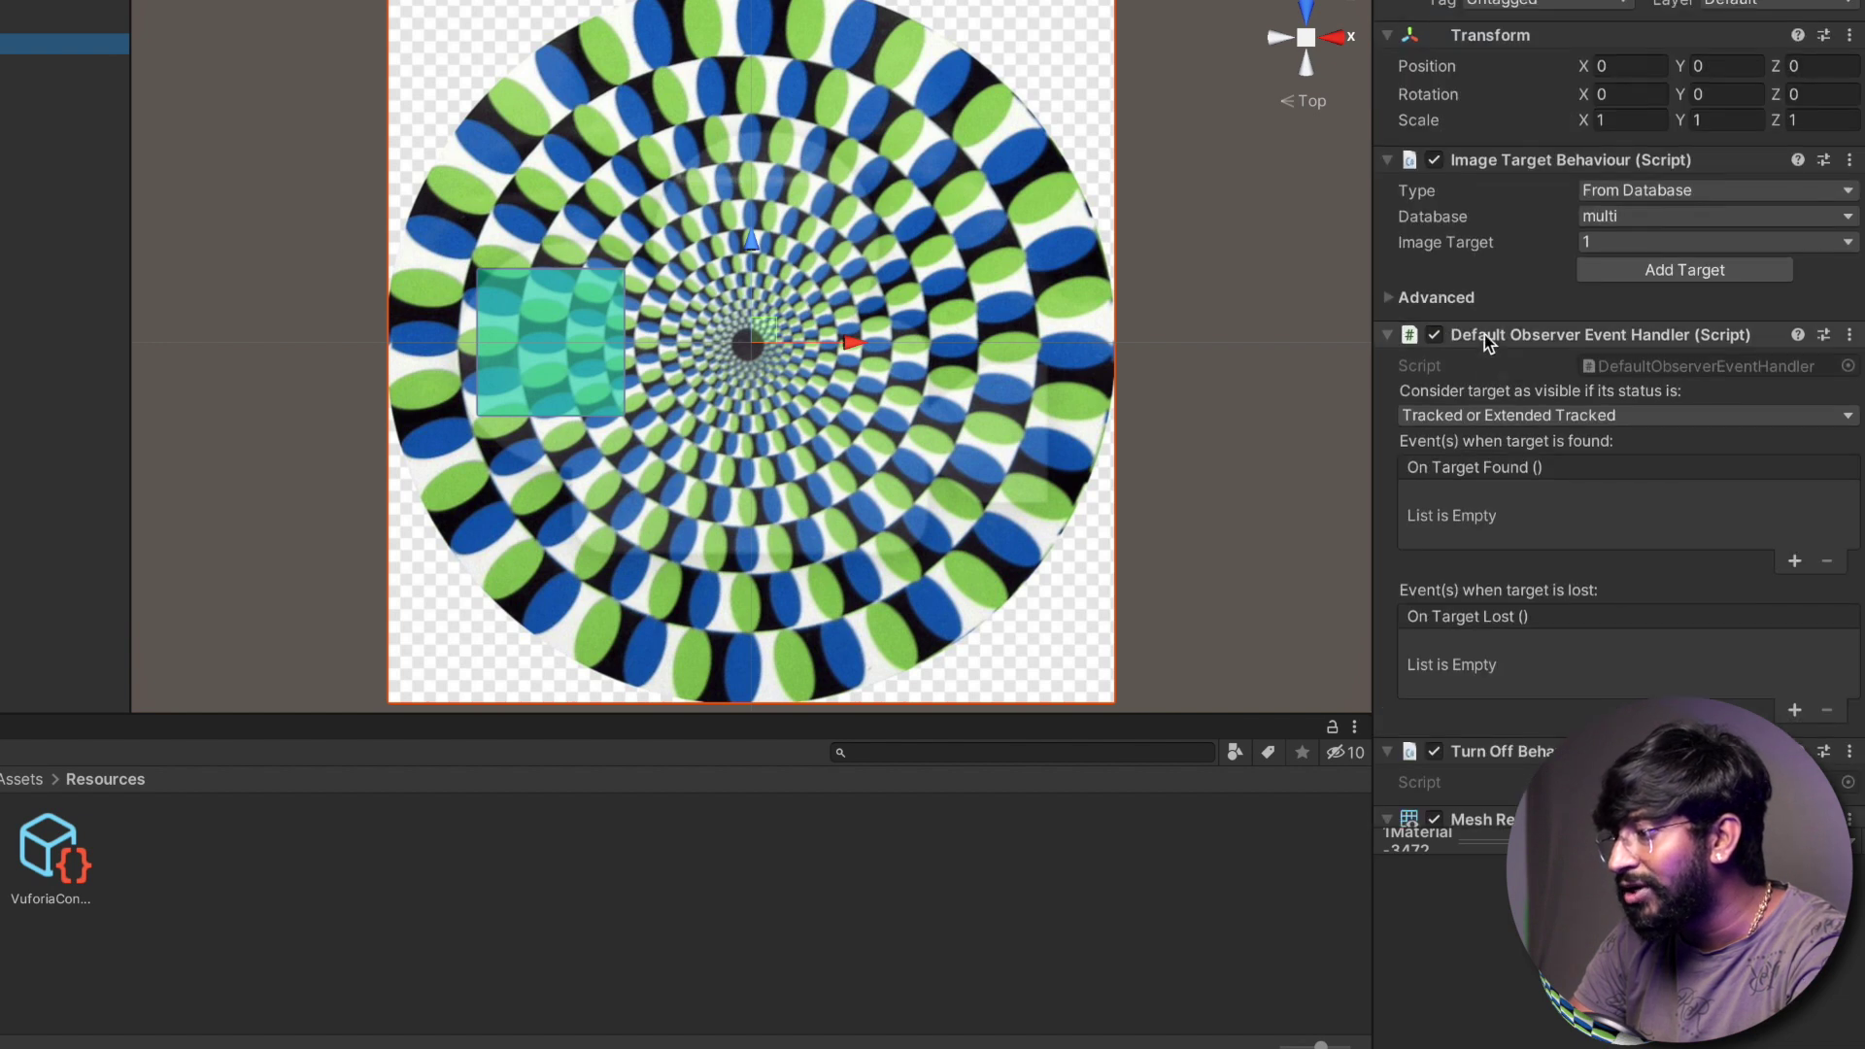
click(1390, 299)
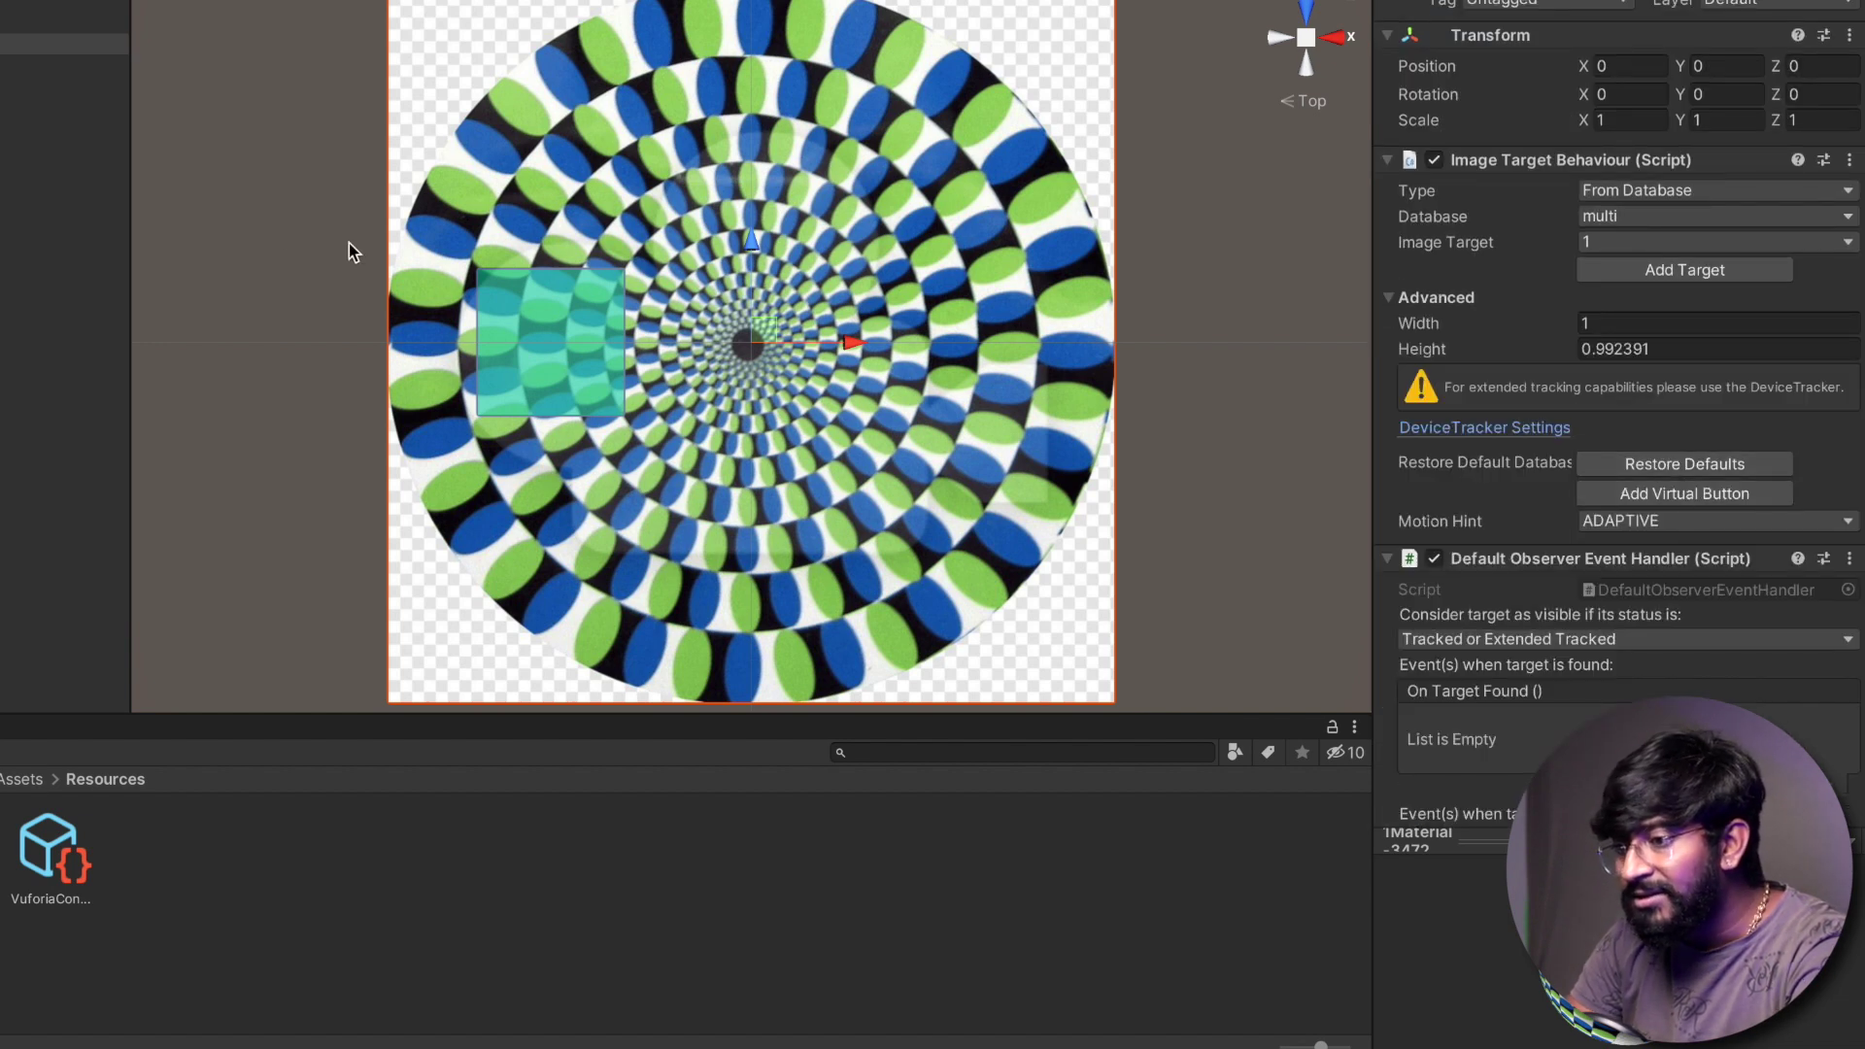
click(1684, 493)
drag(869, 343, 1074, 350)
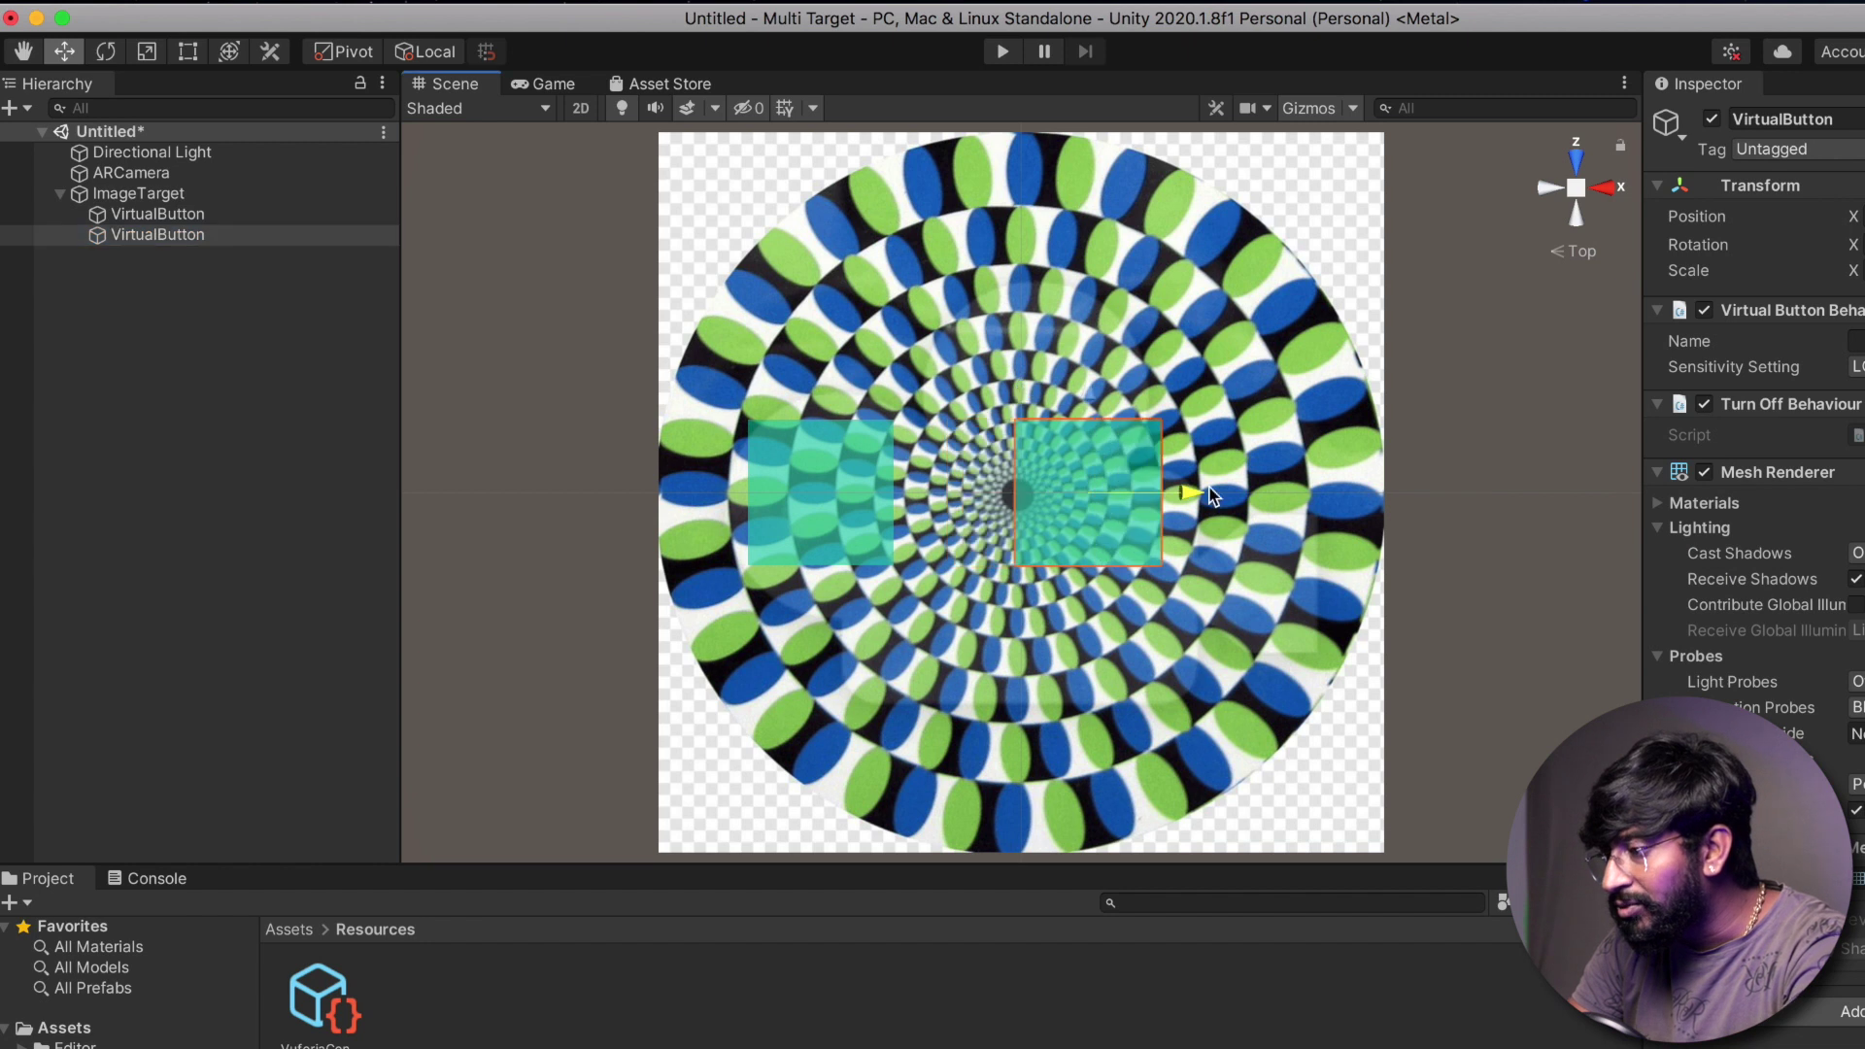
drag(1344, 500, 1365, 505)
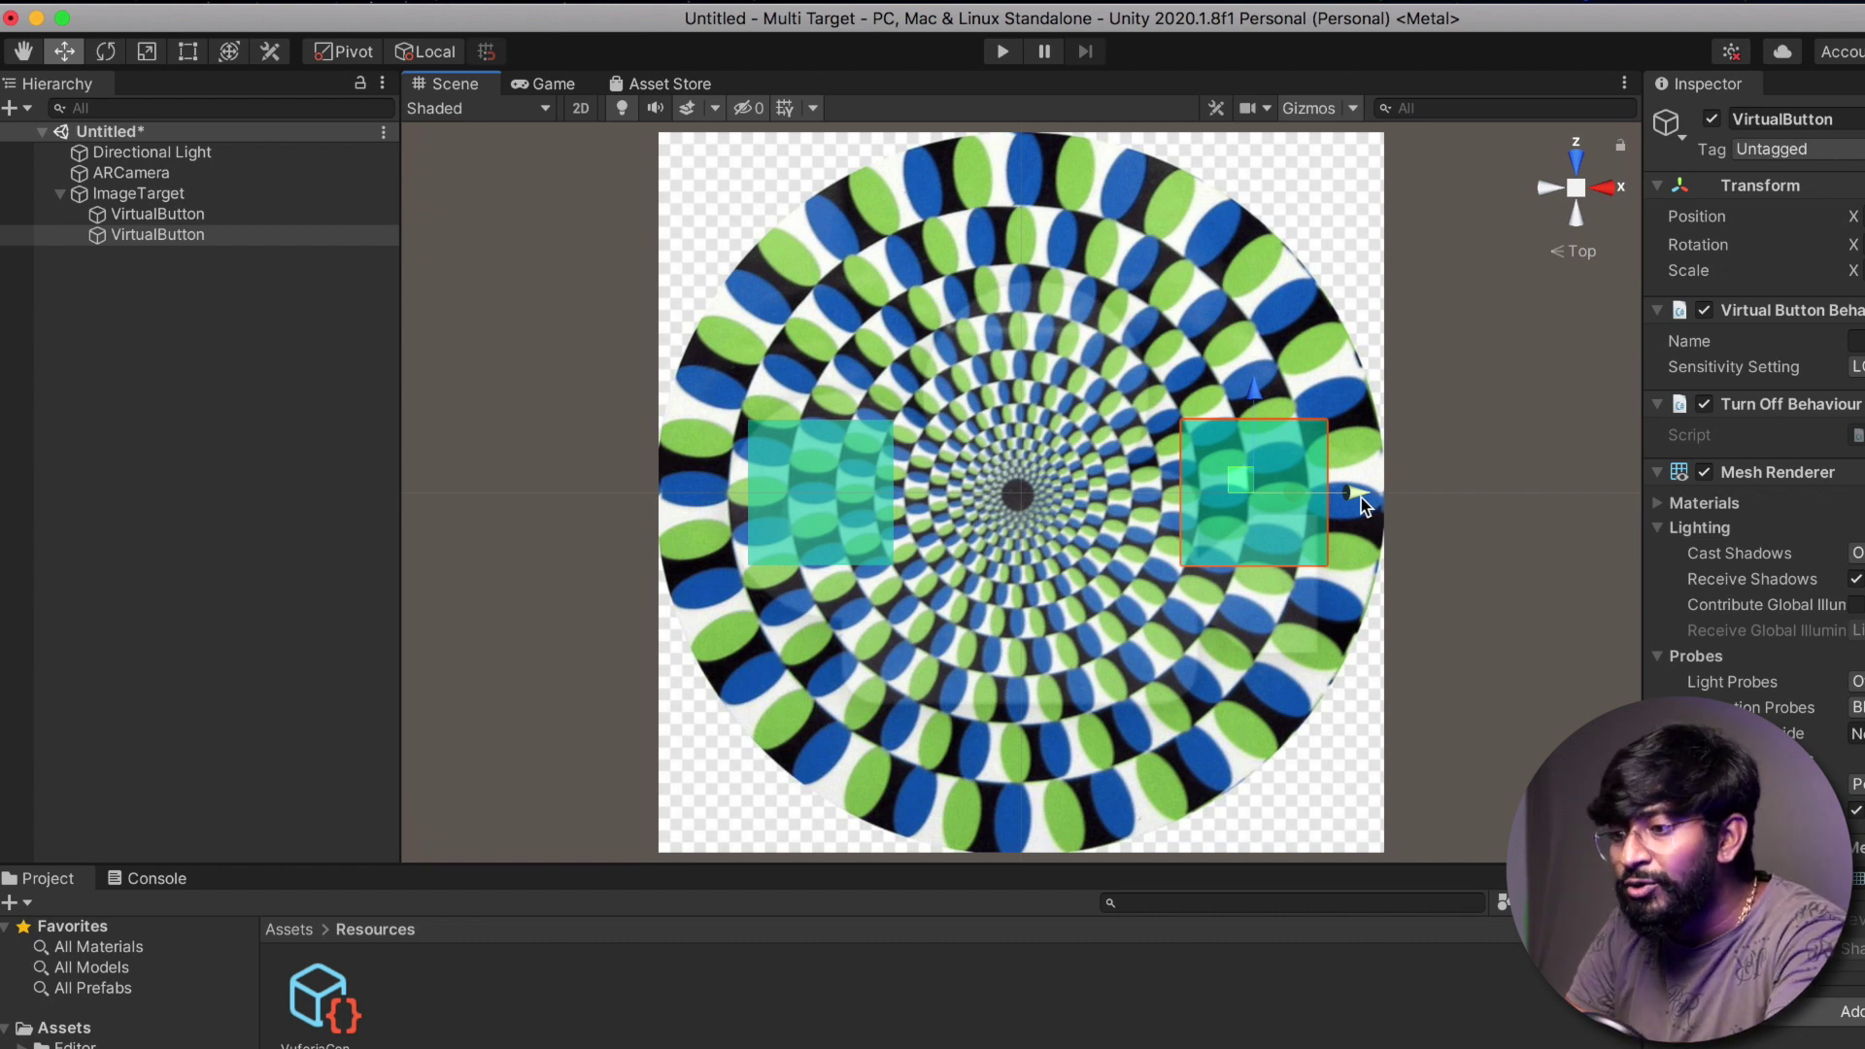
Rename the left virtual button to ON, with button name ON and HIGH sensitivity
click(155, 214)
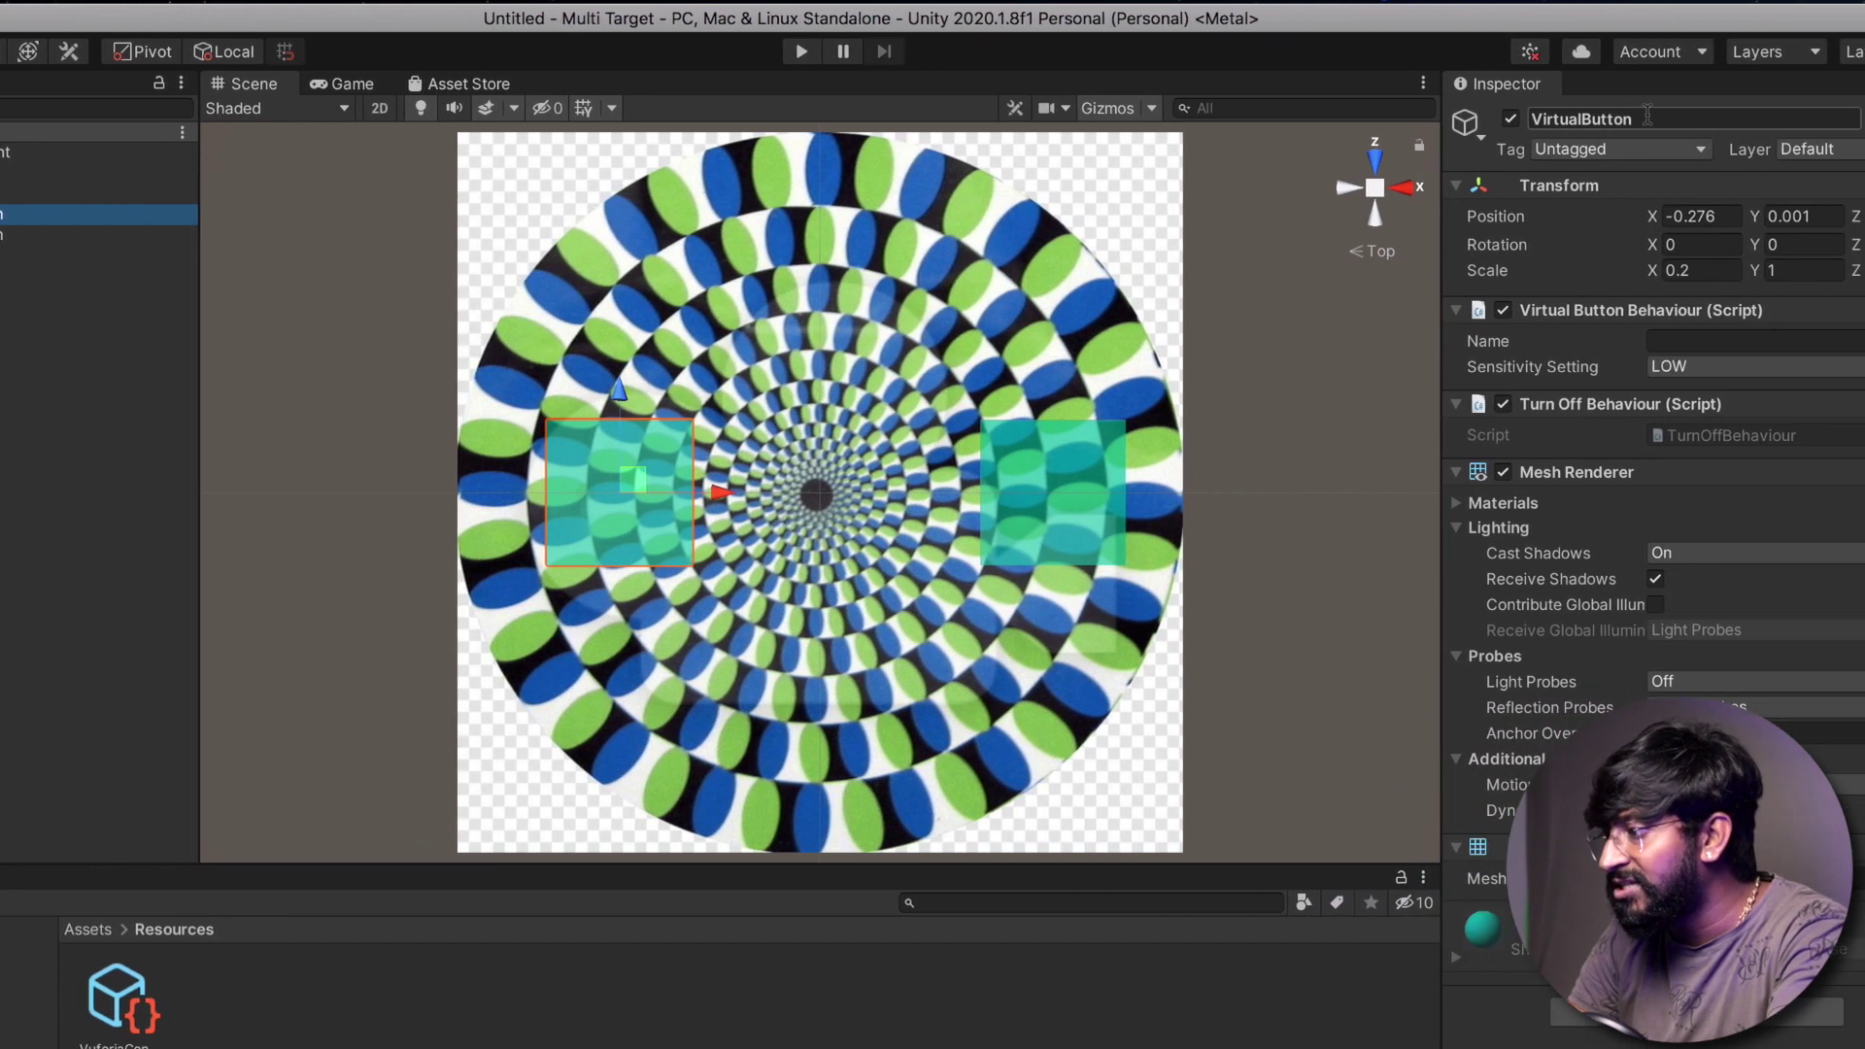
click(1648, 116)
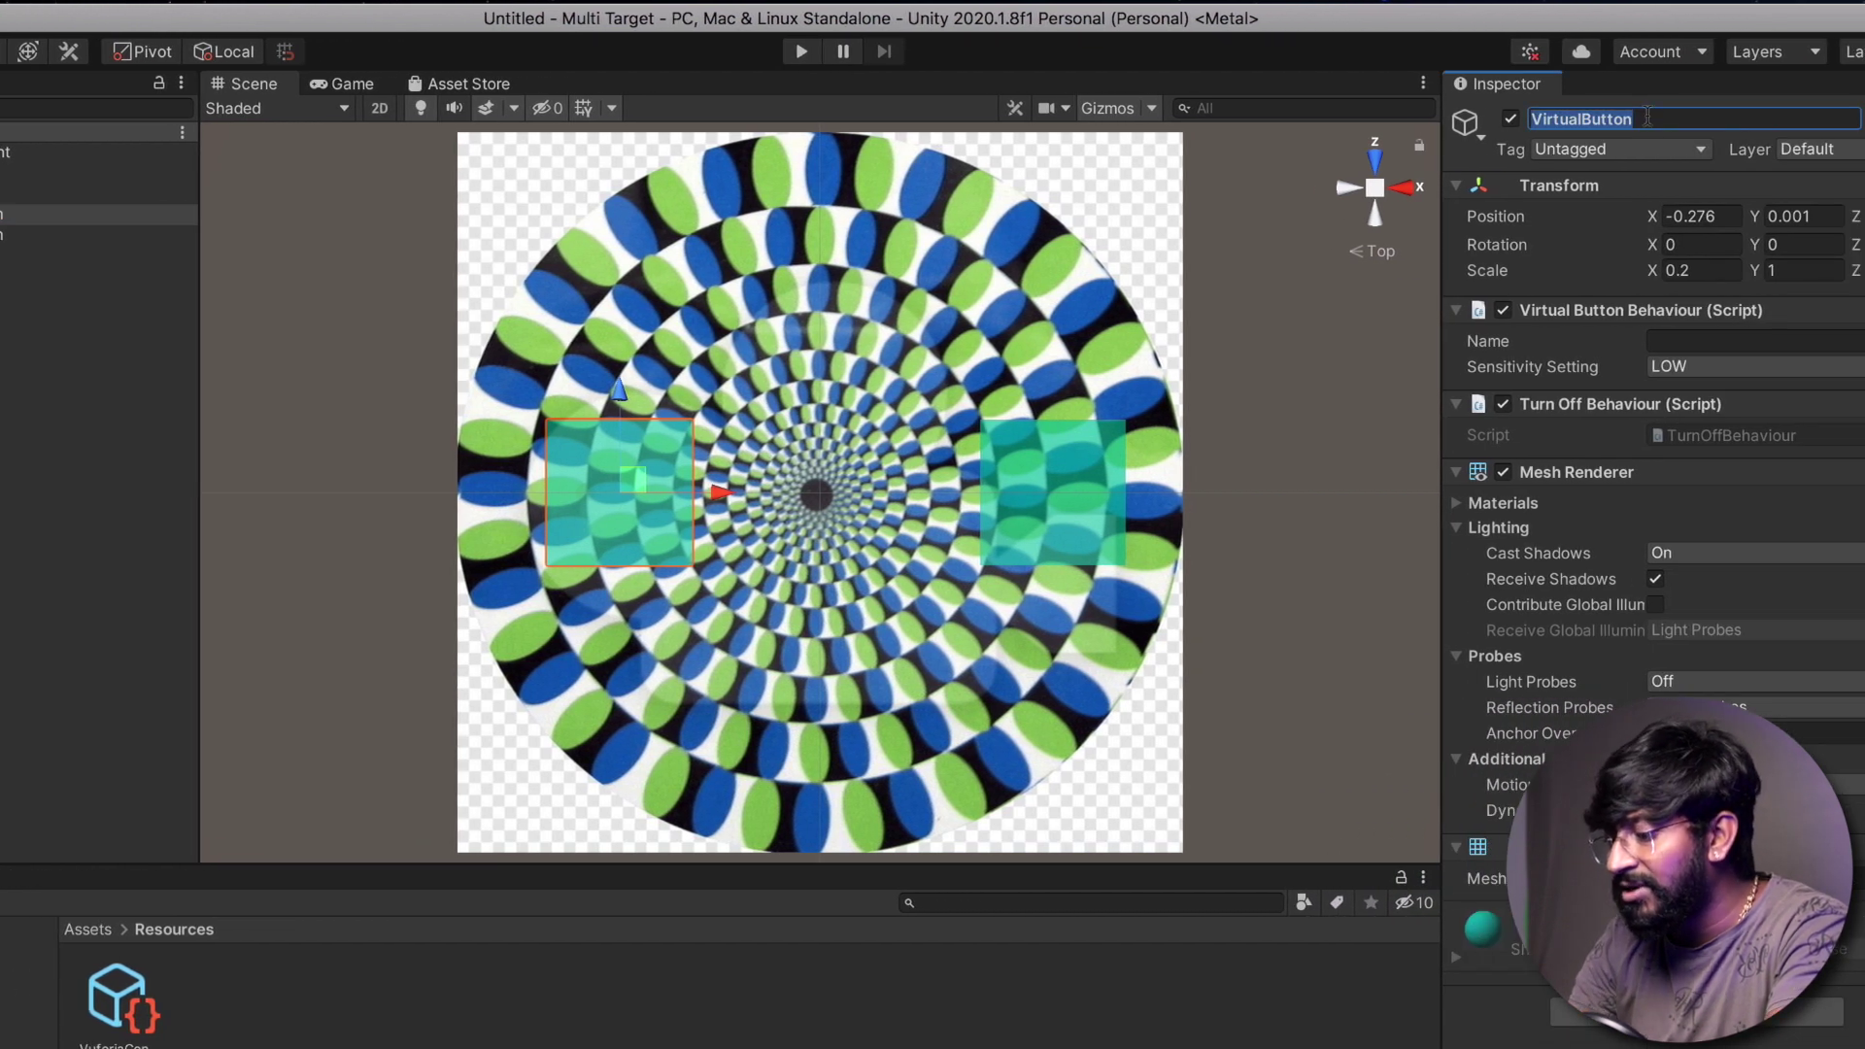
text(ON)
click(1703, 342)
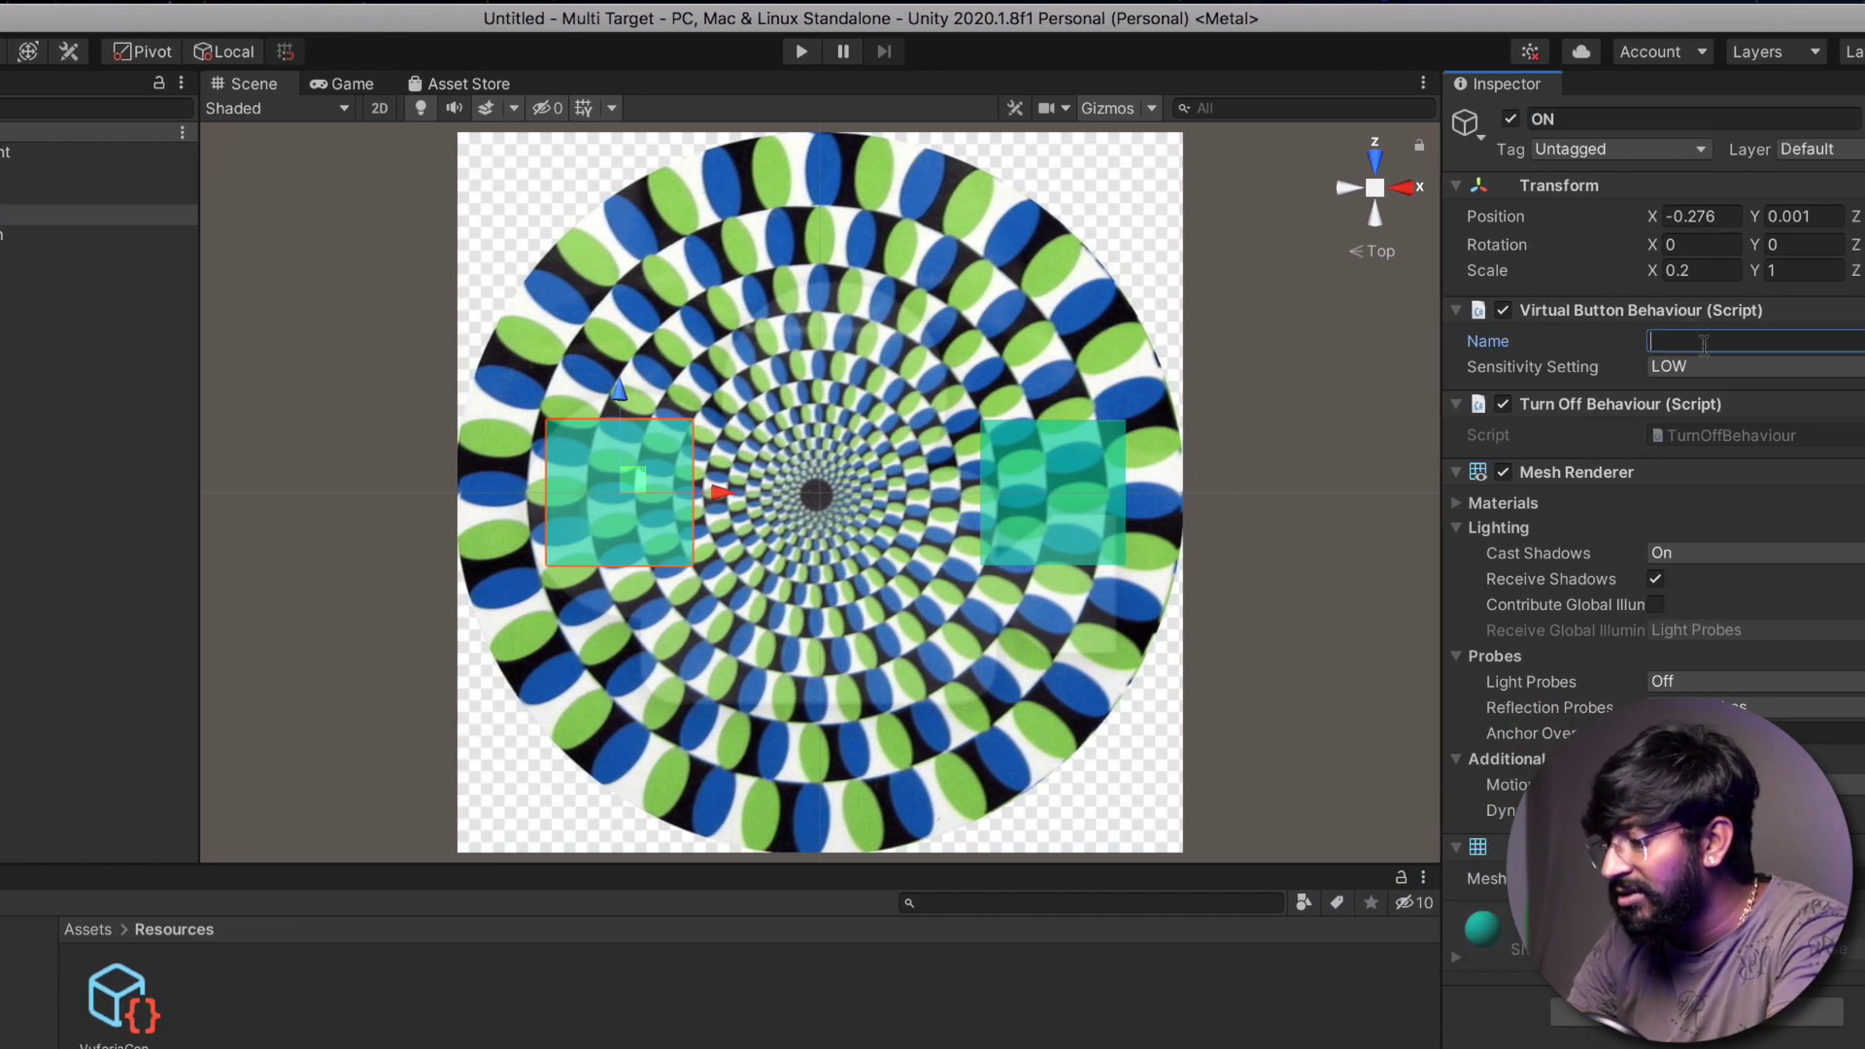
click(1710, 368)
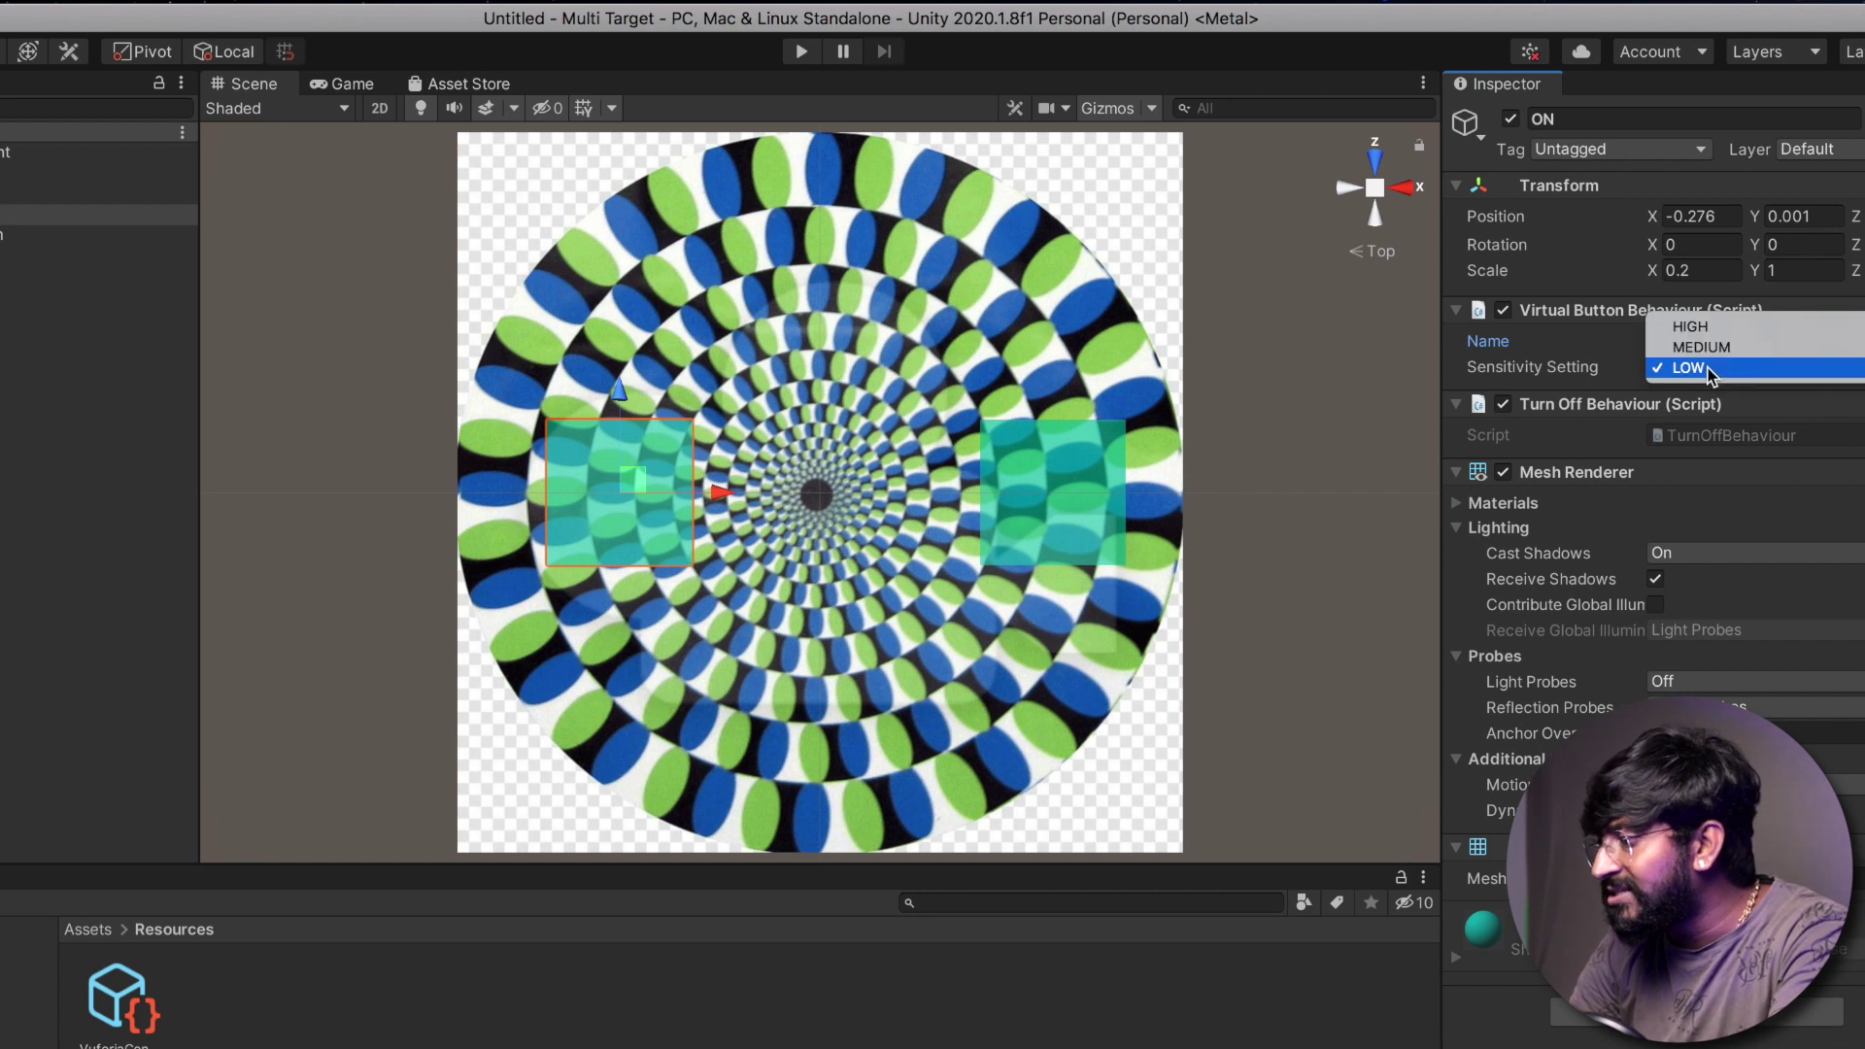
click(1691, 327)
Rename the other virtual button to OFF, with button name OFF and HIGH sensitivity
click(2, 234)
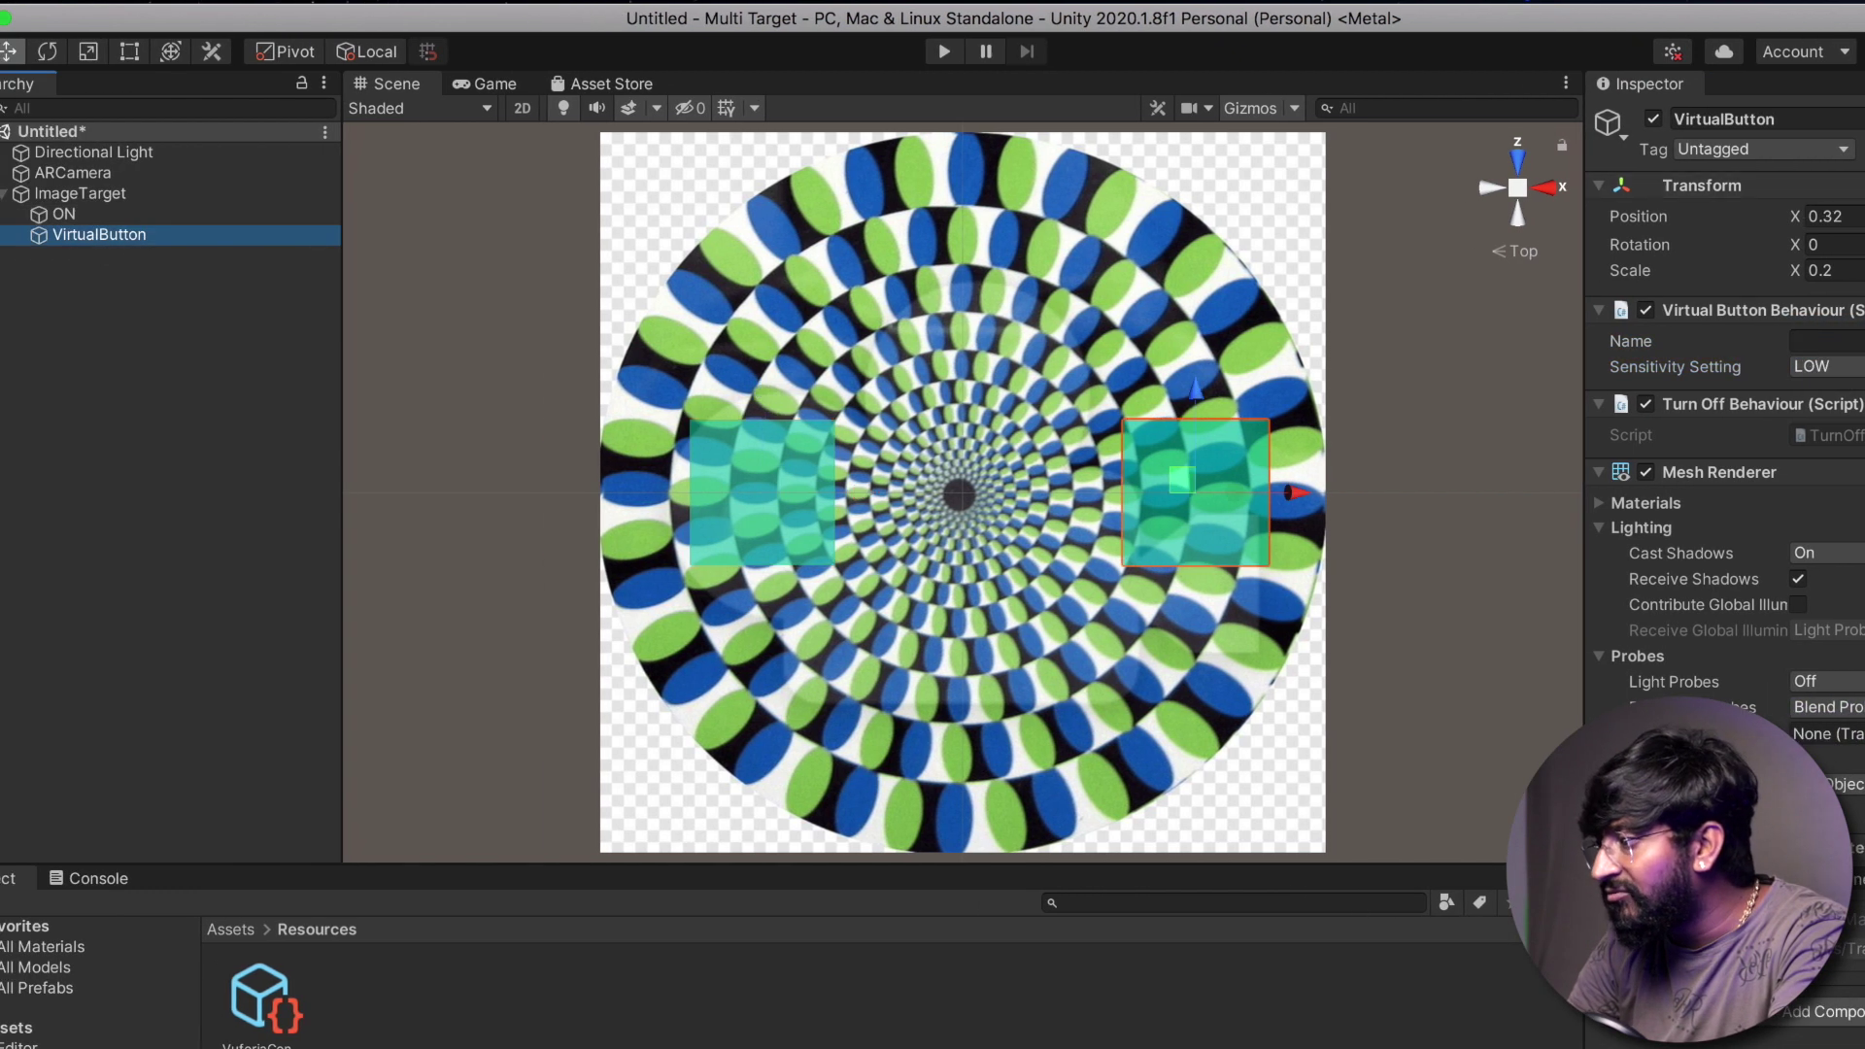
click(1842, 122)
text(OFF)
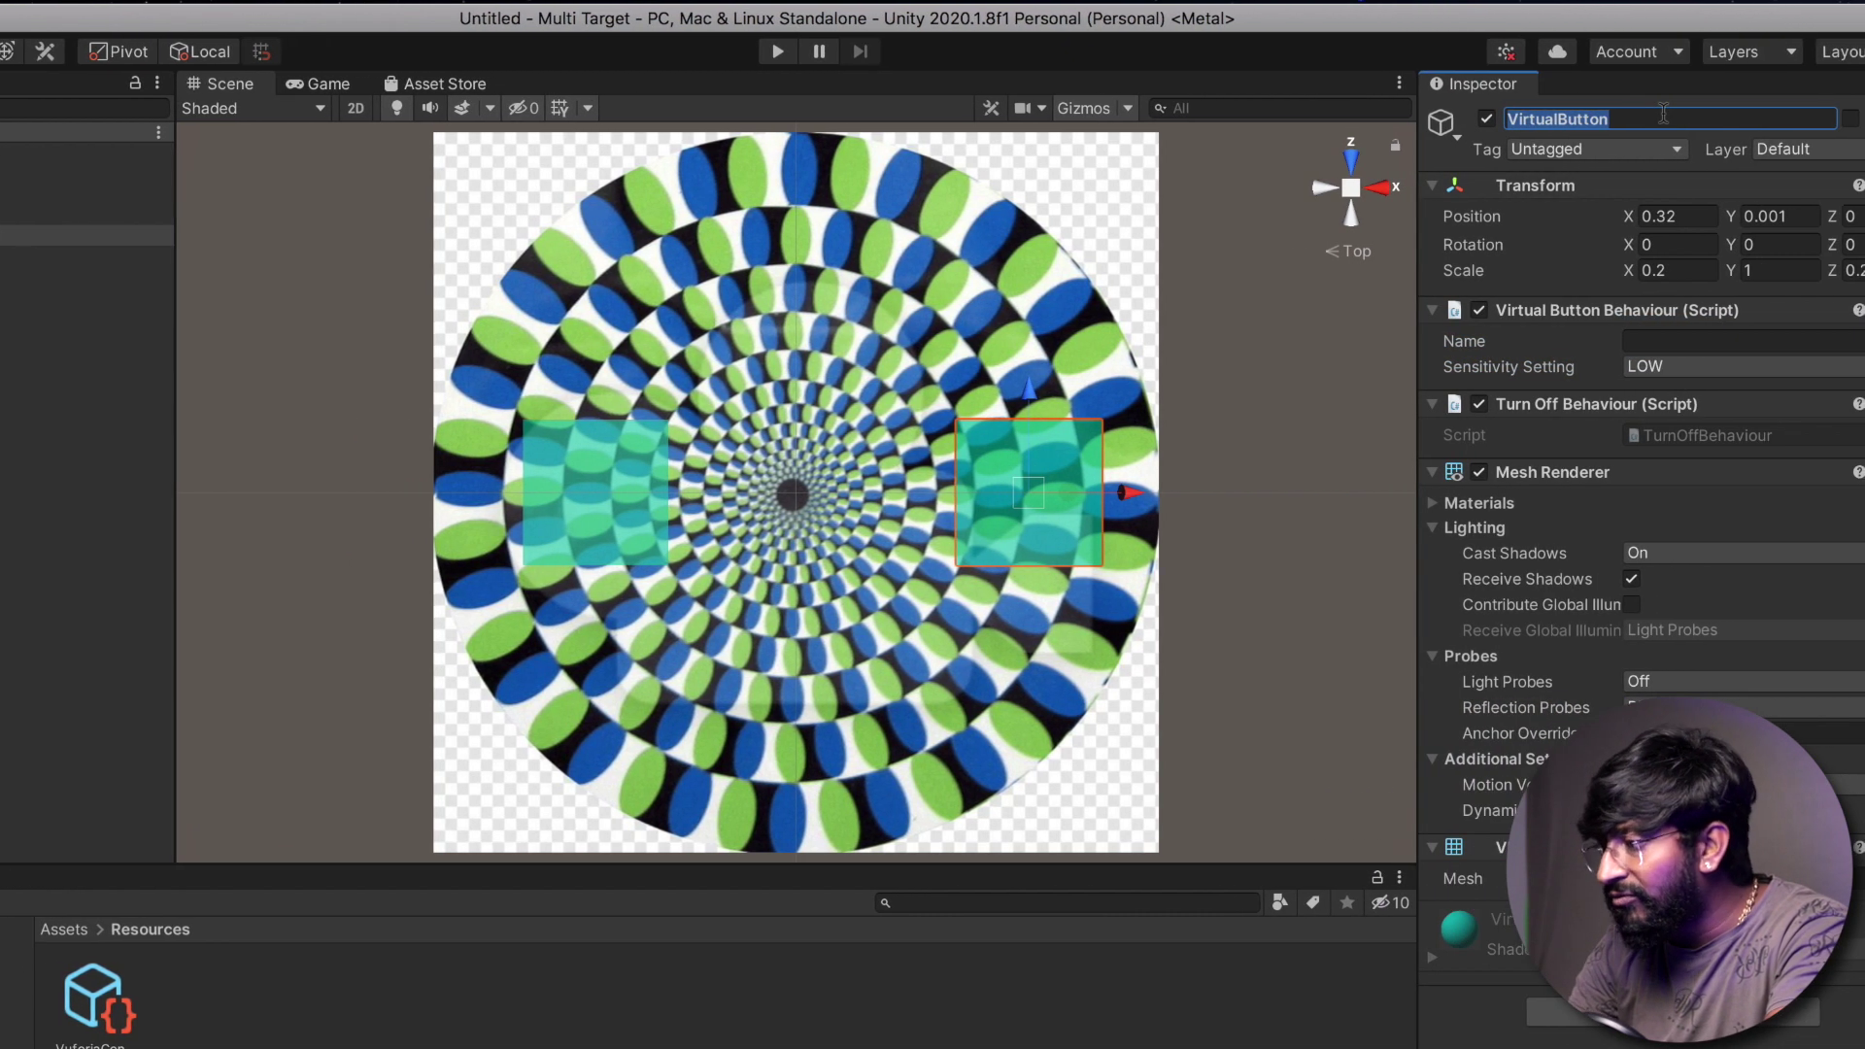
click(1803, 339)
text(OFF)
click(1754, 369)
click(1719, 335)
click(115, 216)
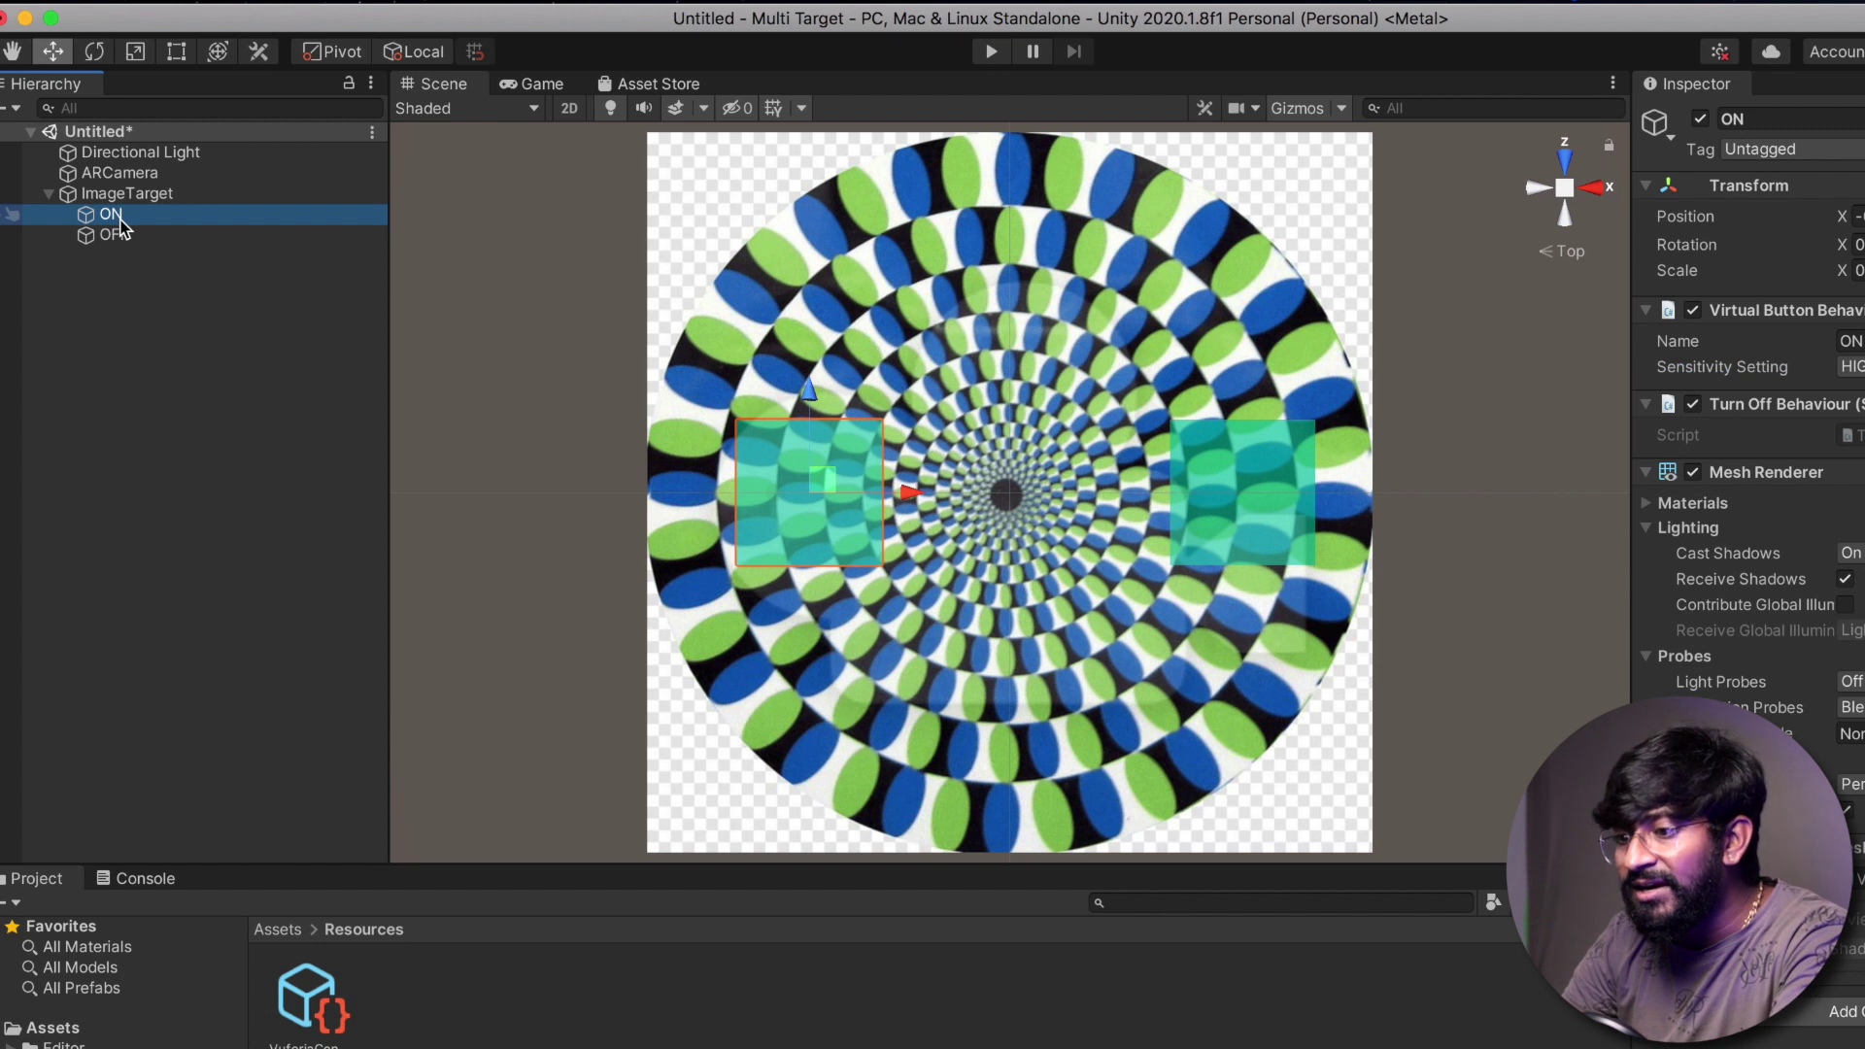
Add a Plane under the ON button and scale it down to button size
right_click(122, 227)
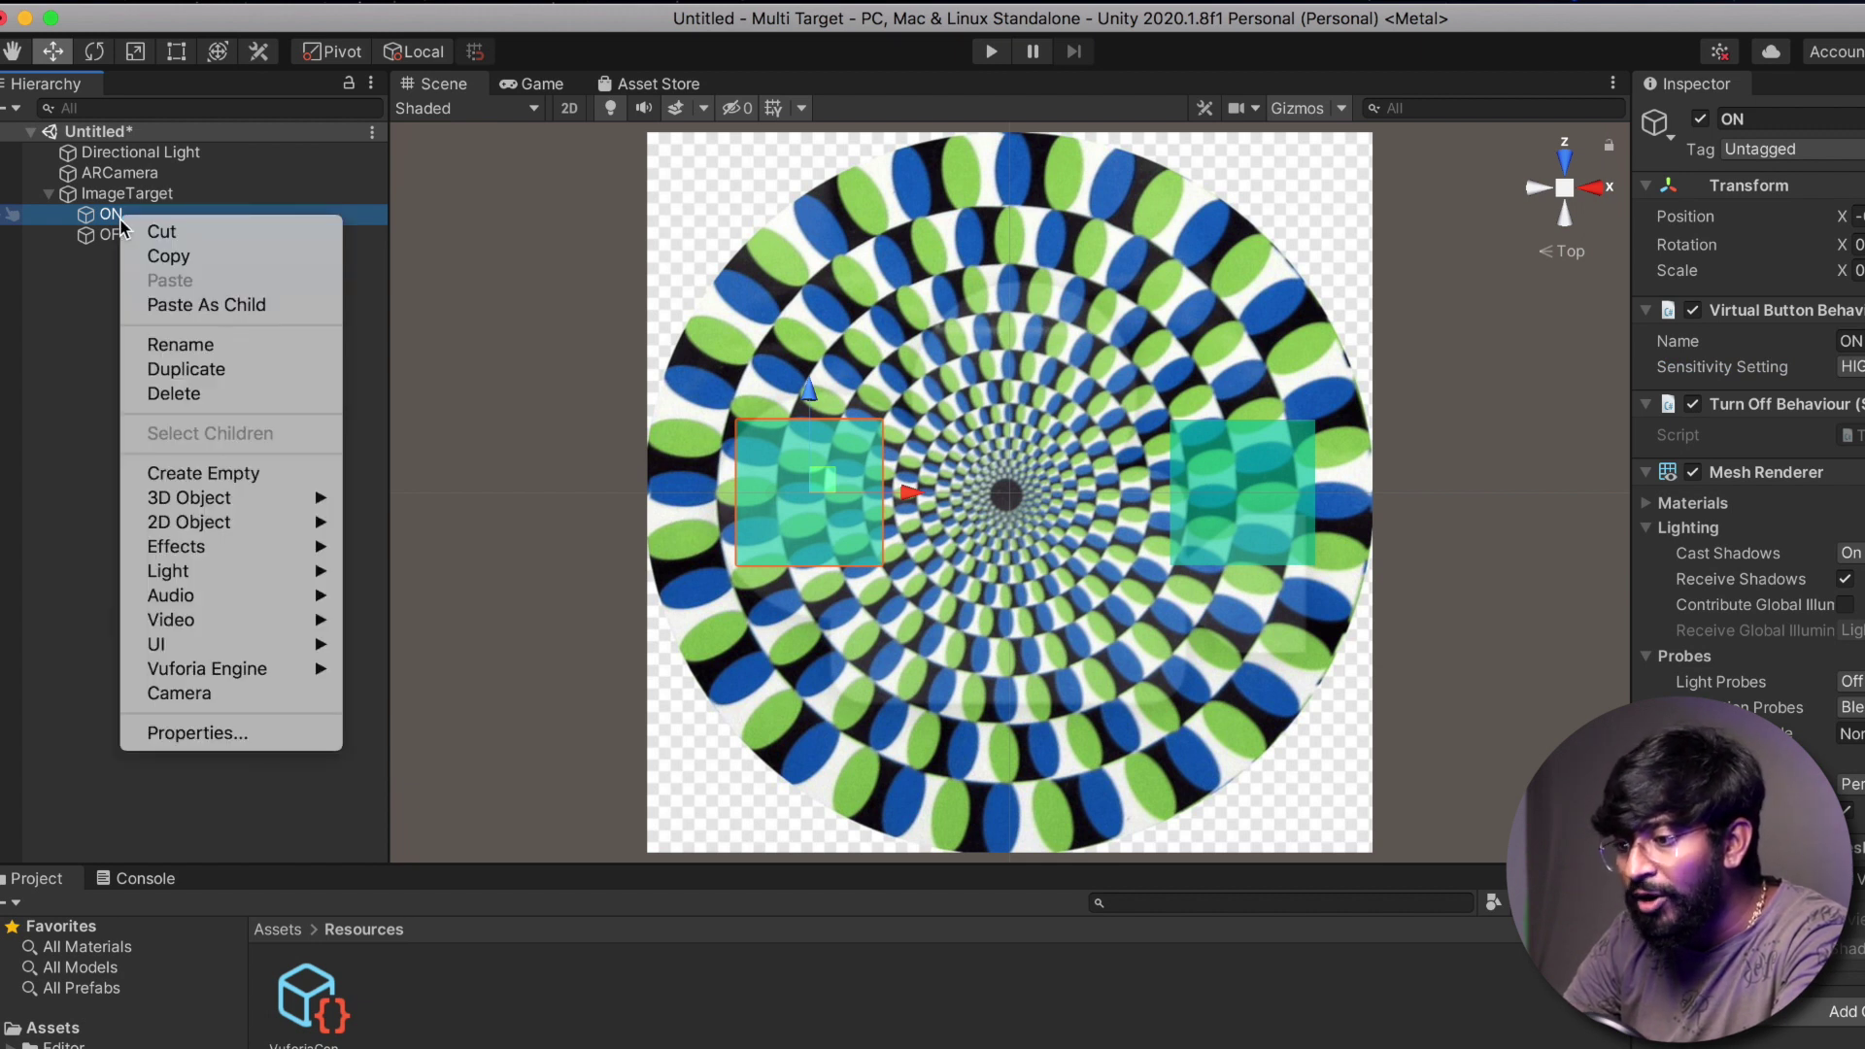
mouse_move(280, 503)
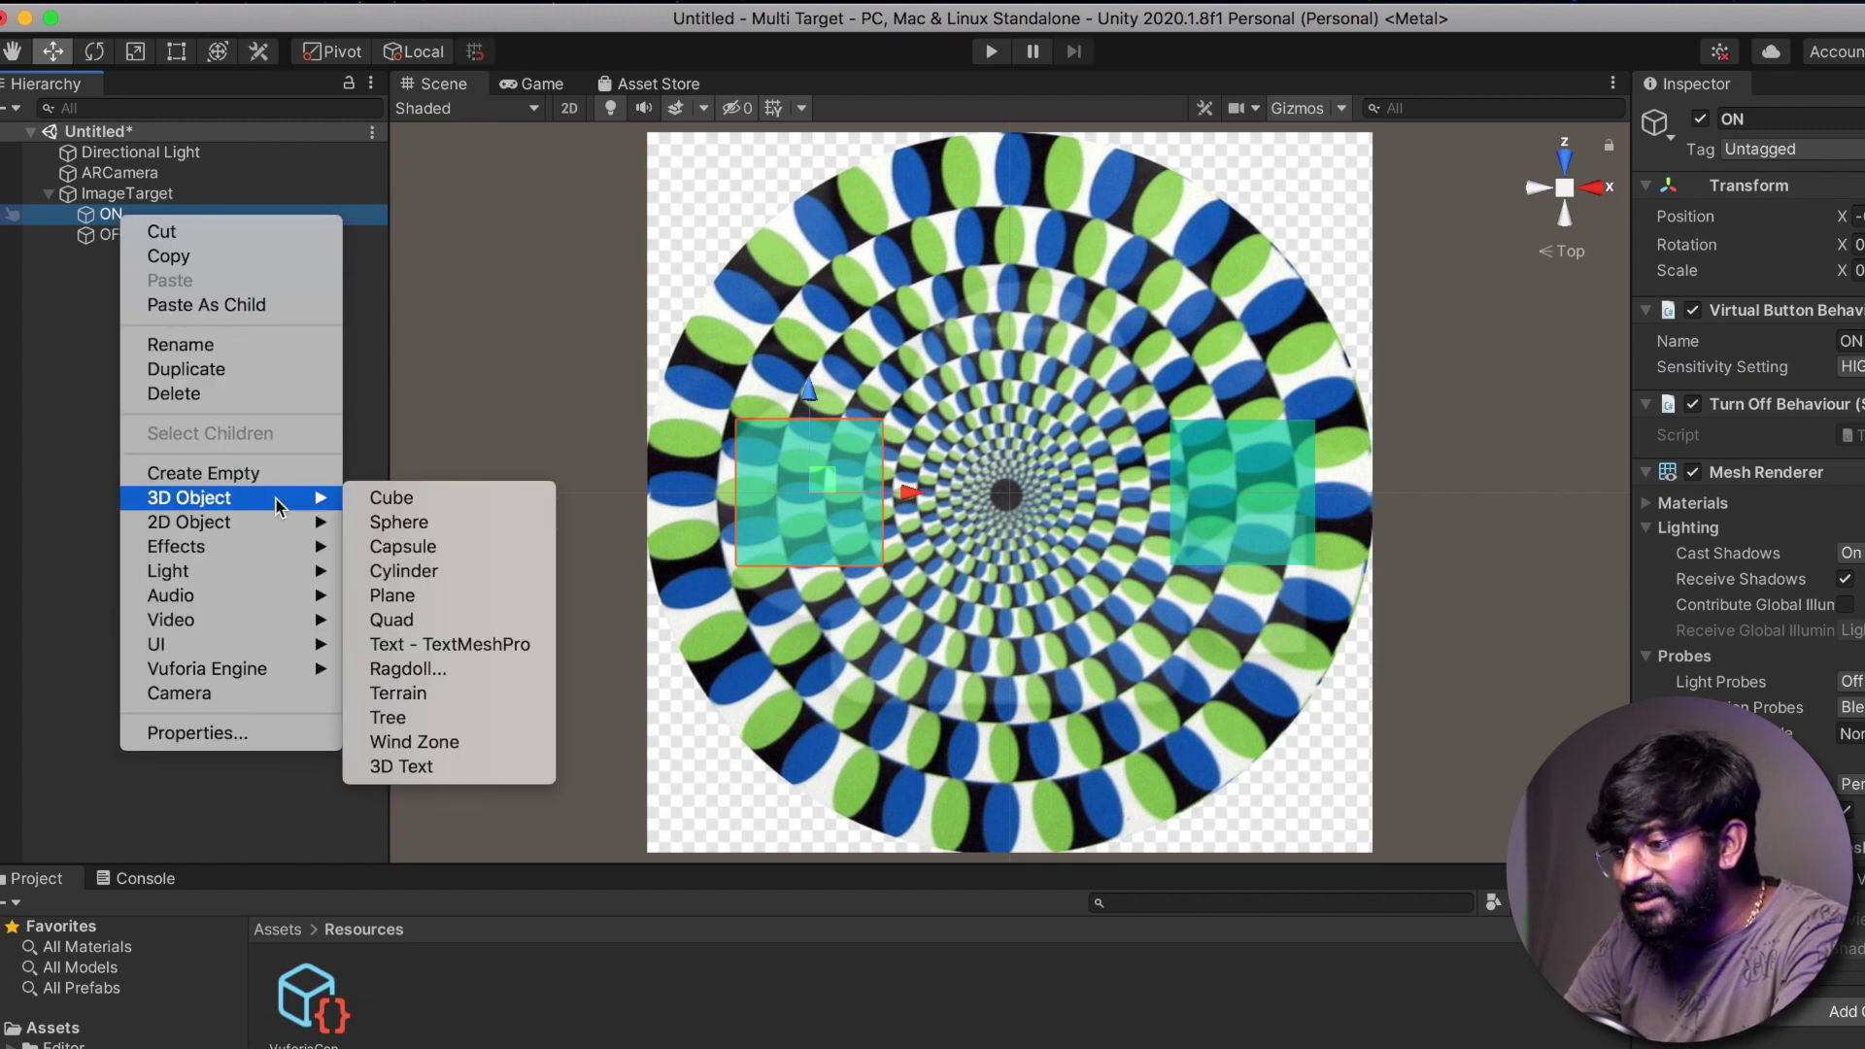
click(433, 596)
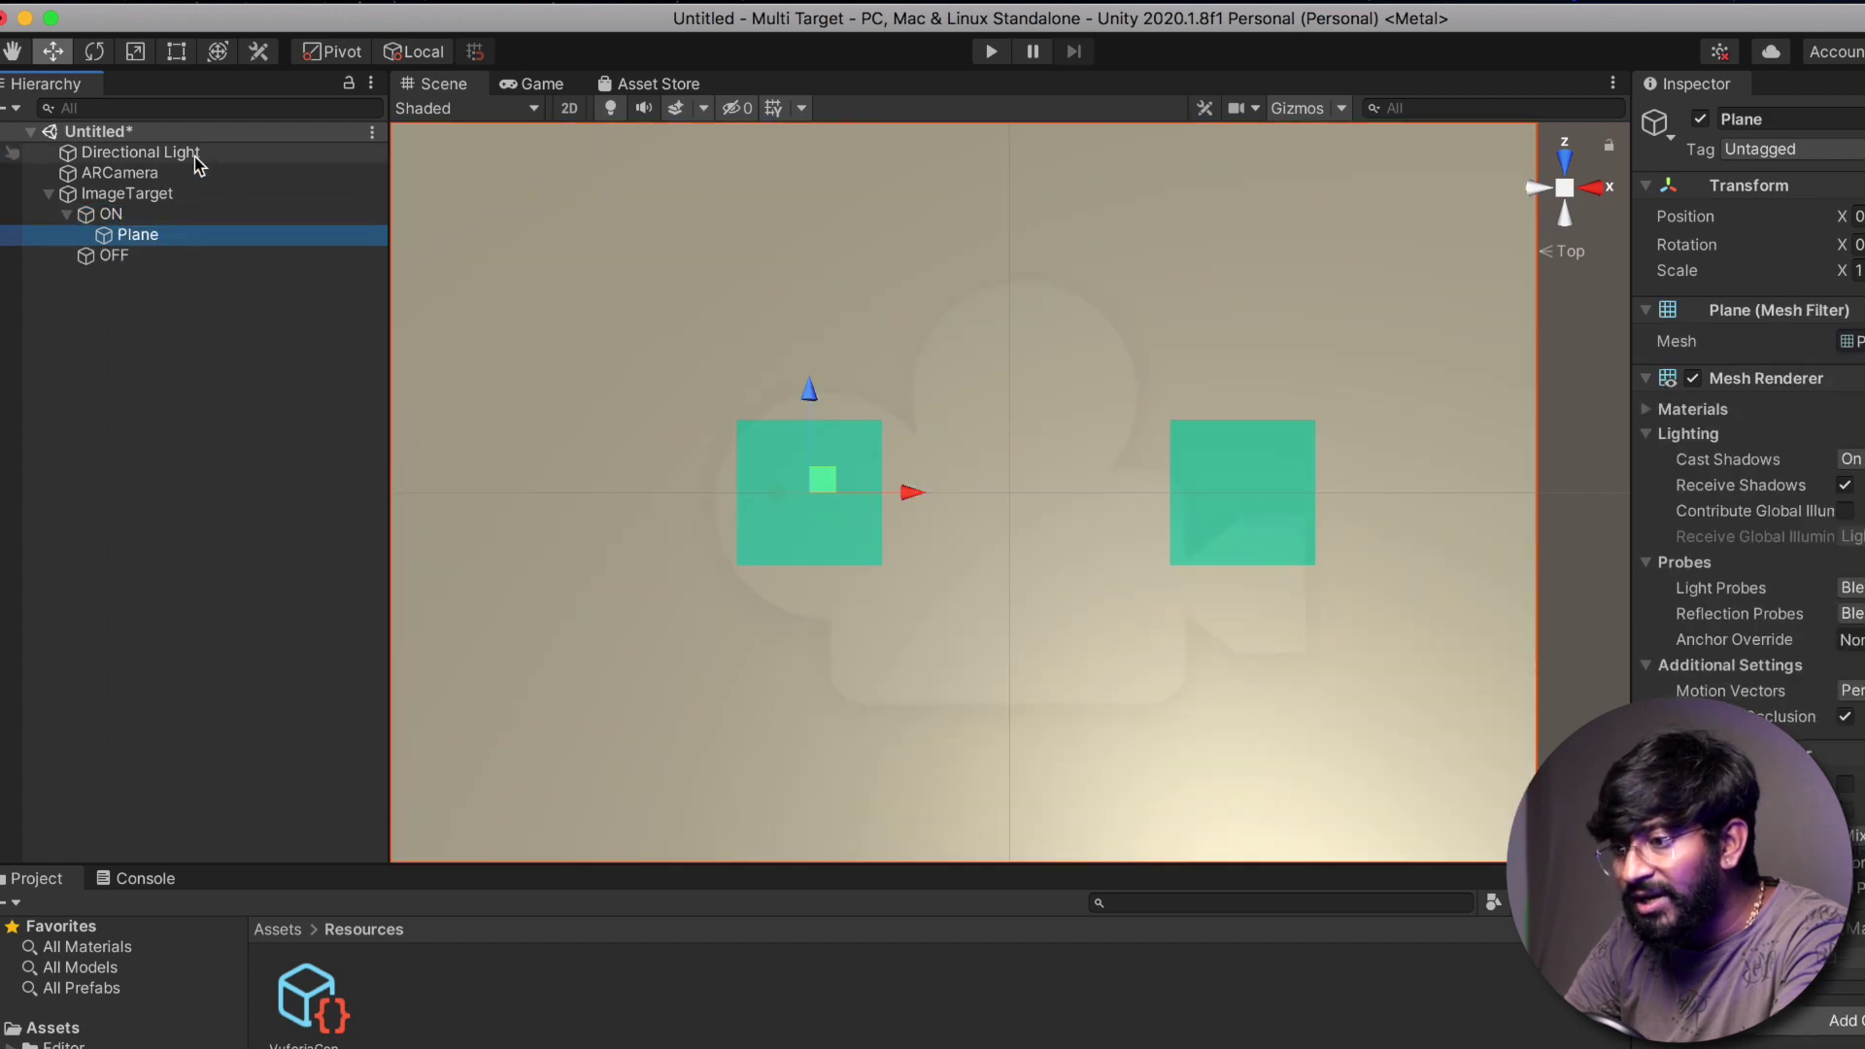
double_click(158, 239)
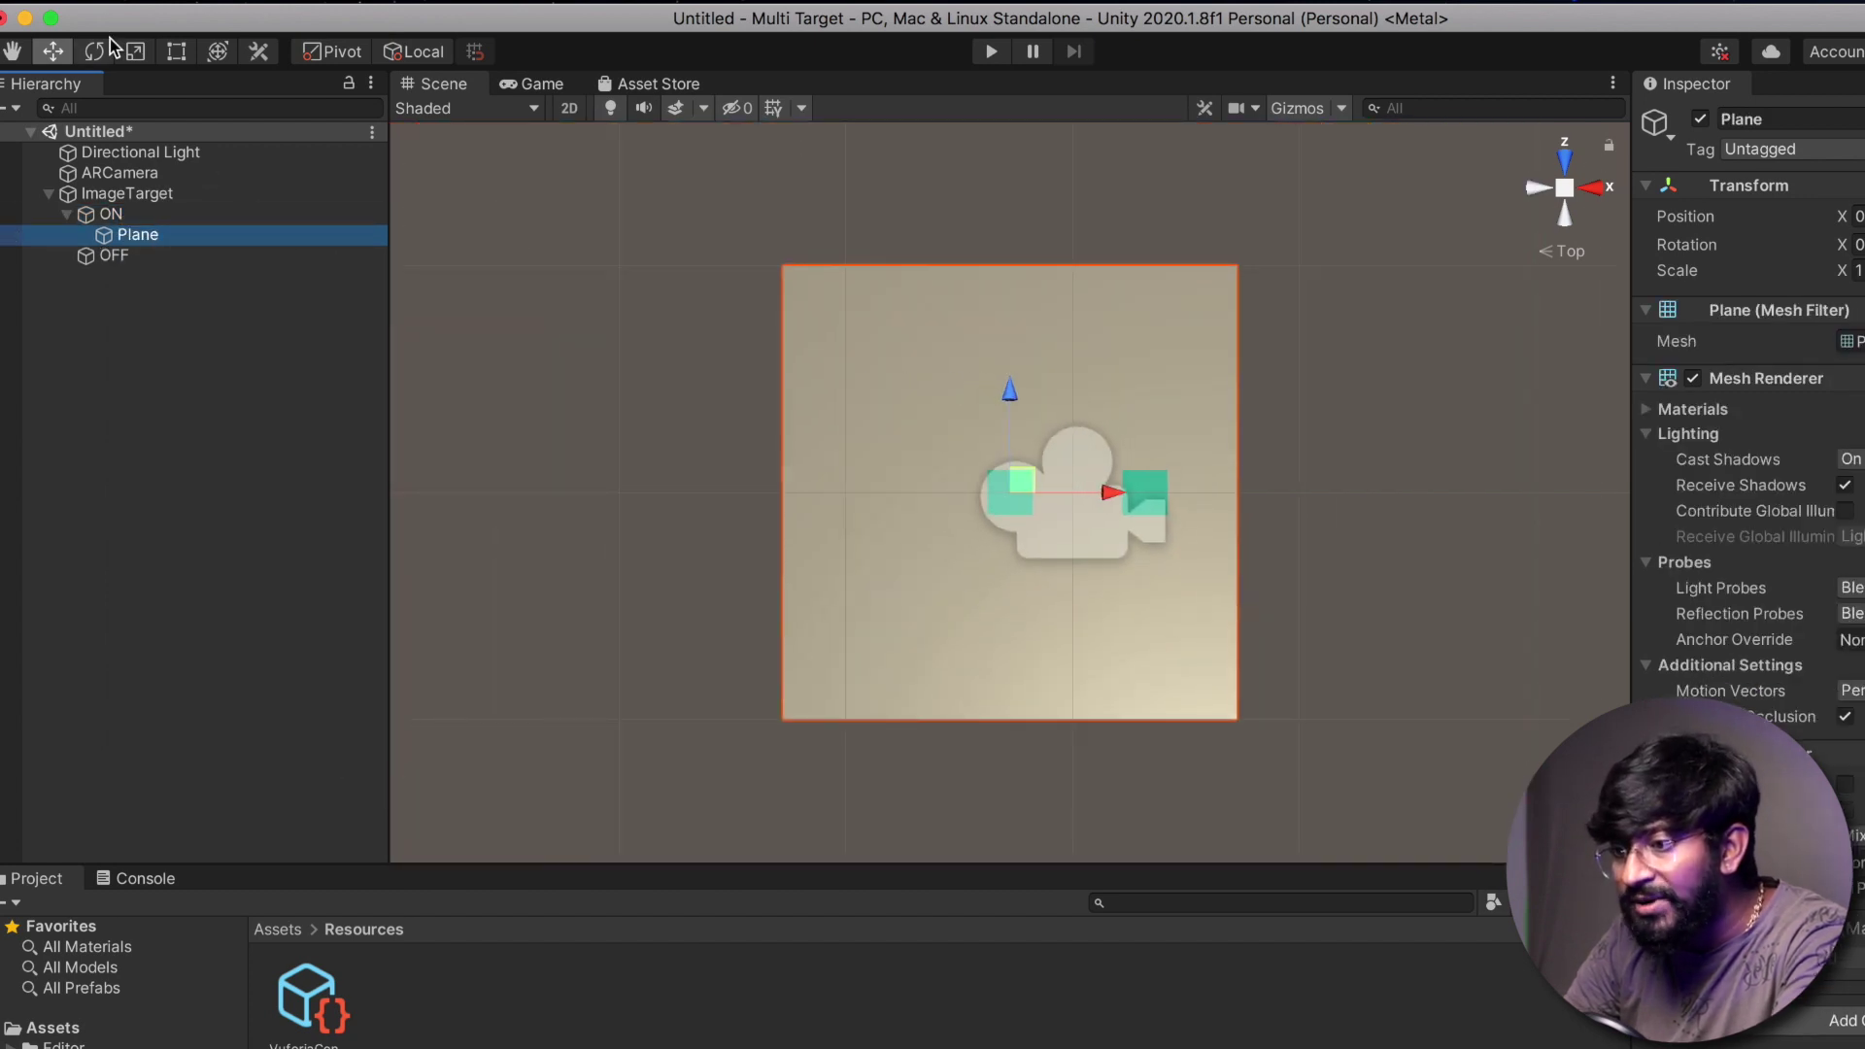
click(135, 51)
drag(1112, 492, 1010, 493)
drag(1011, 418, 1010, 486)
click(131, 236)
Add a Plane under the OFF button and shrink it to button size
click(113, 257)
right_click(112, 258)
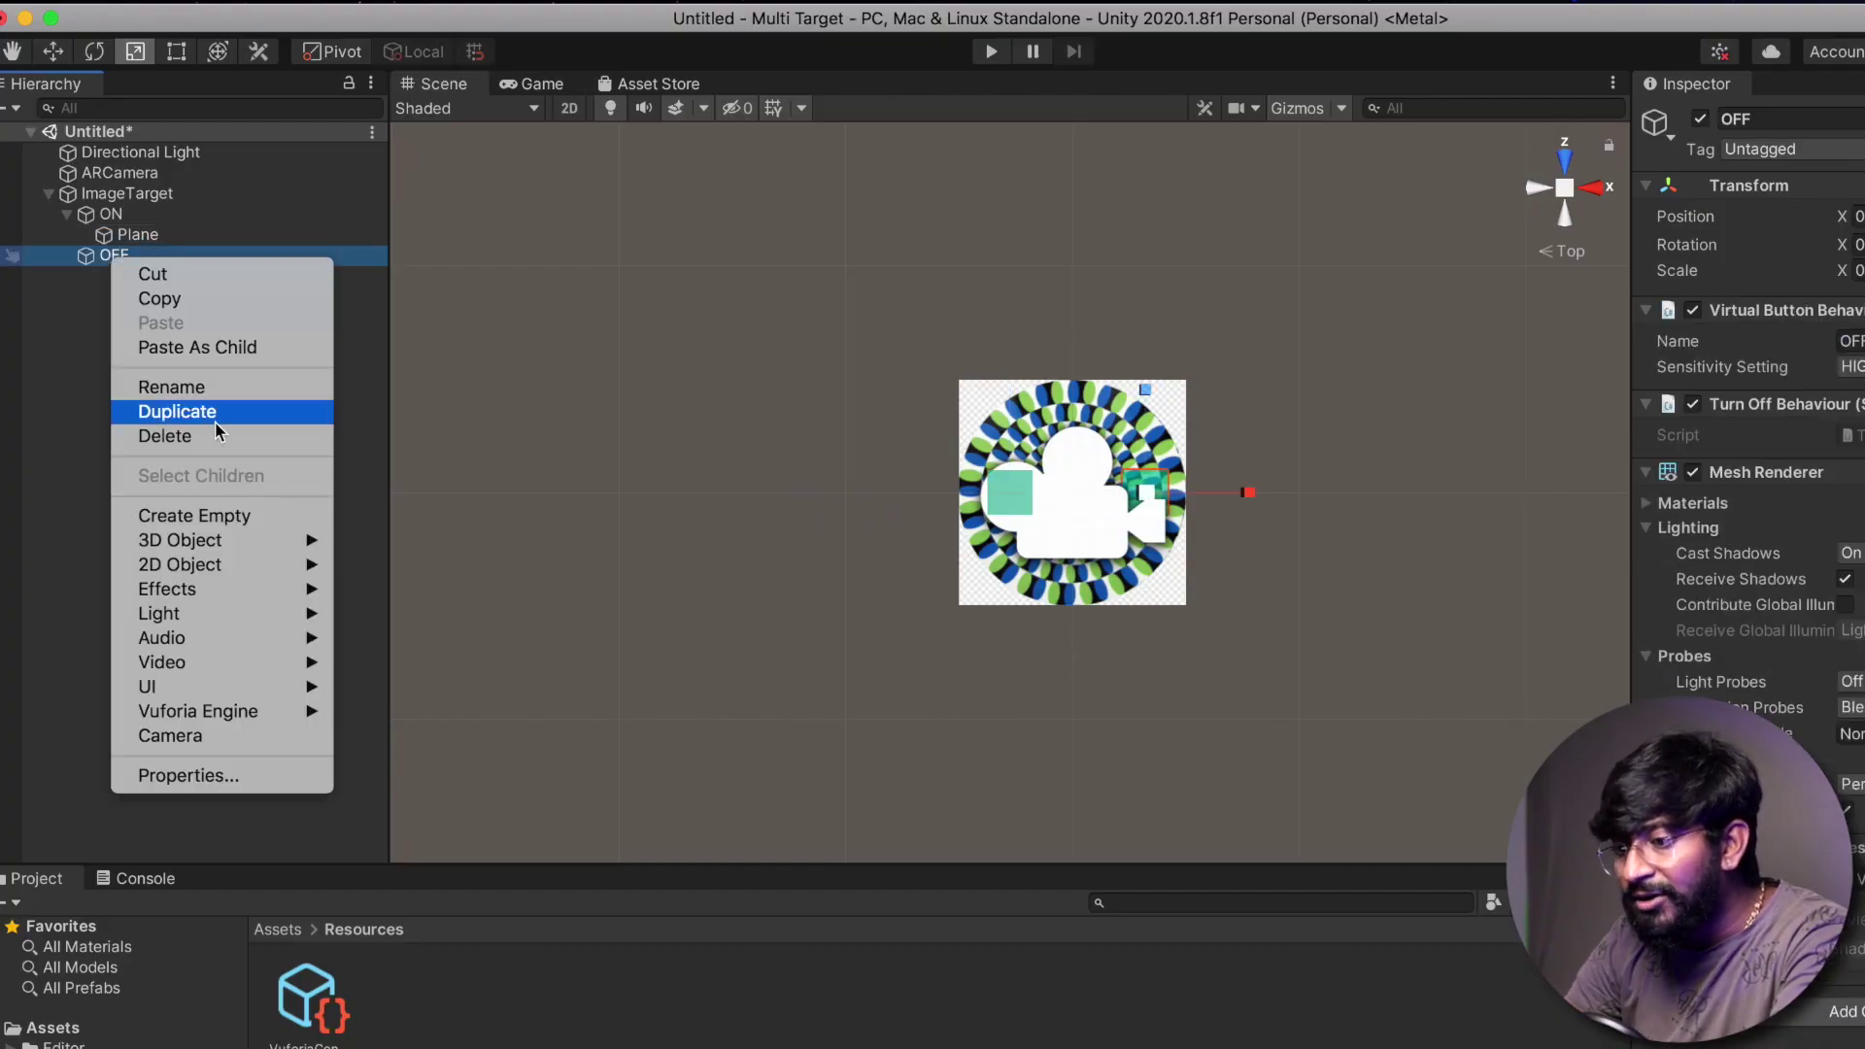
mouse_move(275, 547)
click(383, 637)
drag(1248, 493, 1159, 488)
scroll(1377, 474, up, 2)
click(1413, 522)
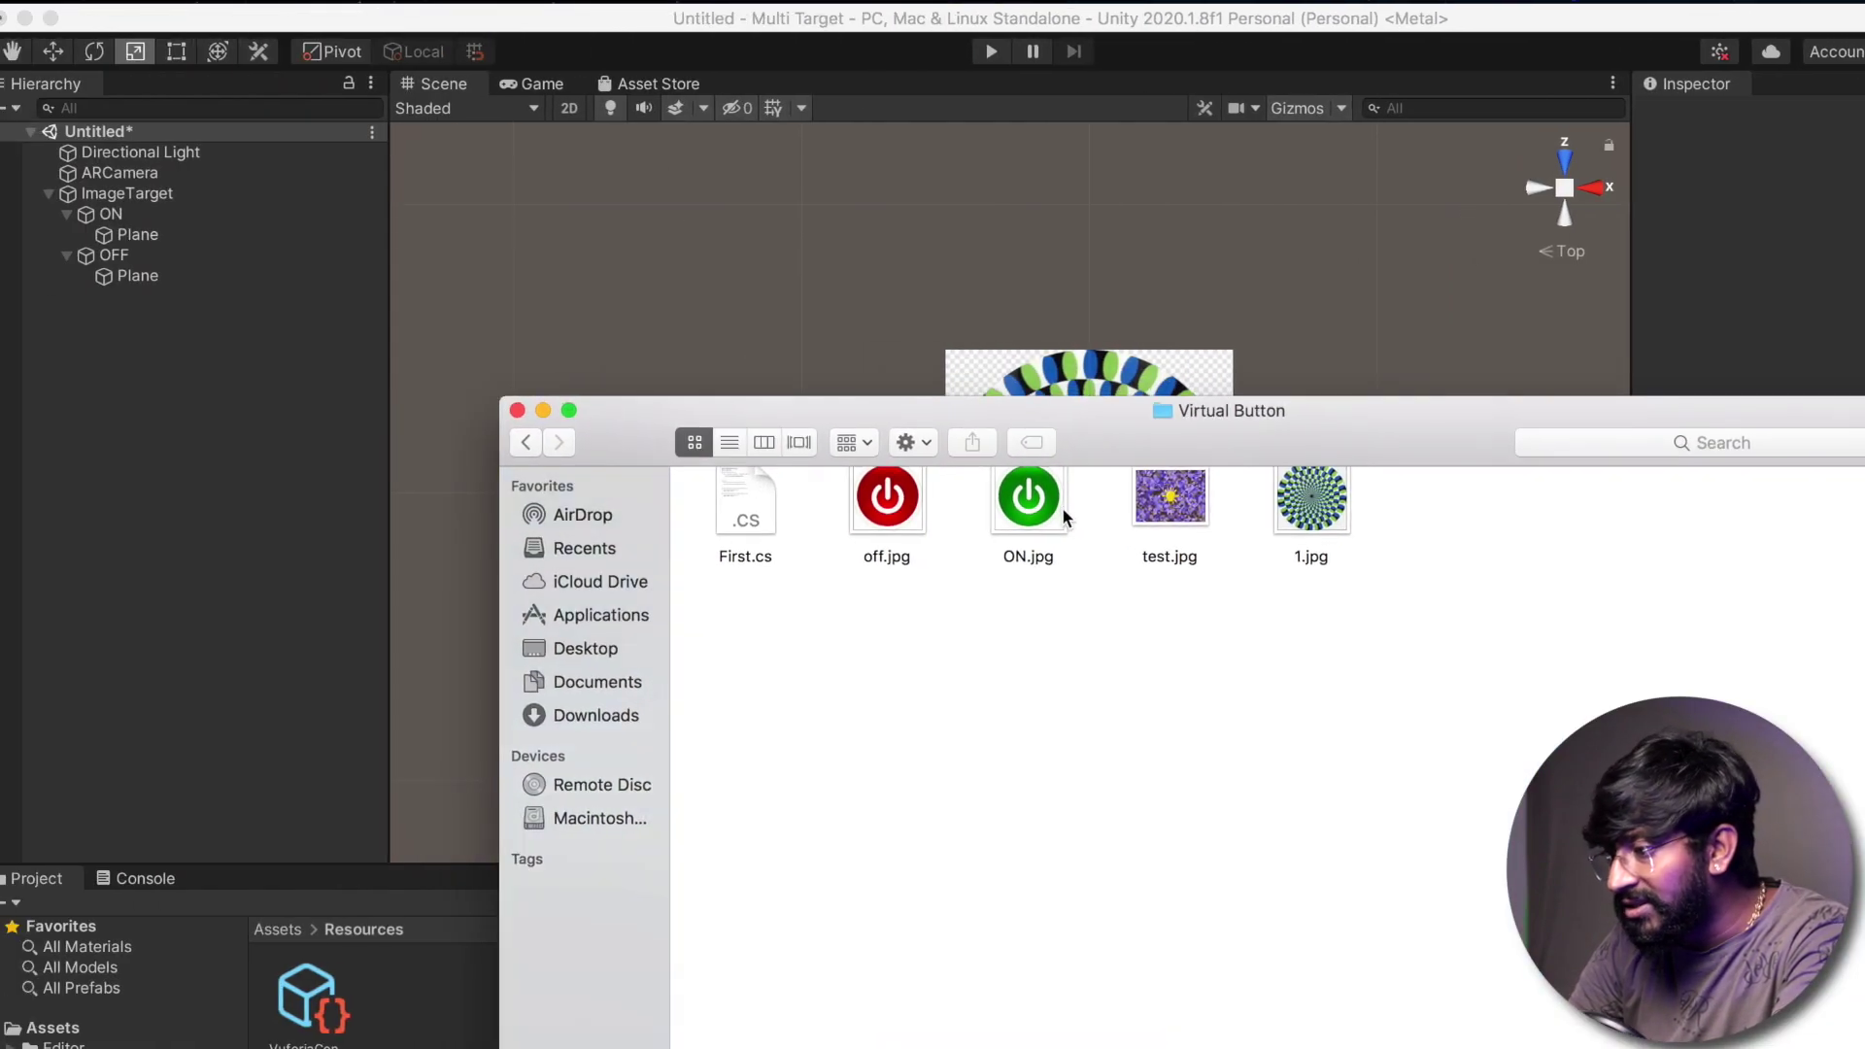
Copy ON.jpg and off.jpg into Assets/Resources and apply the ON image to the ON plane
click(1057, 518)
drag(906, 425, 1408, 222)
super+click(1396, 302)
drag(1551, 310, 629, 1029)
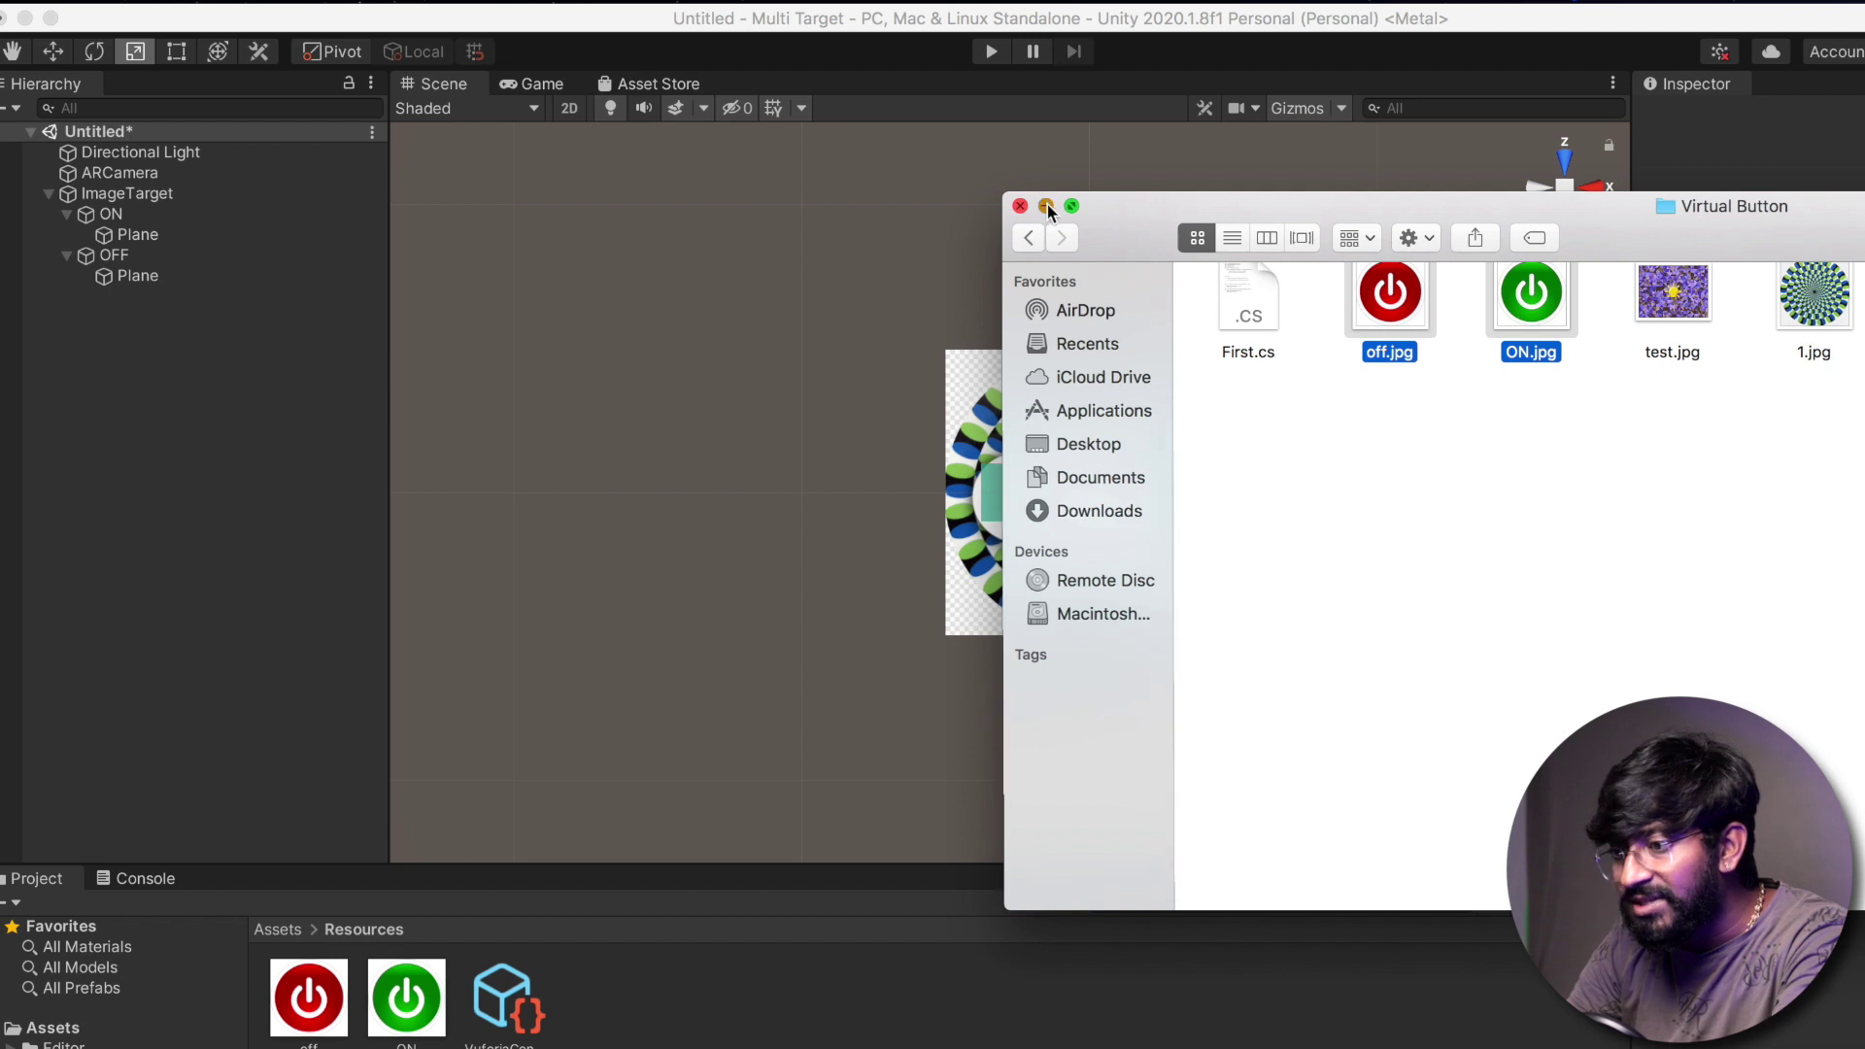
click(1045, 205)
drag(395, 1011, 146, 241)
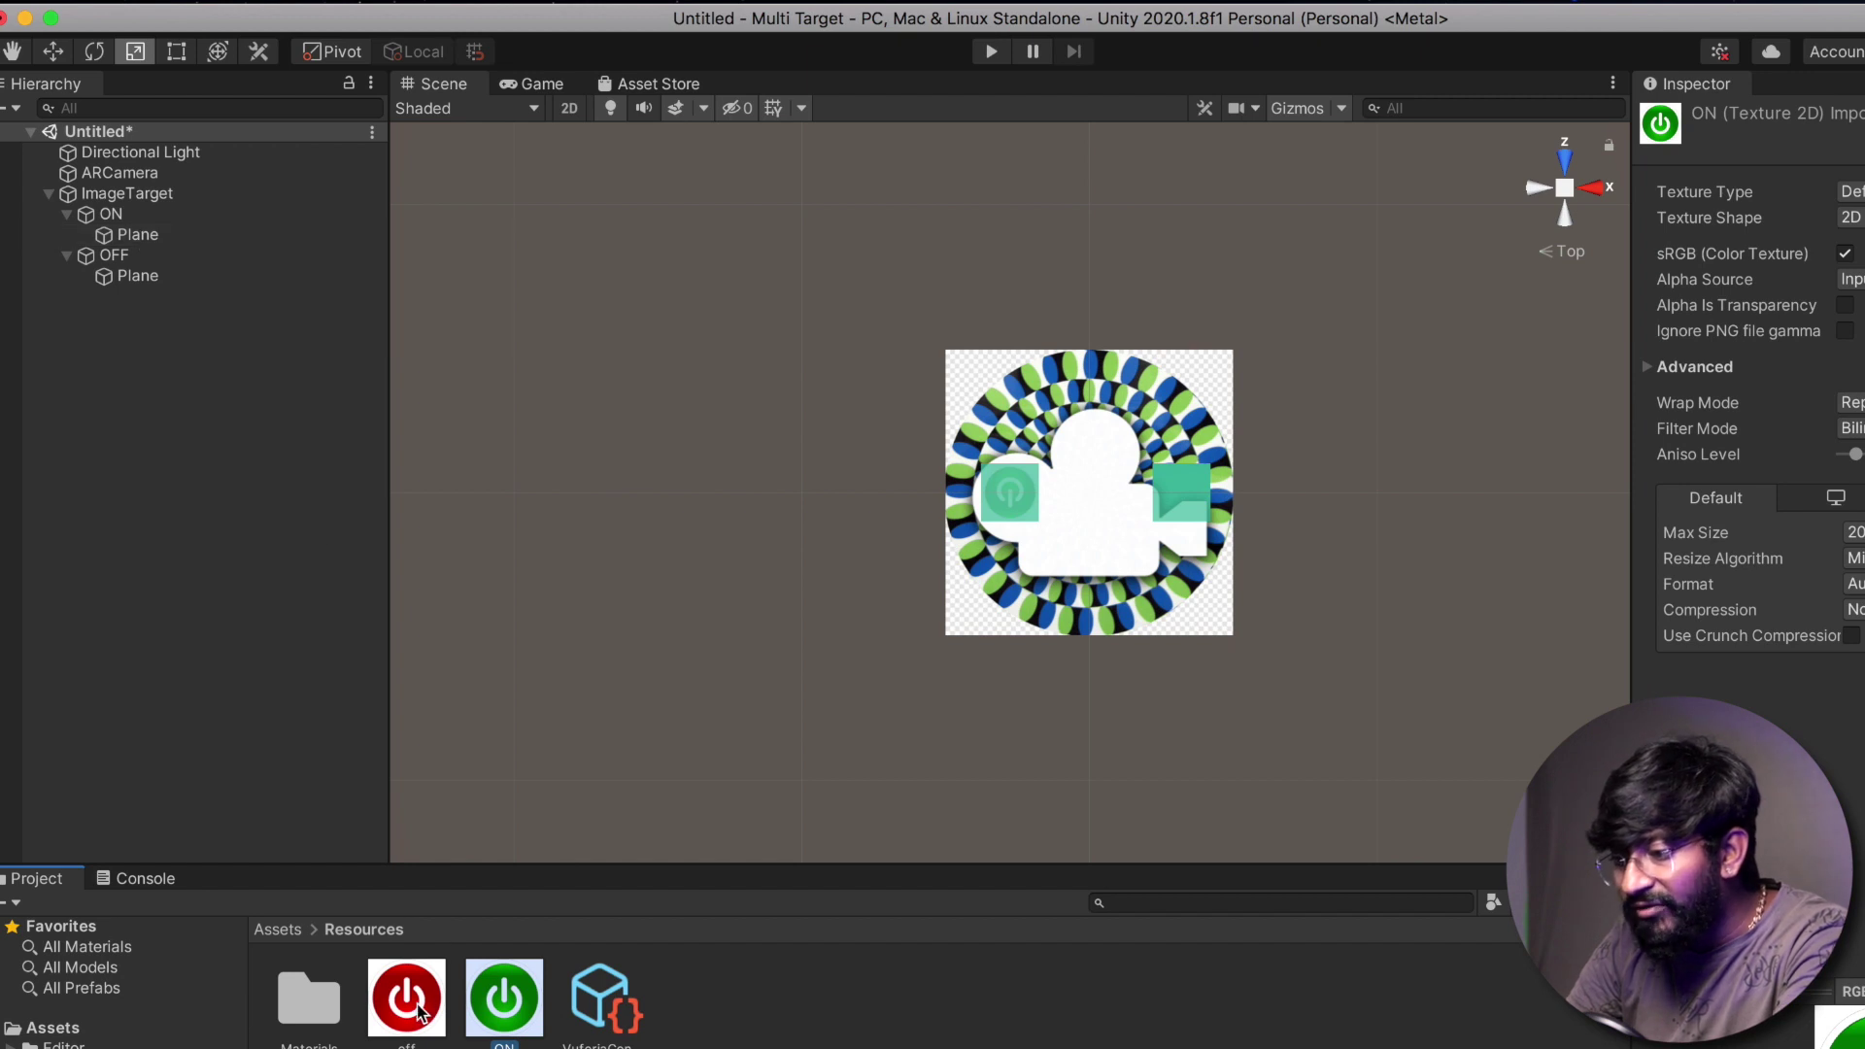
Apply the off image to the OFF plane and set both planes' Y rotation to 180
drag(418, 1010, 155, 279)
scroll(1318, 476, up, 5)
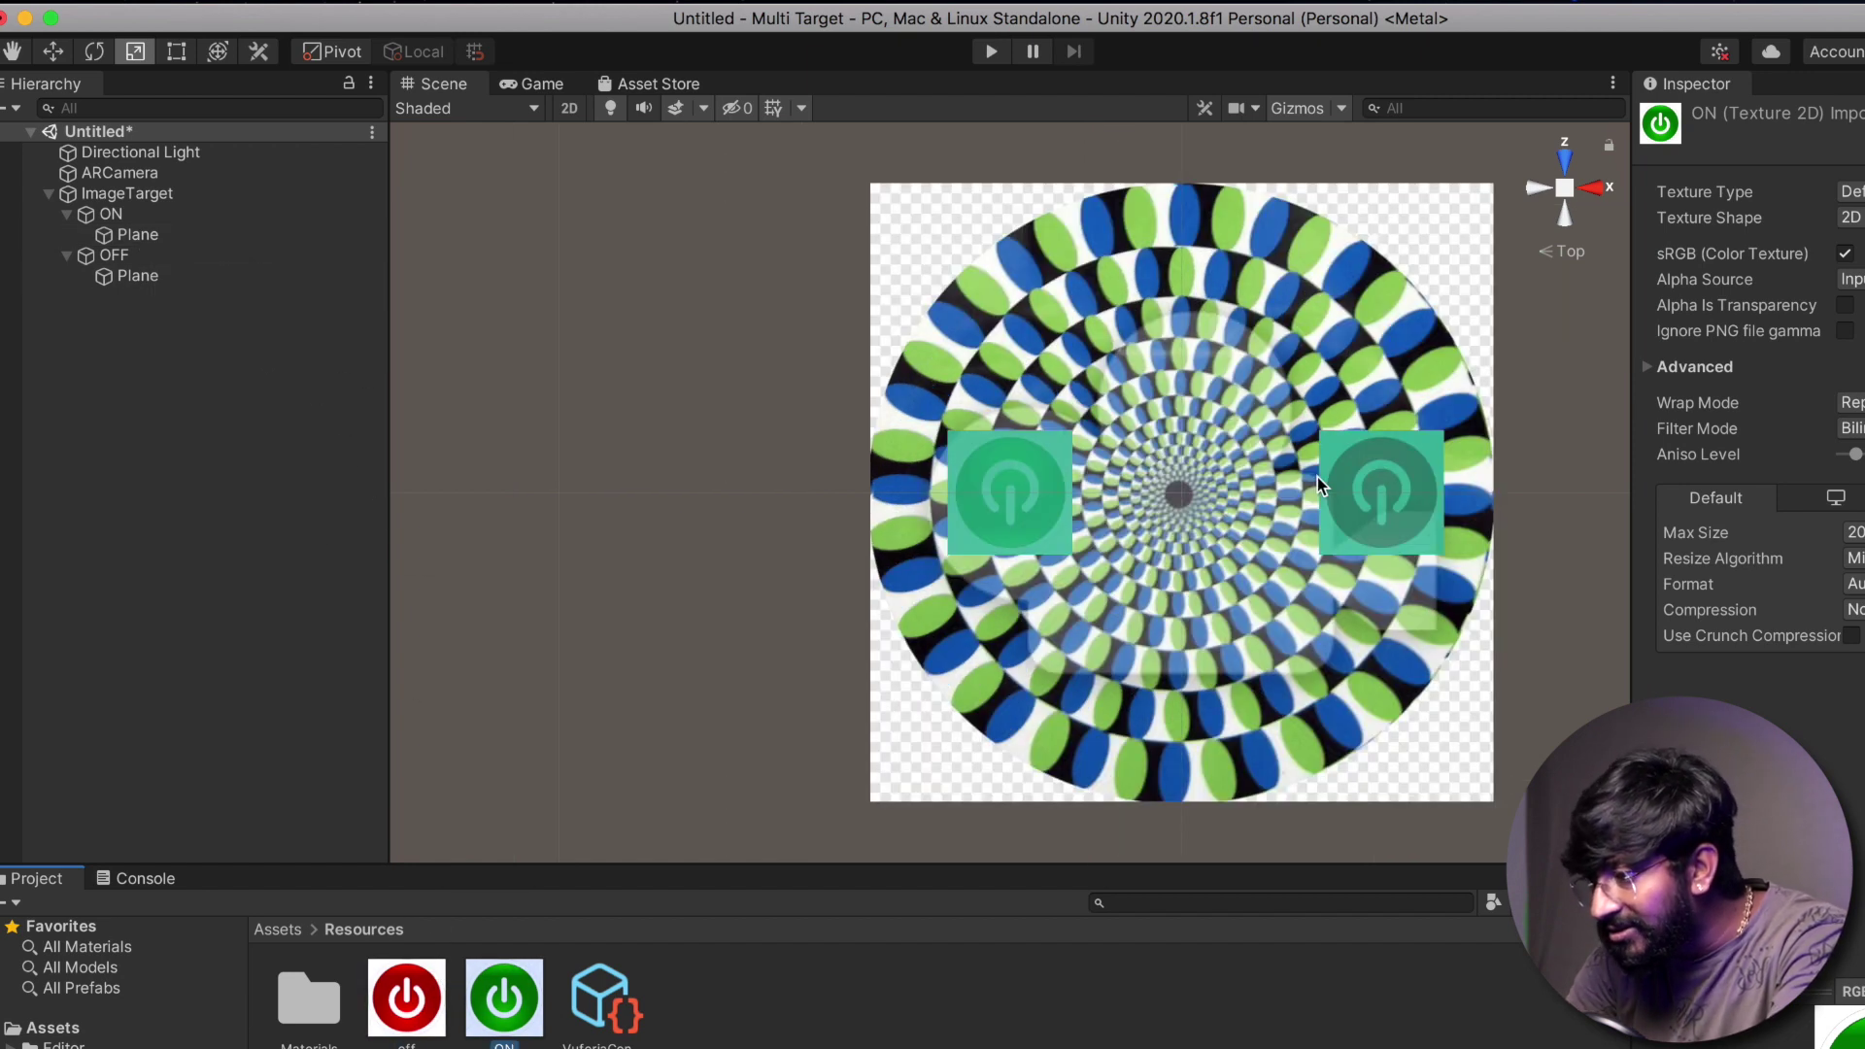
click(185, 236)
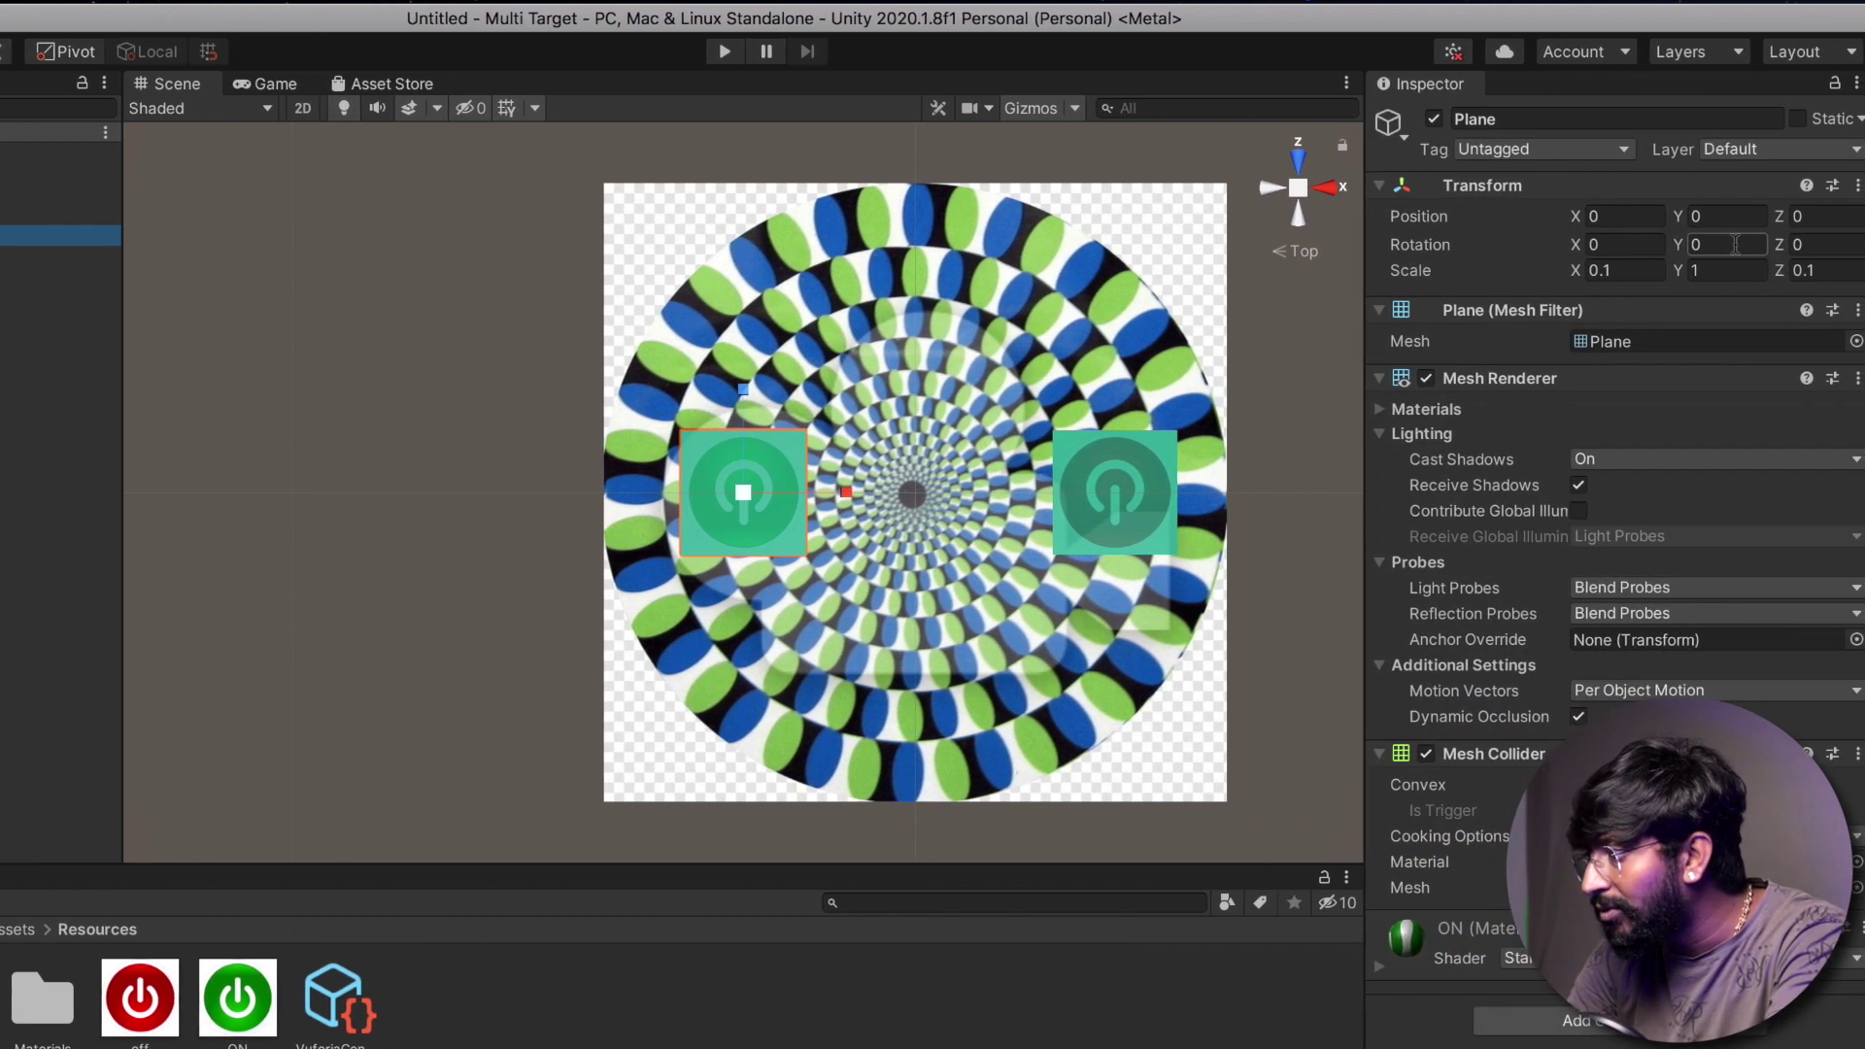
click(1736, 243)
text(180)
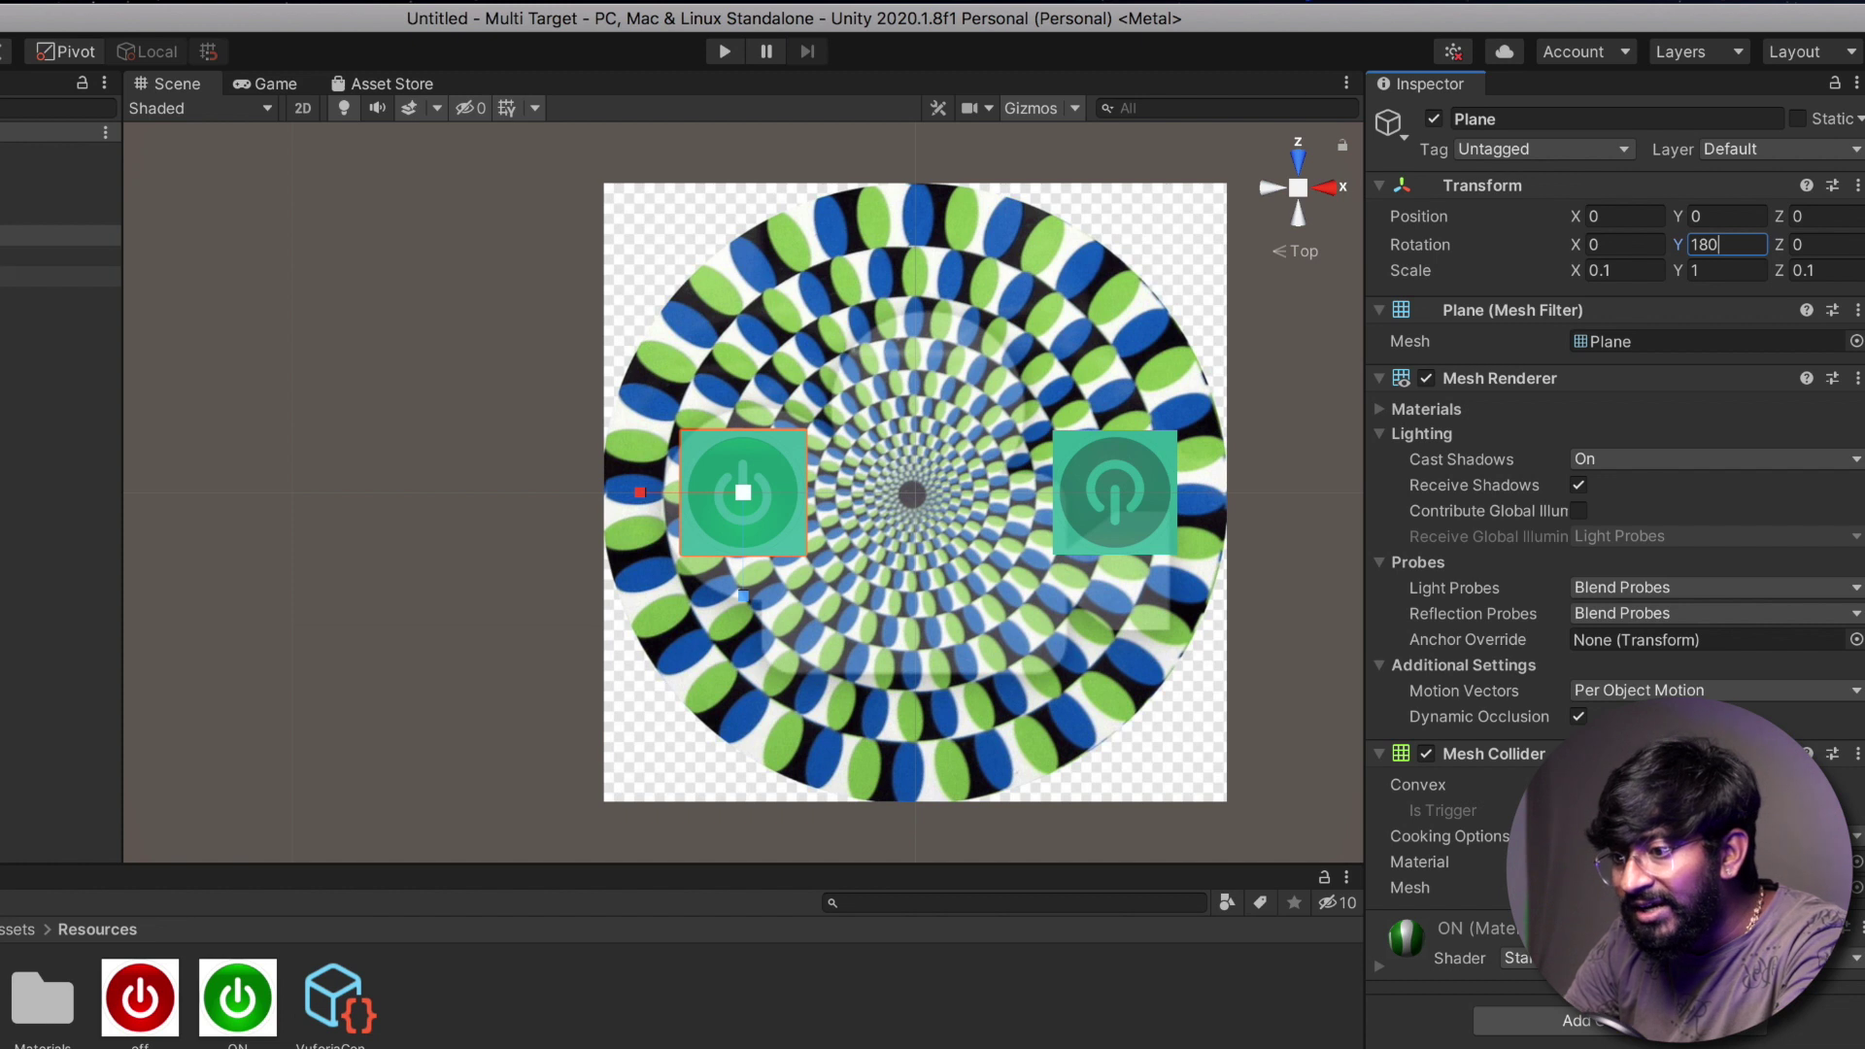
click(97, 276)
click(1730, 245)
text(180)
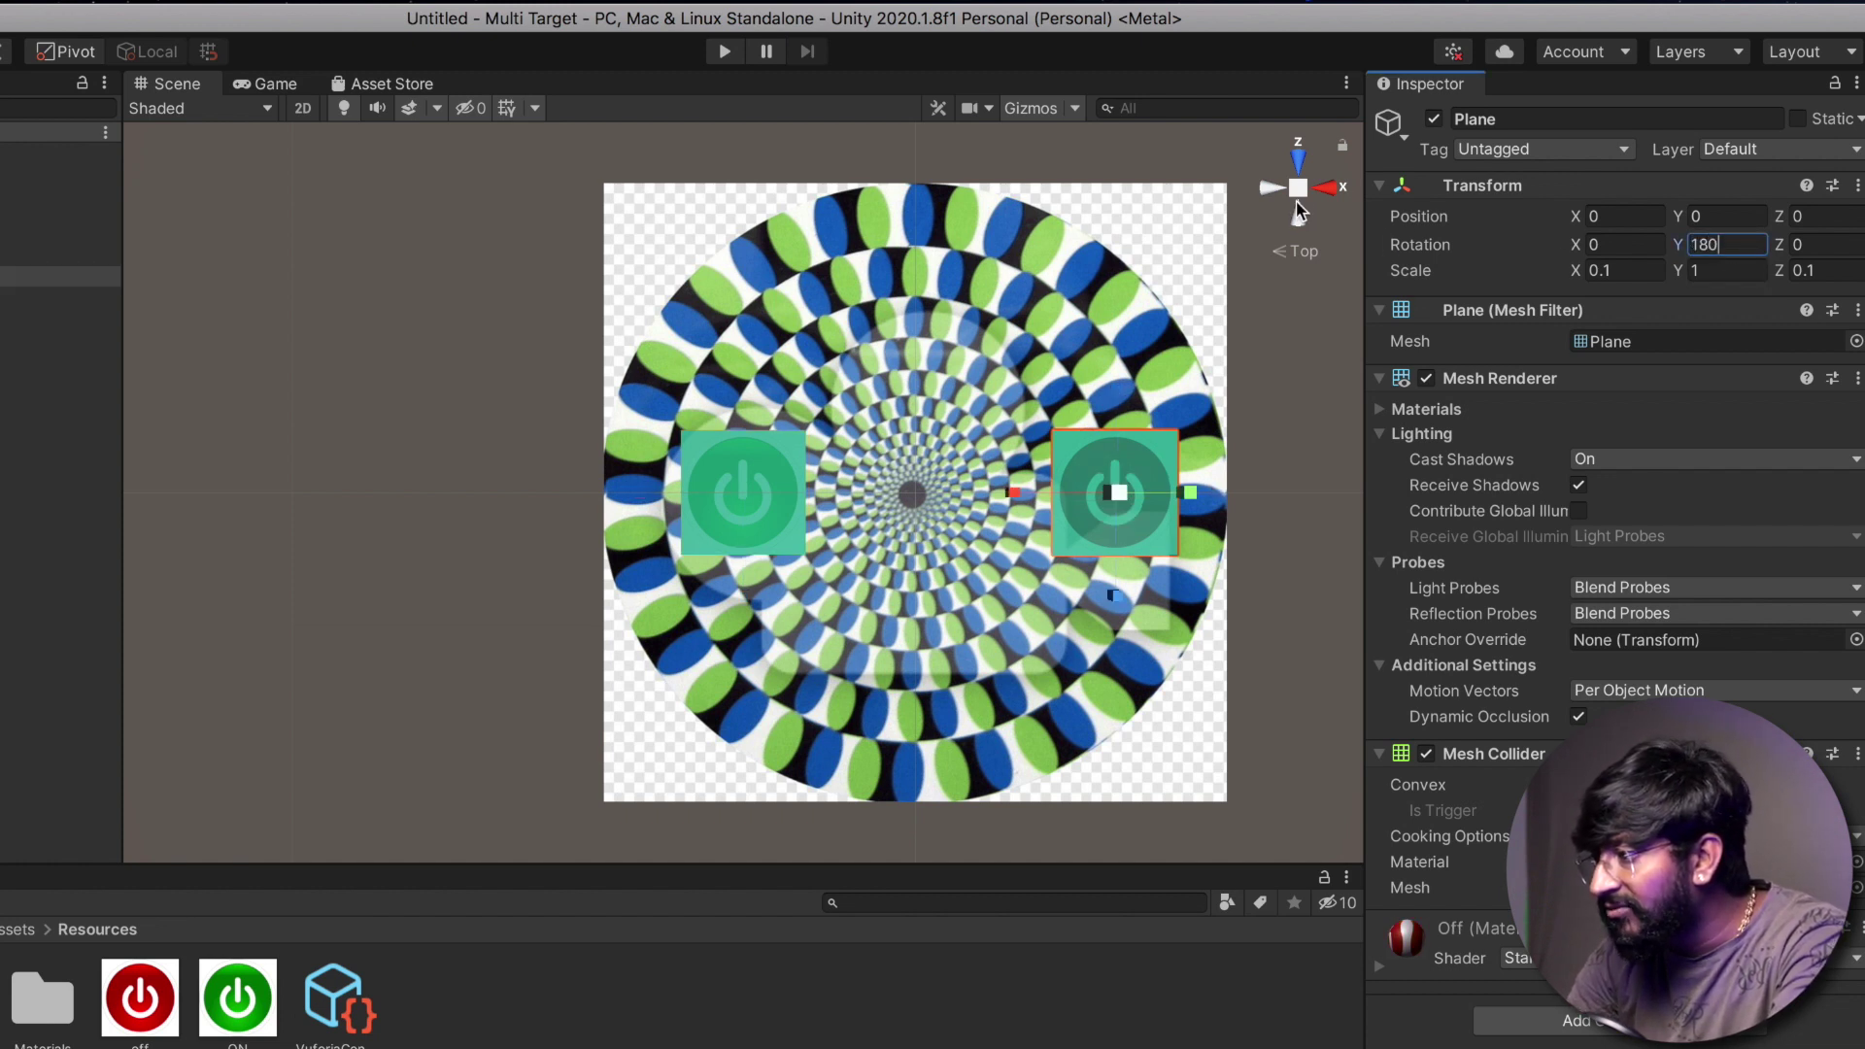
Select the button planes with the Move tool and switch the Scene view to Top
right_click(1297, 198)
click(1321, 210)
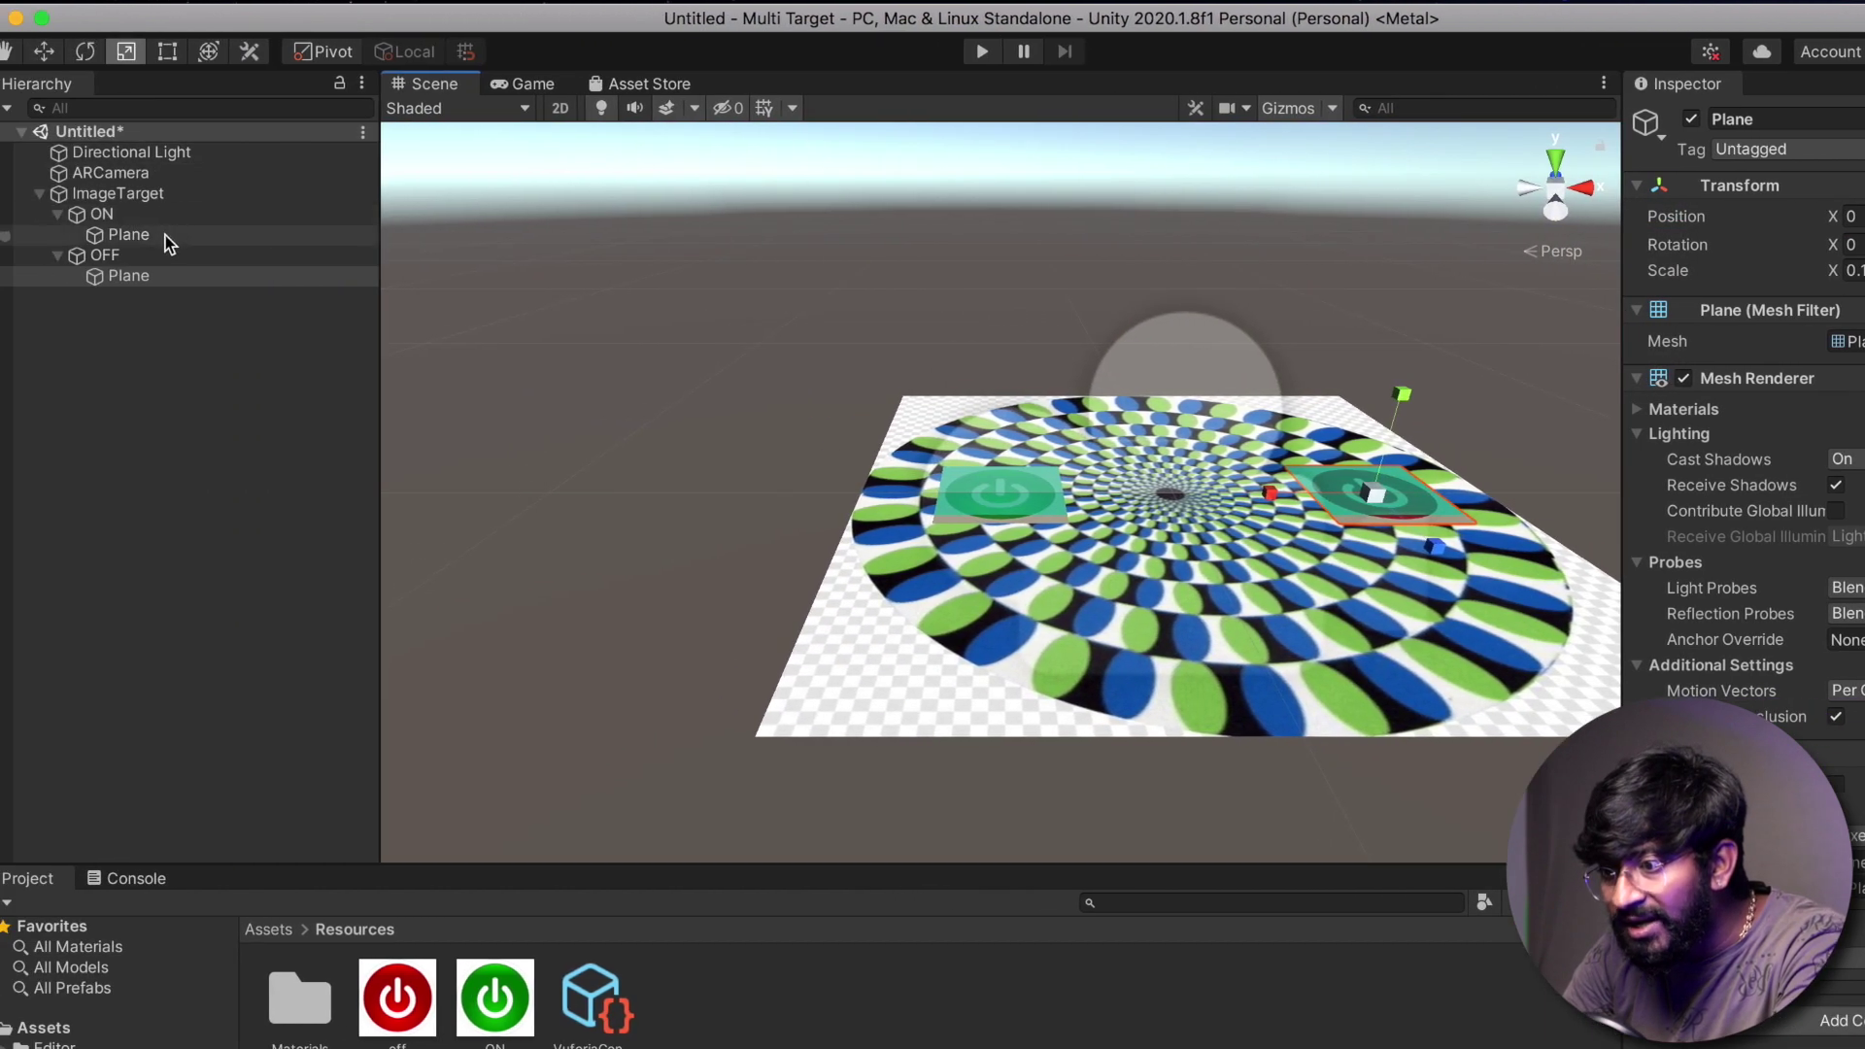
click(25, 235)
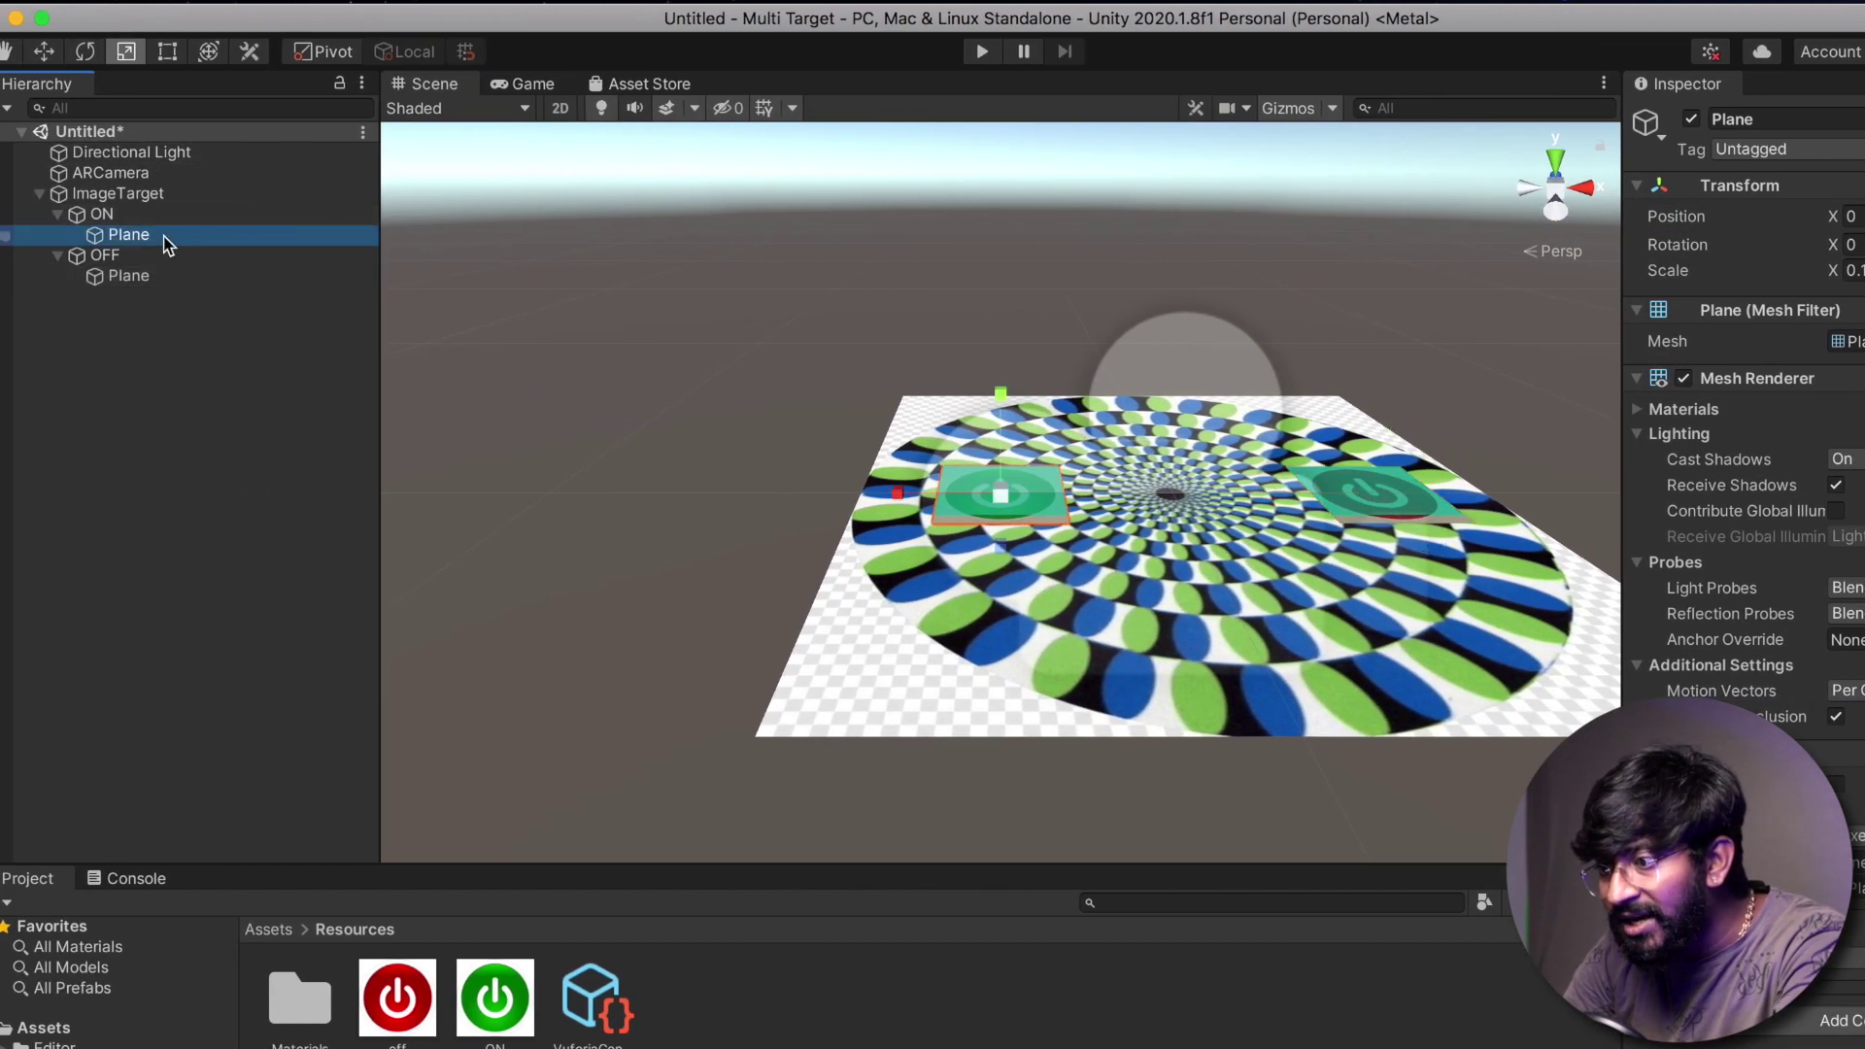
click(45, 50)
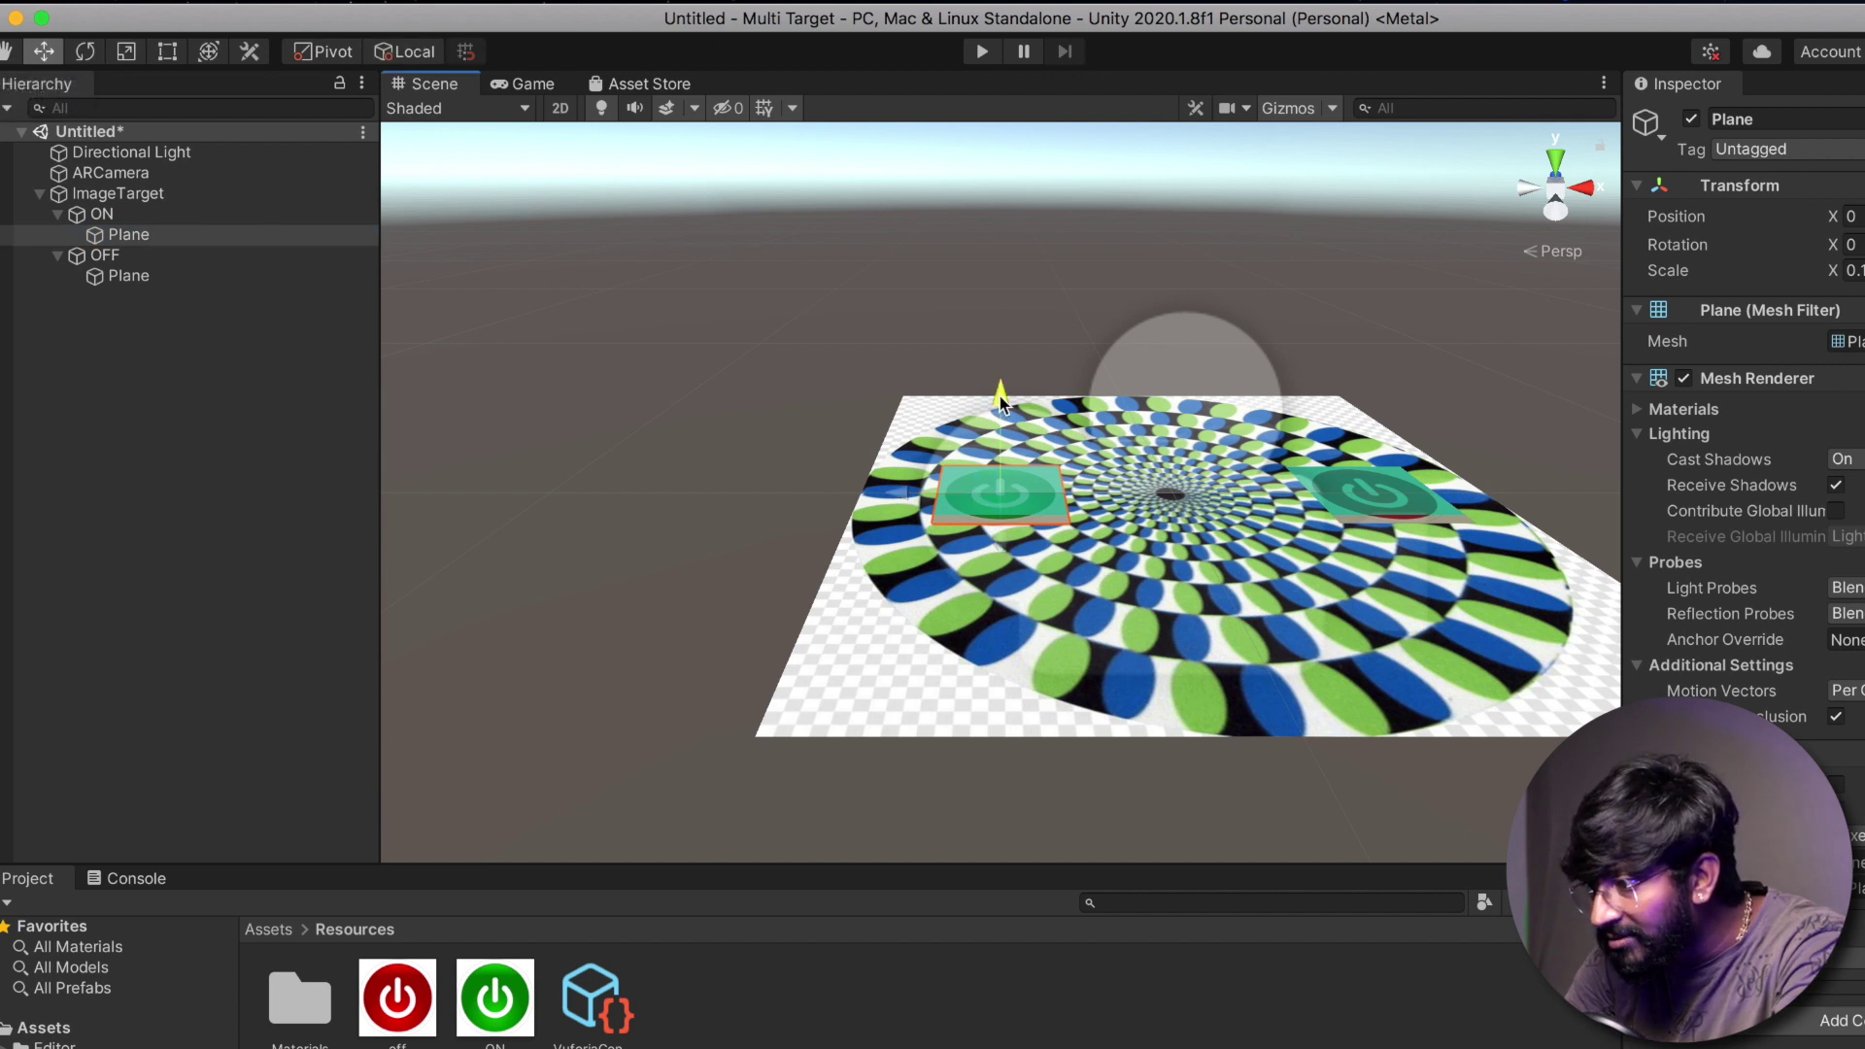
click(170, 277)
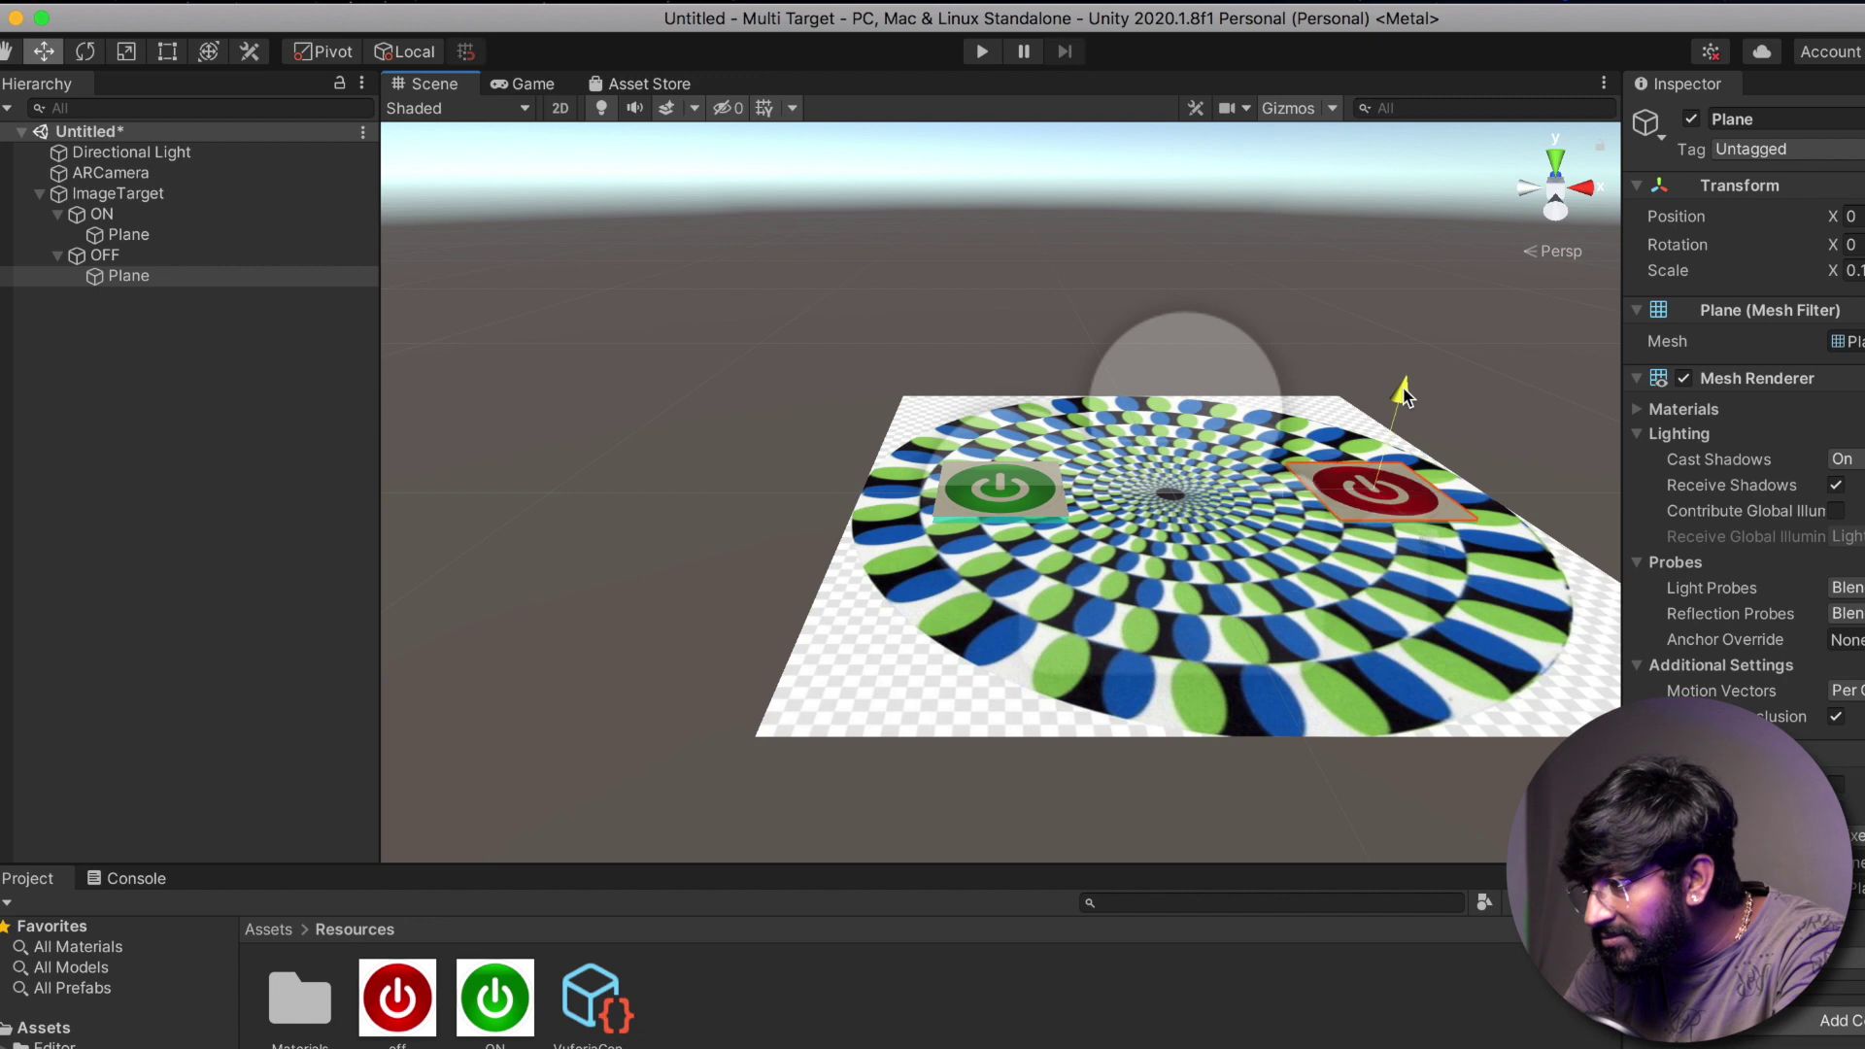
right_click(1560, 178)
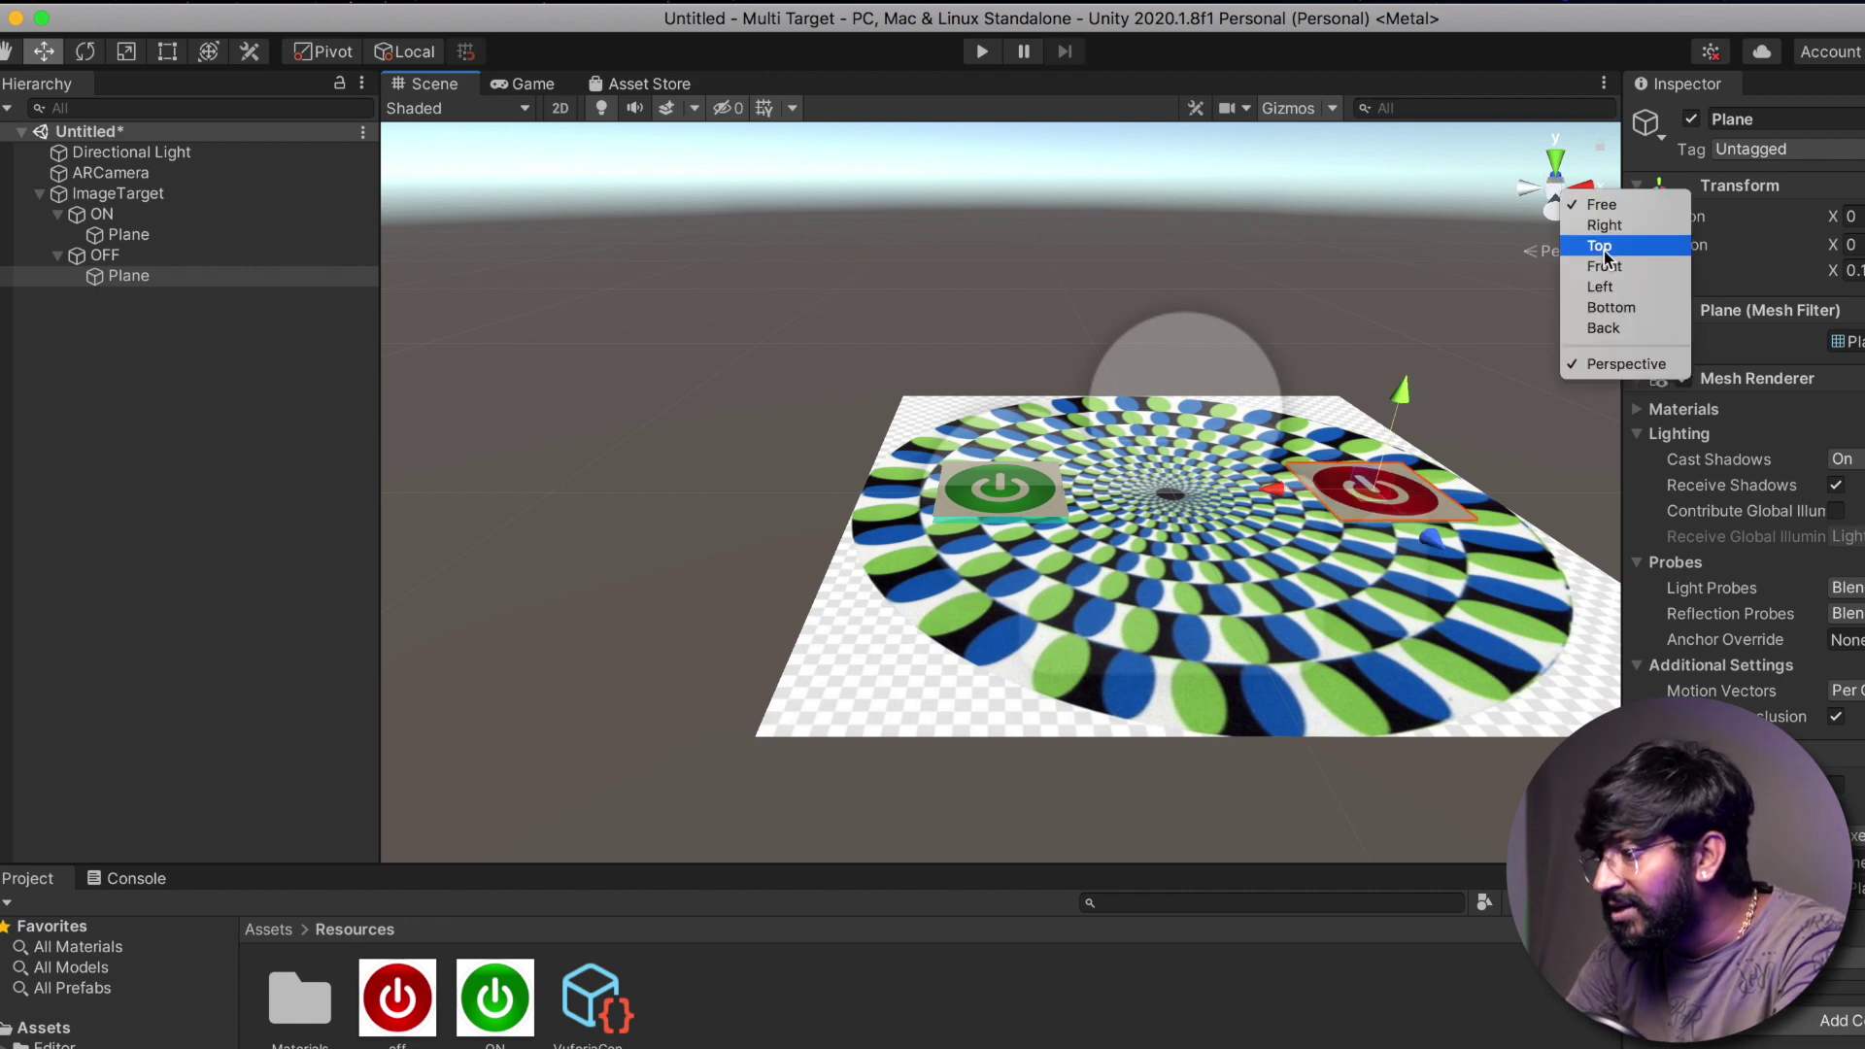
click(1605, 249)
scroll(1479, 512, down, 5)
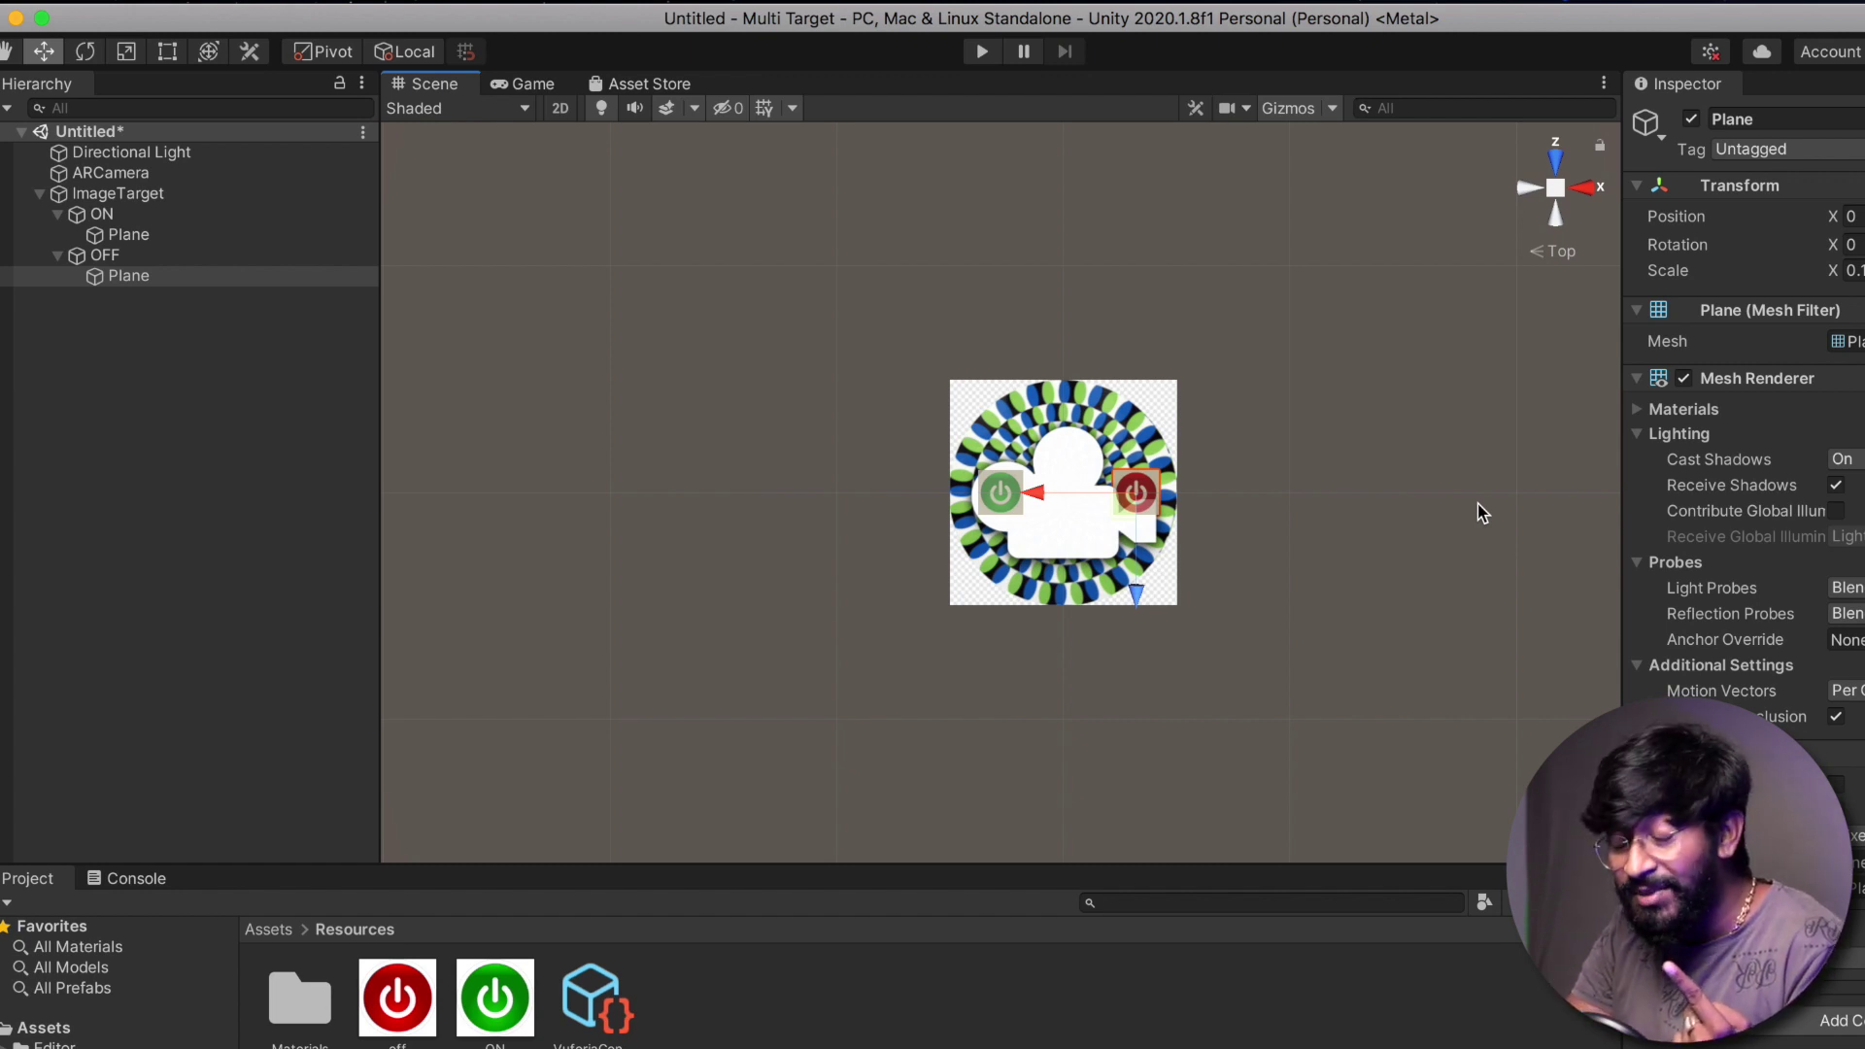
Add an Image Target using multi's 'test' target and move it to X 1.293 beside the spiral
right_click(171, 419)
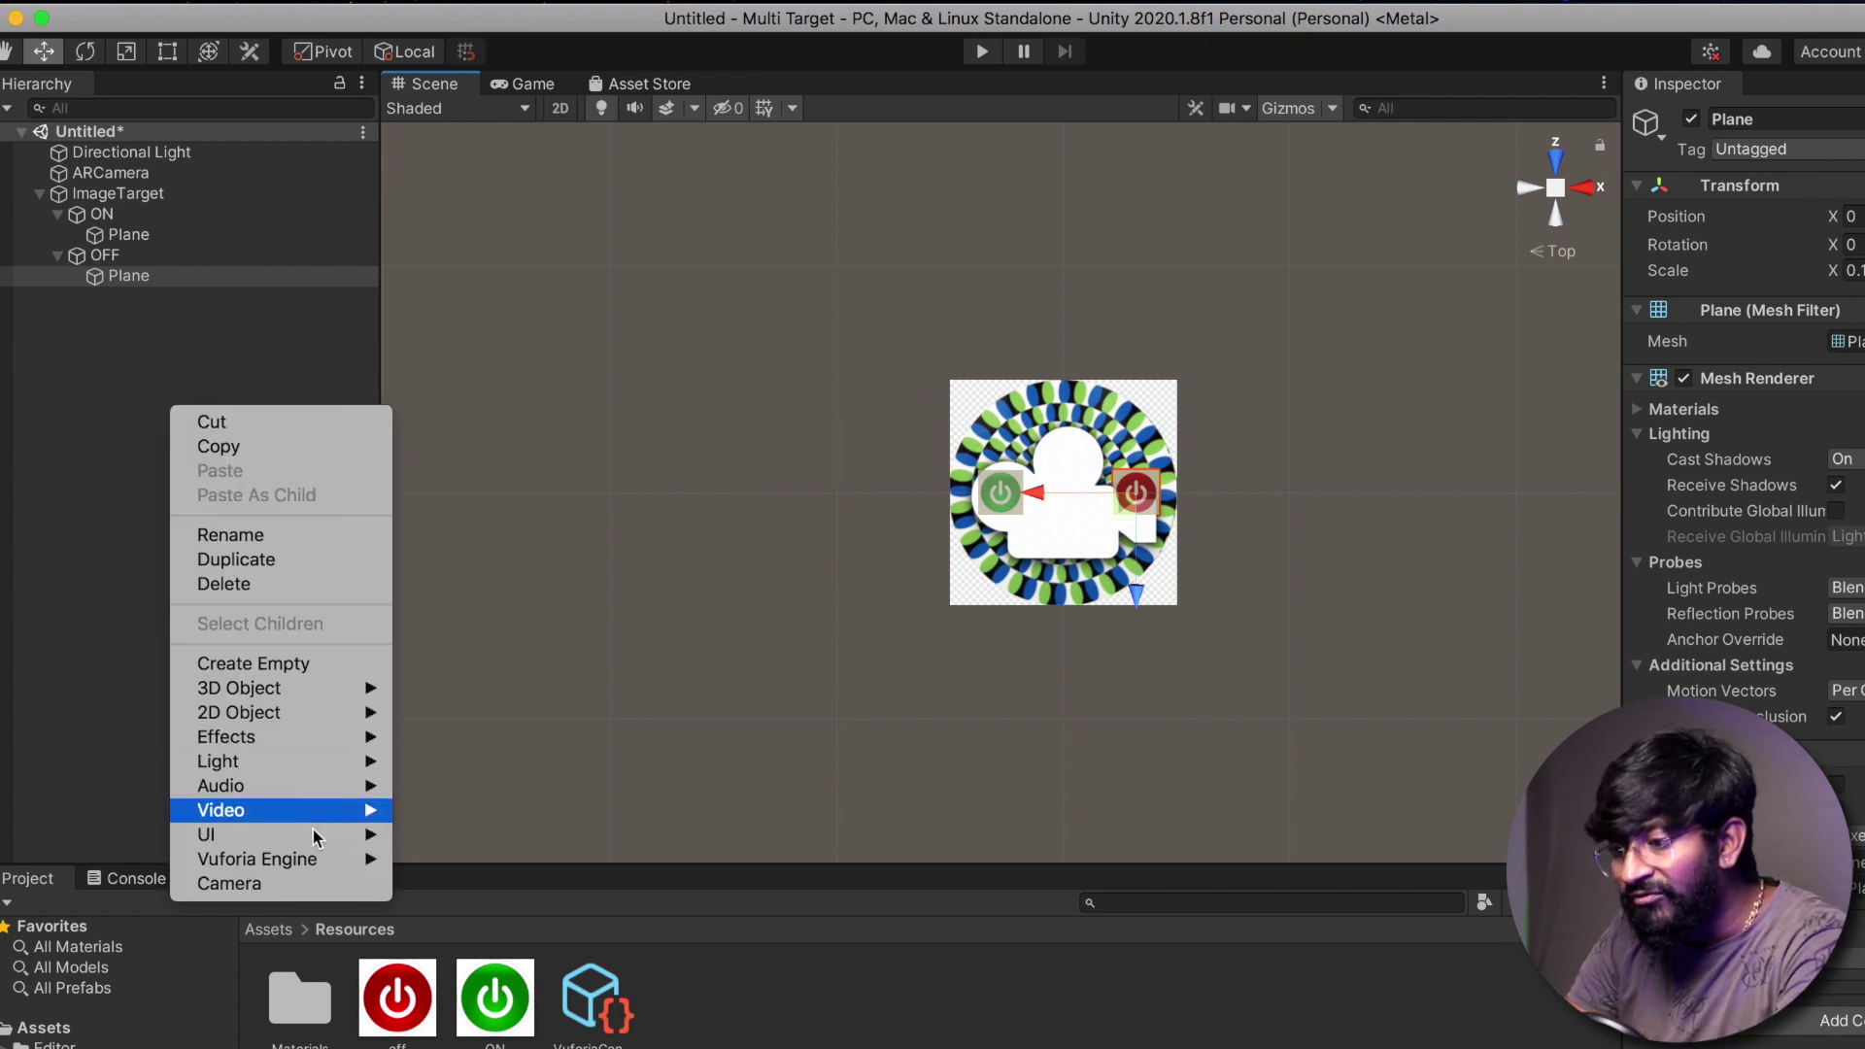
mouse_move(318, 859)
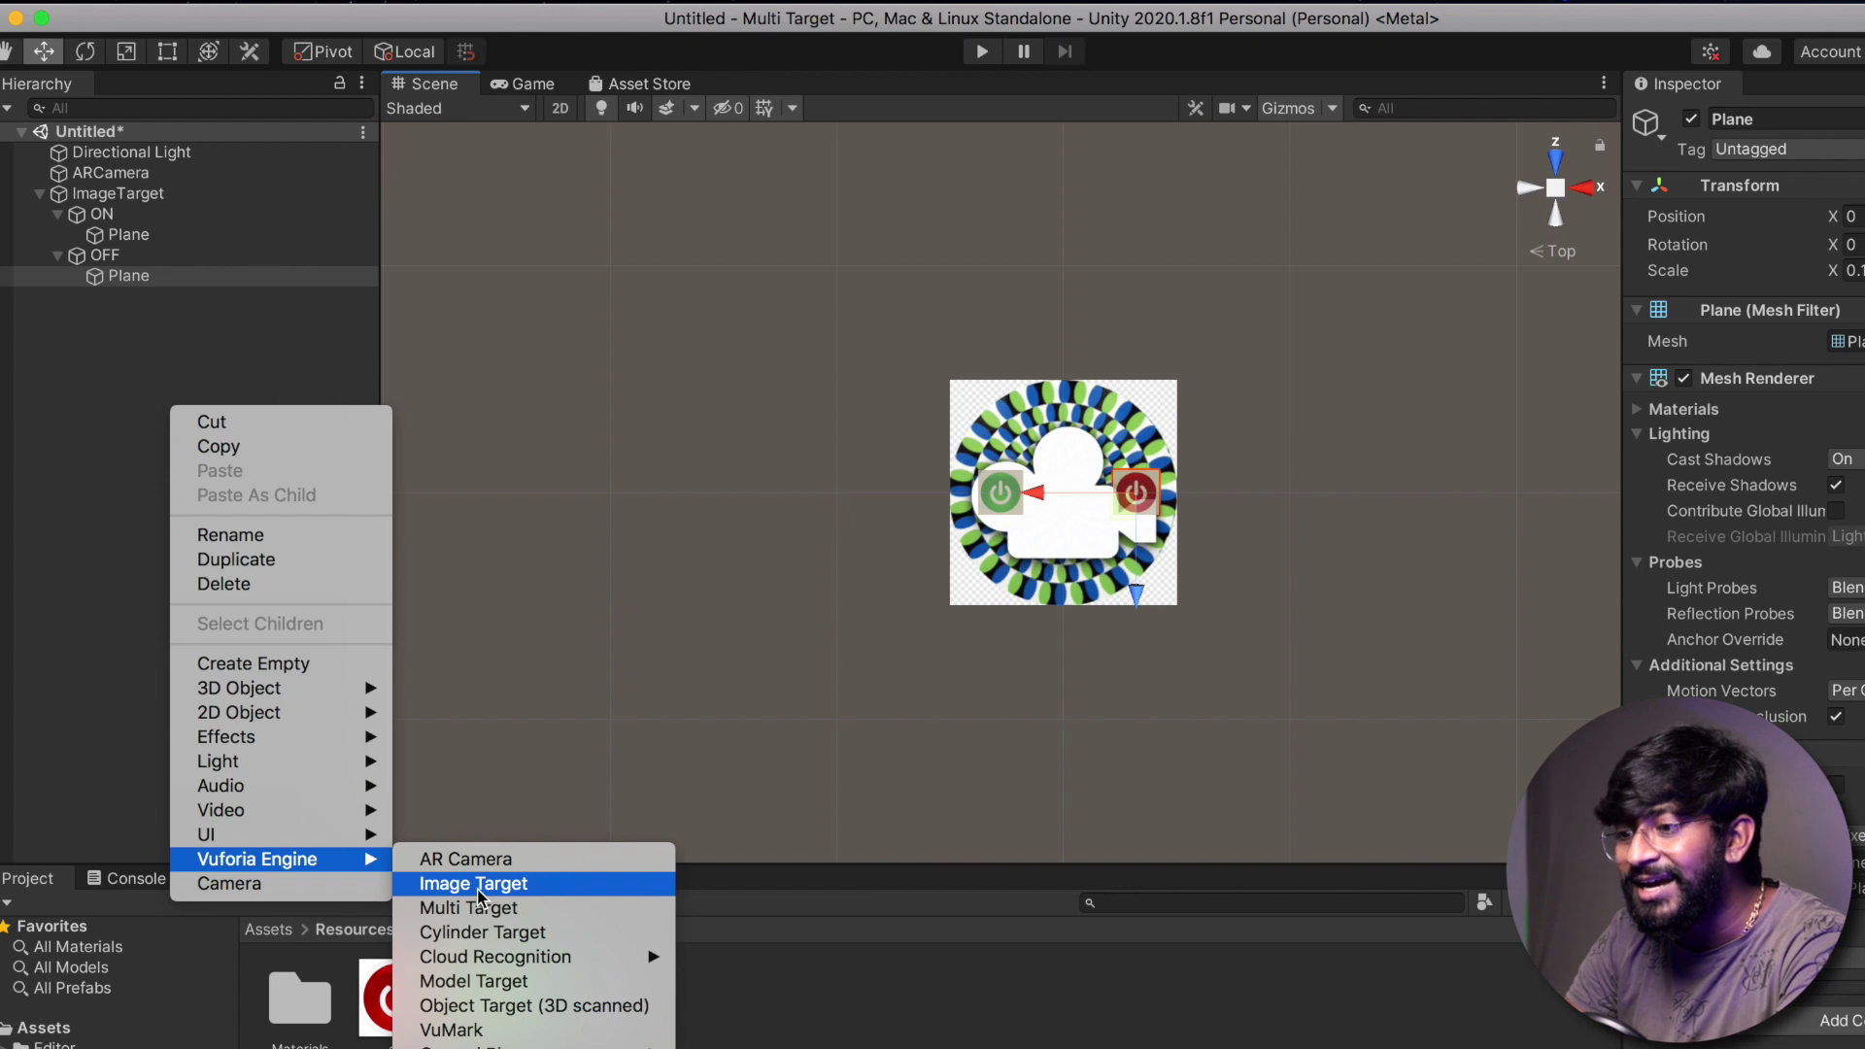
click(474, 884)
click(131, 297)
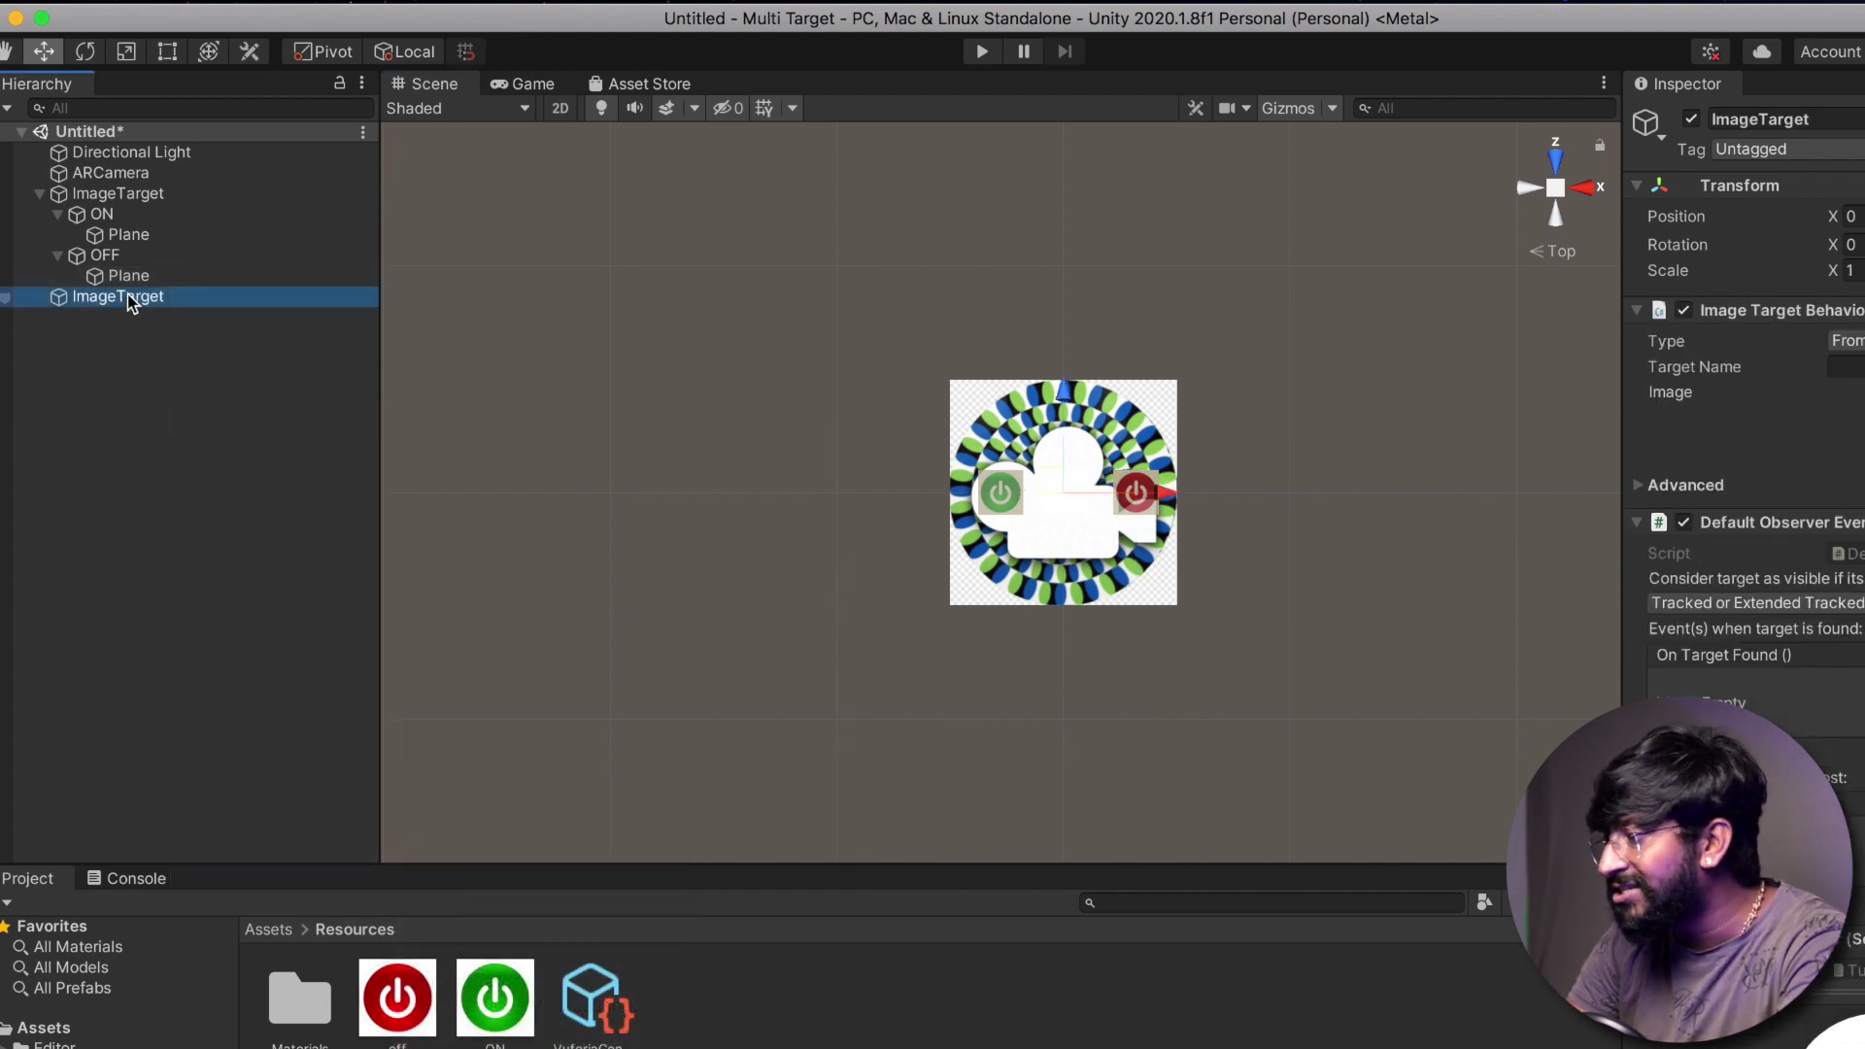
click(1797, 340)
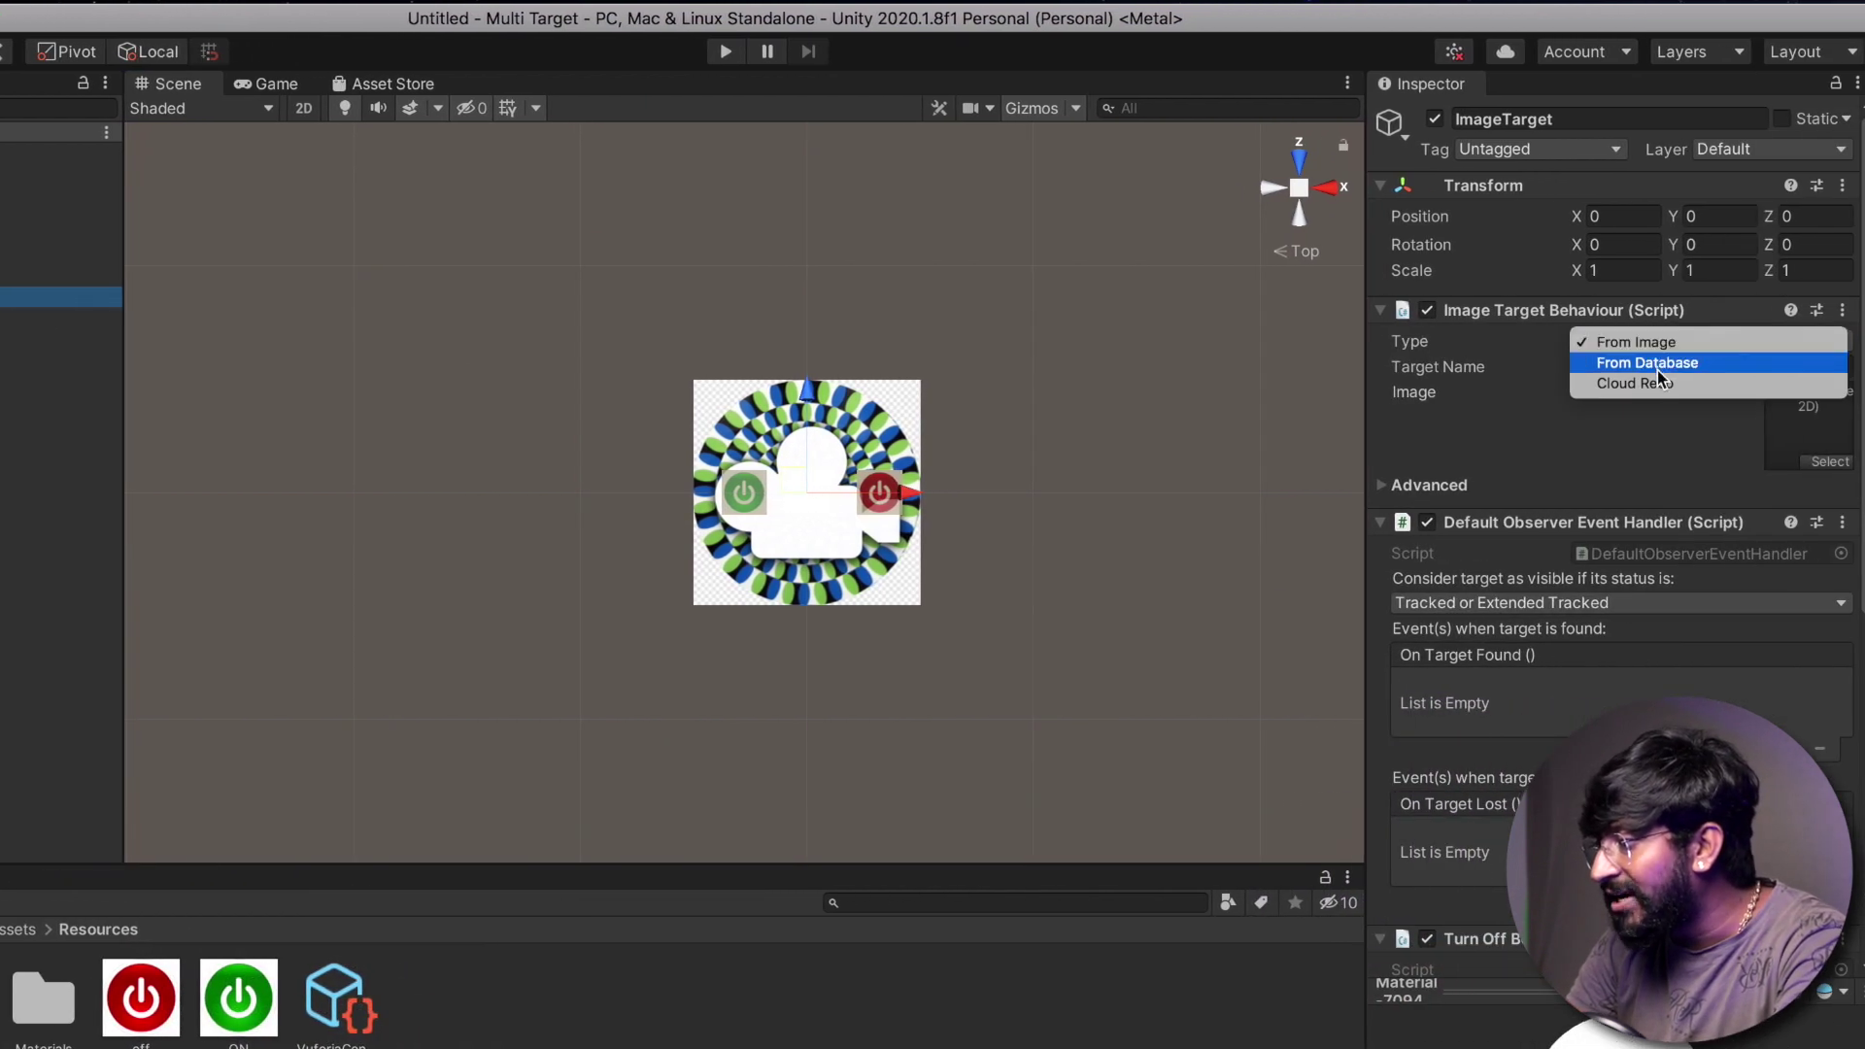
click(1797, 363)
click(1638, 375)
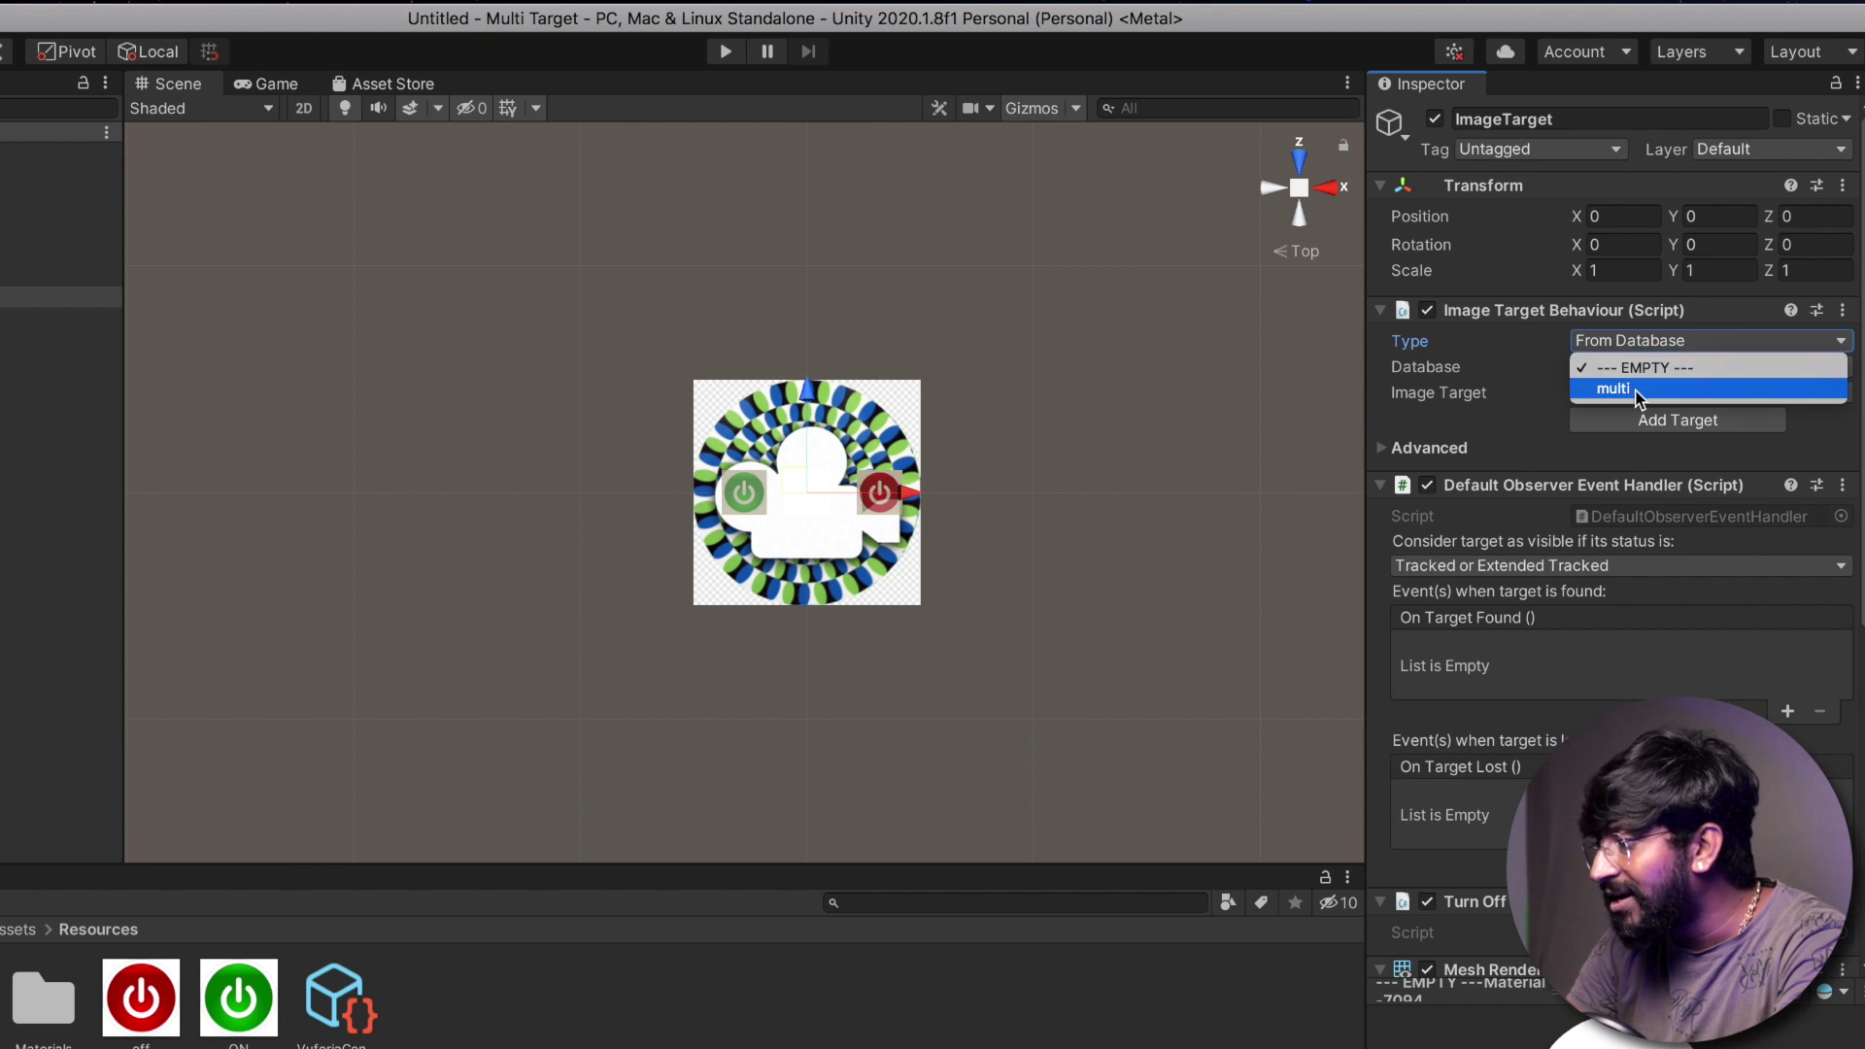
click(1638, 394)
click(1638, 393)
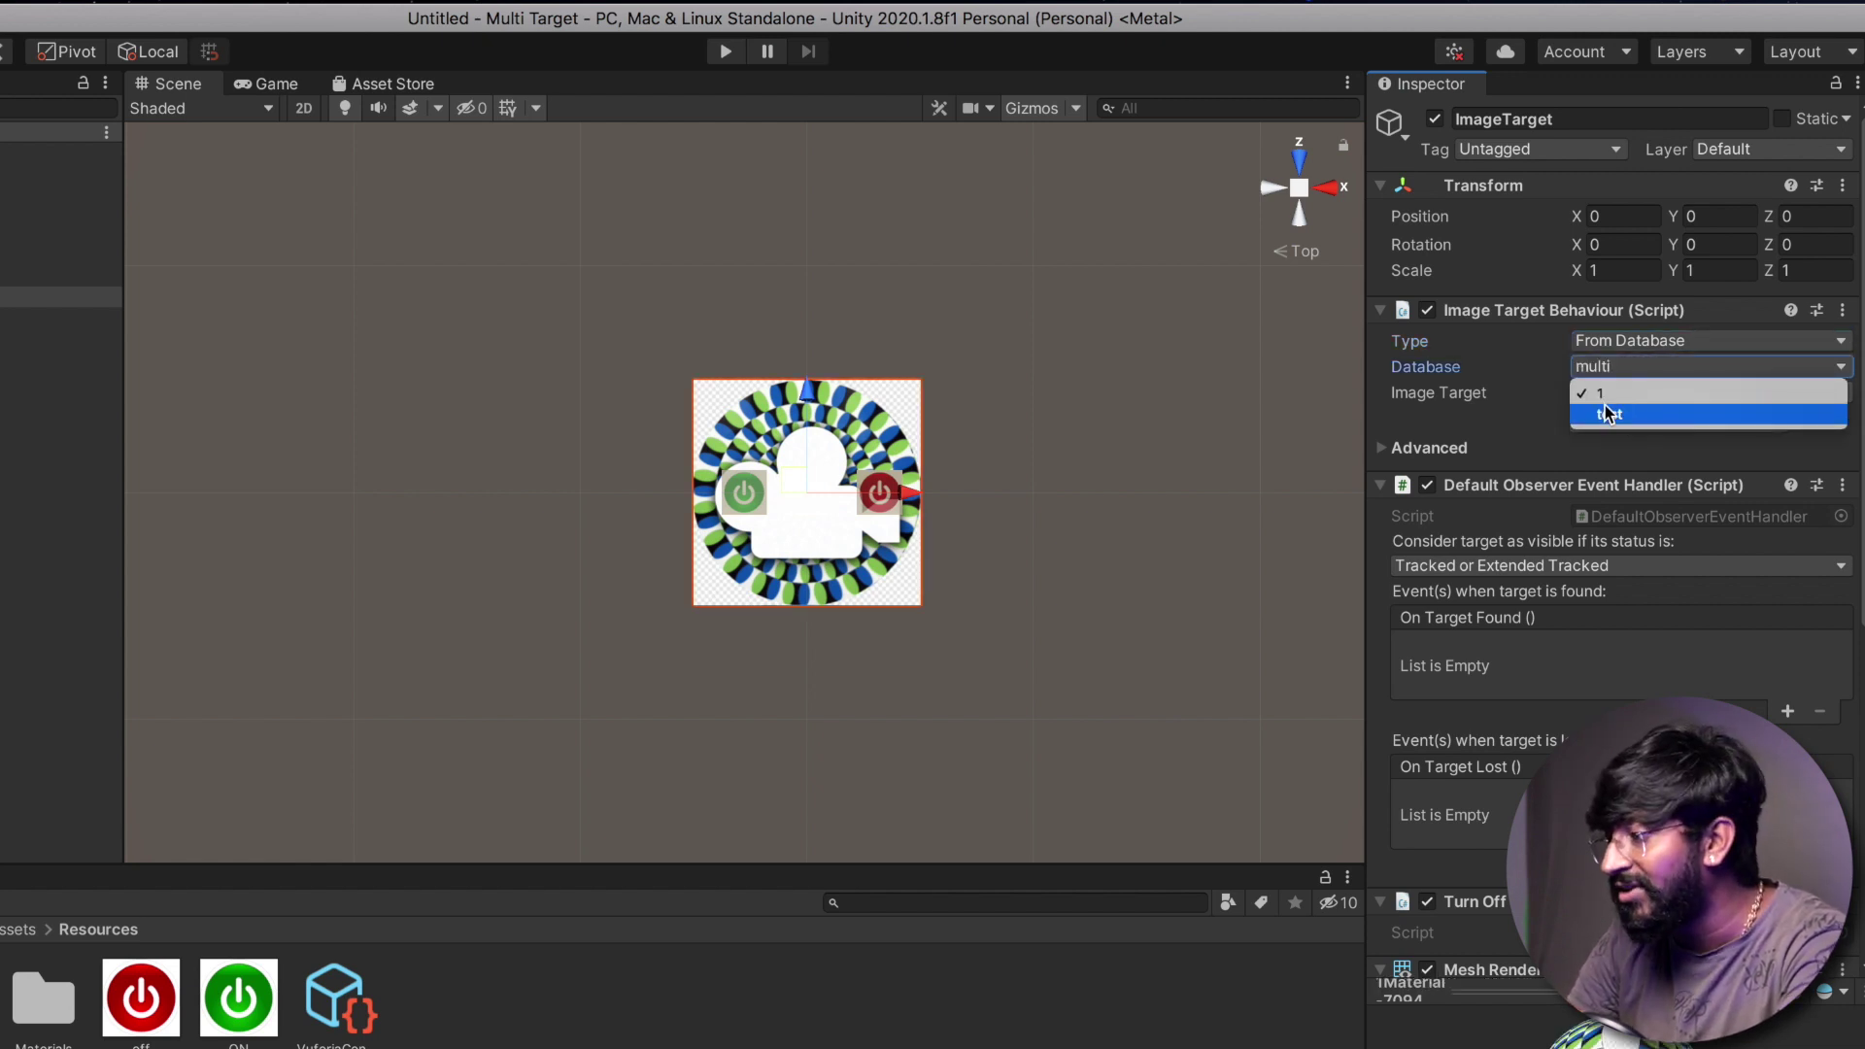
click(1620, 416)
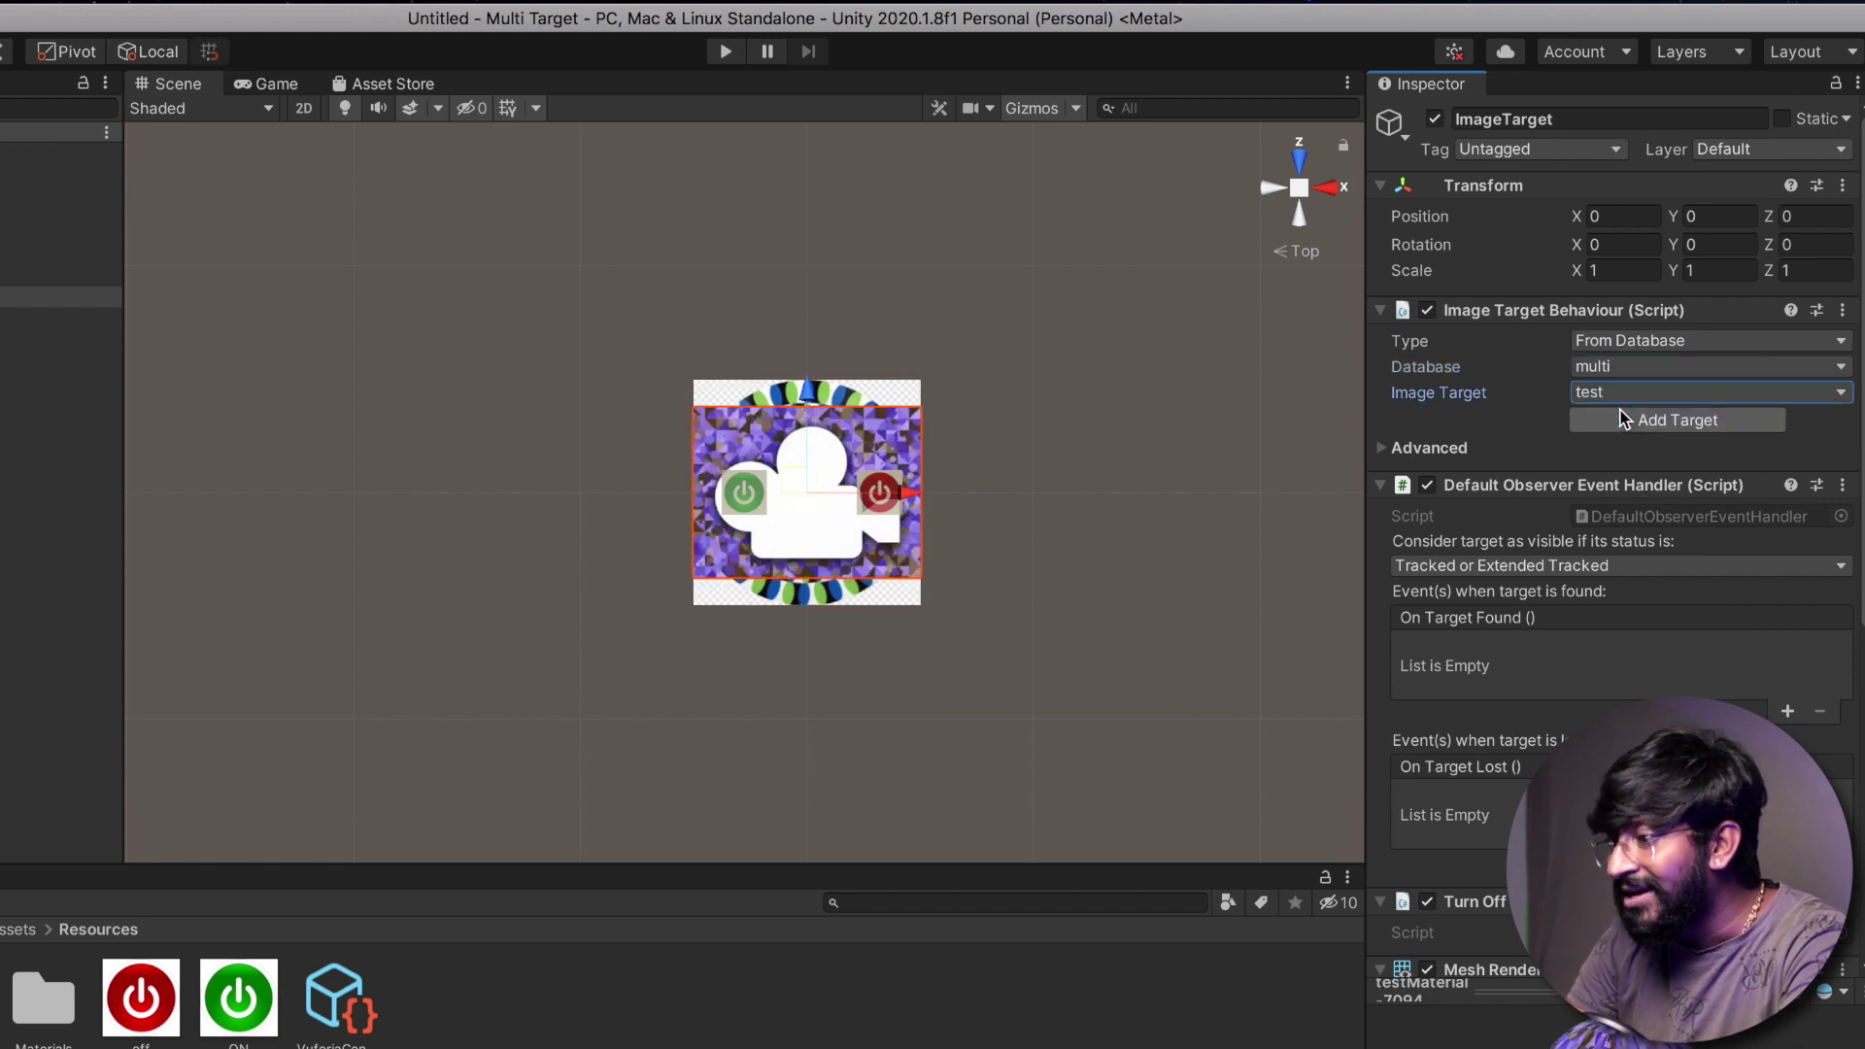
drag(909, 497, 1202, 495)
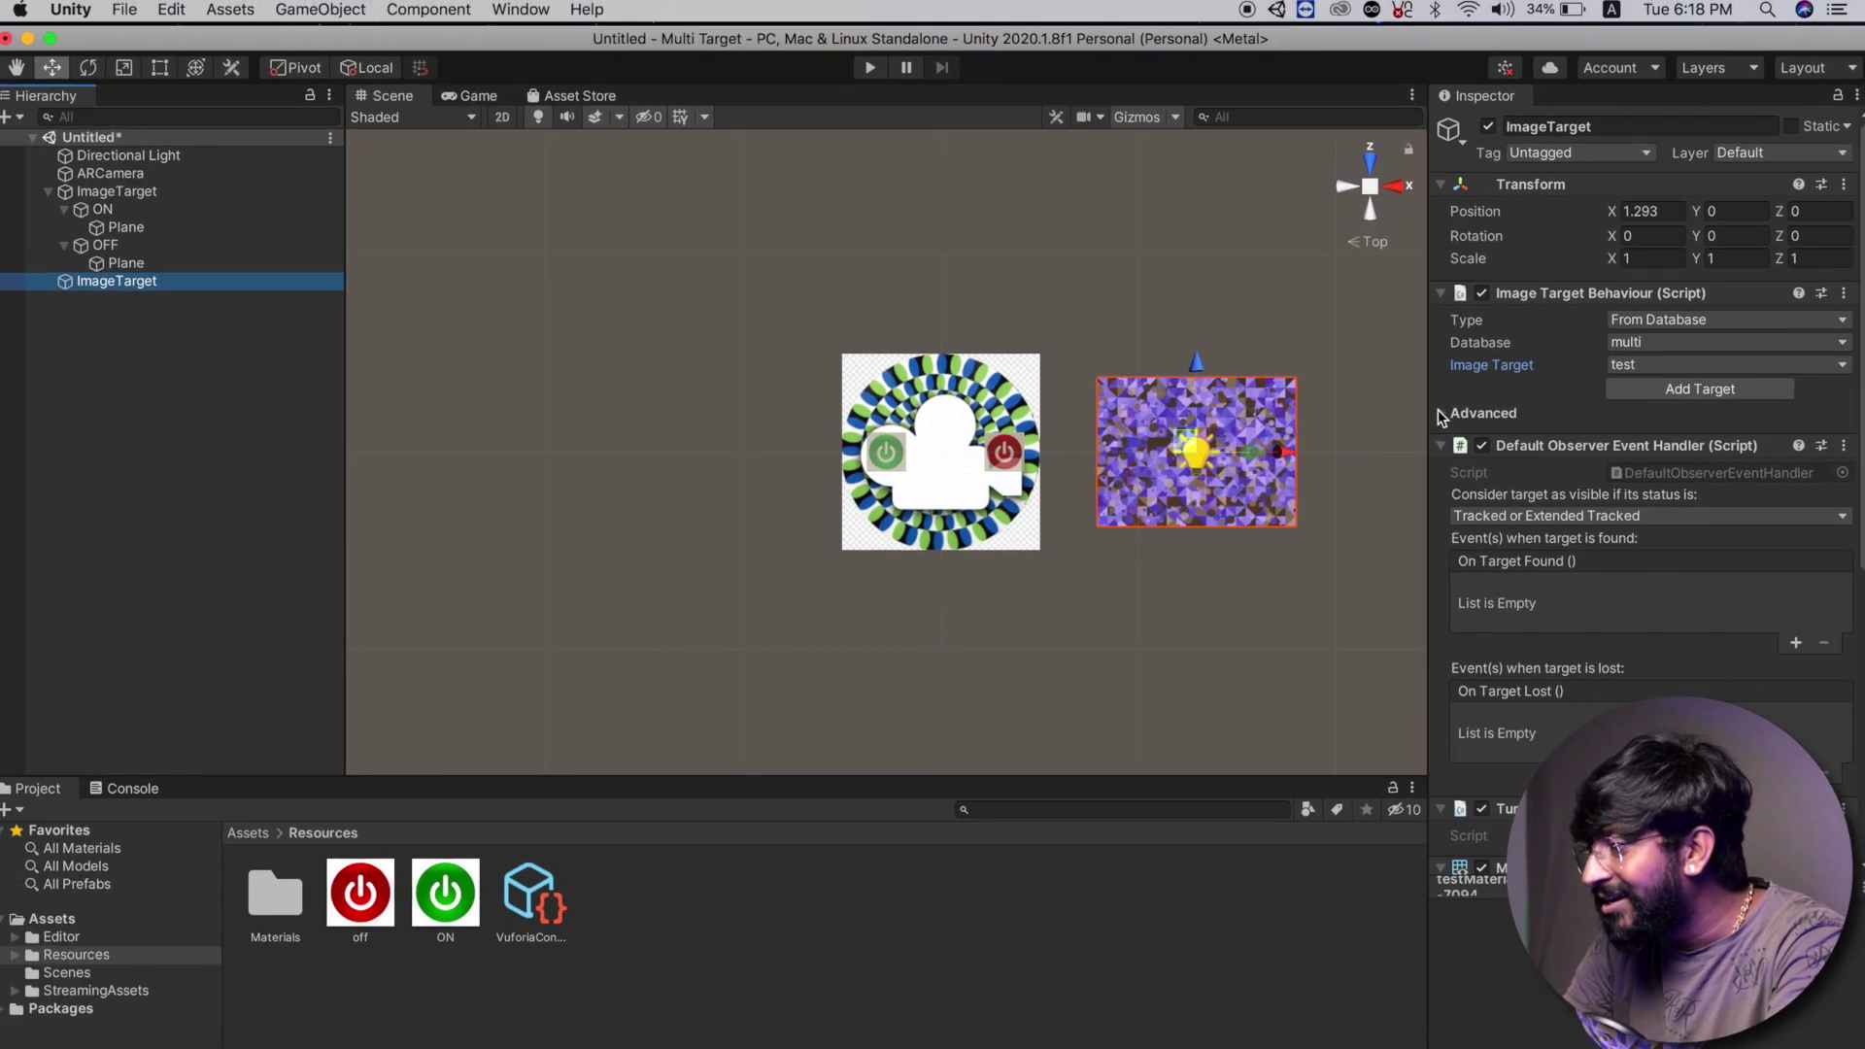
Add a first virtual button to the light-bulb target and move it left of the bulb (X -0.322)
click(1382, 452)
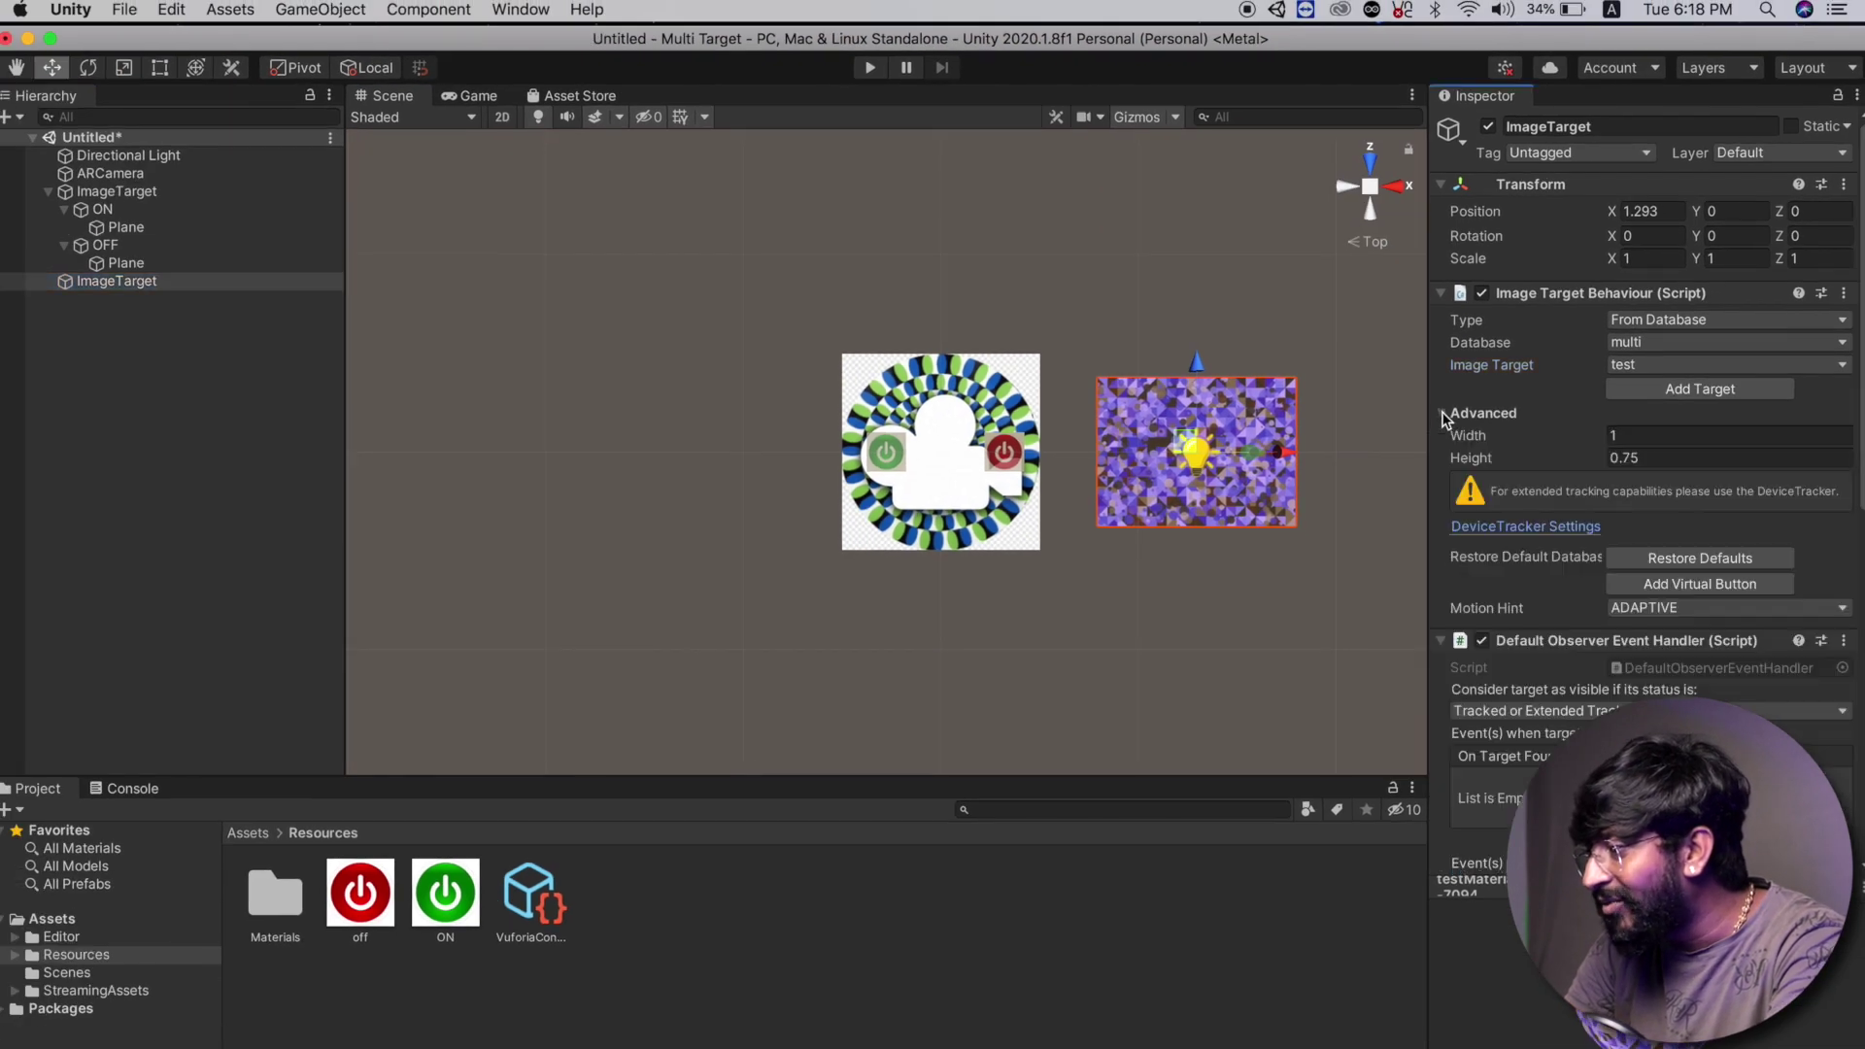
click(1700, 584)
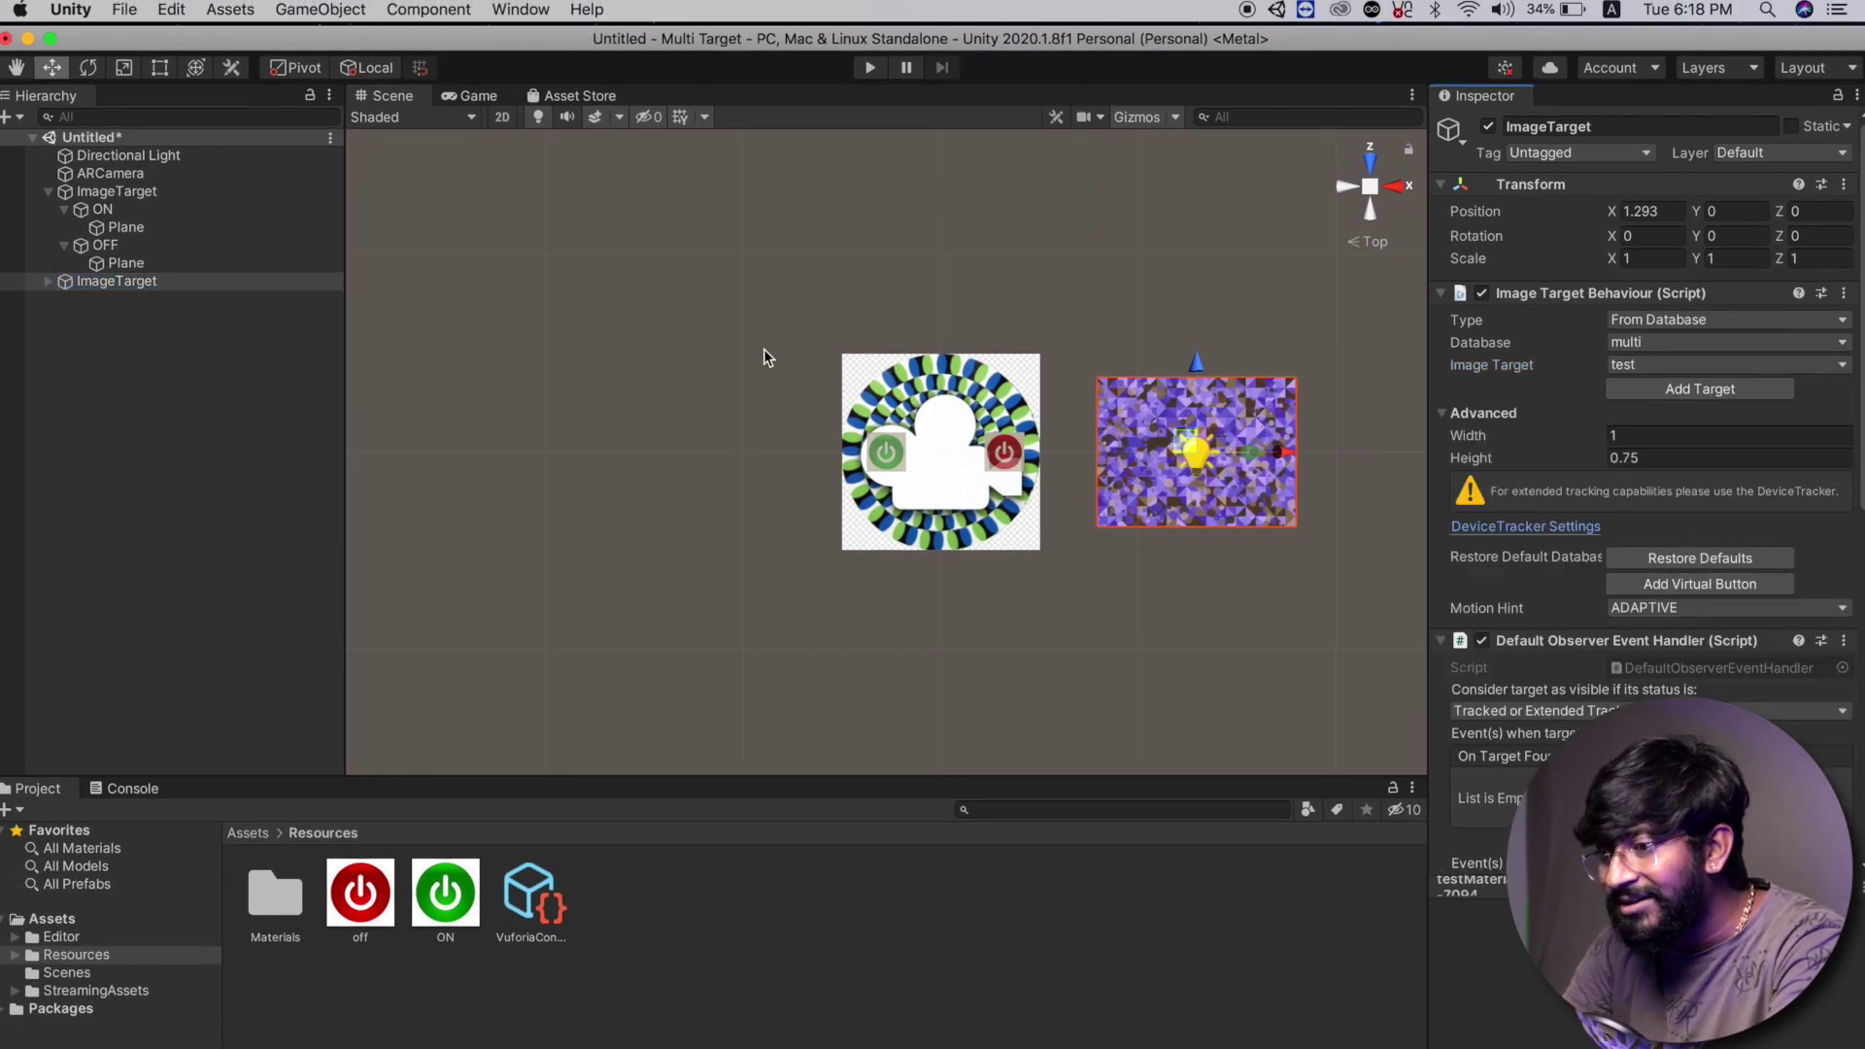
click(50, 280)
click(48, 281)
double_click(142, 299)
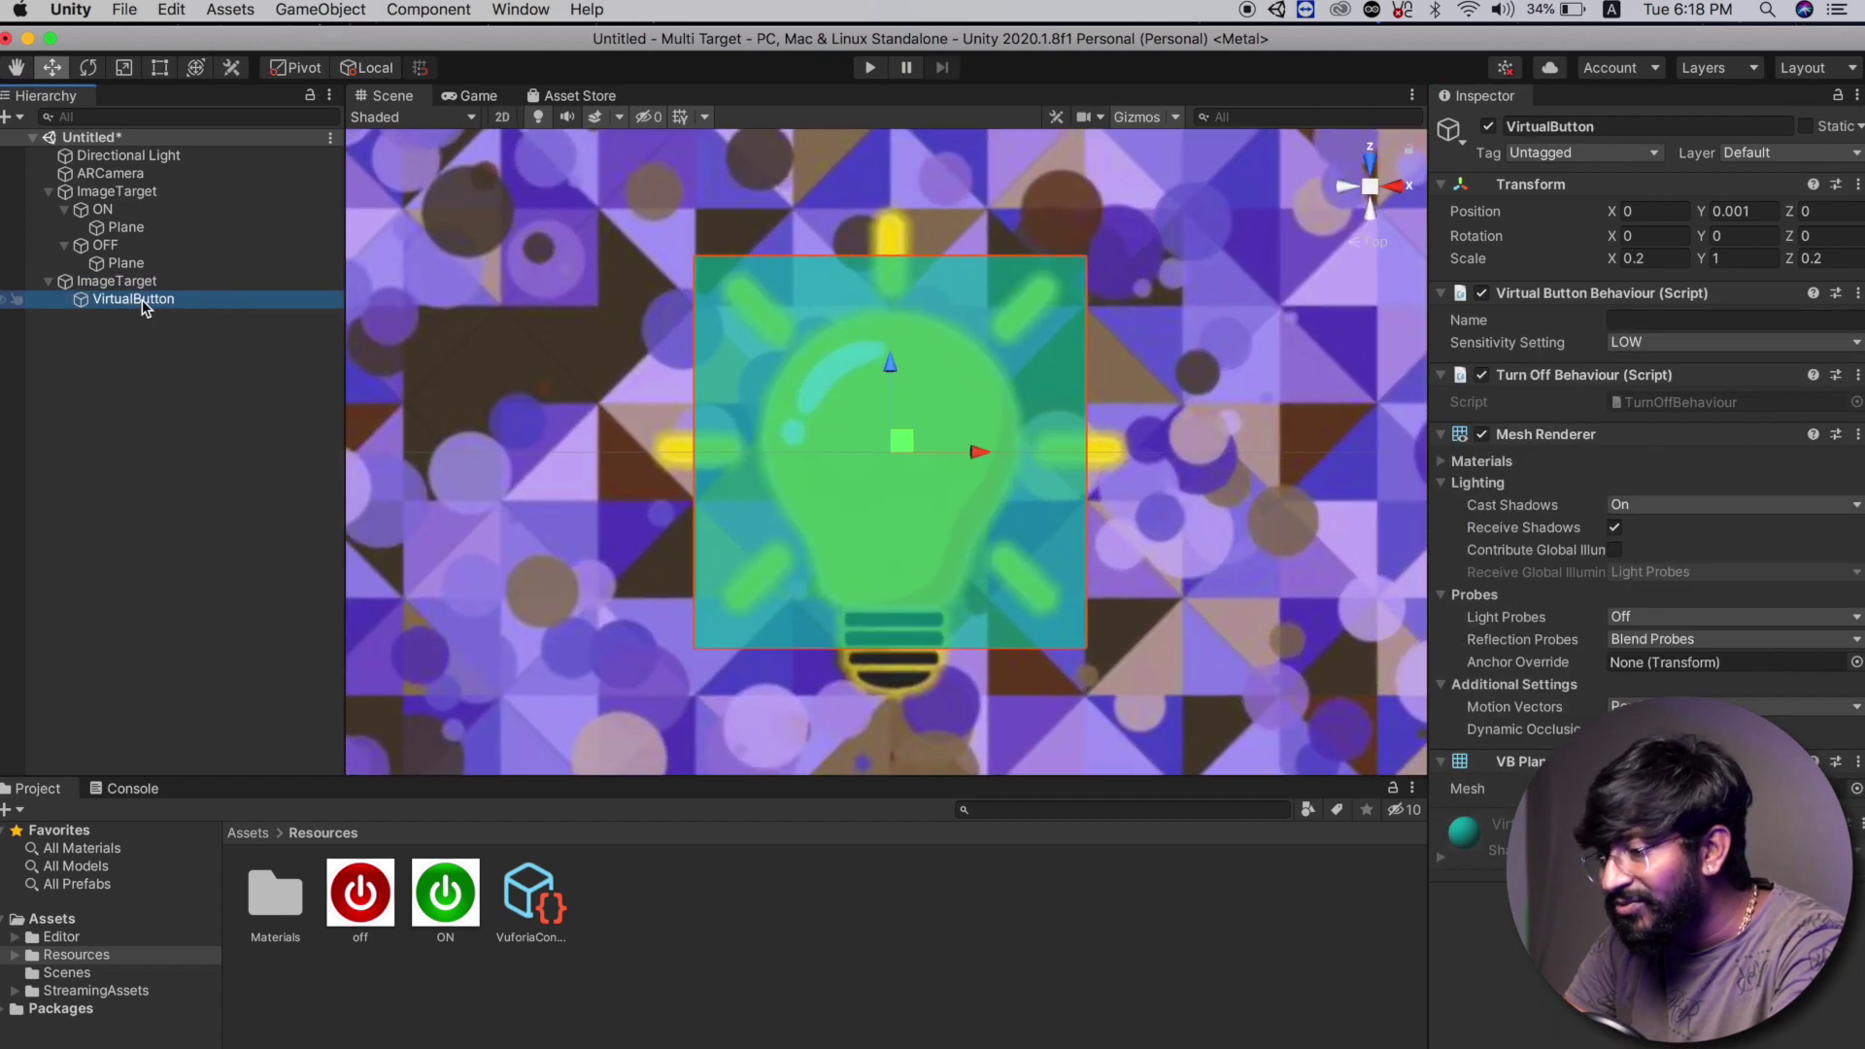
scroll(1057, 604, down, 5)
scroll(1057, 604, up, 8)
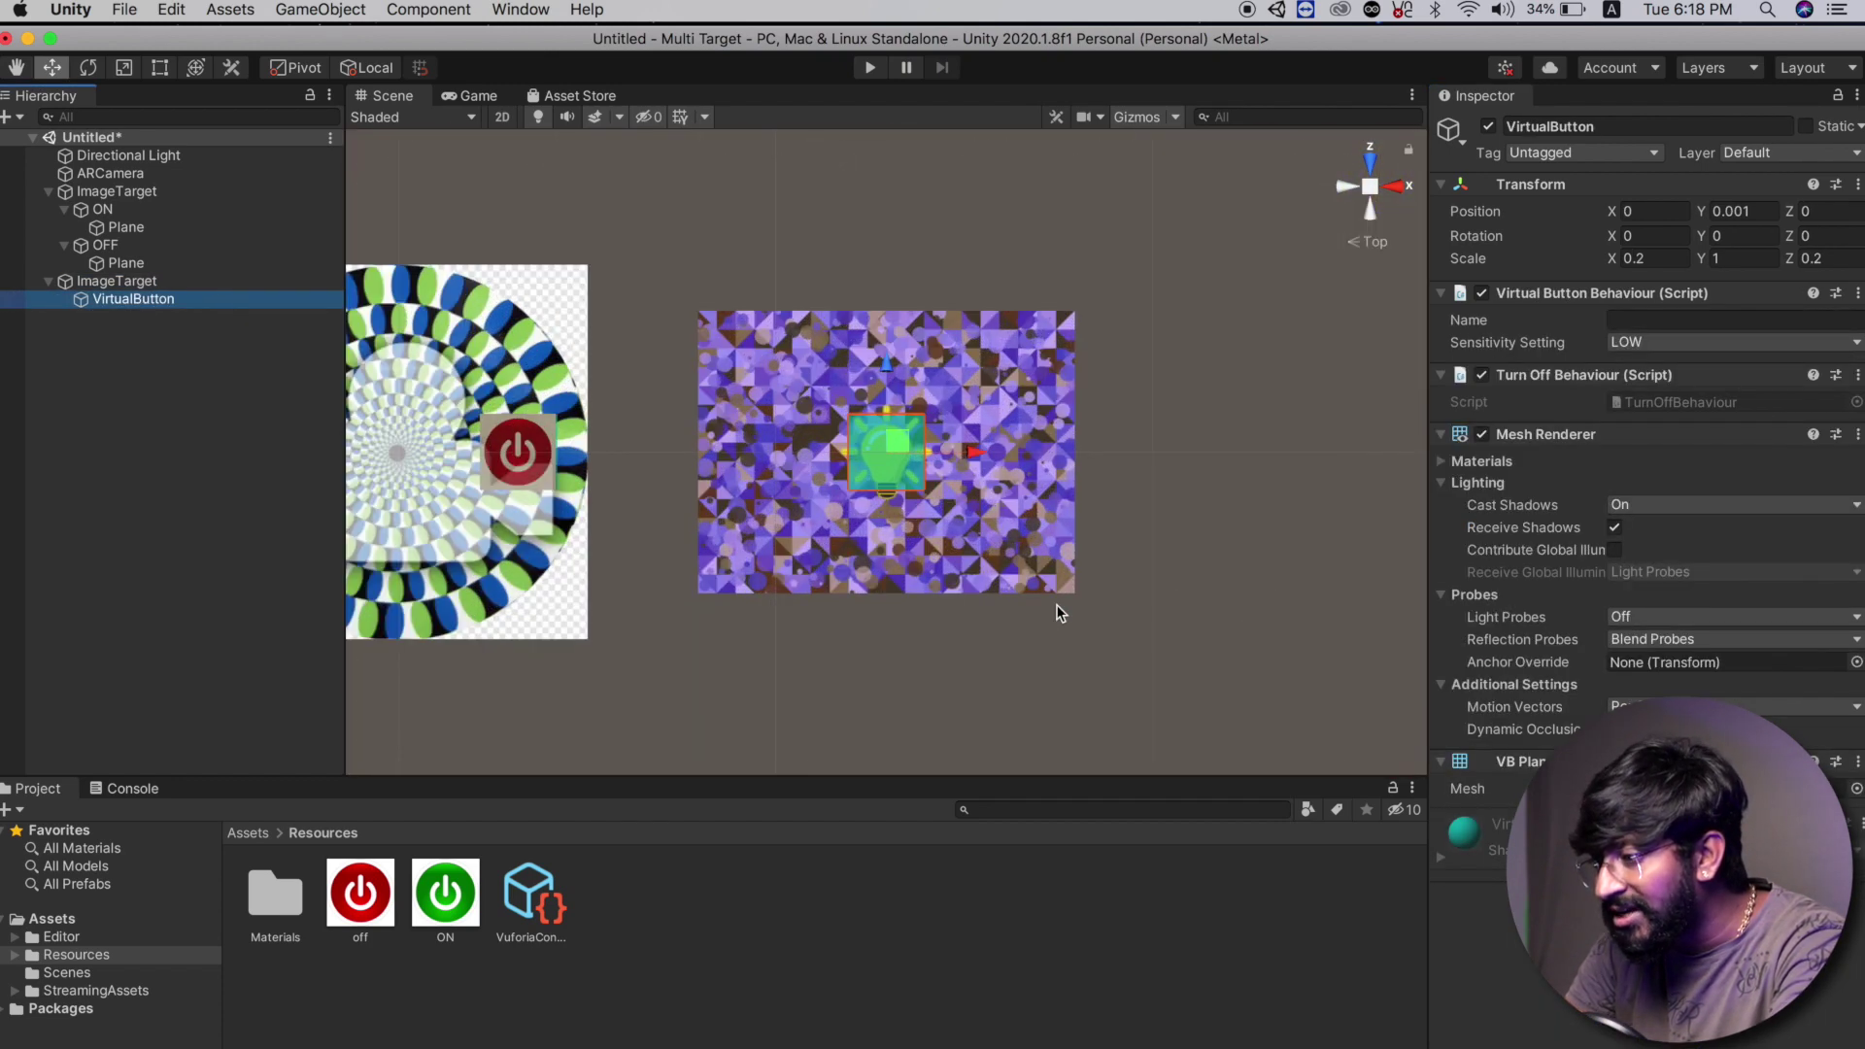
drag(974, 452, 770, 451)
Add a second virtual button and move it right of the bulb (X 0.327)
click(124, 282)
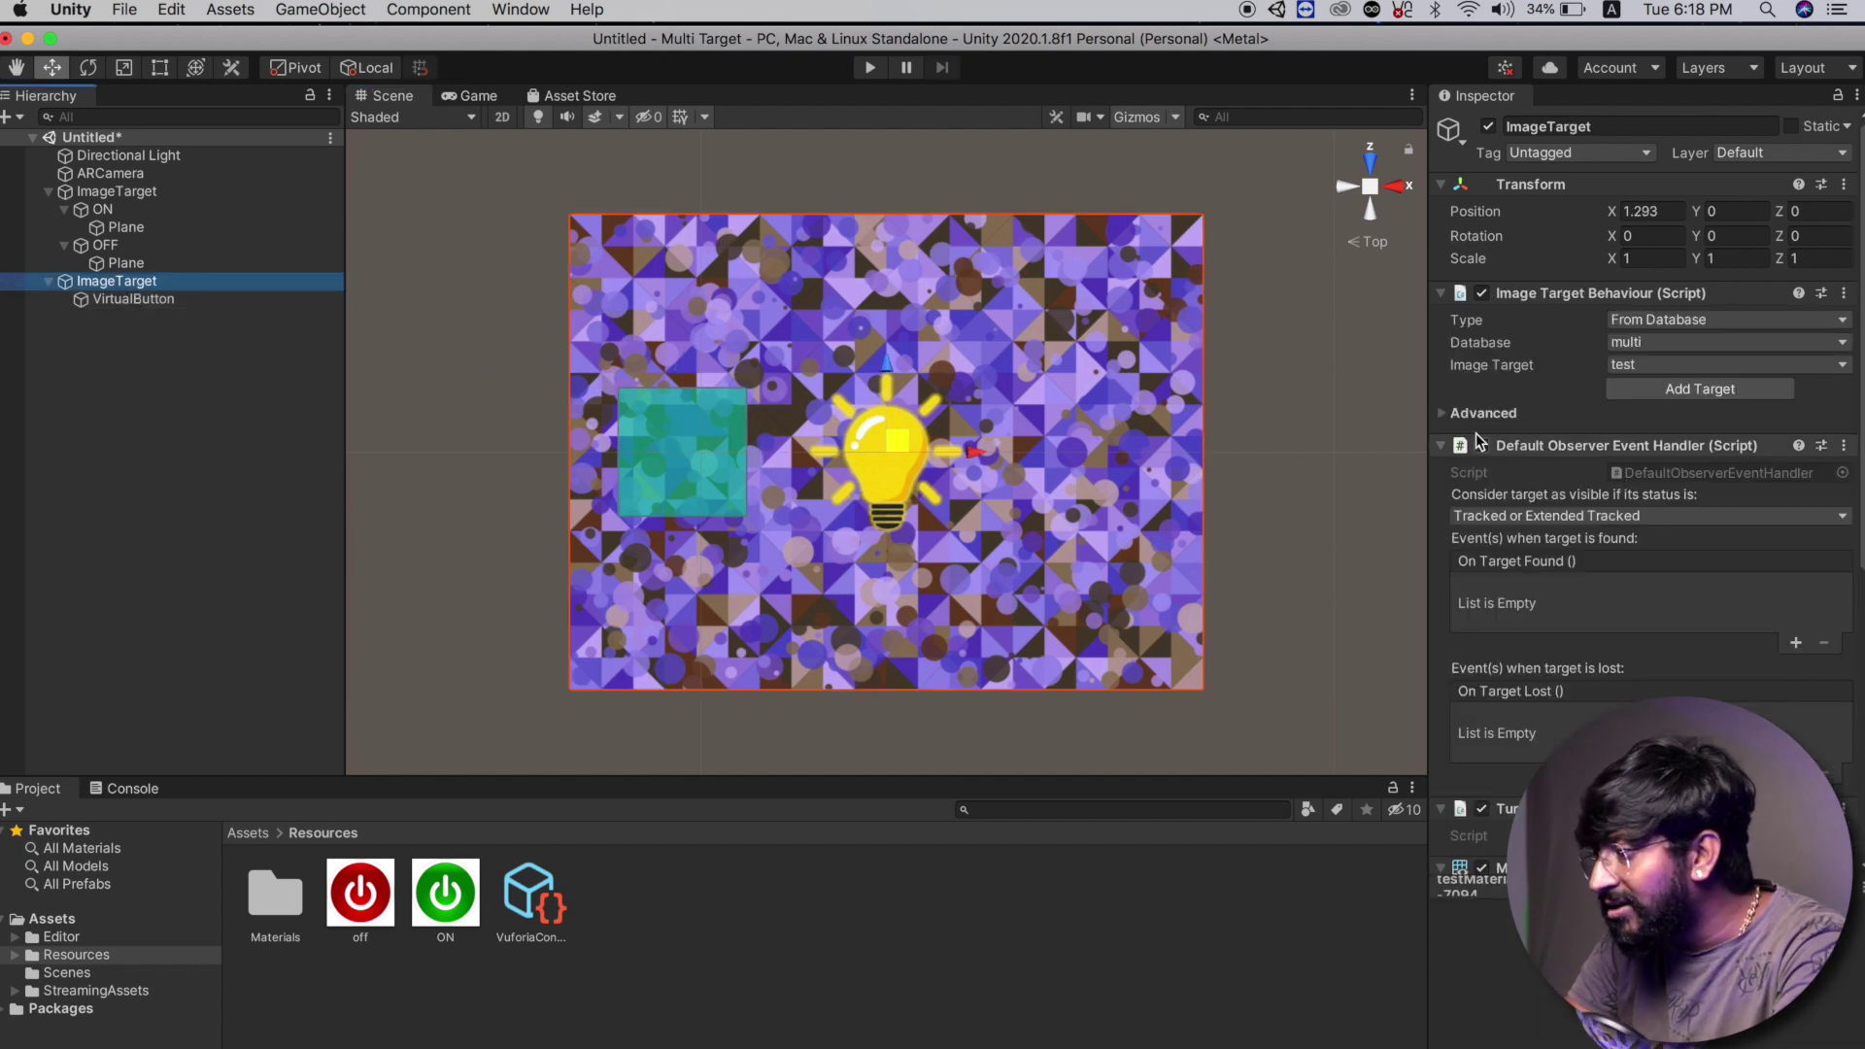
click(1442, 414)
click(1699, 583)
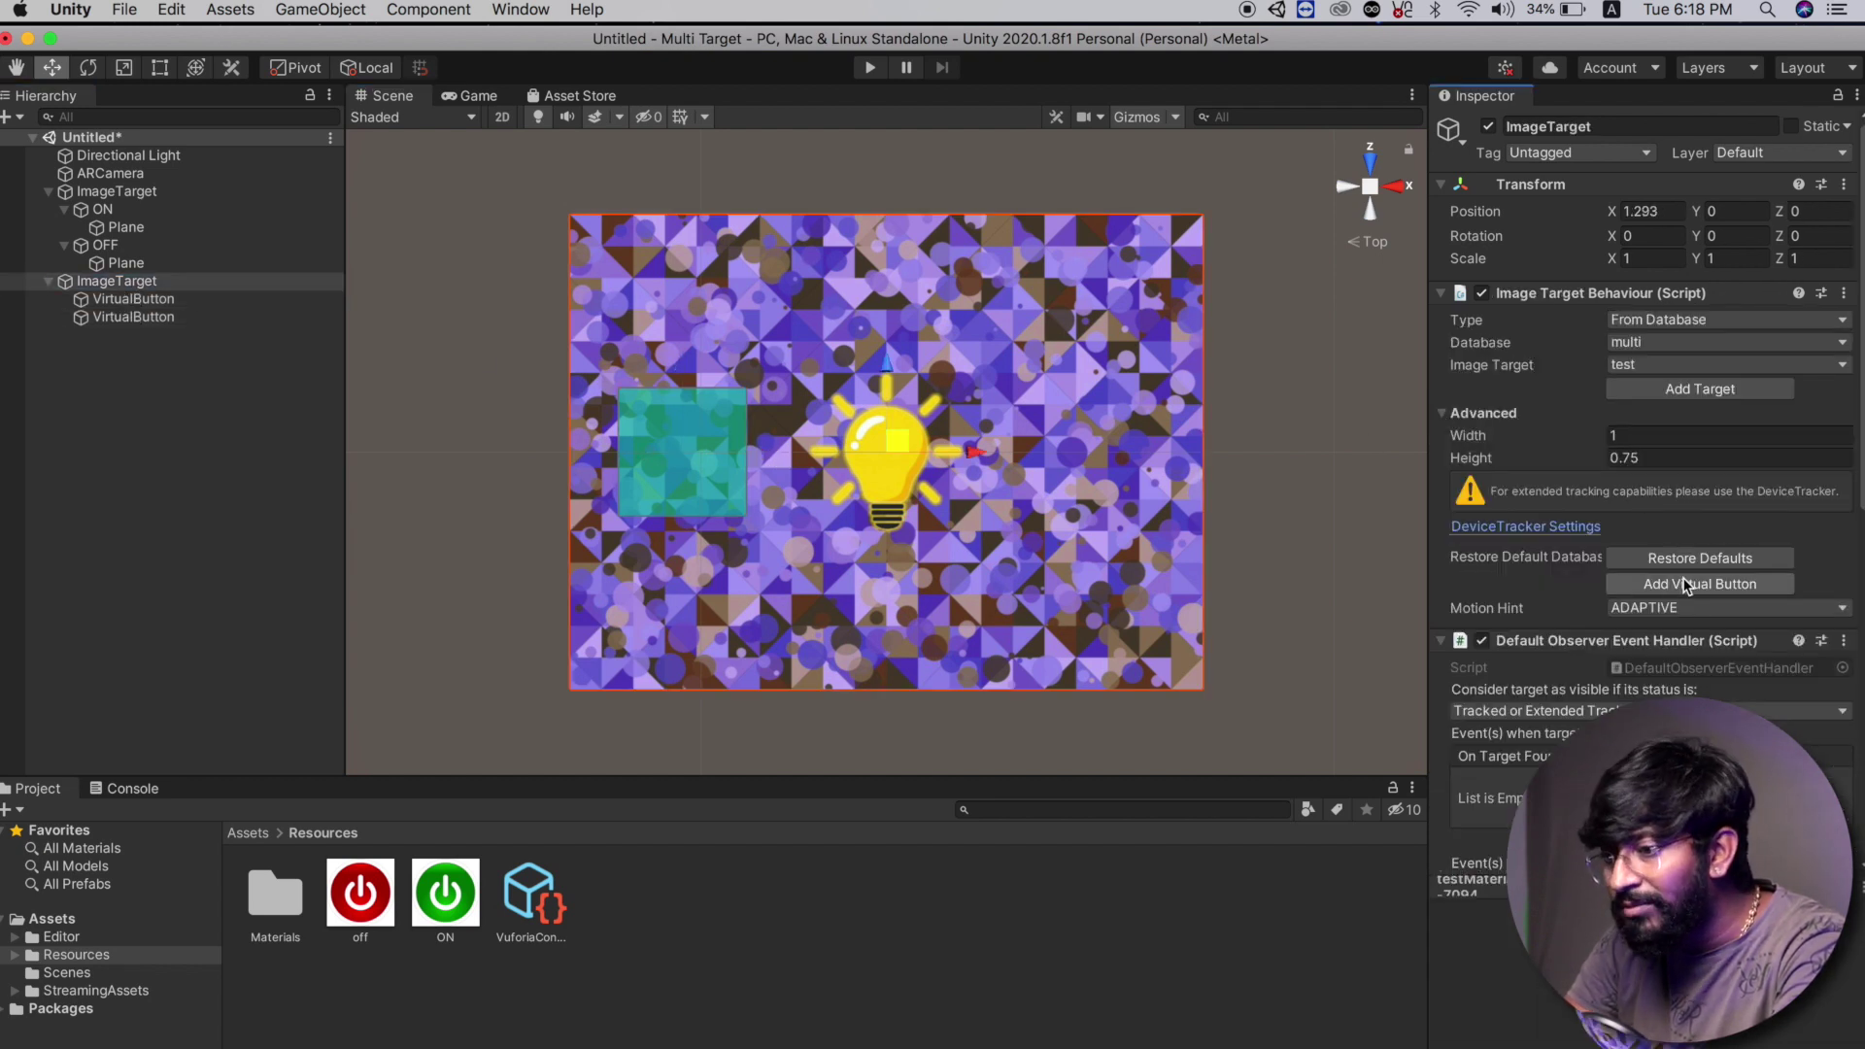
click(166, 299)
click(166, 317)
click(981, 454)
drag(981, 454, 1178, 458)
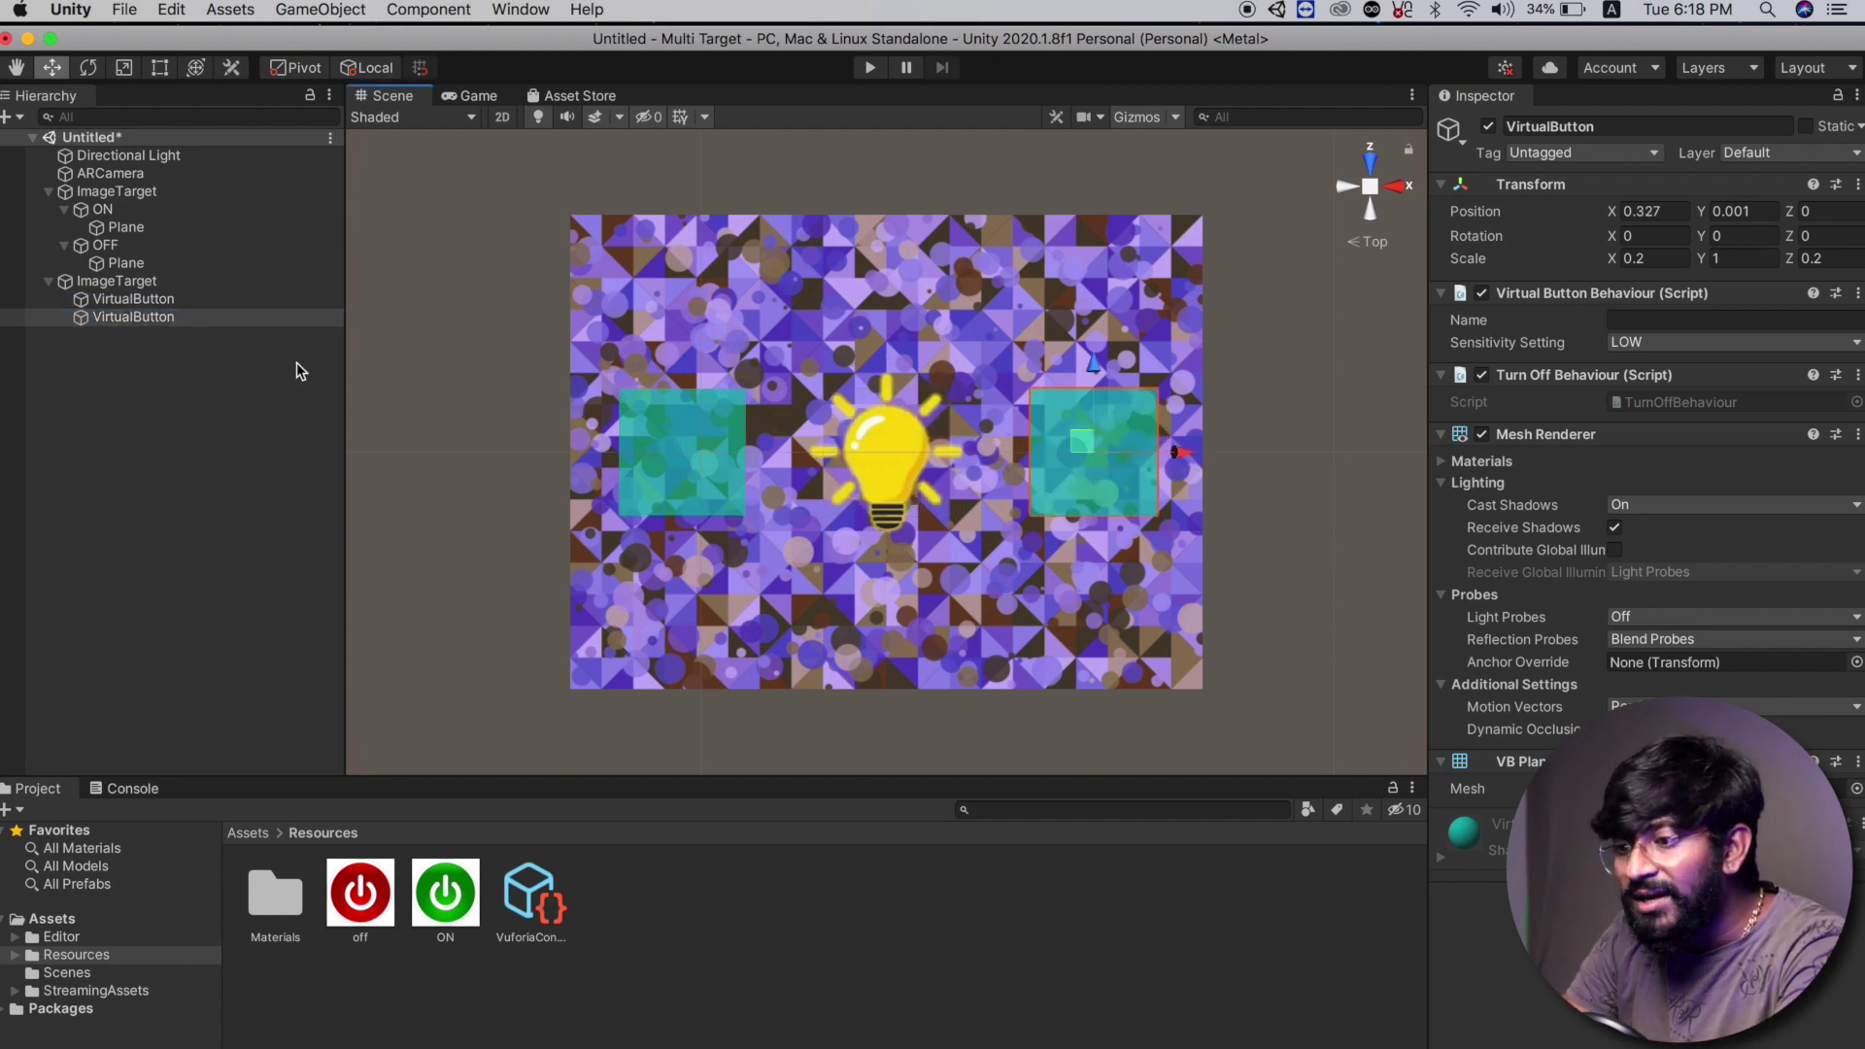
click(146, 299)
right_click(163, 302)
Add a Plane under each light-bulb virtual button, textured with the ON and off icons
mouse_move(311, 565)
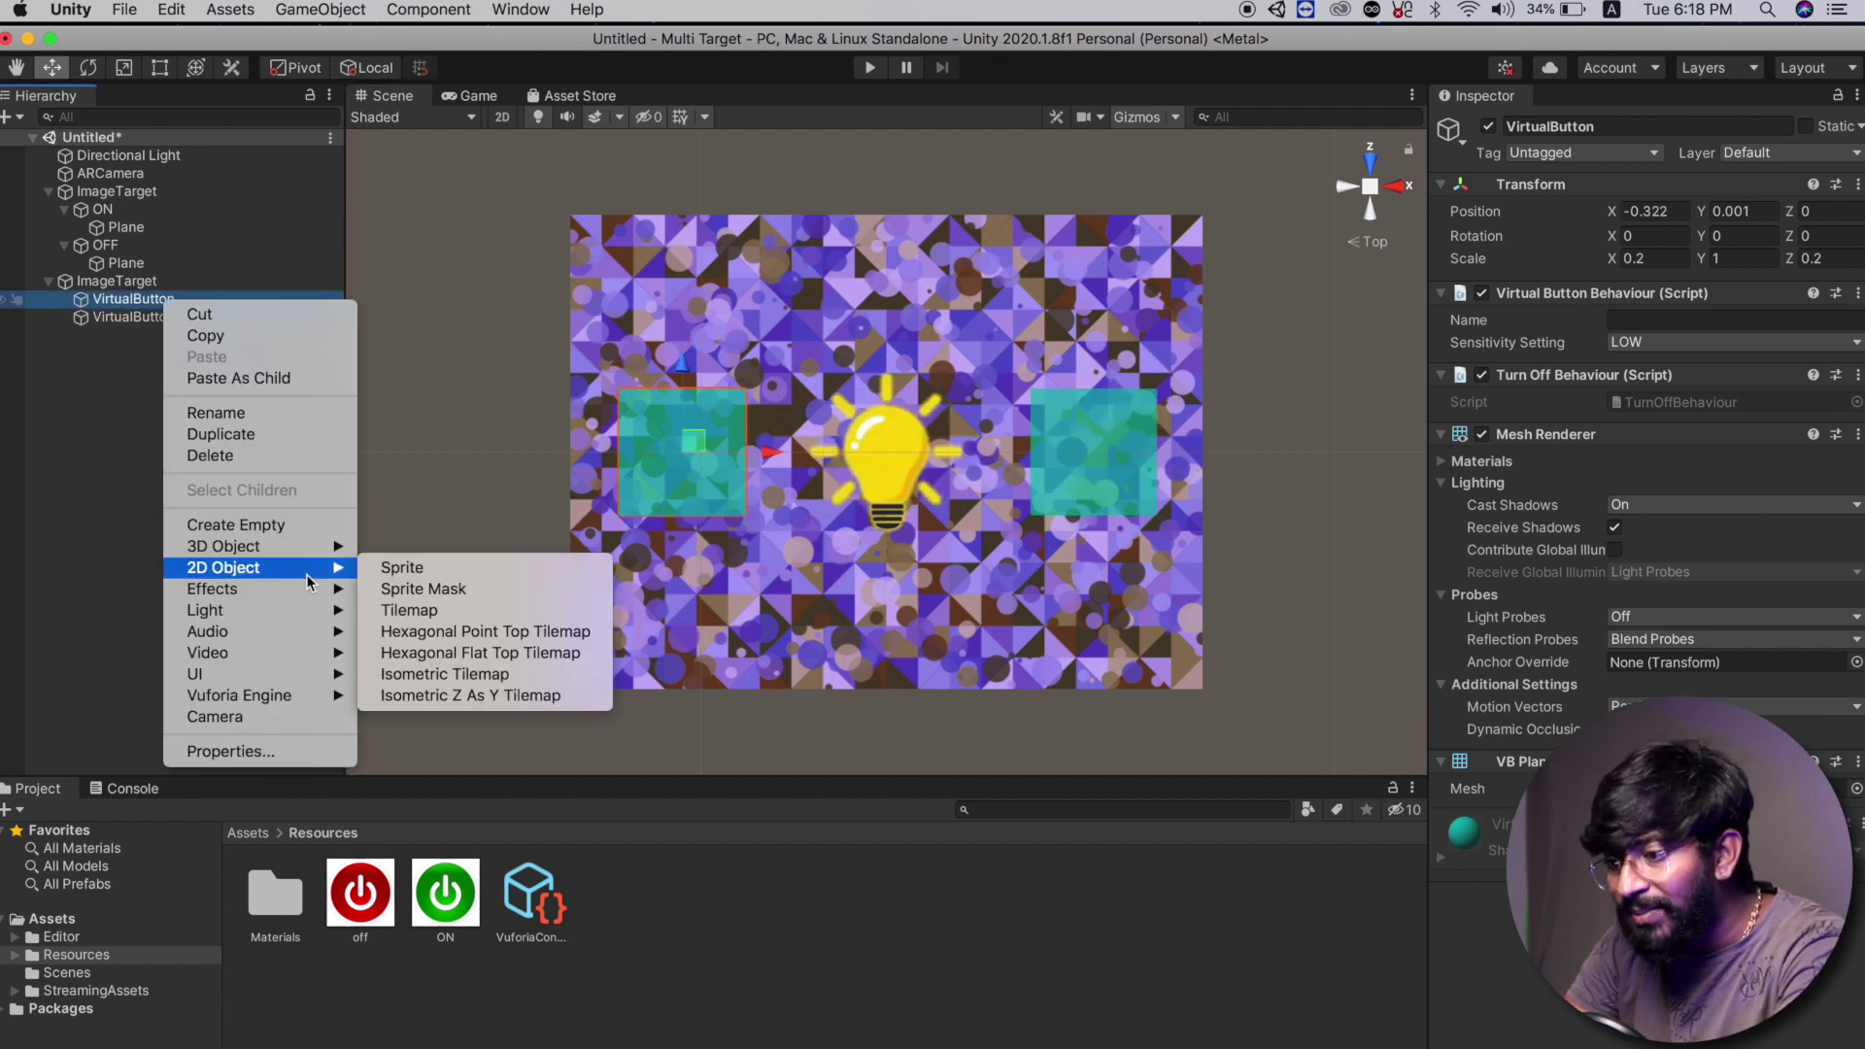
click(400, 637)
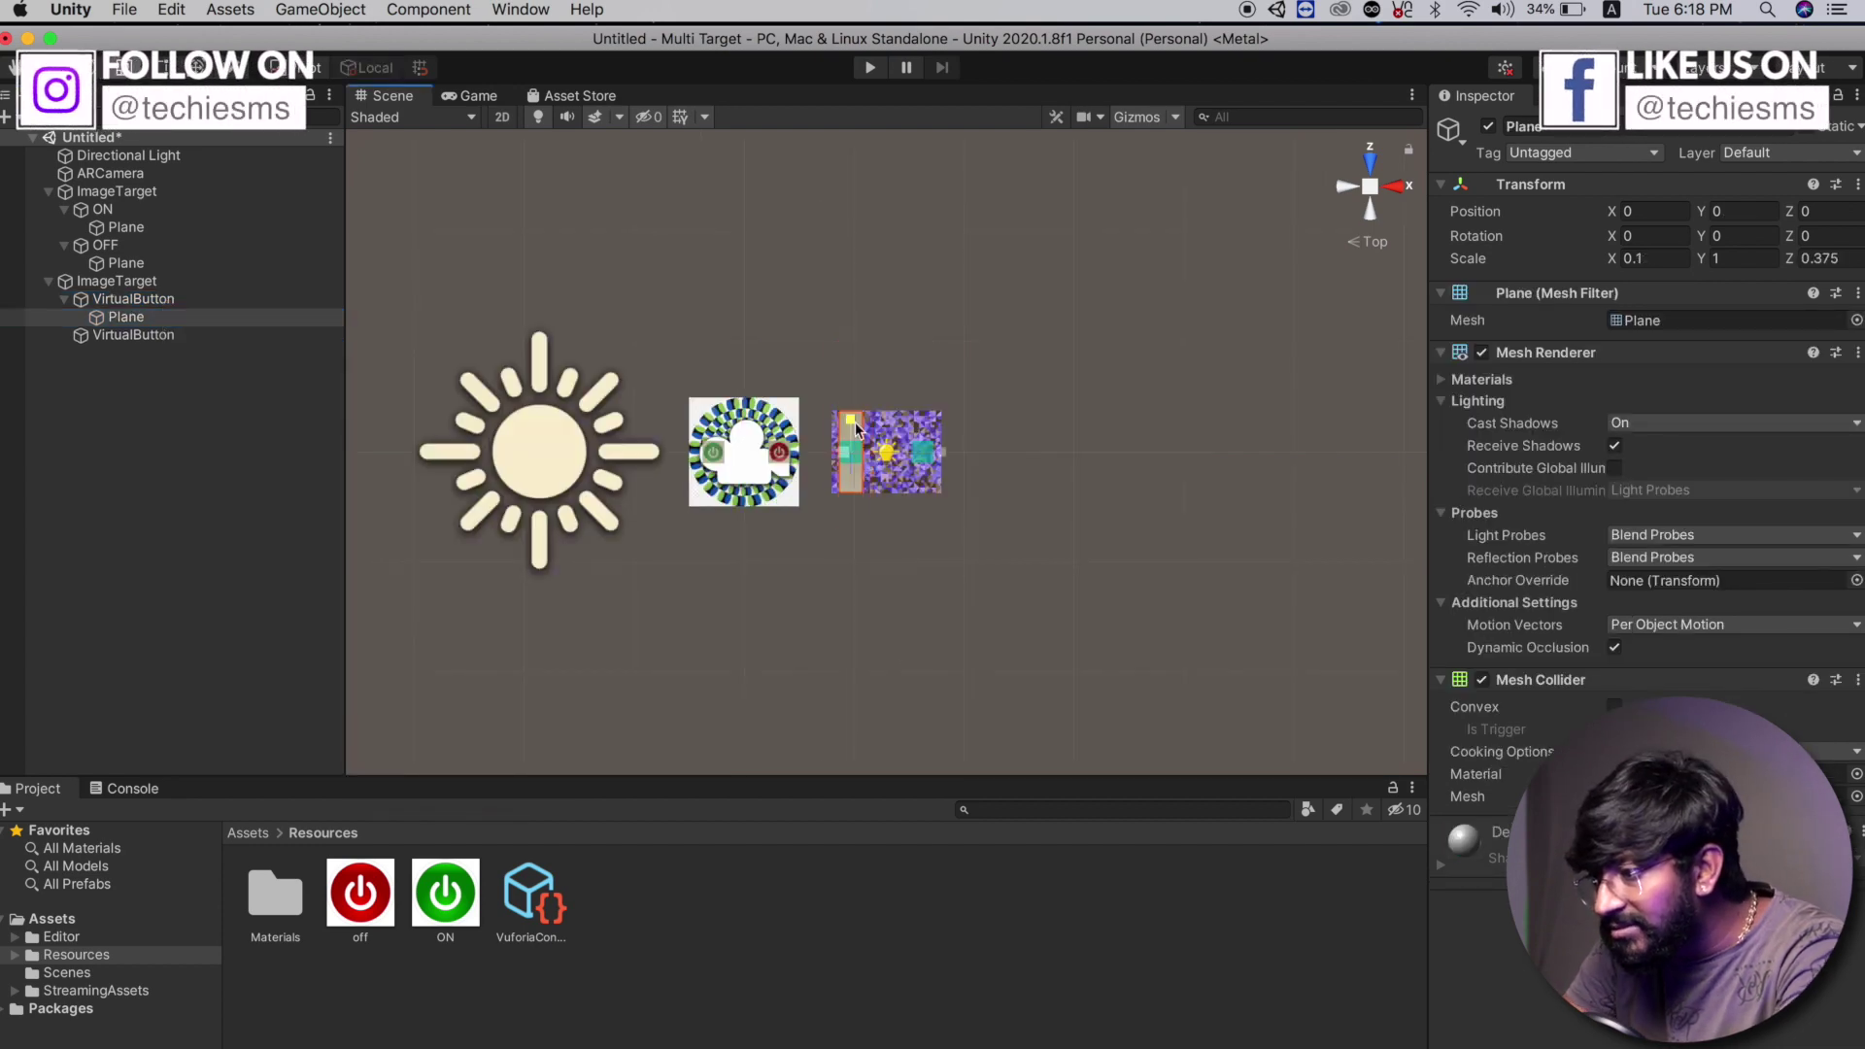
right_click(148, 336)
click(400, 672)
scroll(862, 599, down, 5)
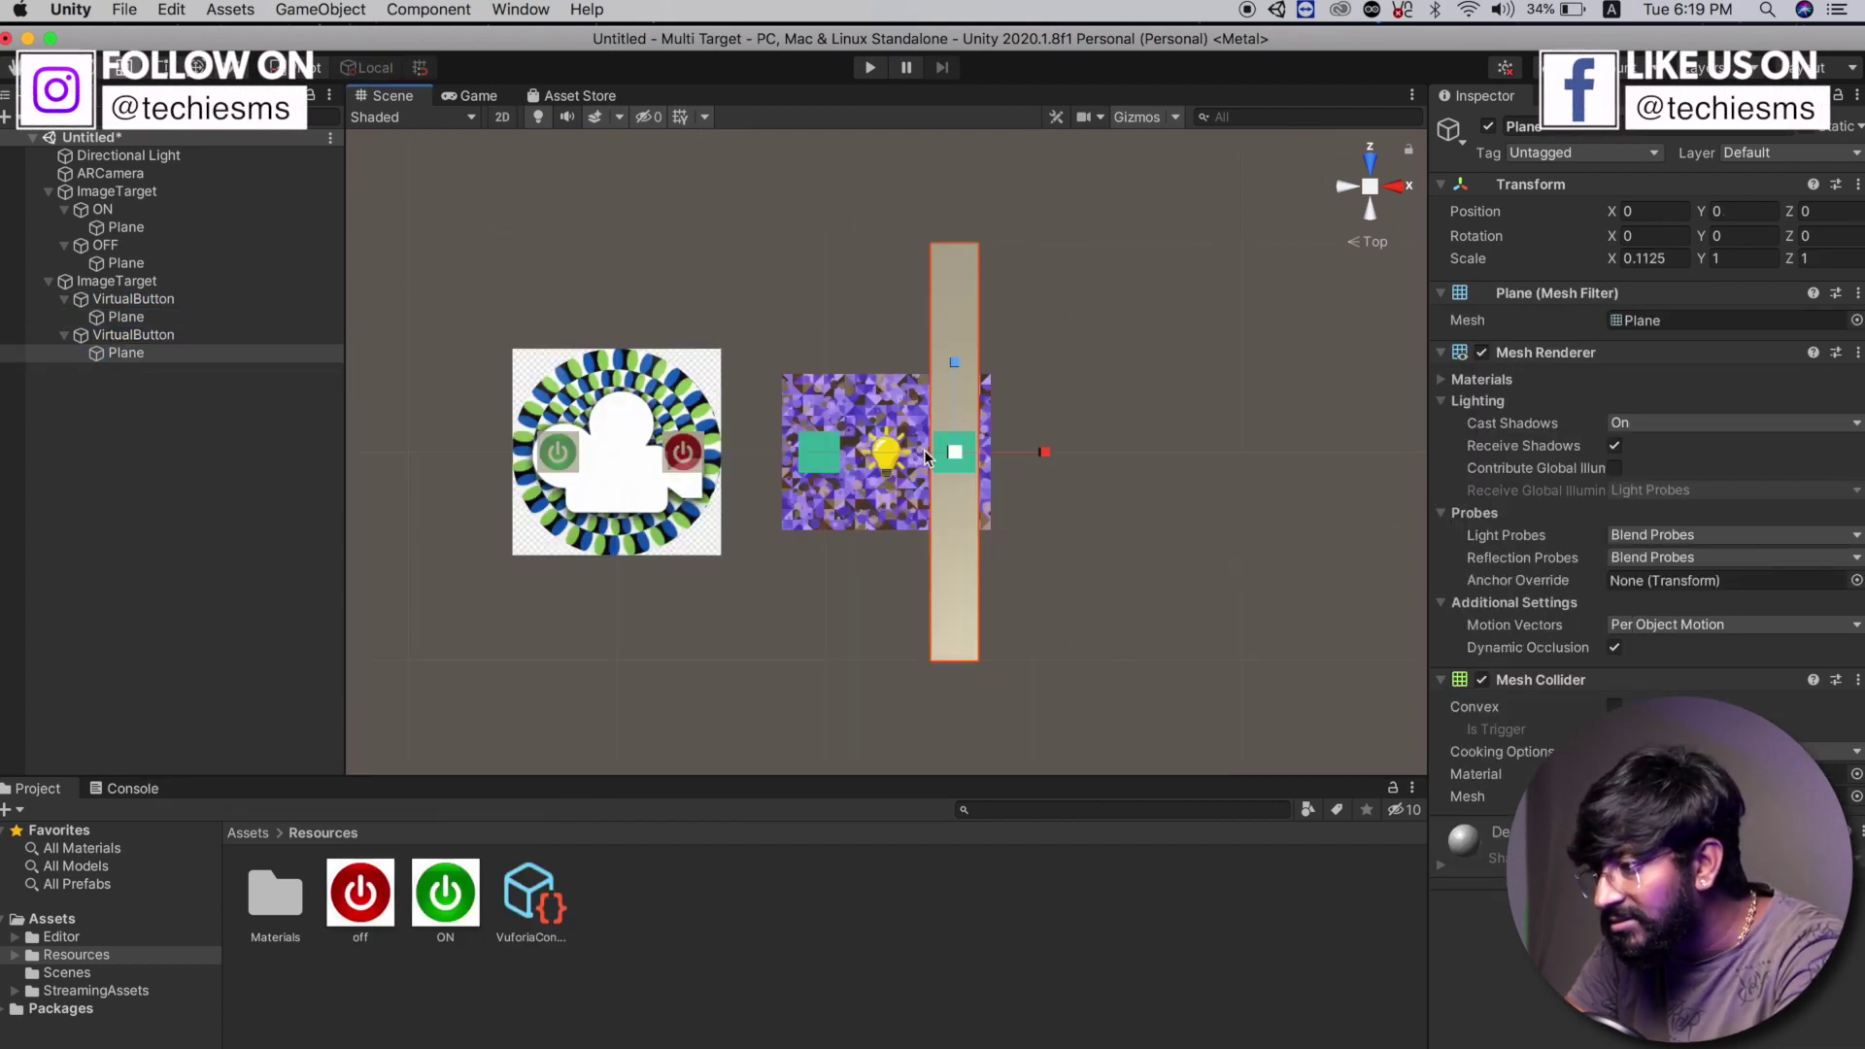
click(659, 950)
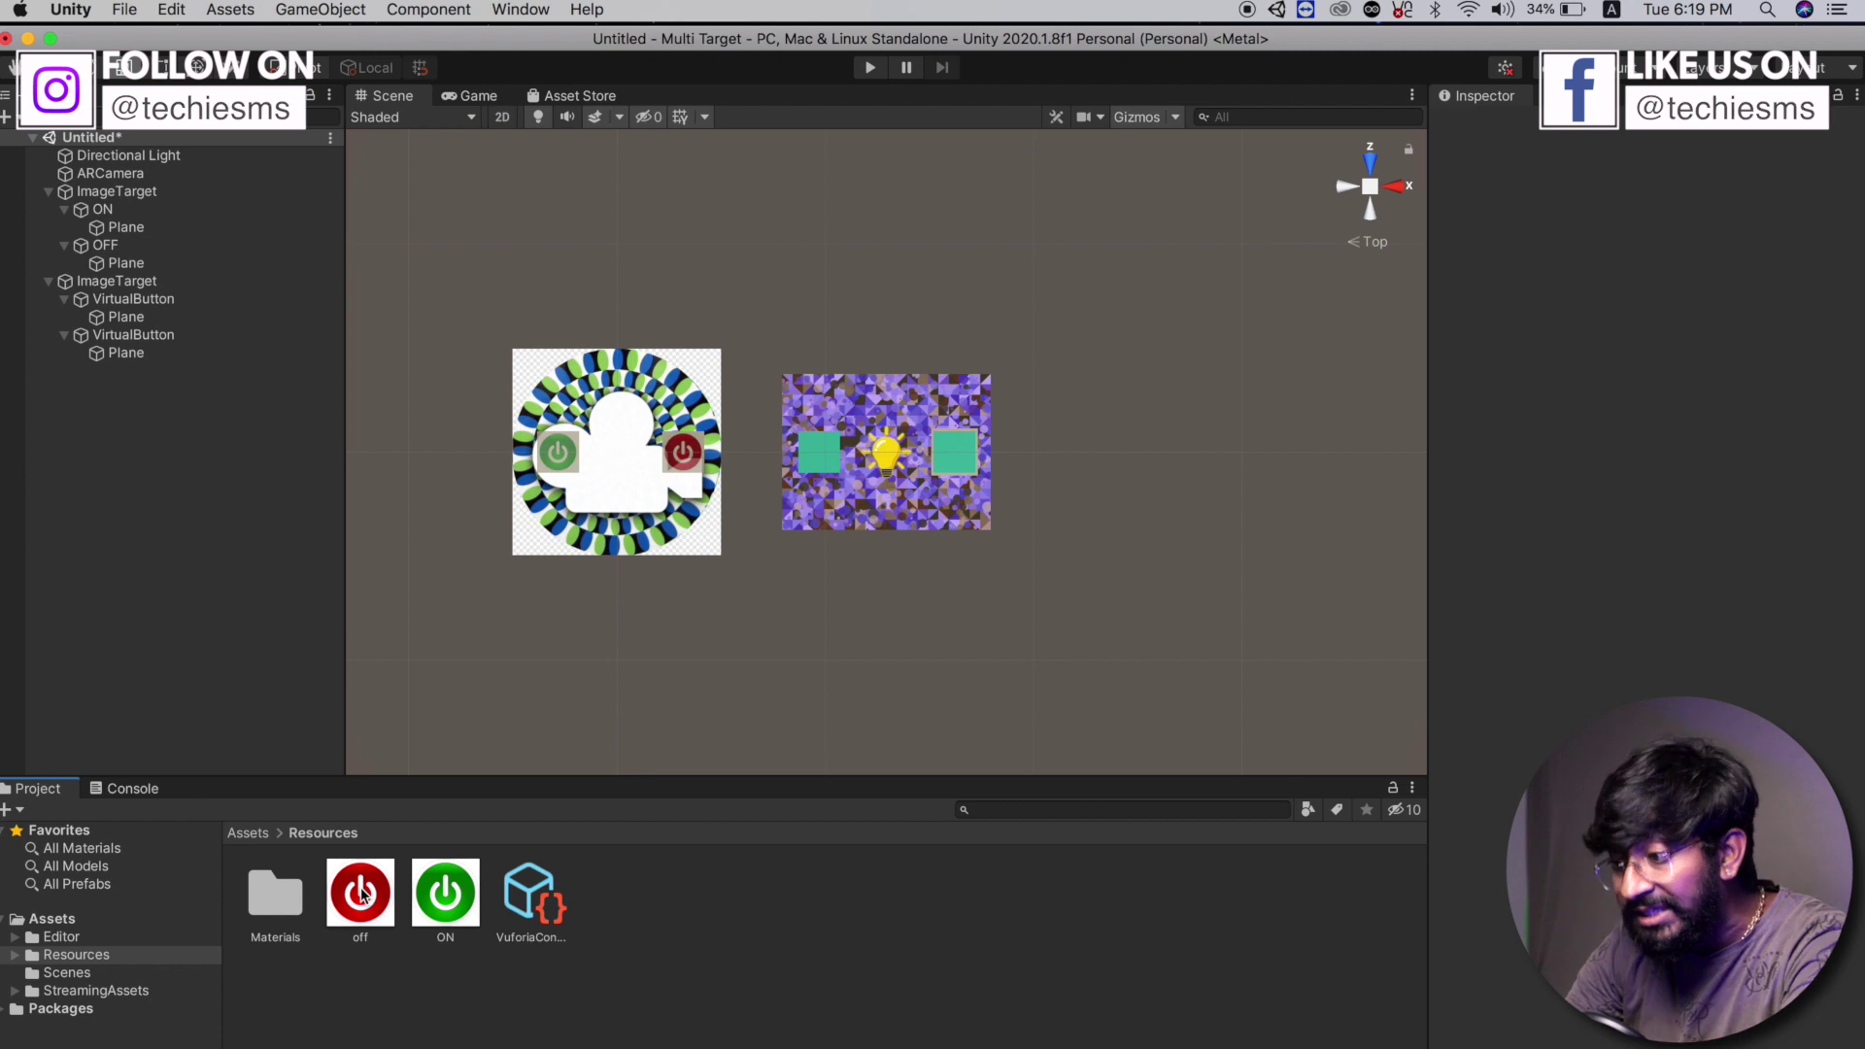
drag(444, 903, 134, 318)
drag(378, 891, 150, 352)
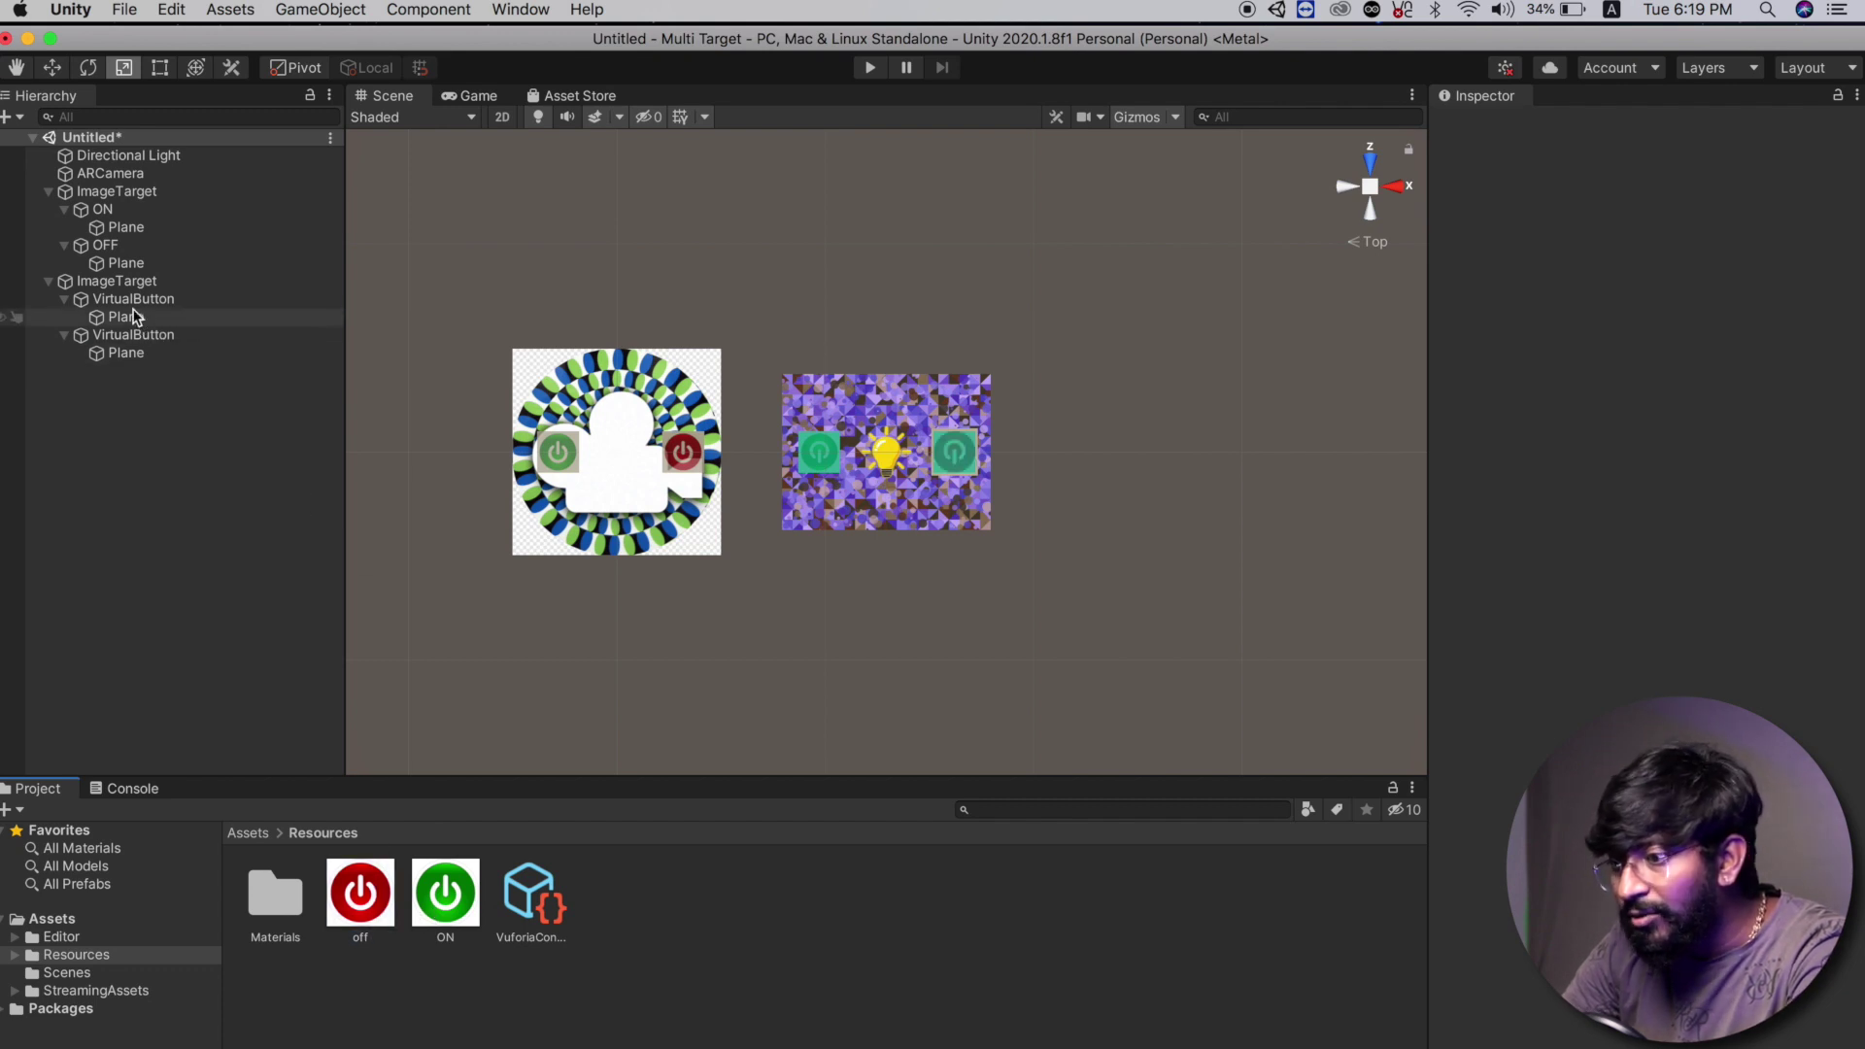
Set the Y rotation of both button planes to 180
click(131, 317)
click(1741, 235)
text(180)
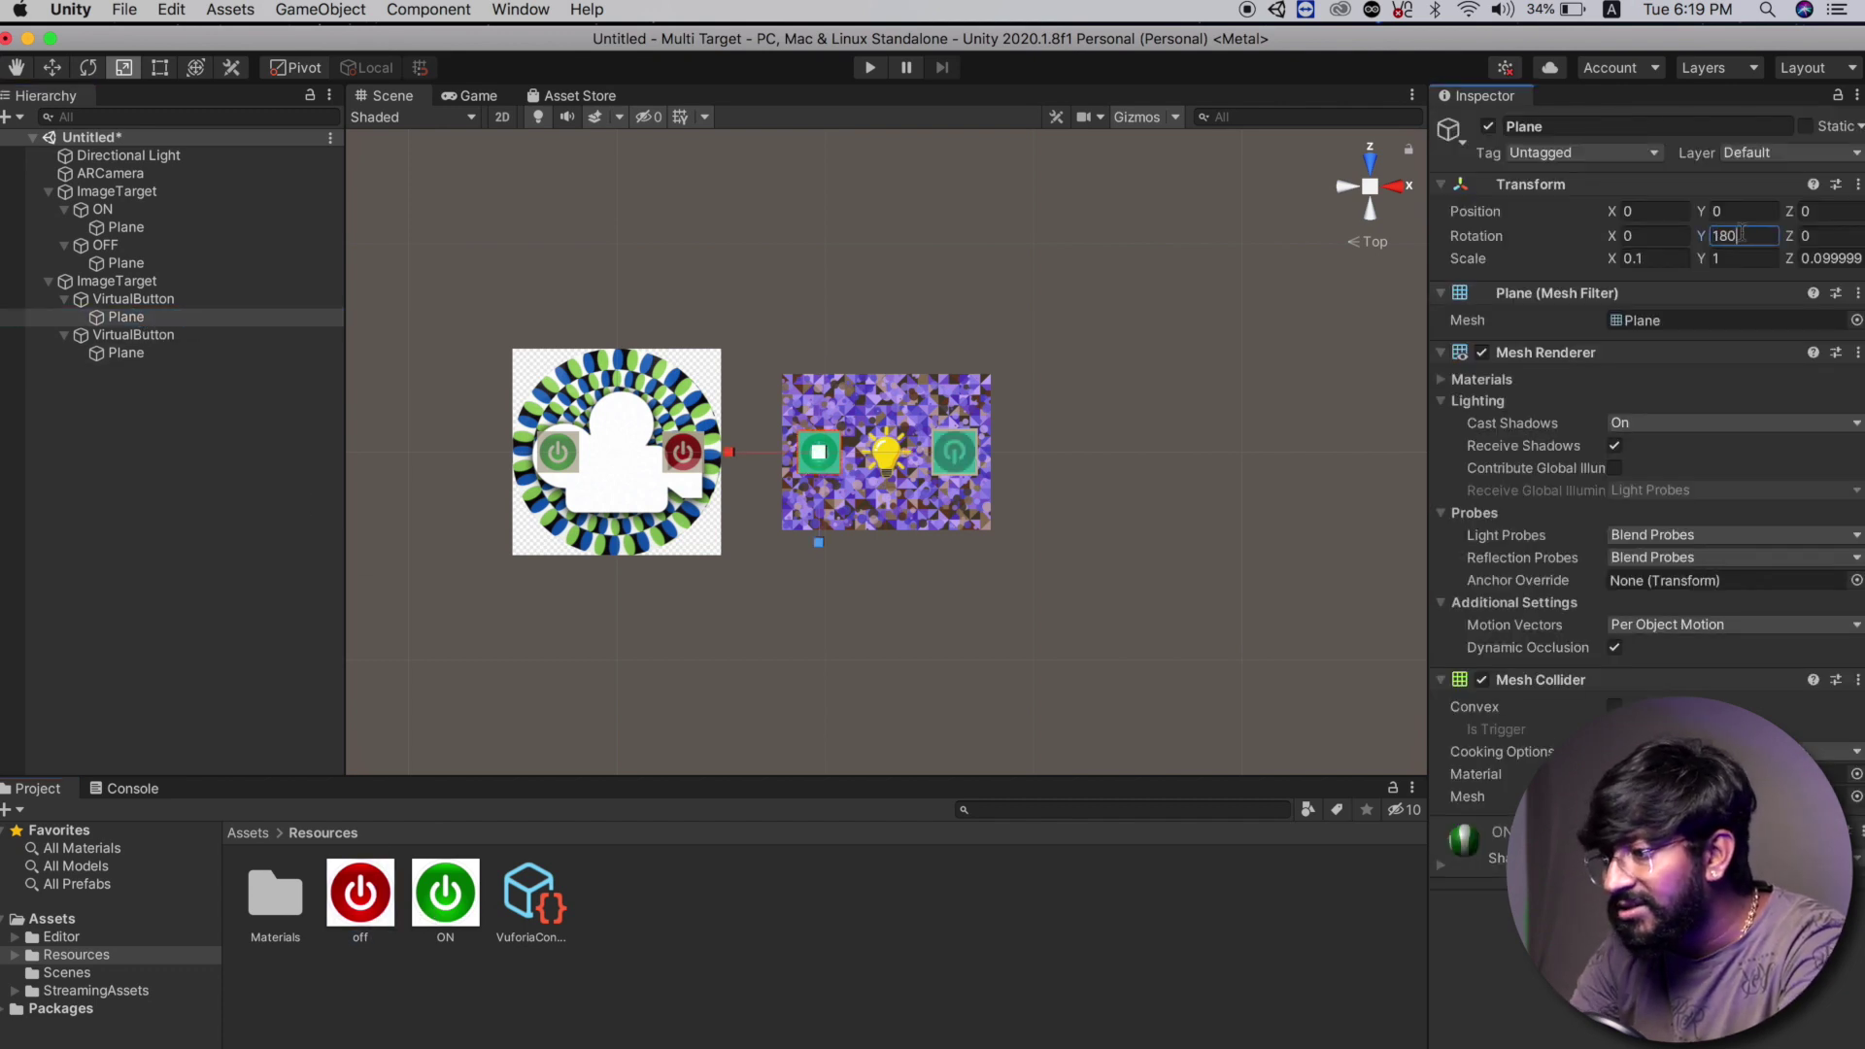
click(146, 354)
click(1742, 233)
text(180)
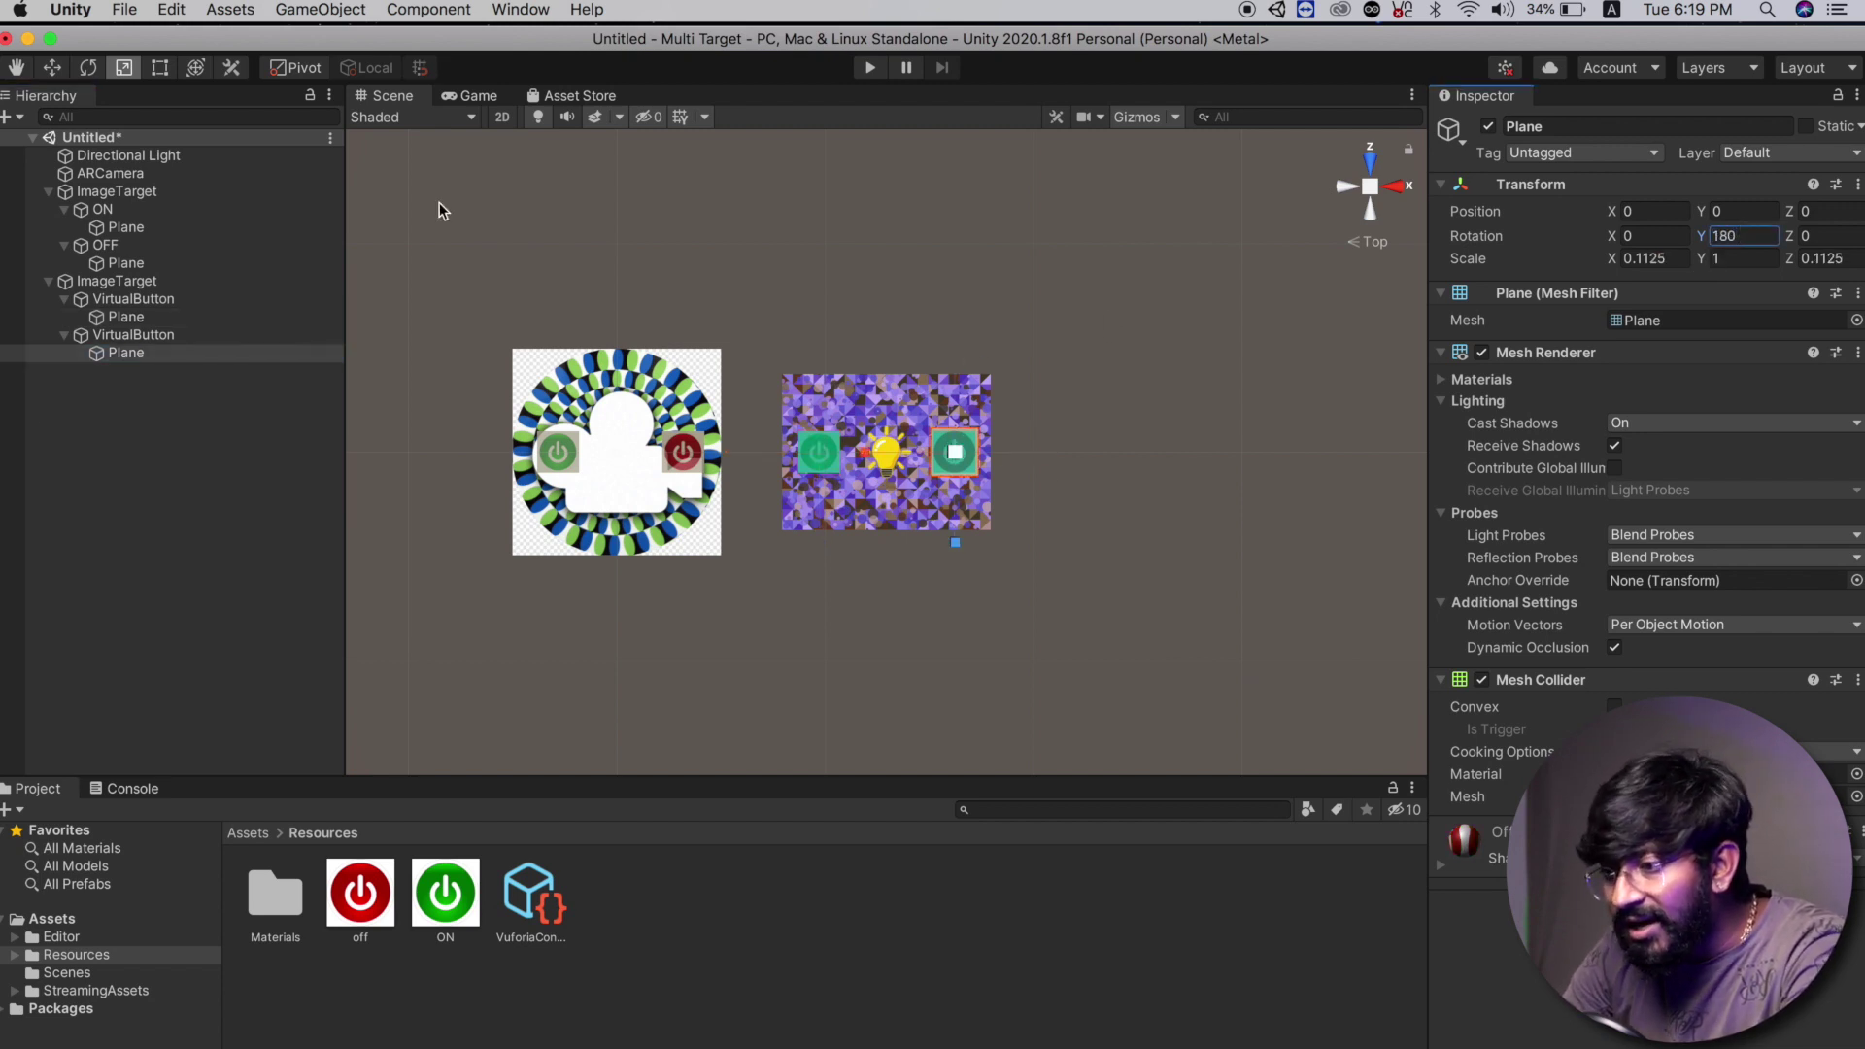
click(129, 301)
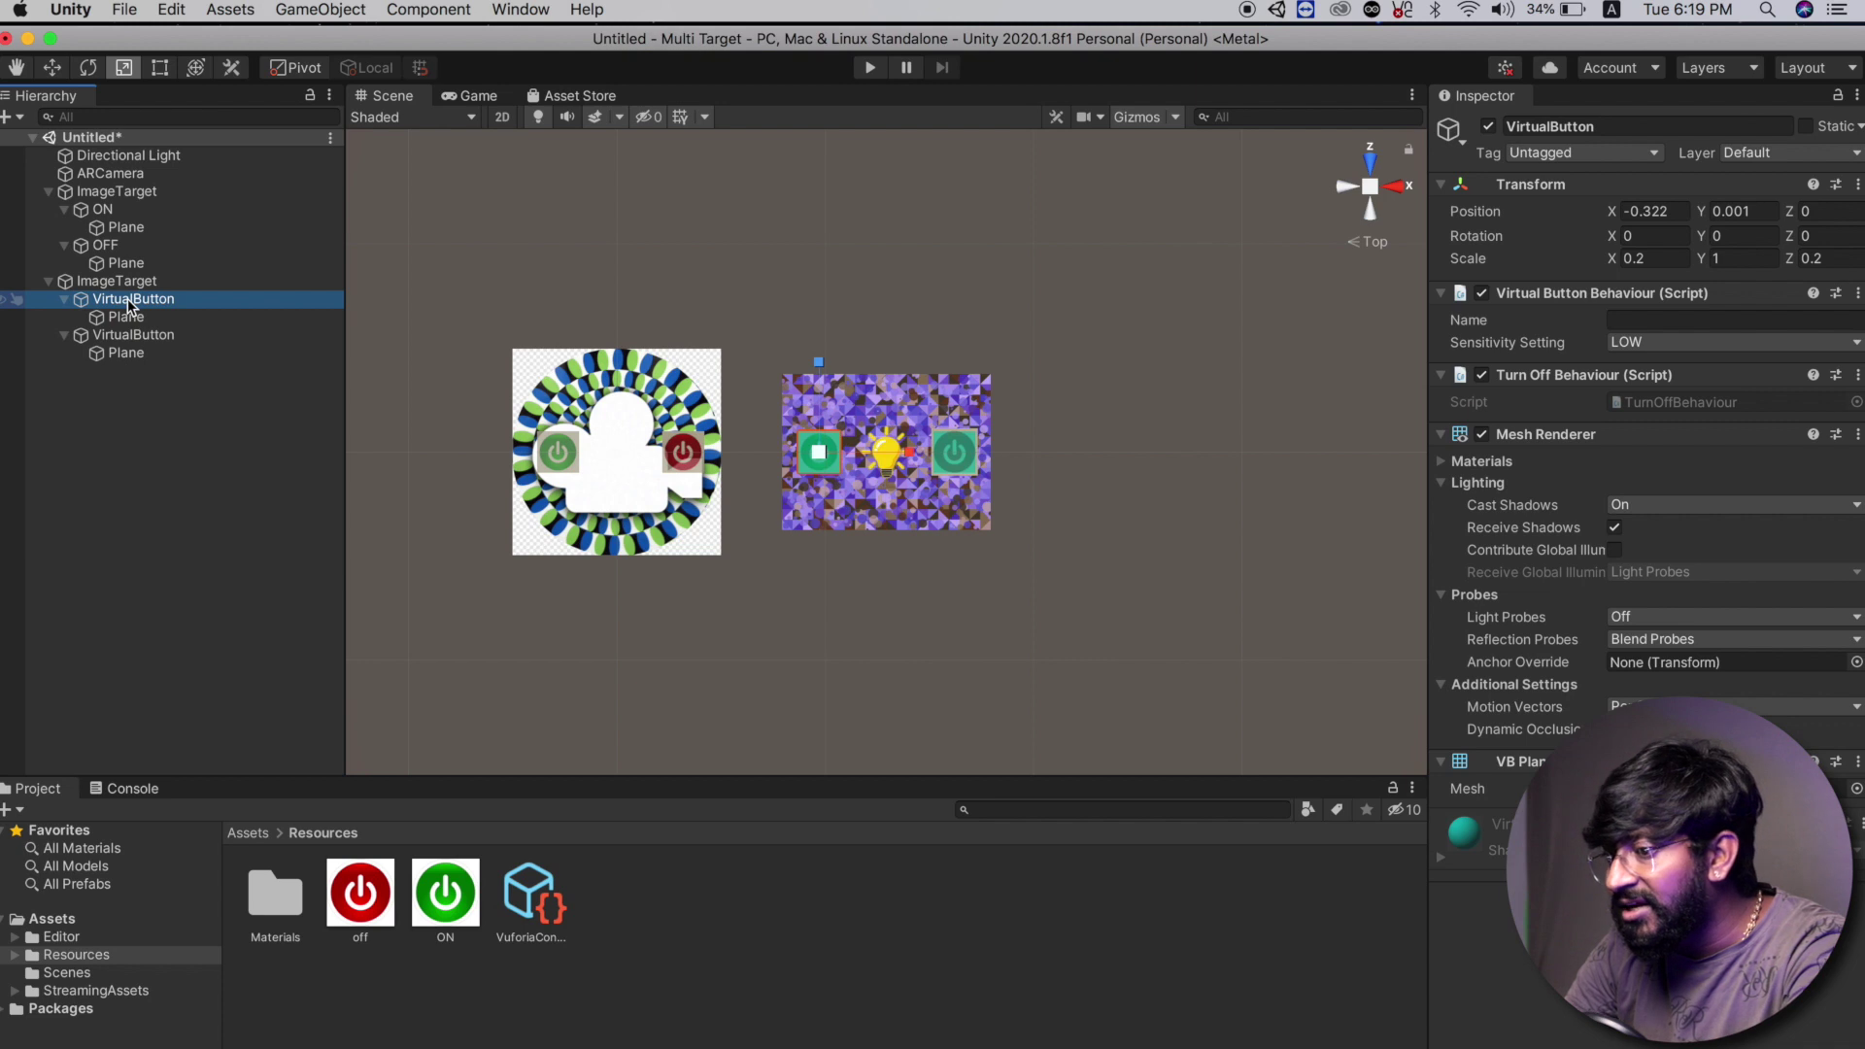
Rename the first virtual button to ON and set its sensitivity to HIGH
click(1642, 153)
click(1633, 124)
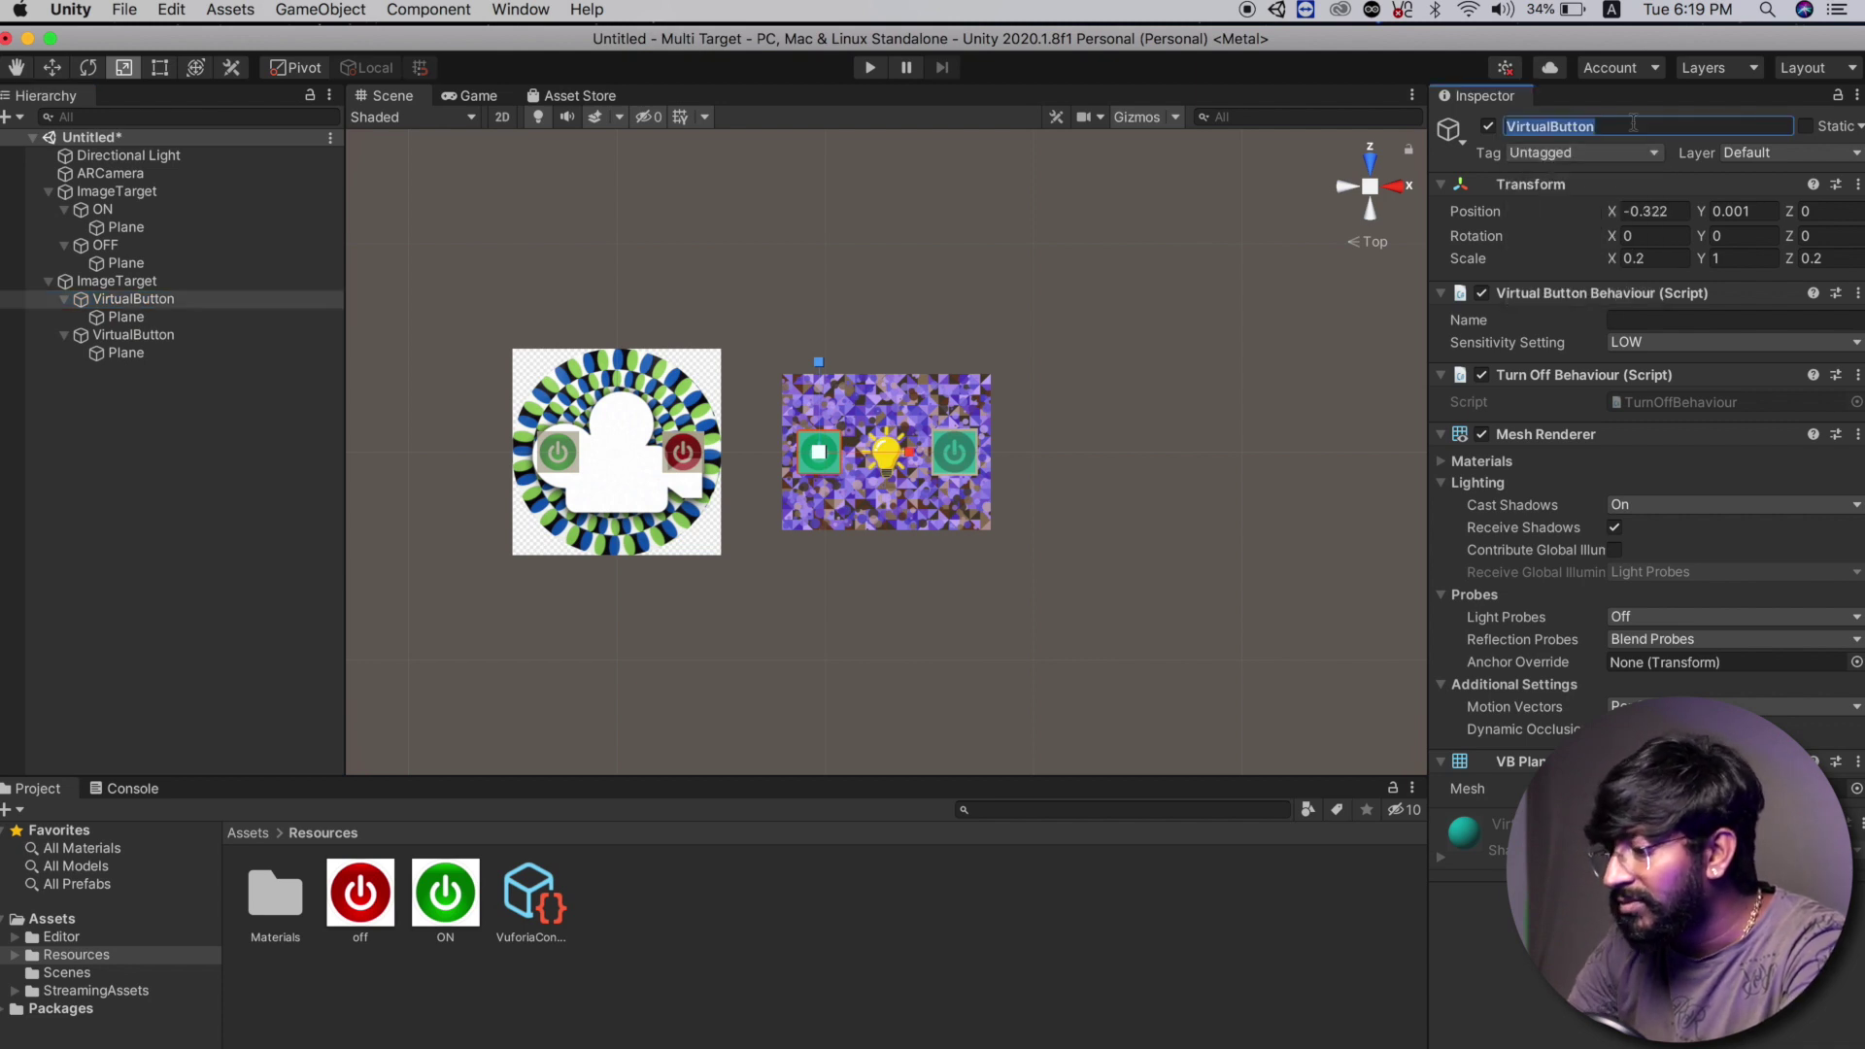
text(ON)
click(1652, 320)
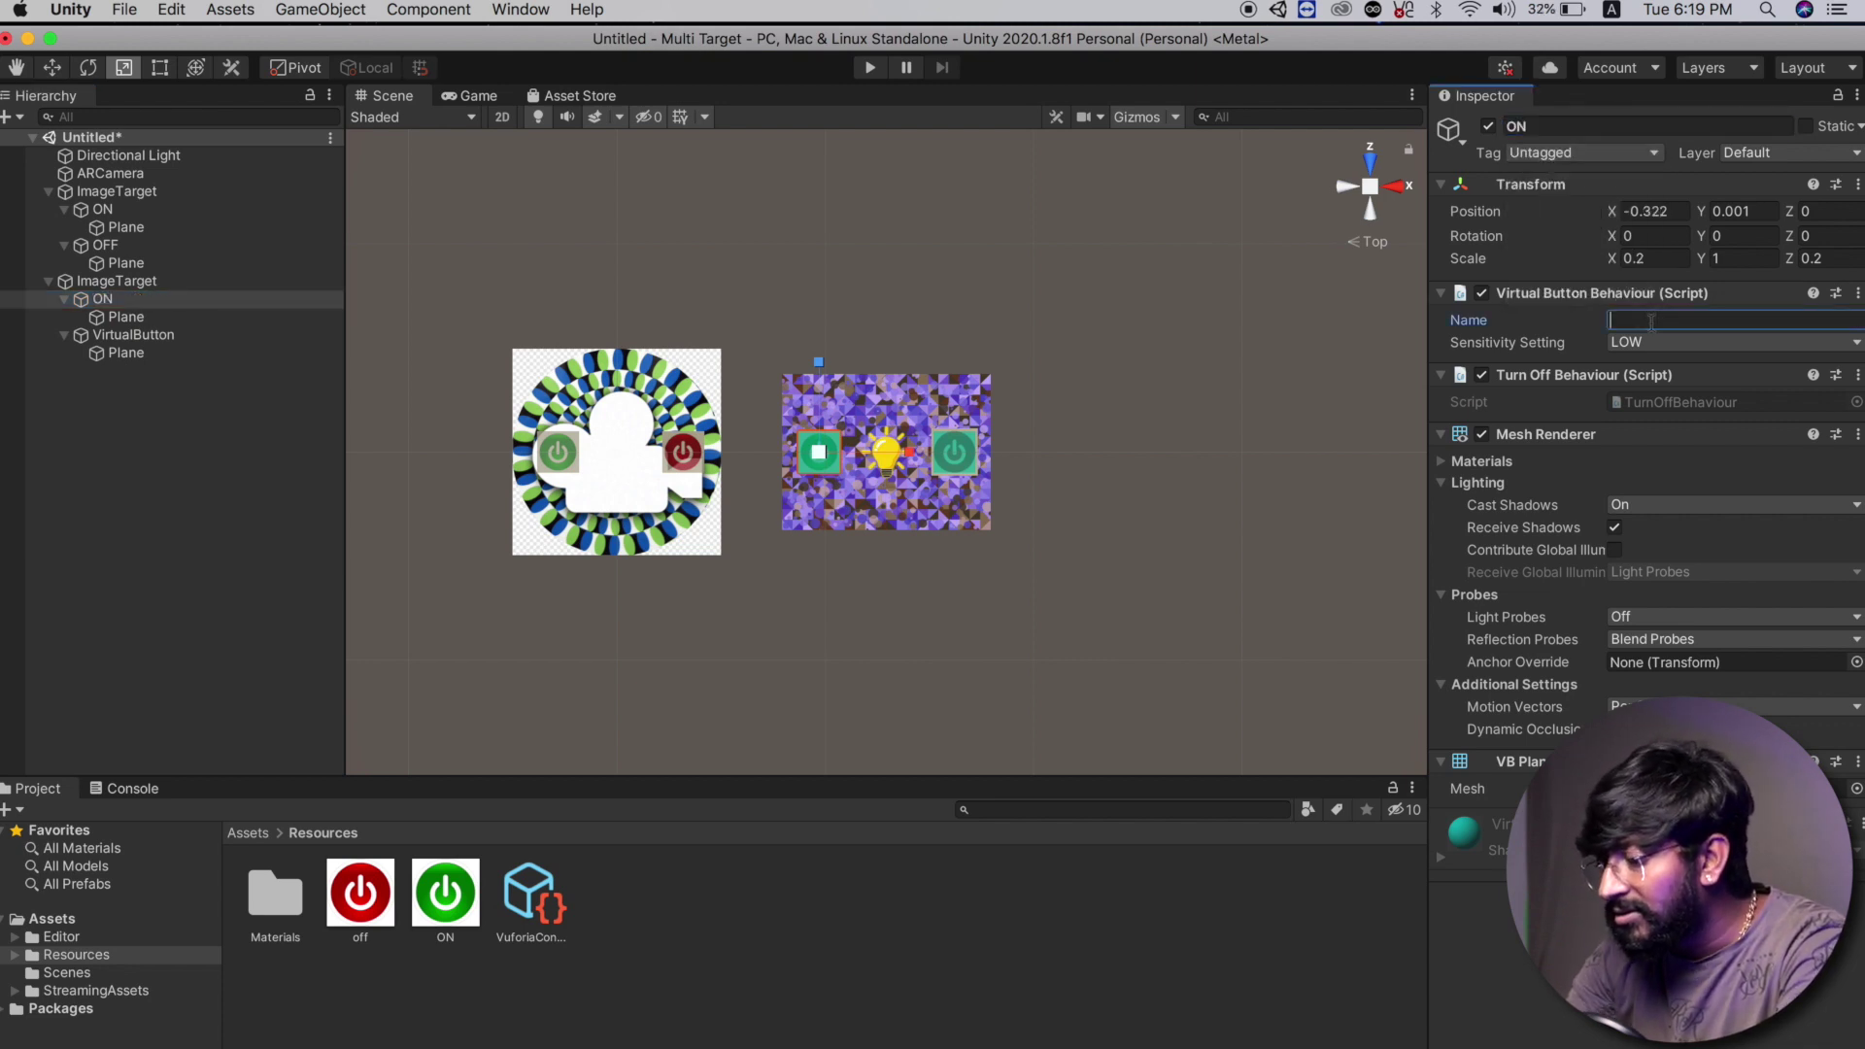
click(1651, 342)
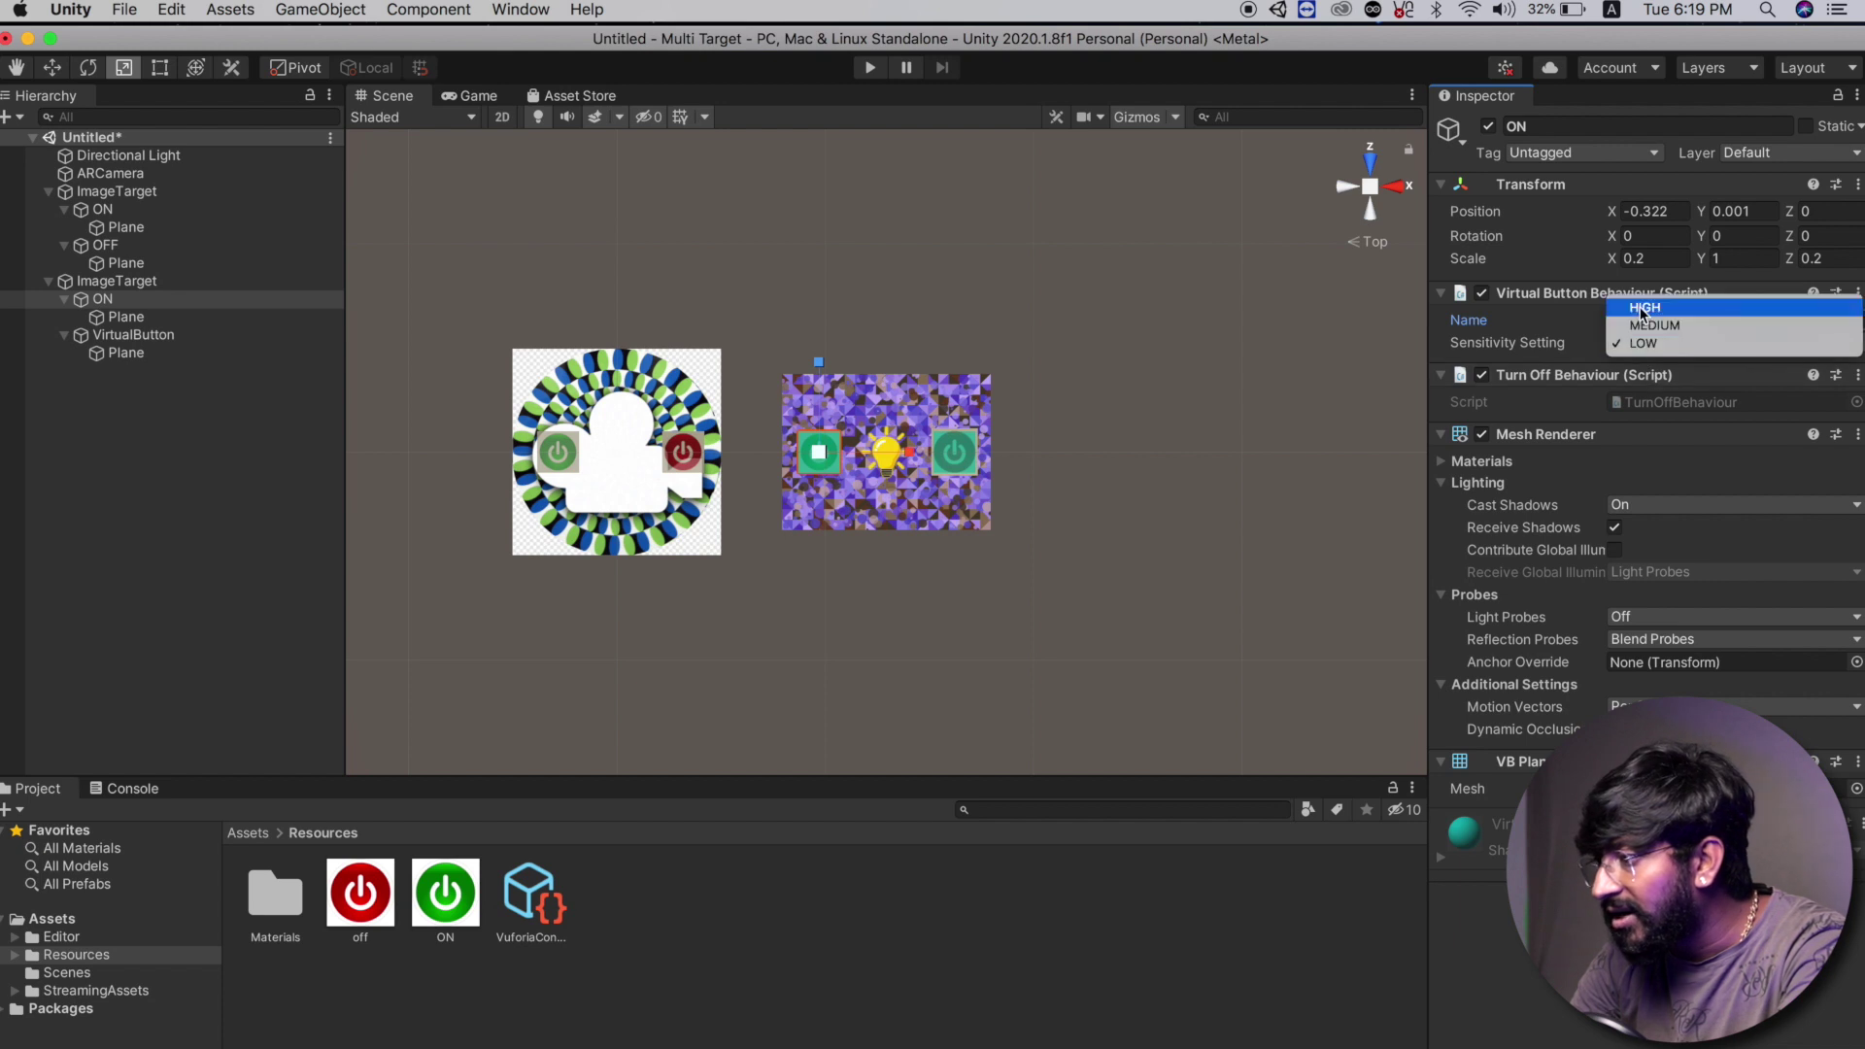
click(1644, 307)
Rename the second virtual button to OFF and set its sensitivity to HIGH
click(146, 337)
click(1613, 125)
text(OF)
key(Return)
click(1685, 345)
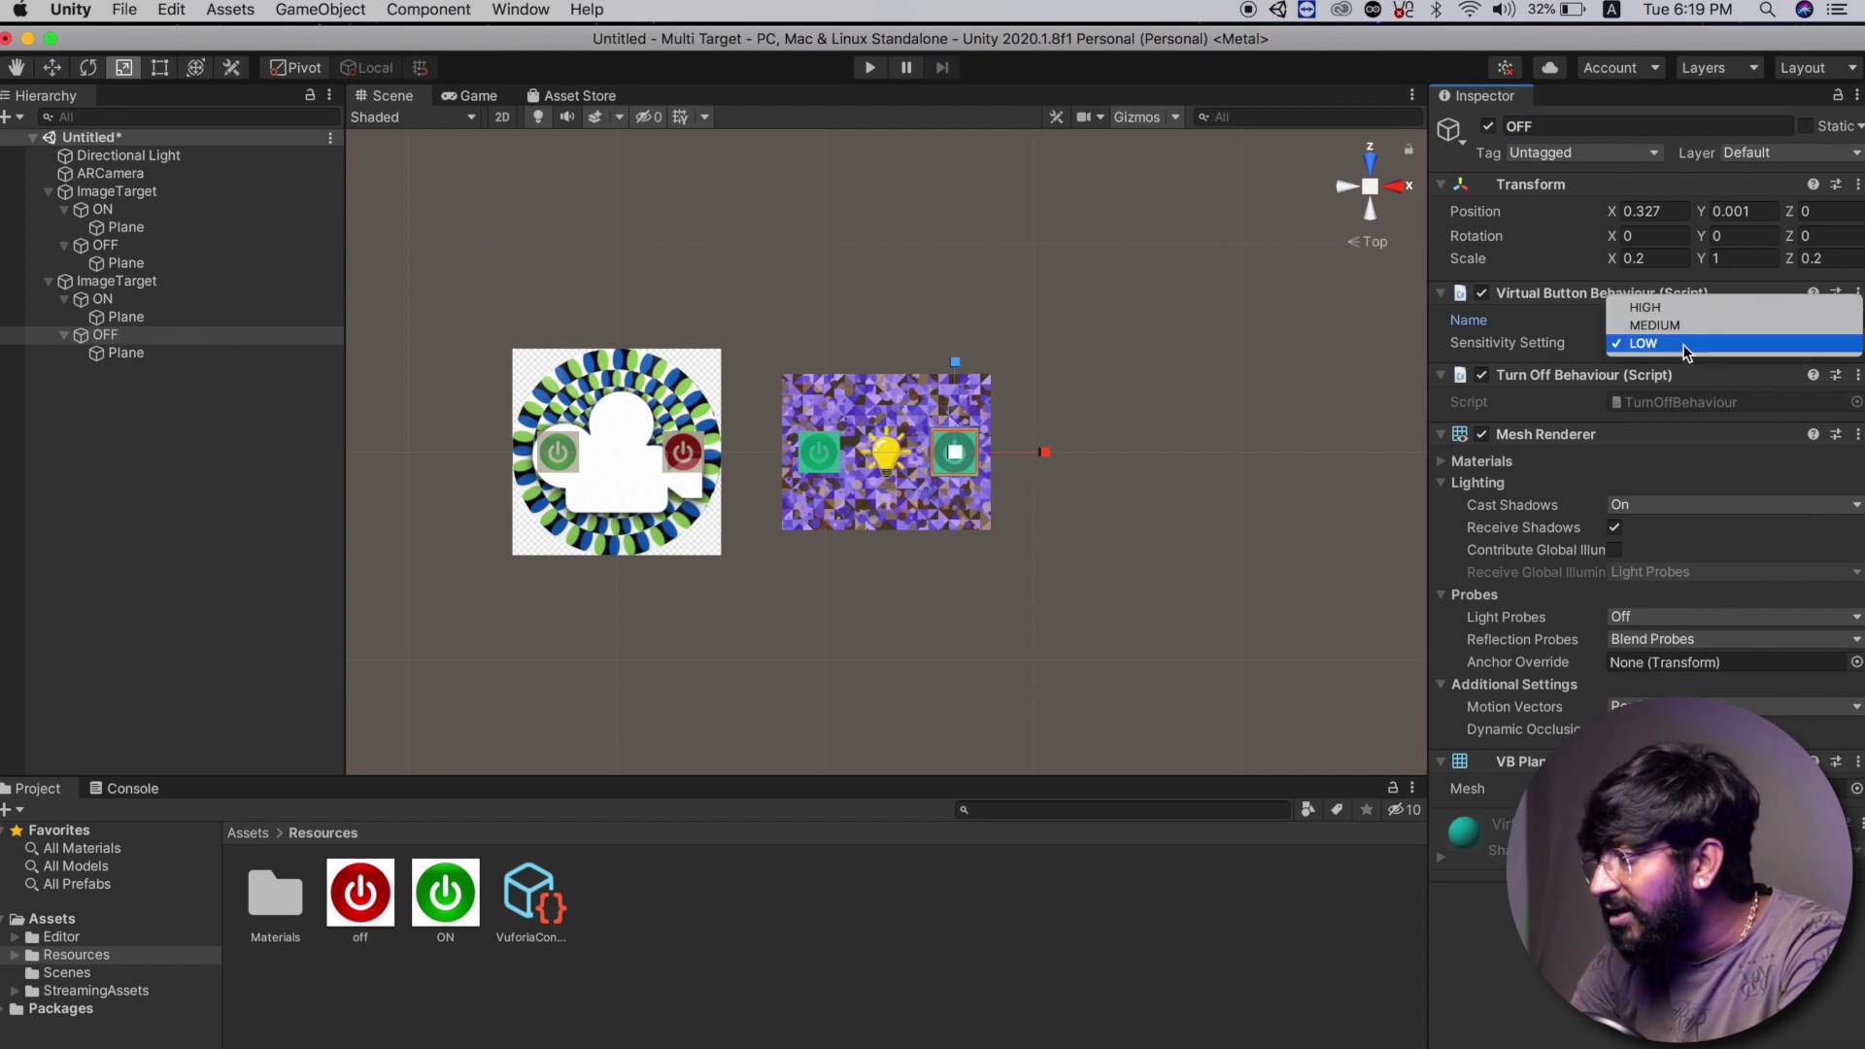
click(1651, 306)
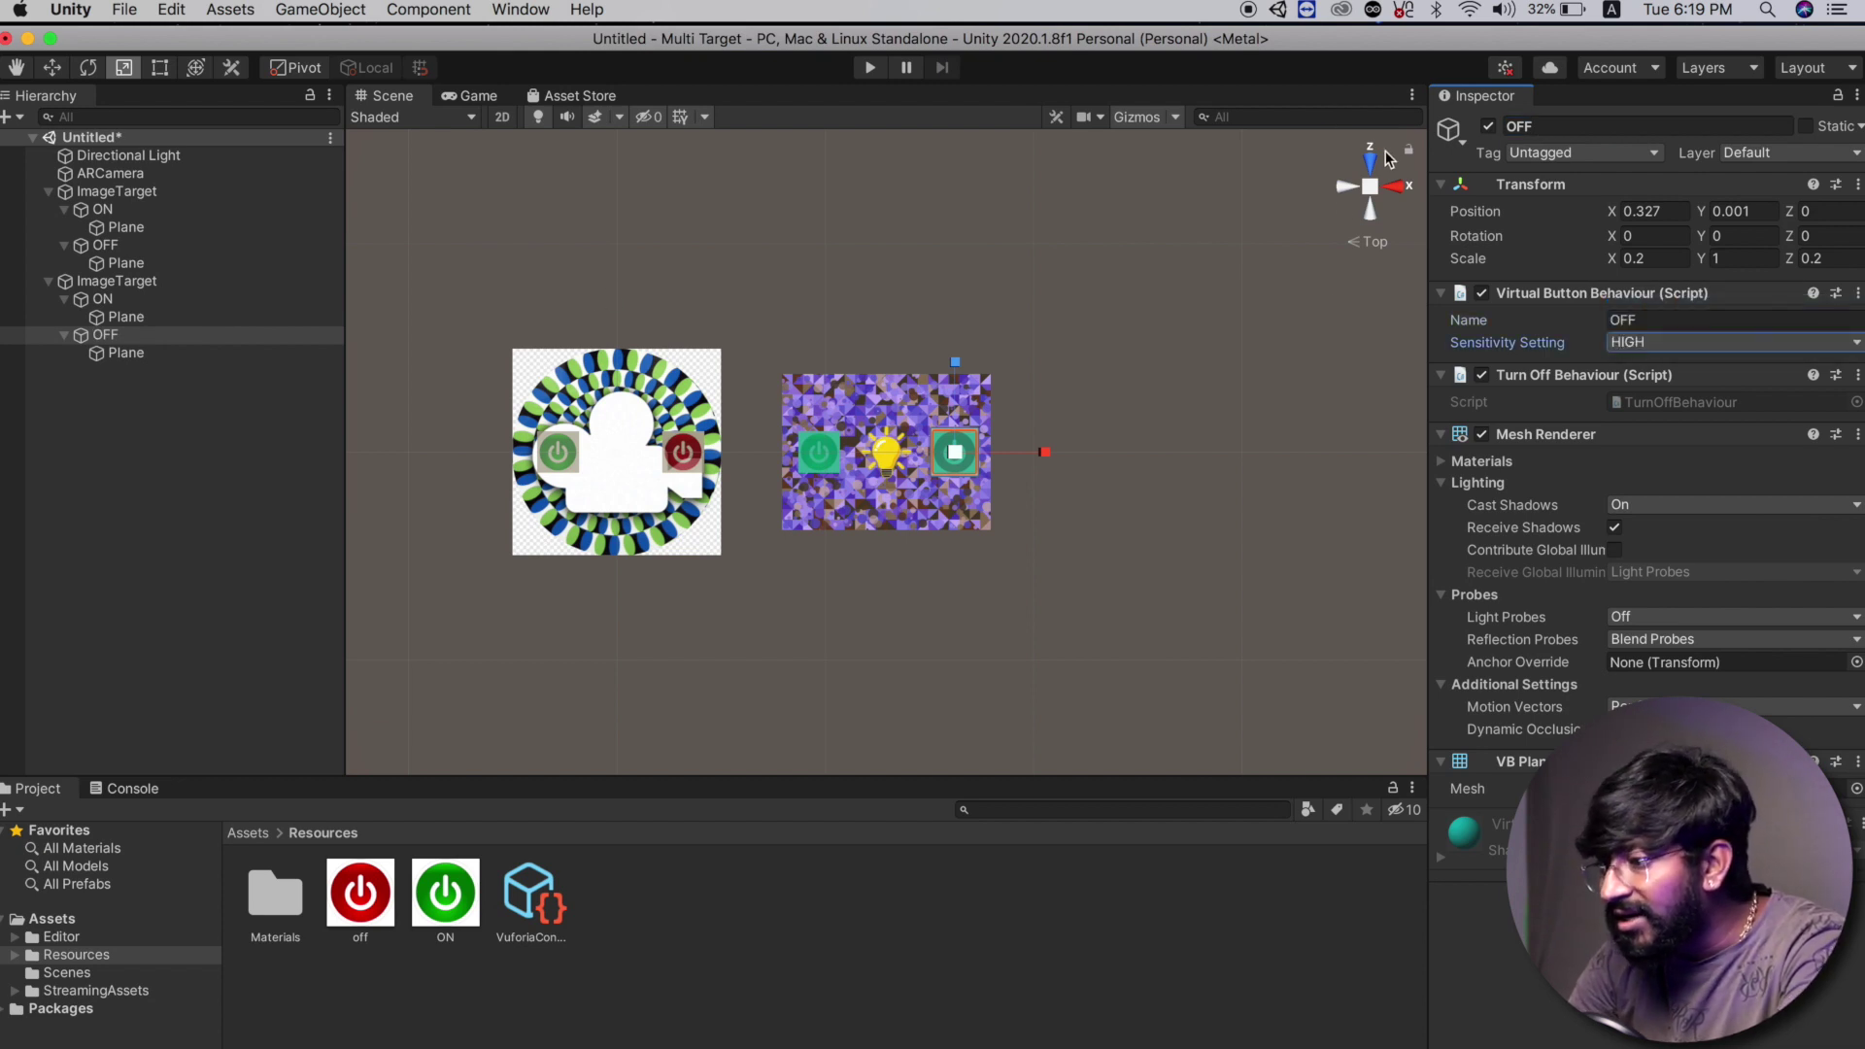
scroll(933, 409, up, 3)
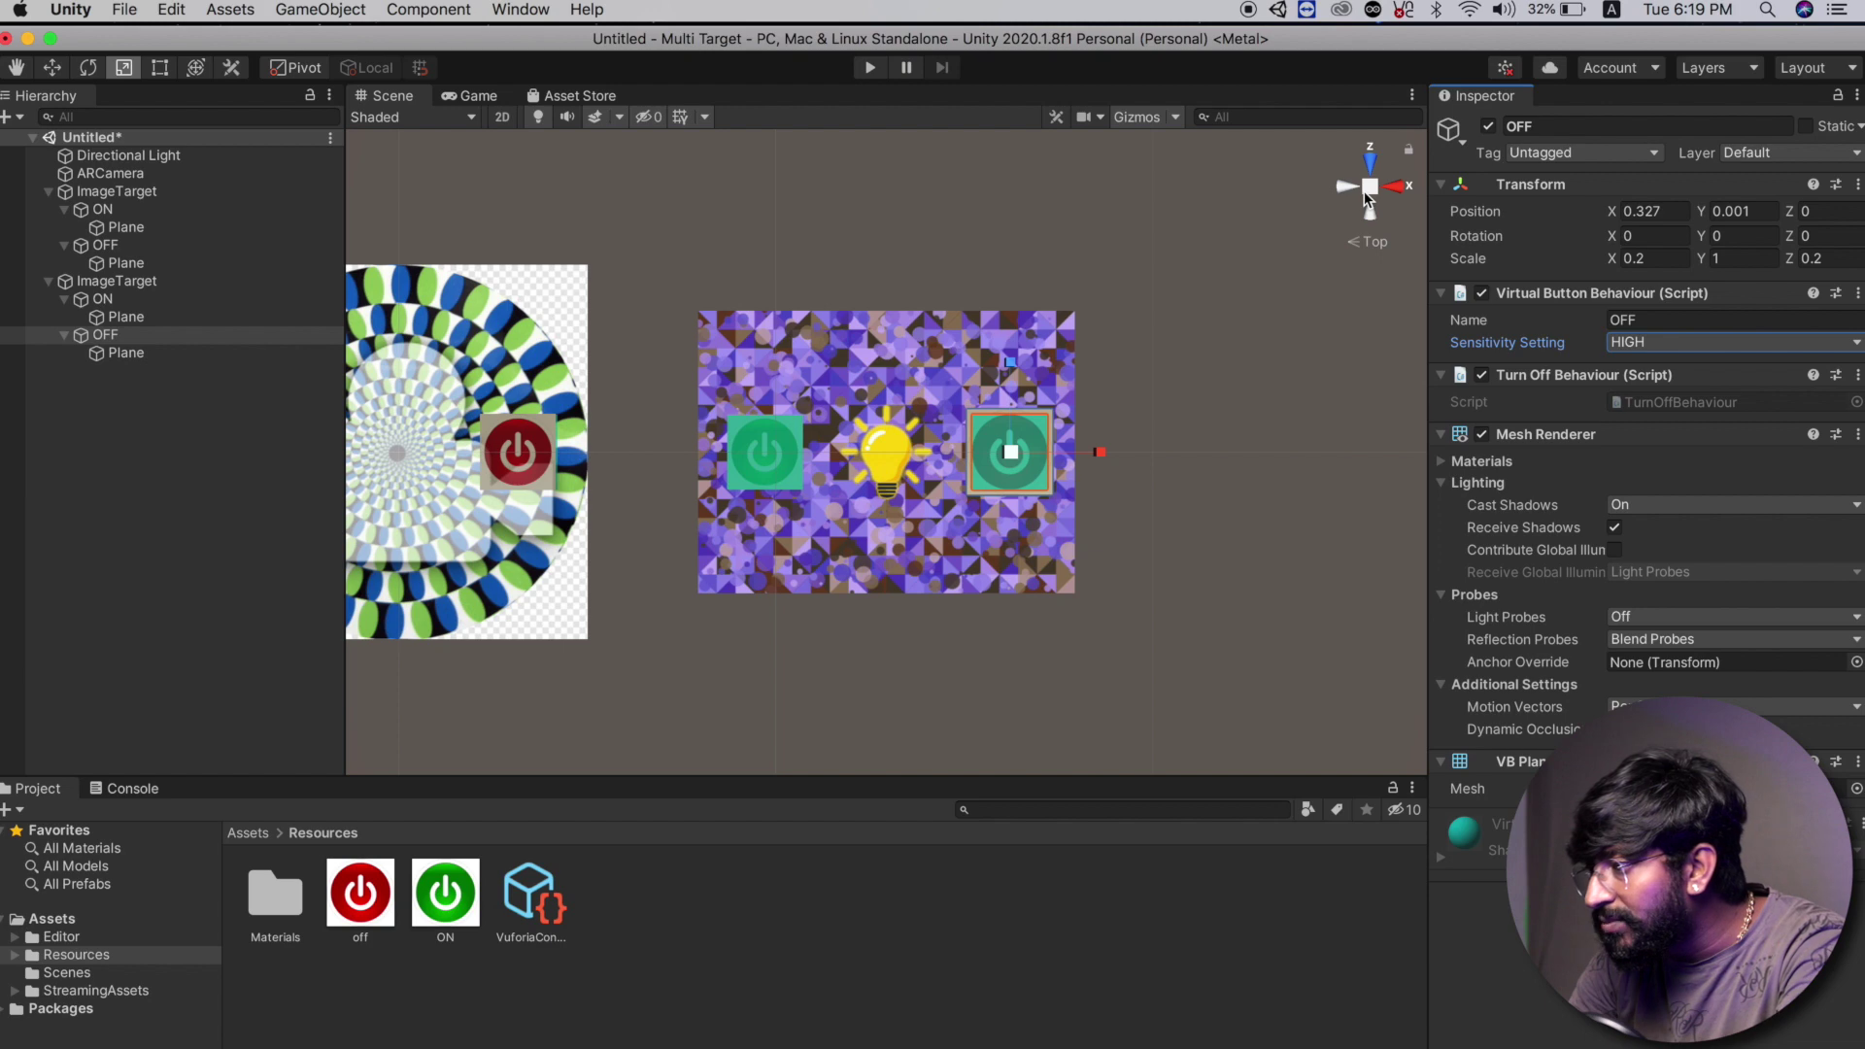
In perspective view, nudge the ON and OFF planes up on Y, then restore Top view
right_click(1365, 198)
click(1399, 206)
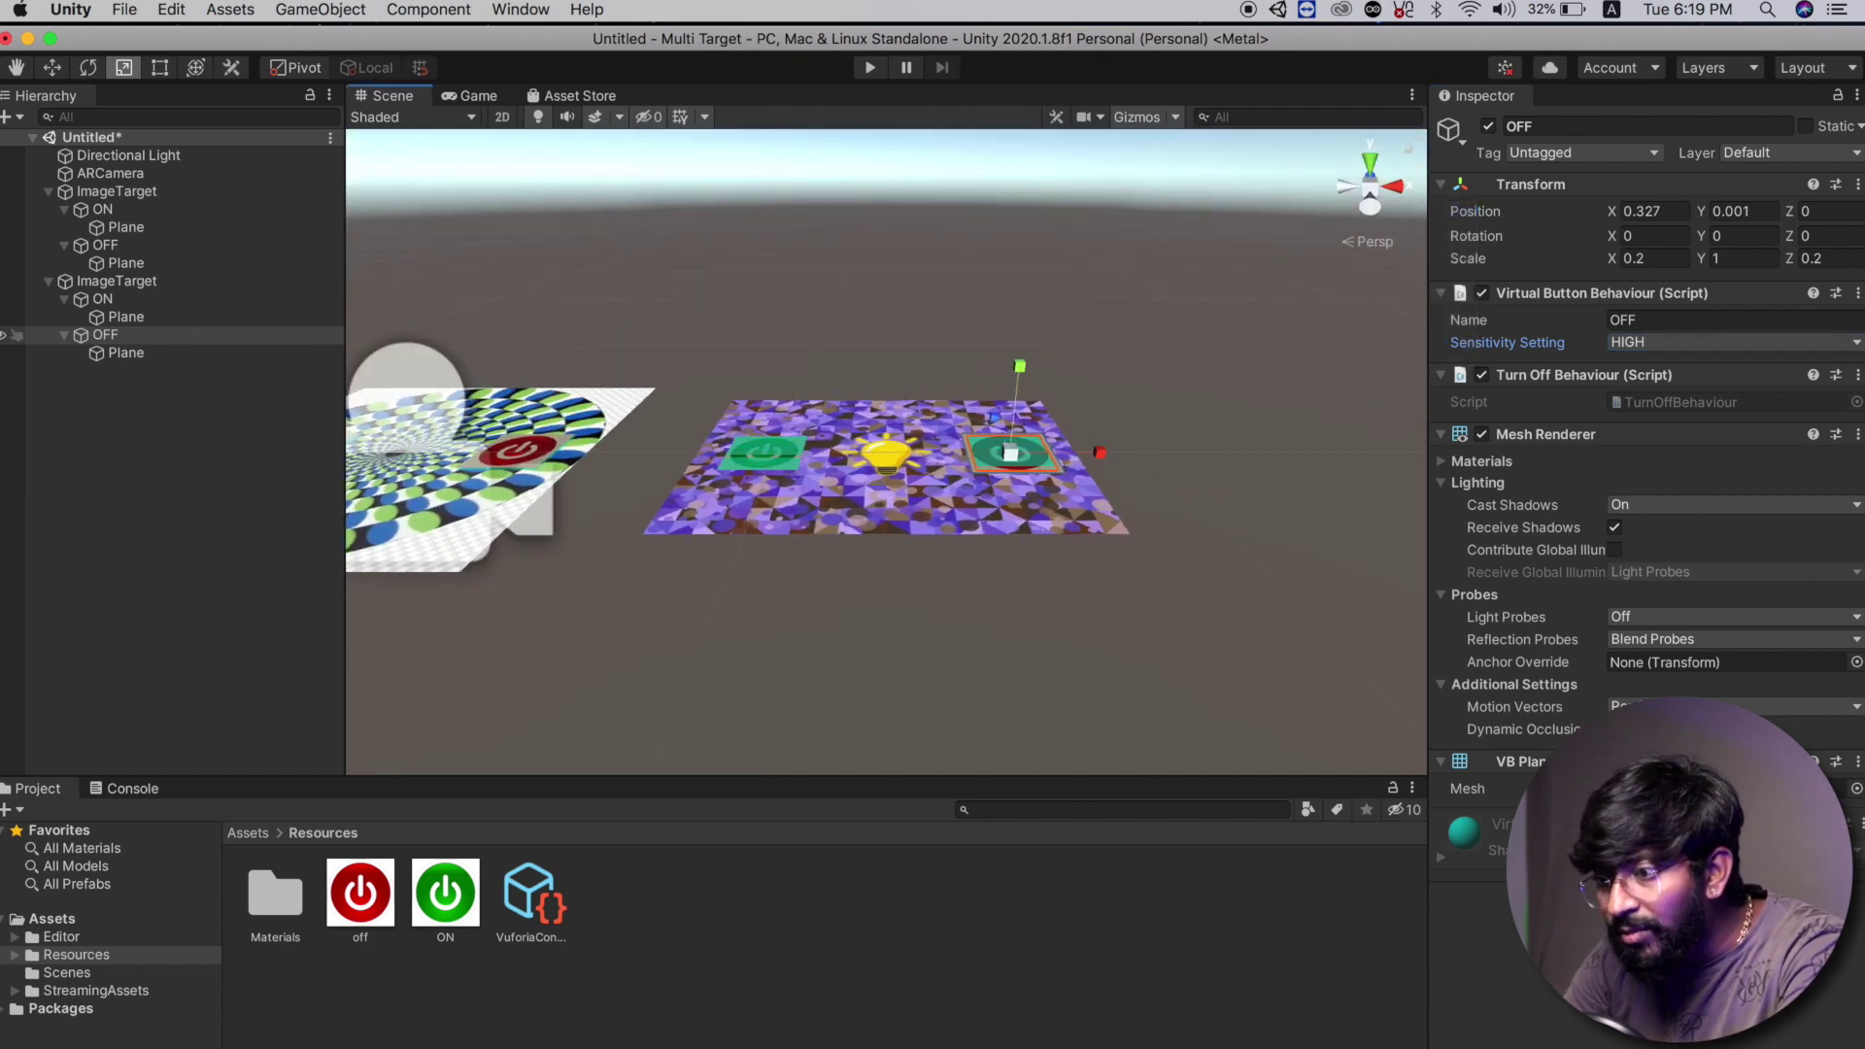
click(124, 316)
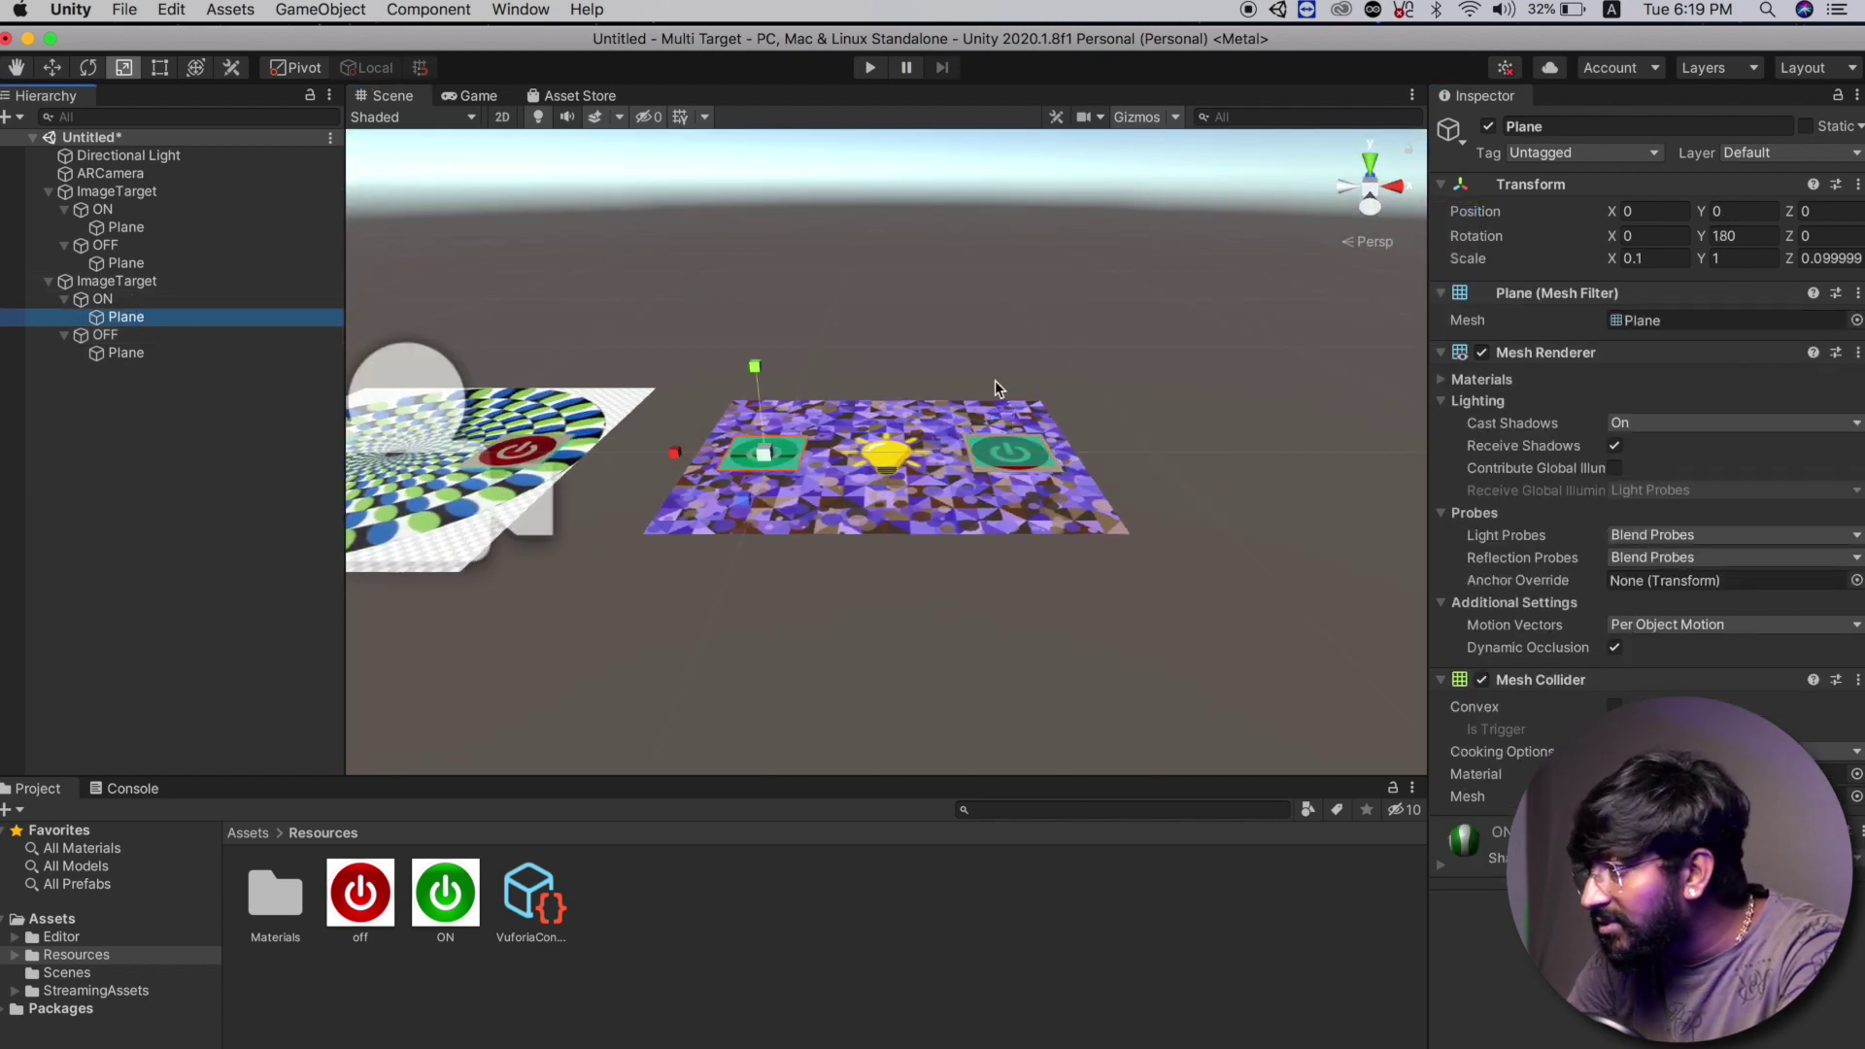
click(52, 67)
drag(756, 363, 756, 359)
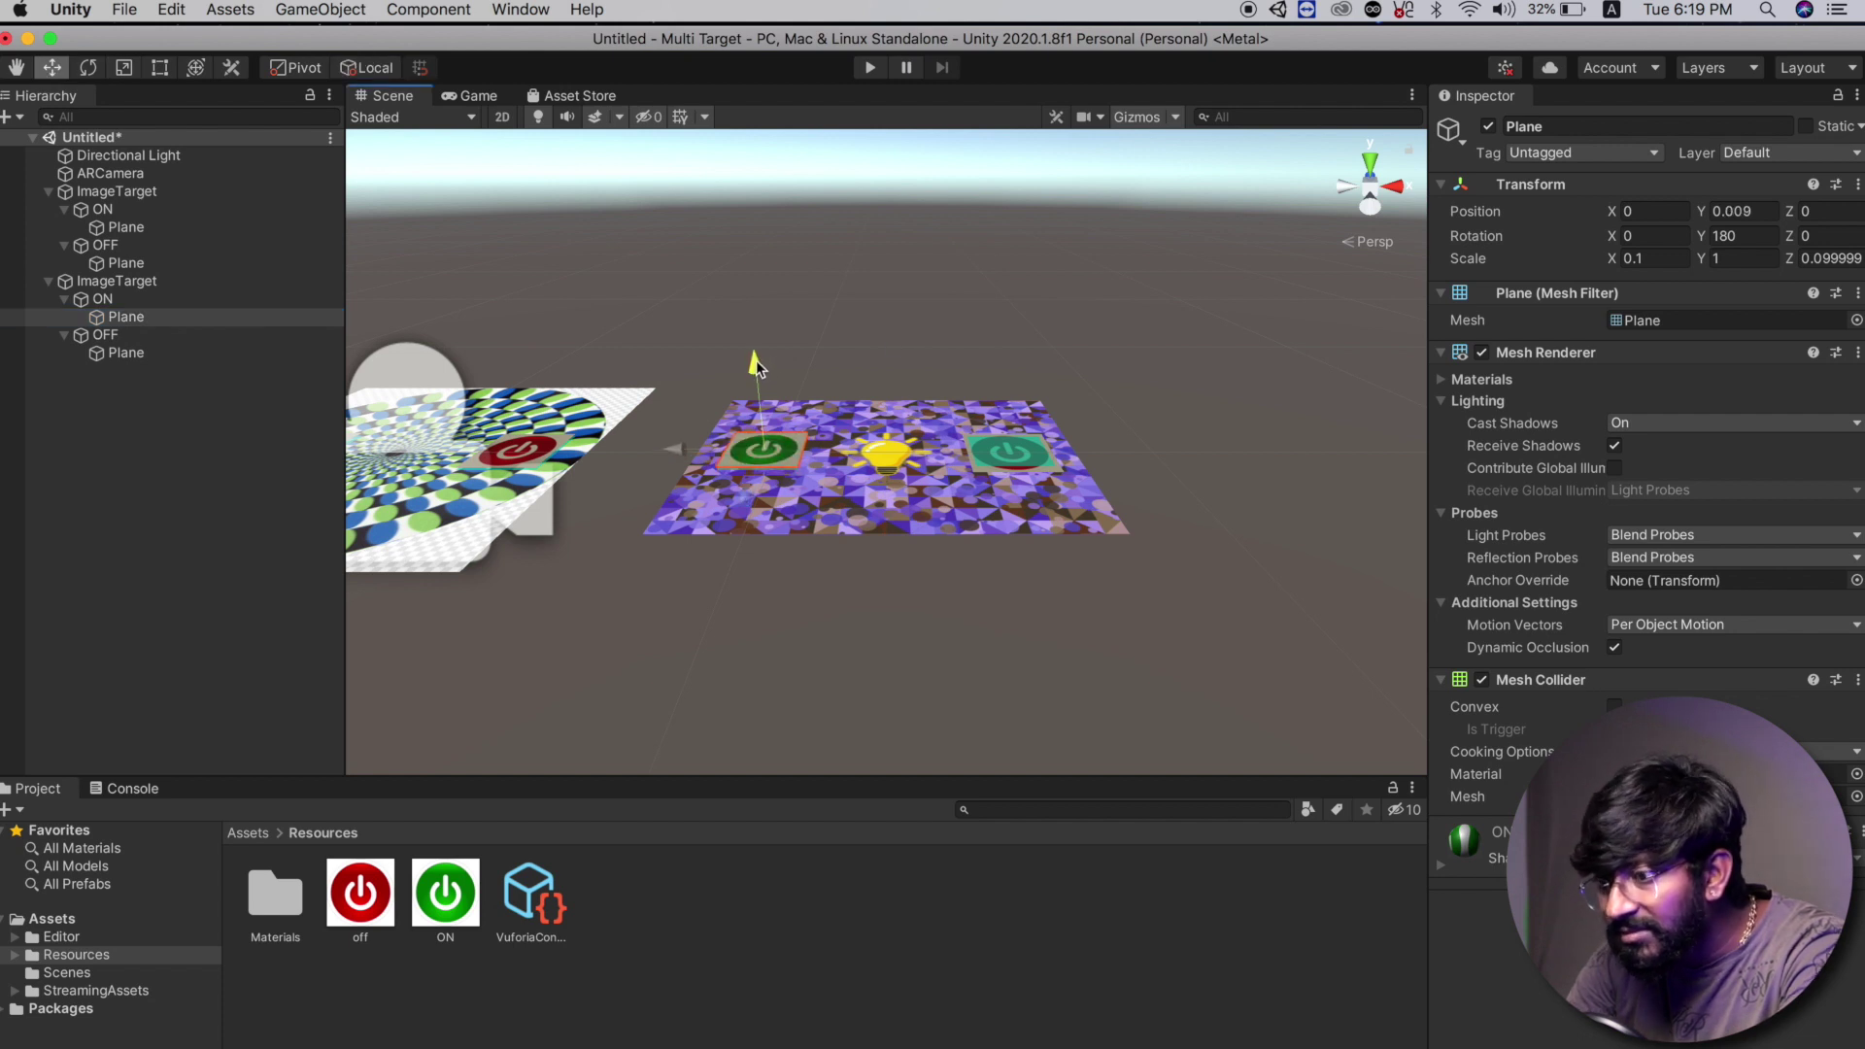
click(171, 354)
drag(1022, 369, 1022, 364)
right_click(1393, 210)
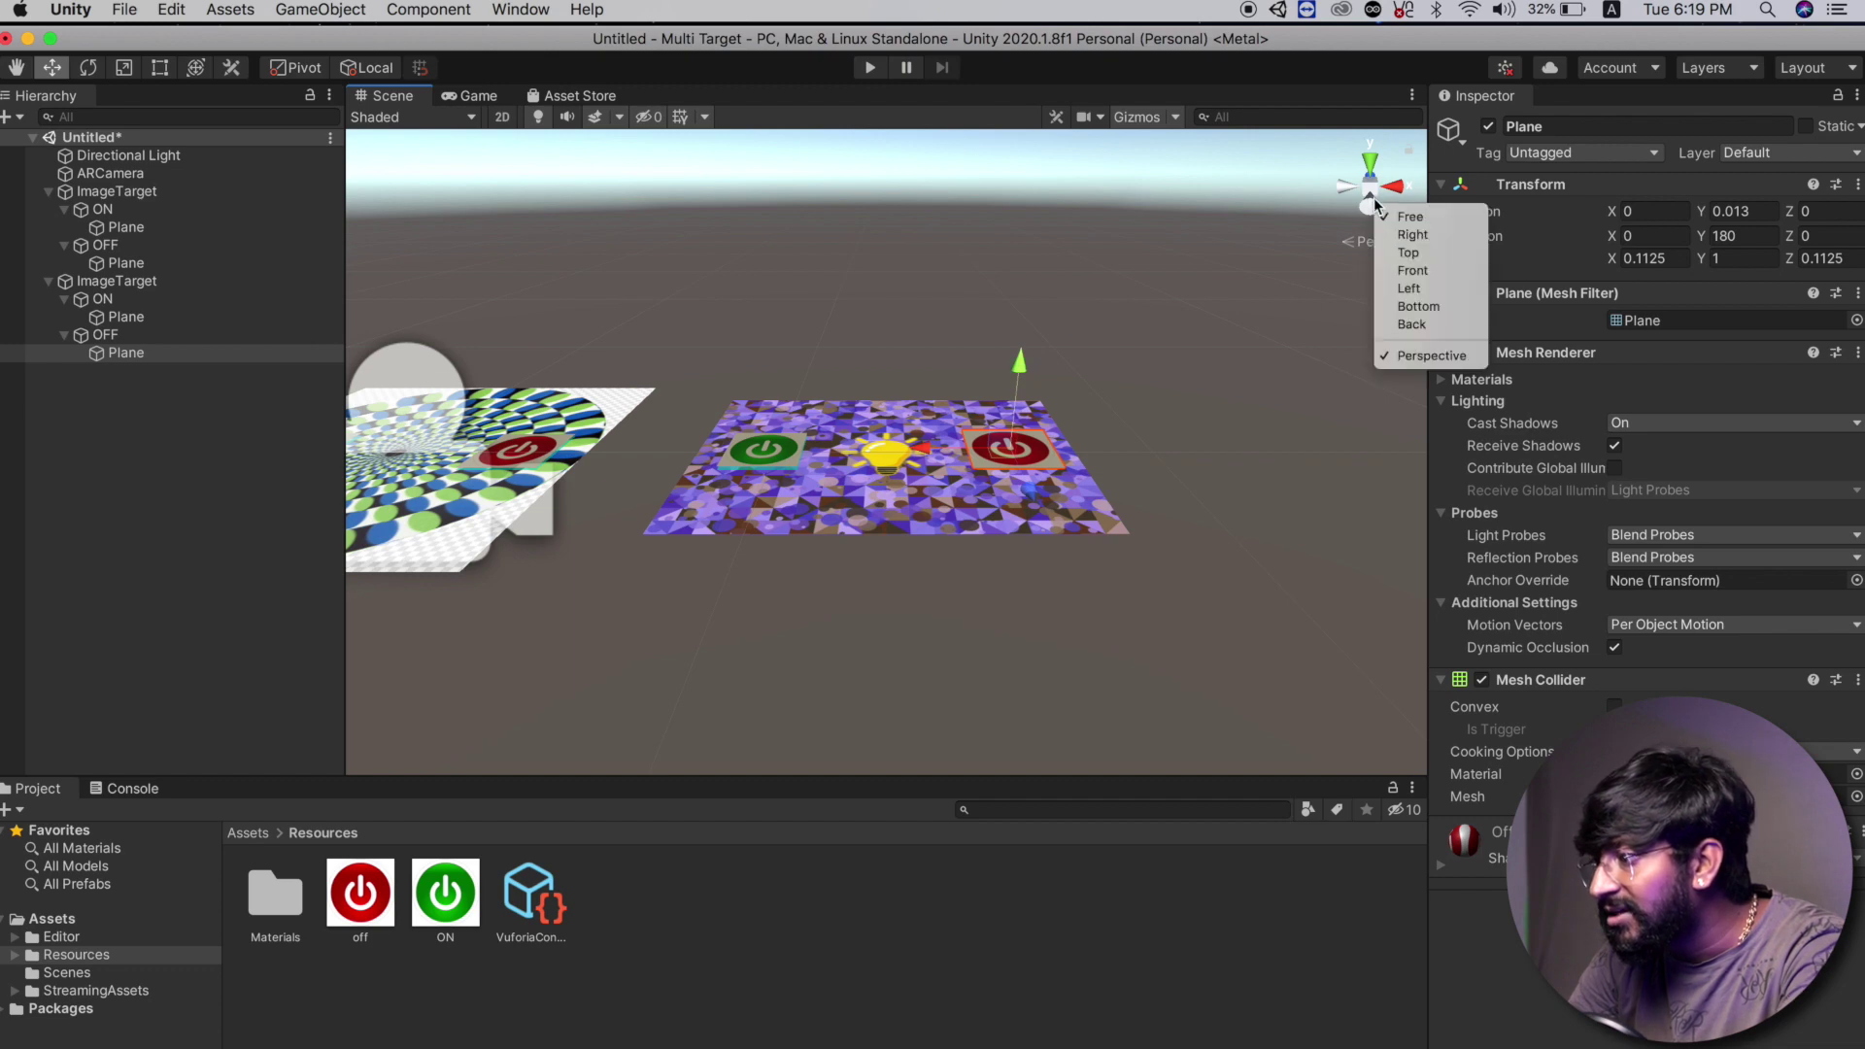
click(1401, 255)
scroll(1147, 503, down, 5)
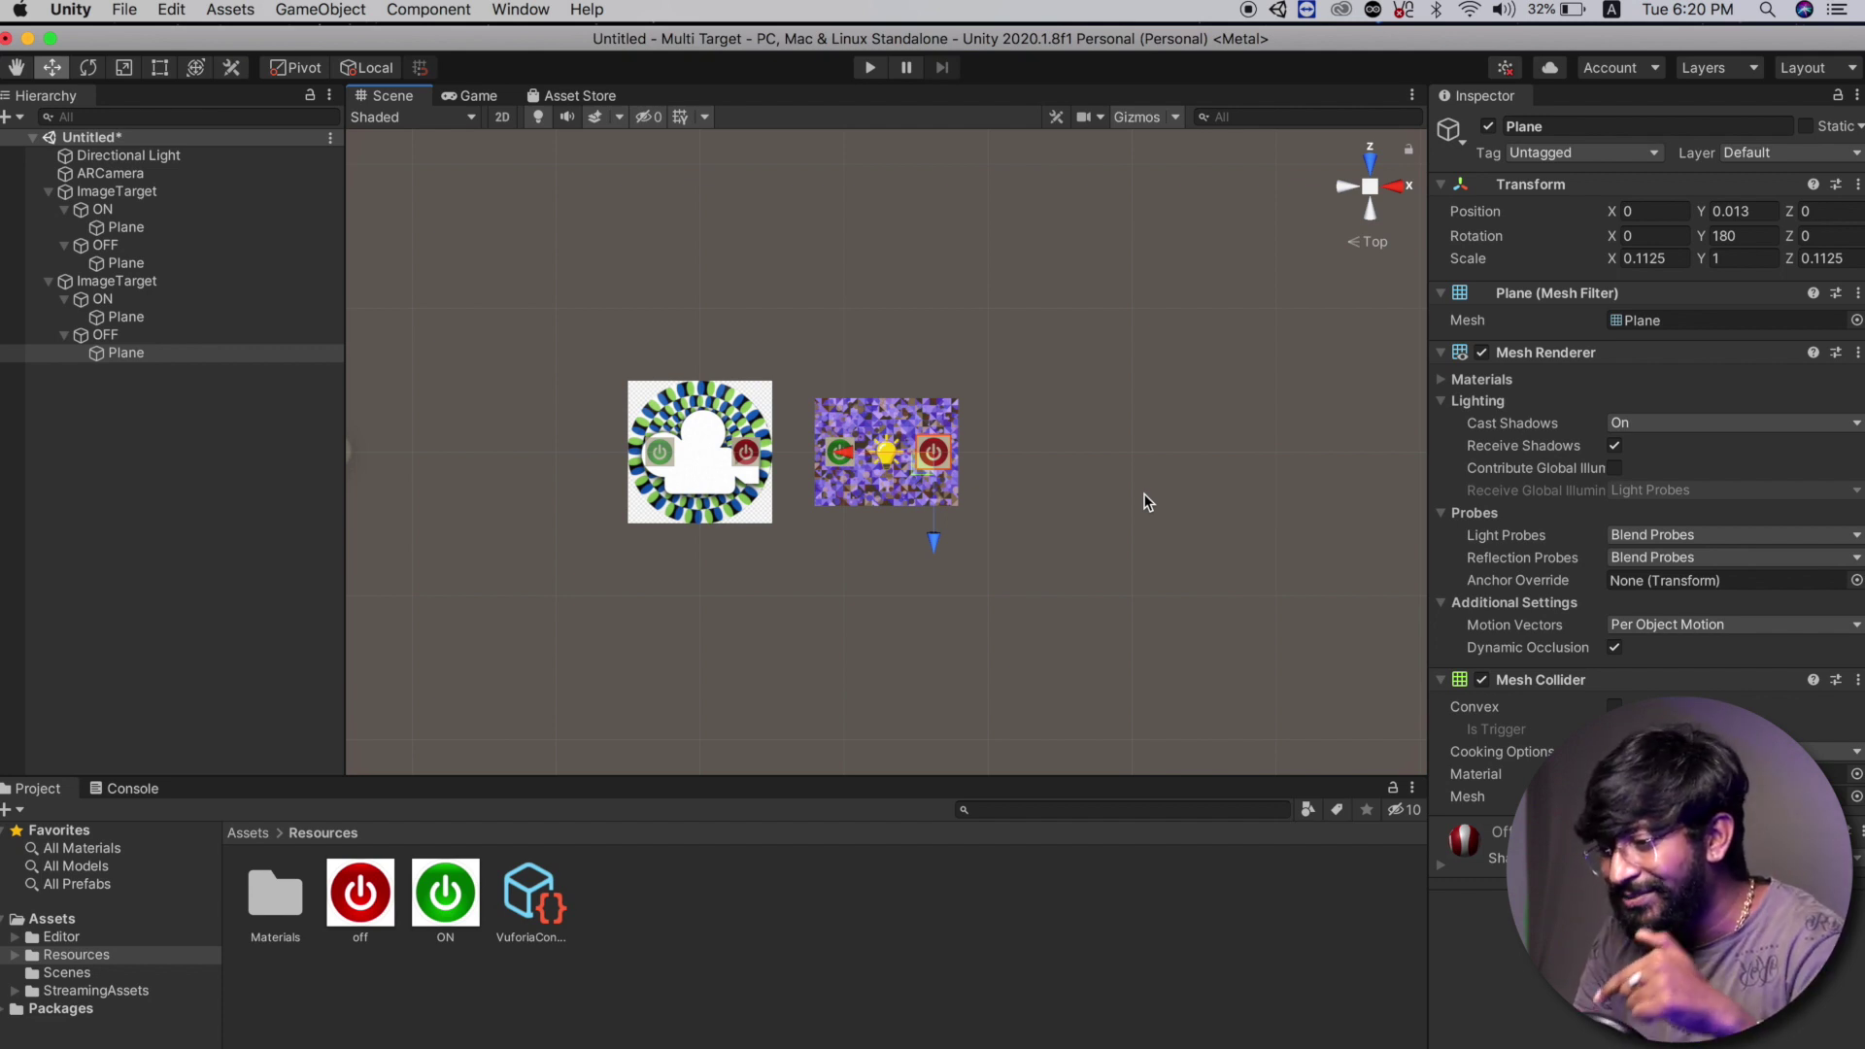
Drag First.cs from the Virtual Button folder into Assets/Resources and close the Finder window
key(super+Tab)
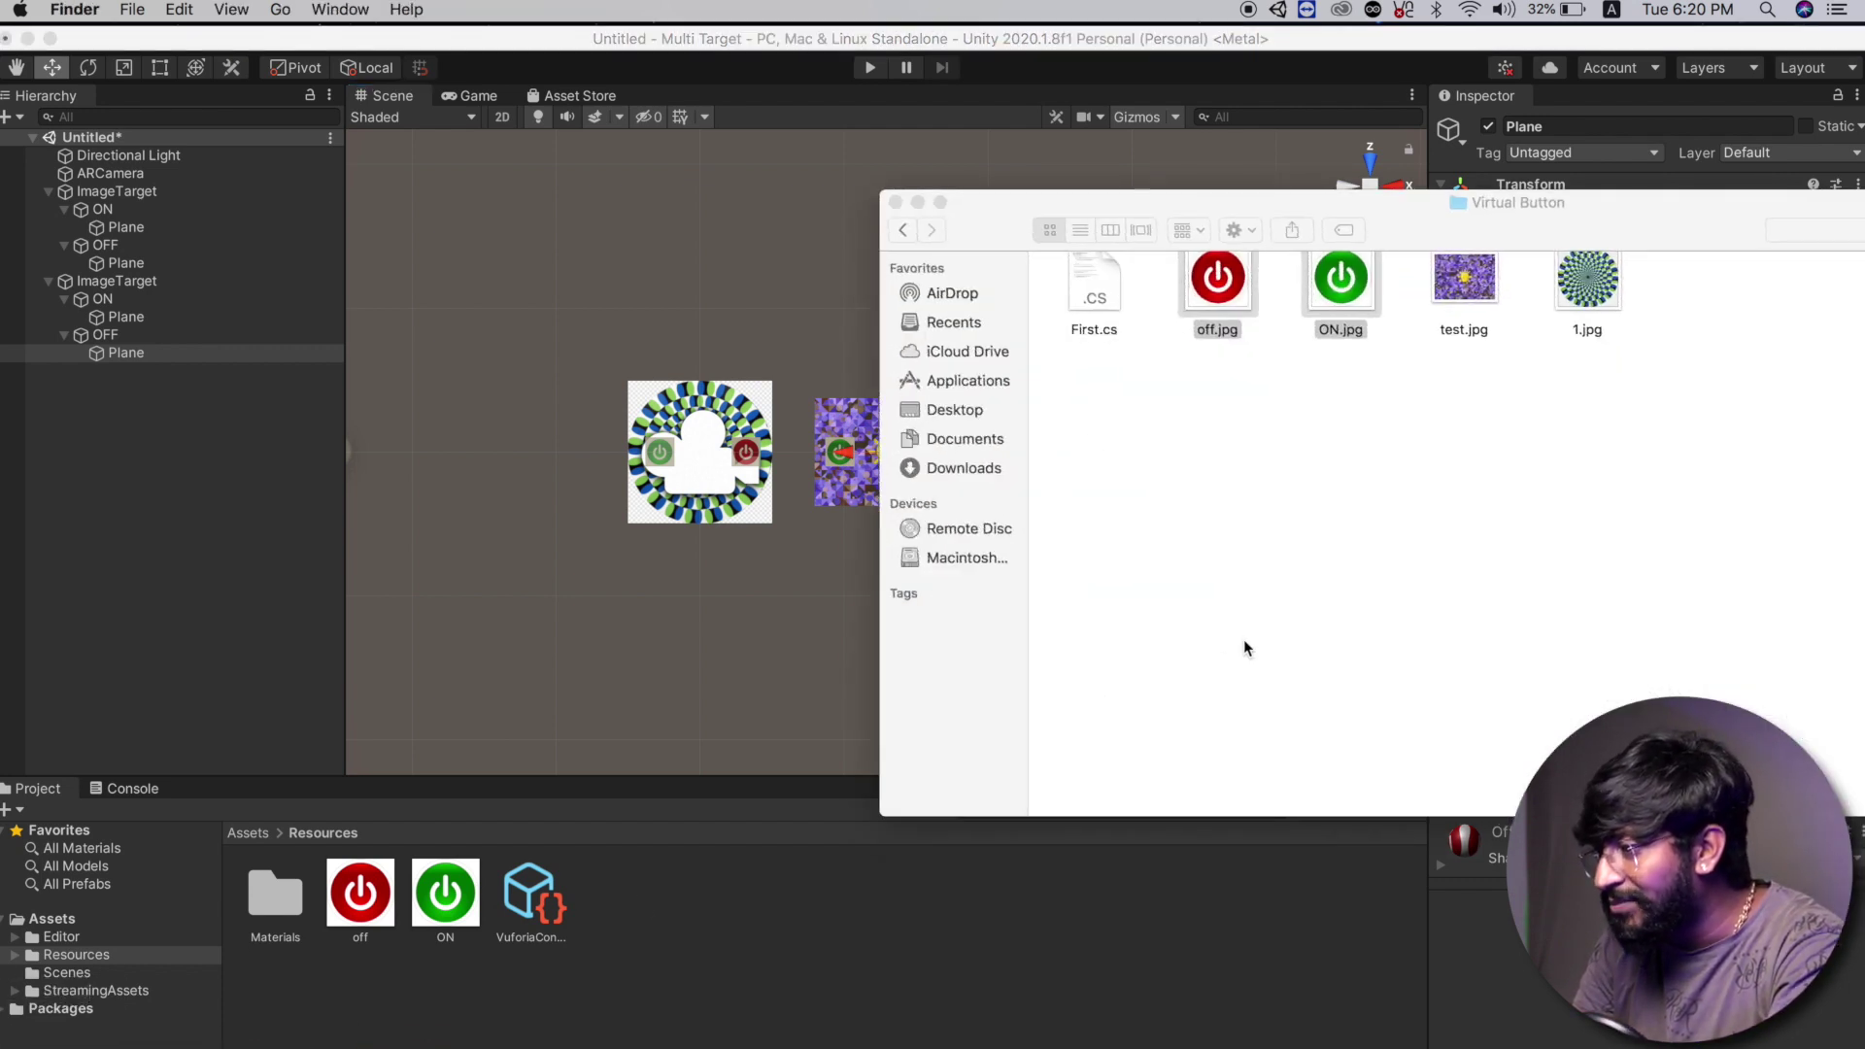
click(1097, 286)
drag(1105, 291, 690, 924)
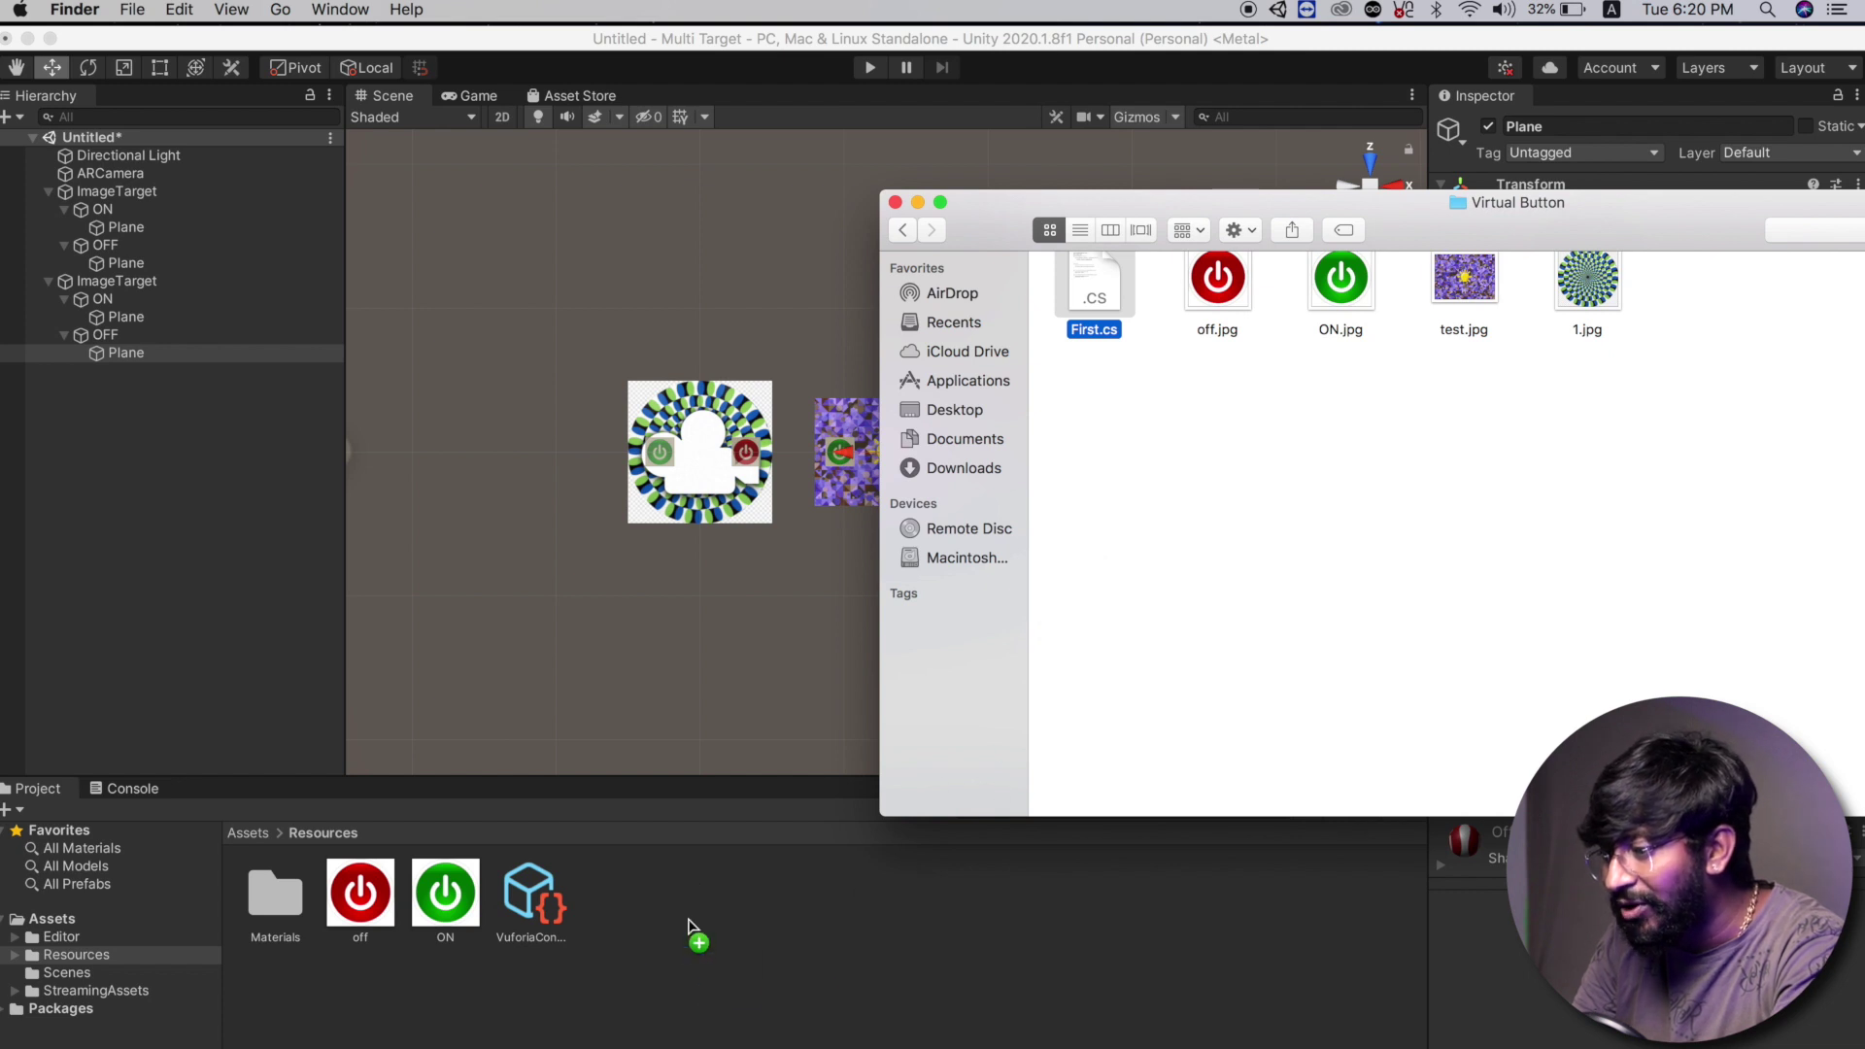
click(895, 203)
click(273, 904)
click(275, 905)
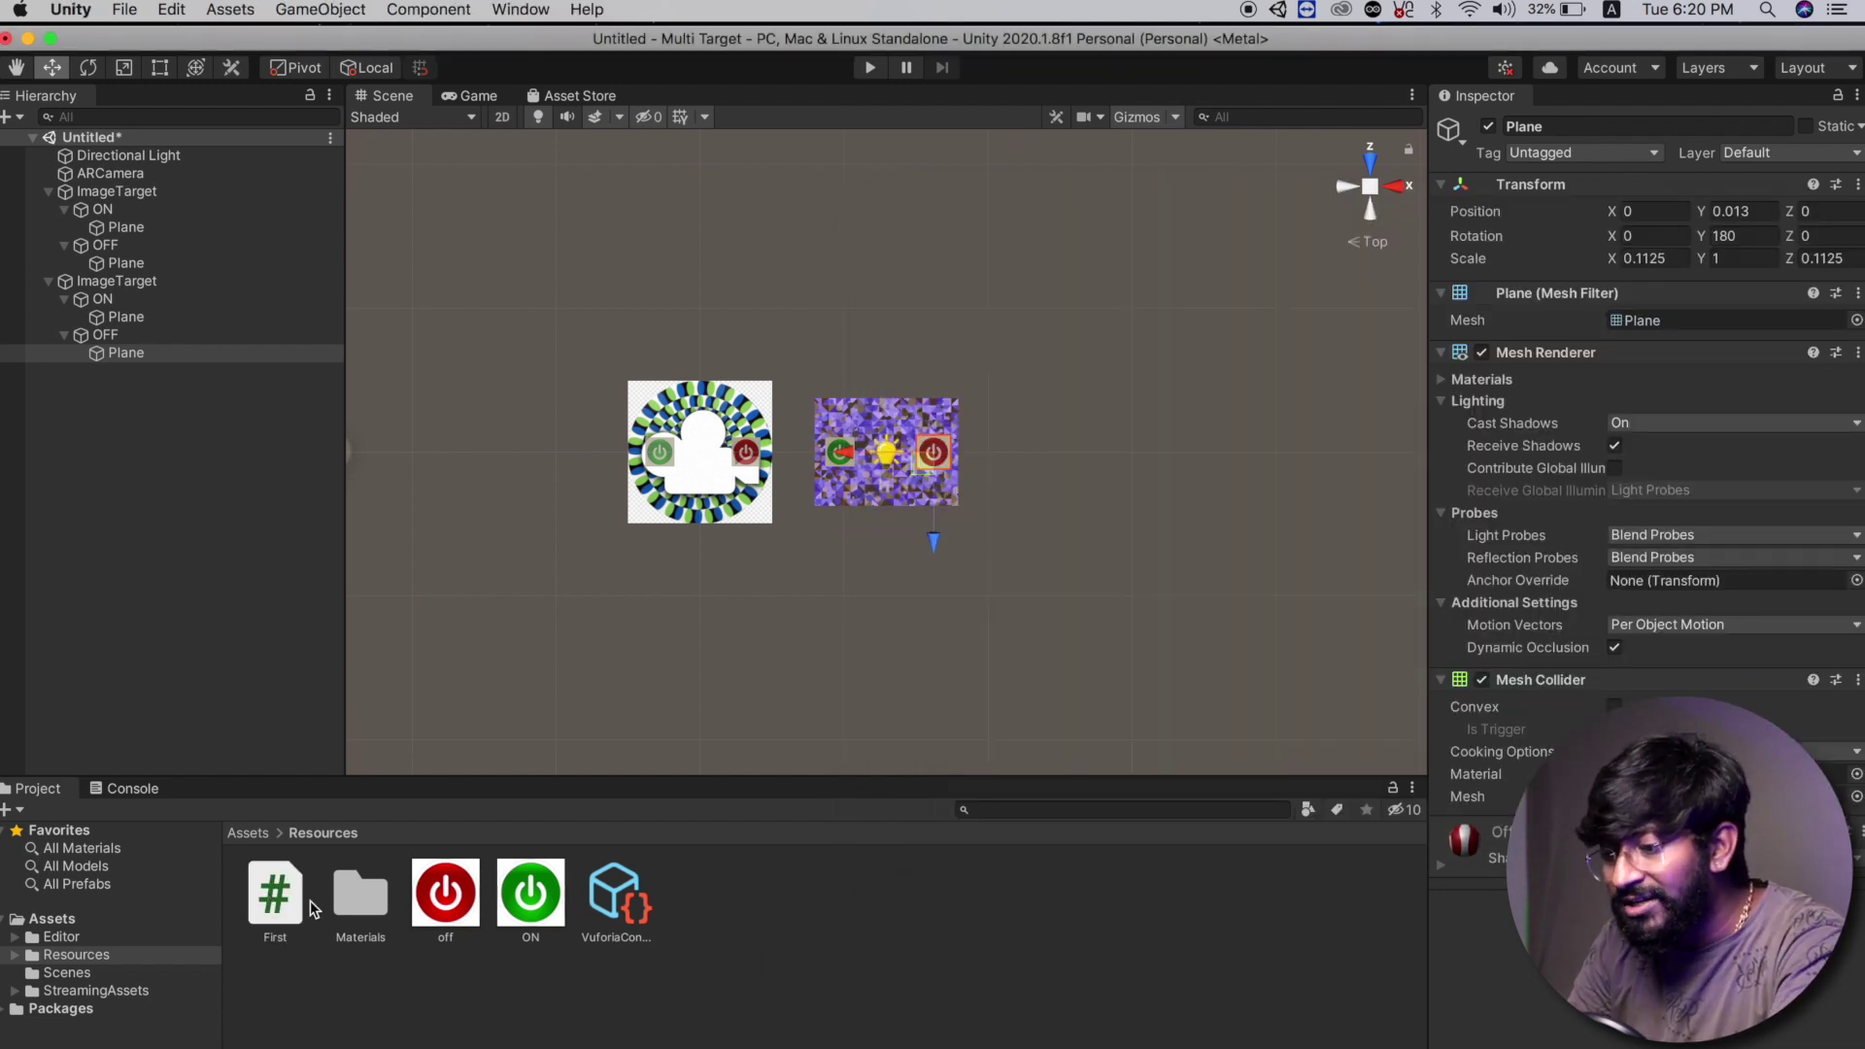
Add the First script to the spiral and light-bulb image targets
drag(347, 819, 131, 195)
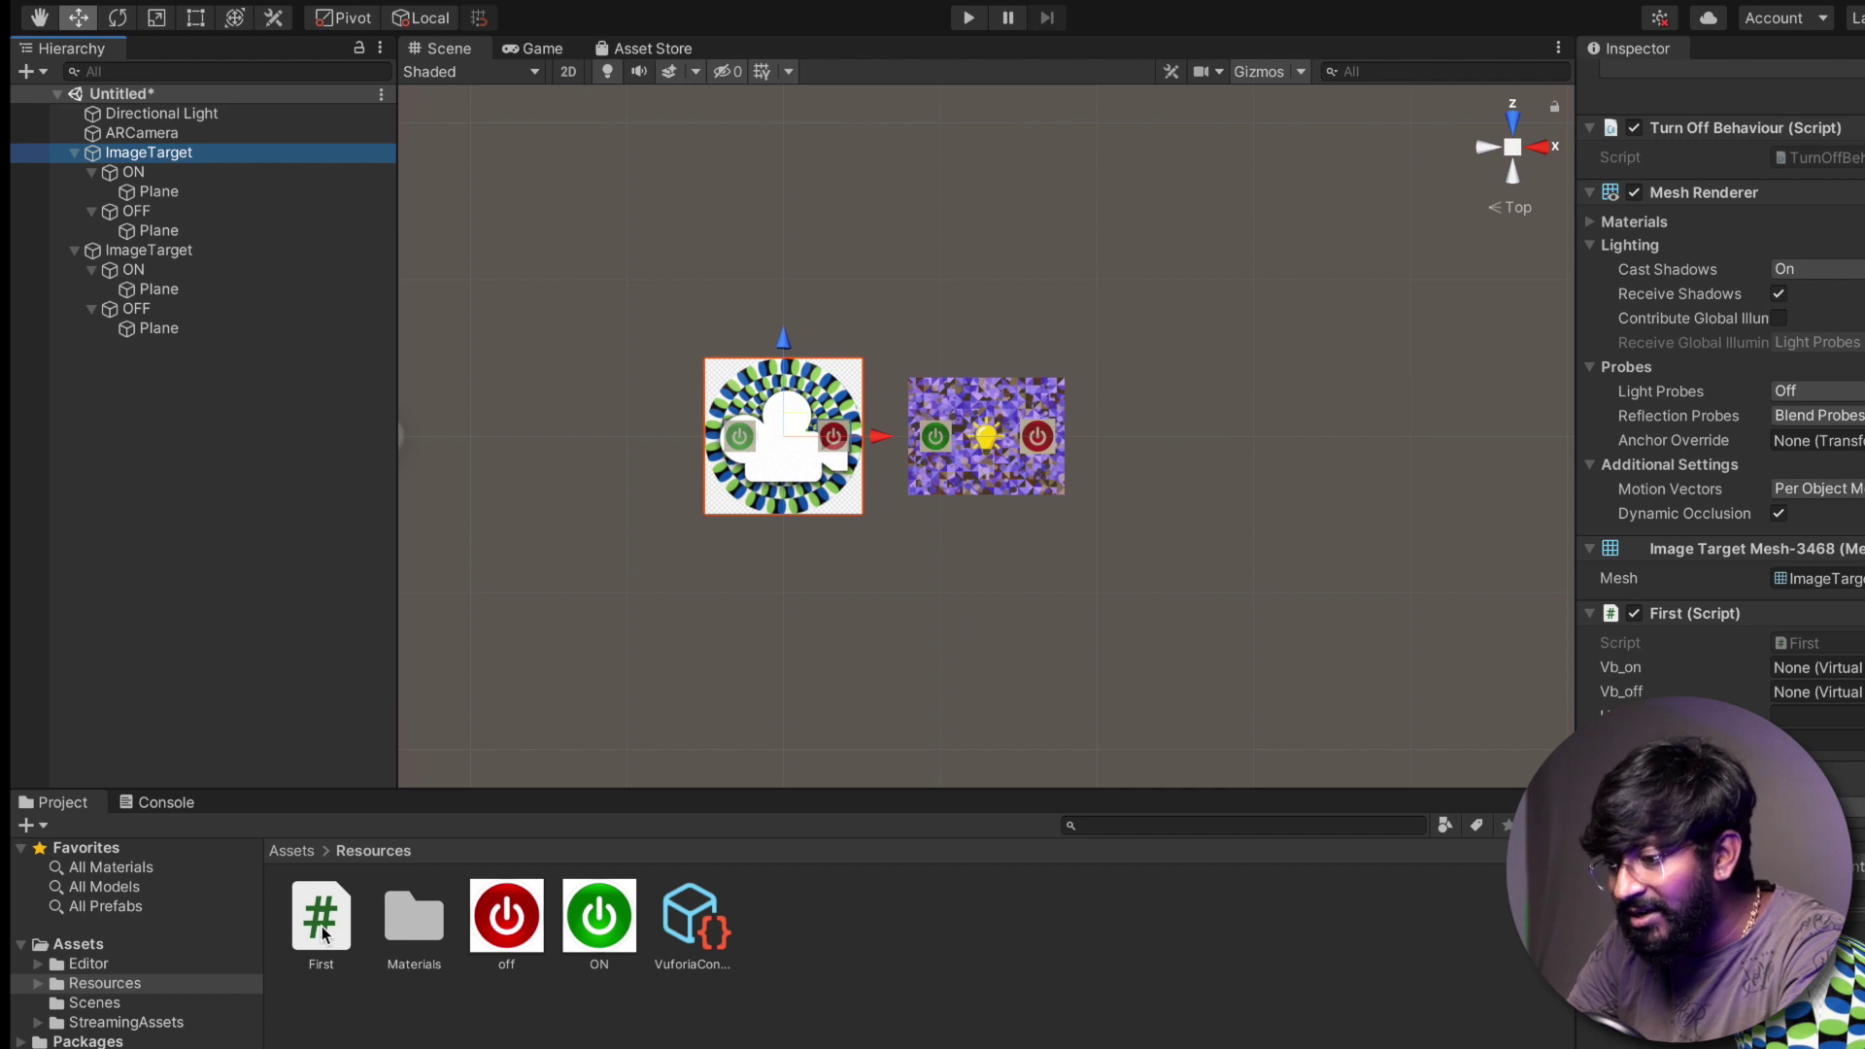
drag(323, 934, 174, 254)
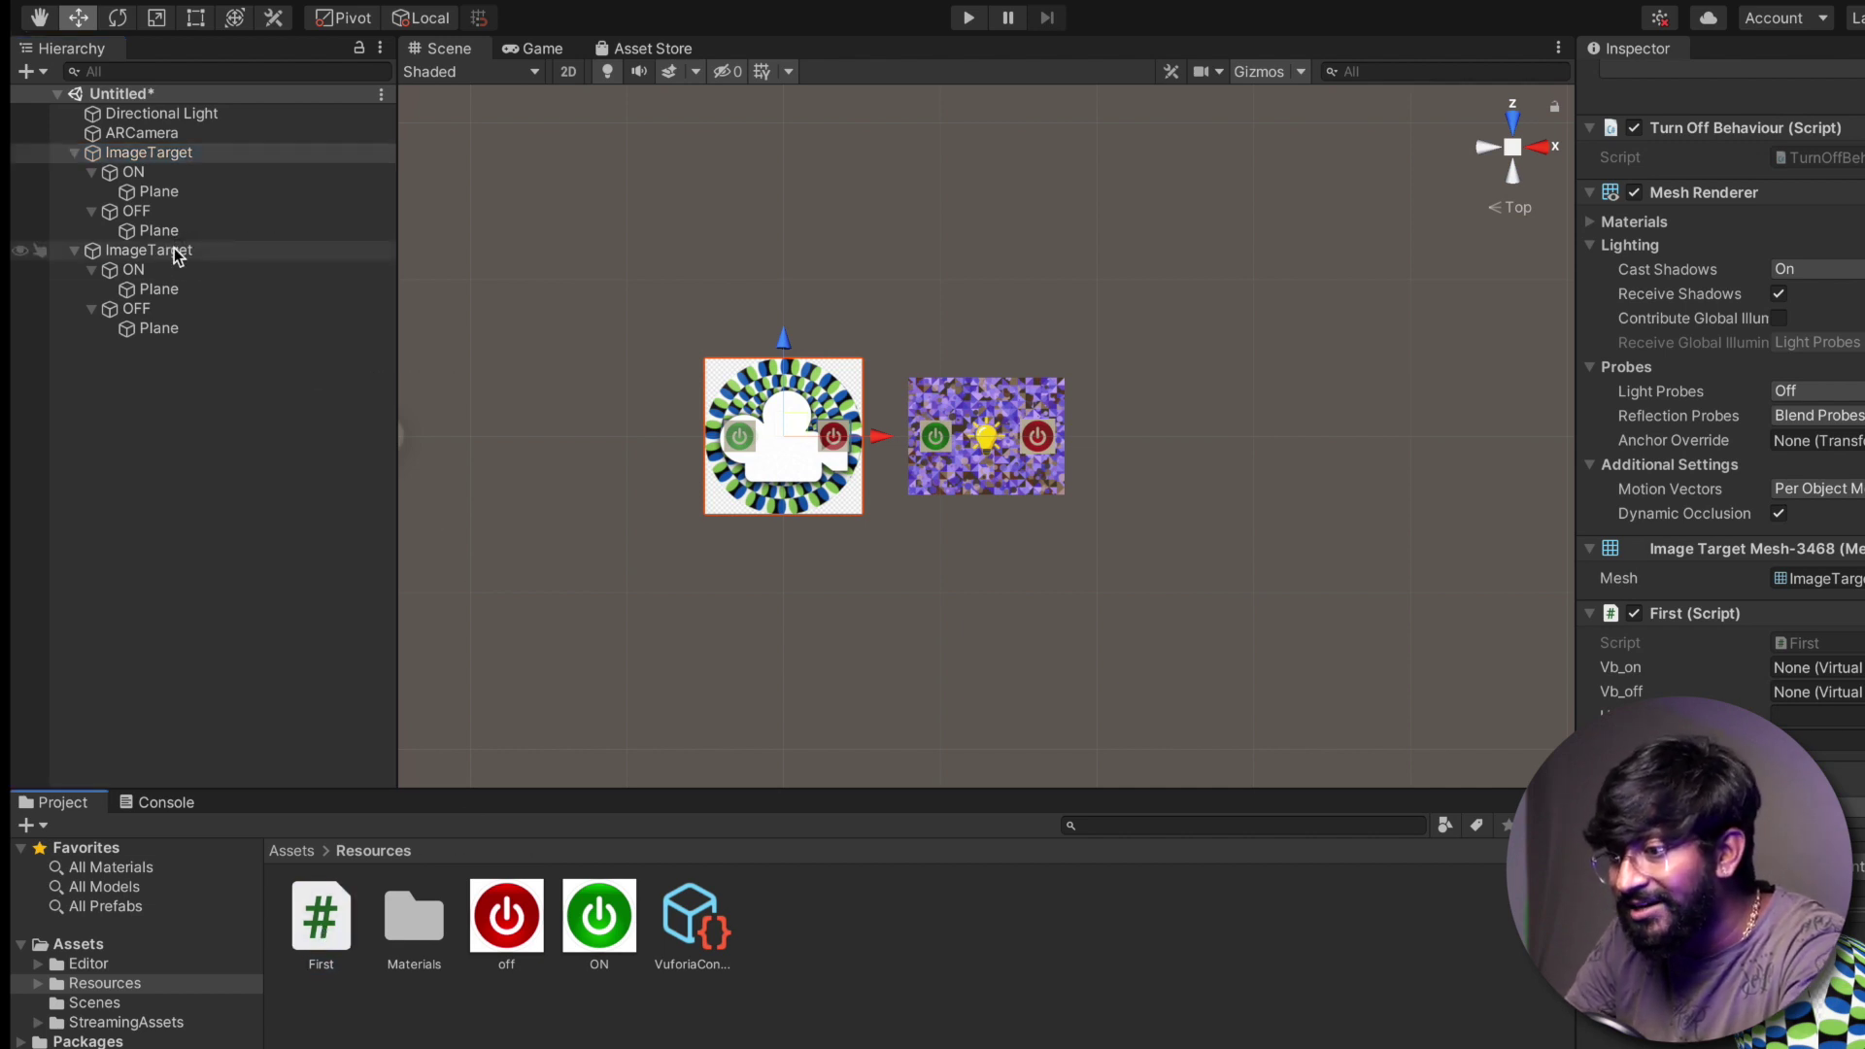
click(173, 155)
Link the first target's ON button to Vb_on and its OFF button to Vb_off
drag(145, 174, 1808, 669)
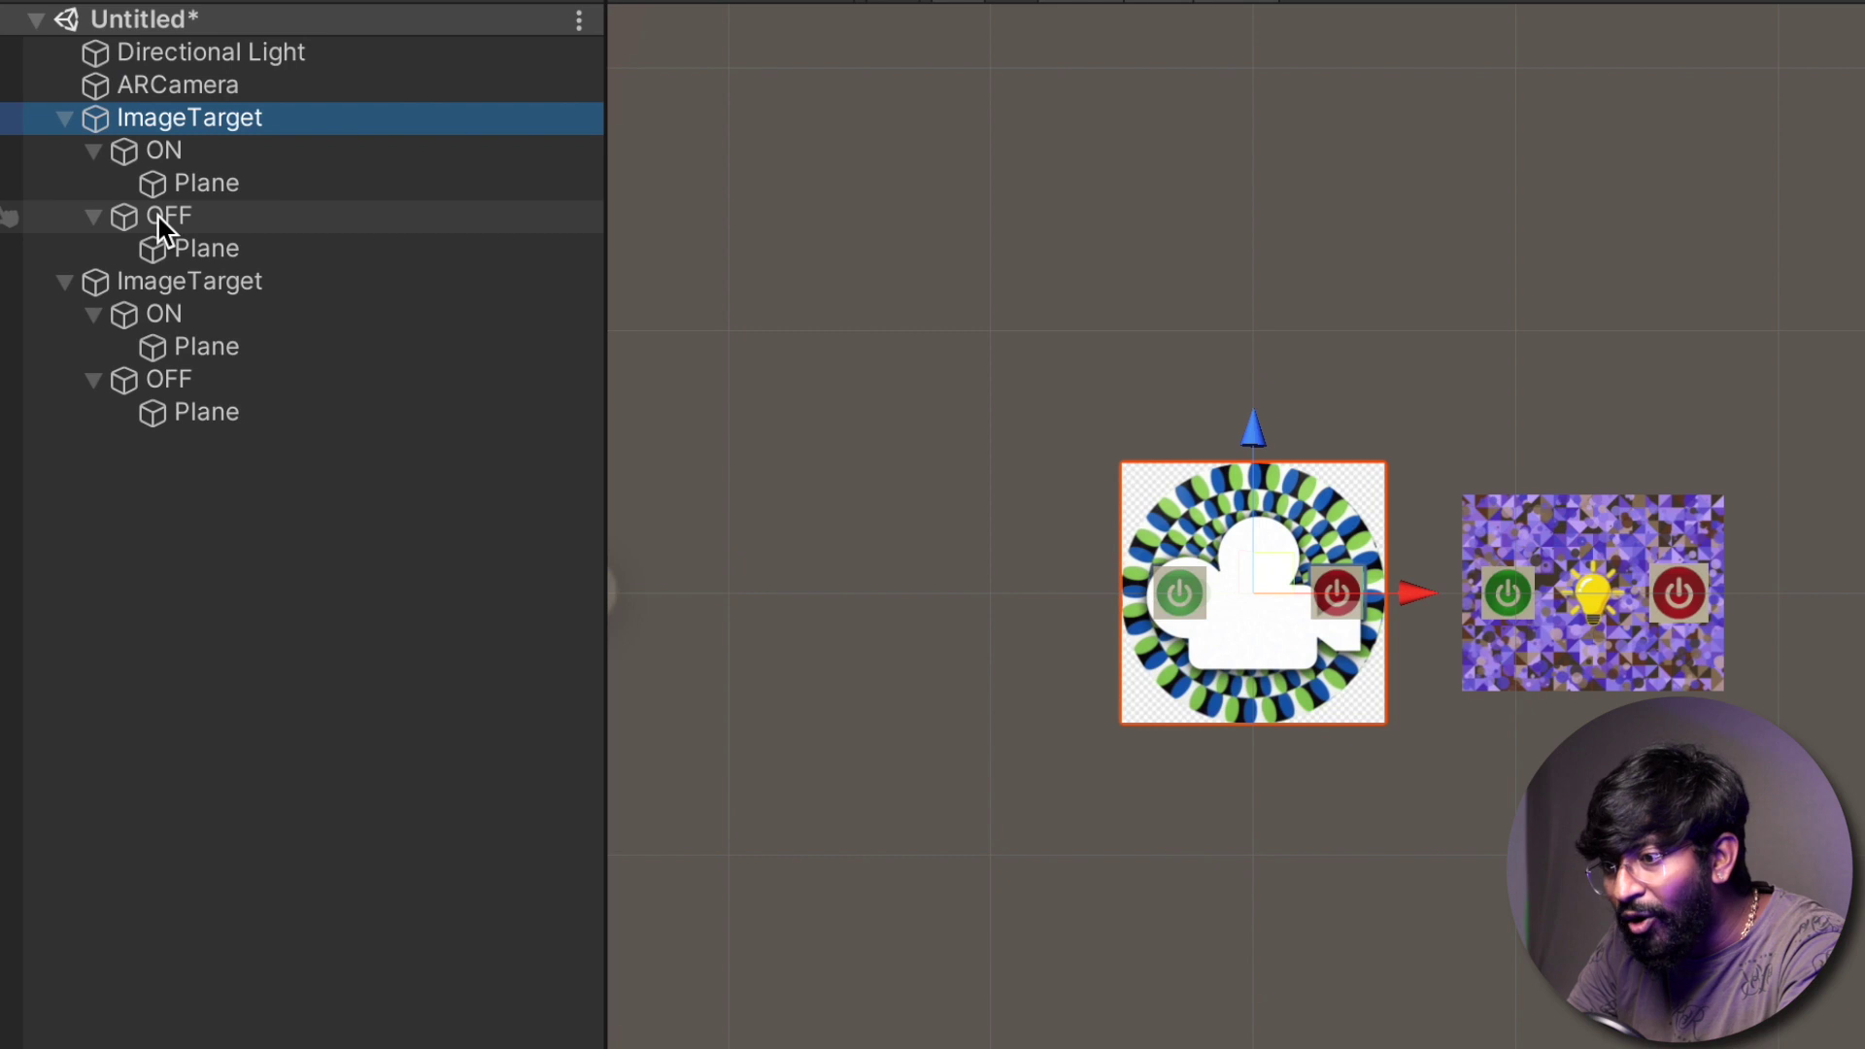
drag(155, 220, 1666, 496)
drag(1654, 384, 1635, 373)
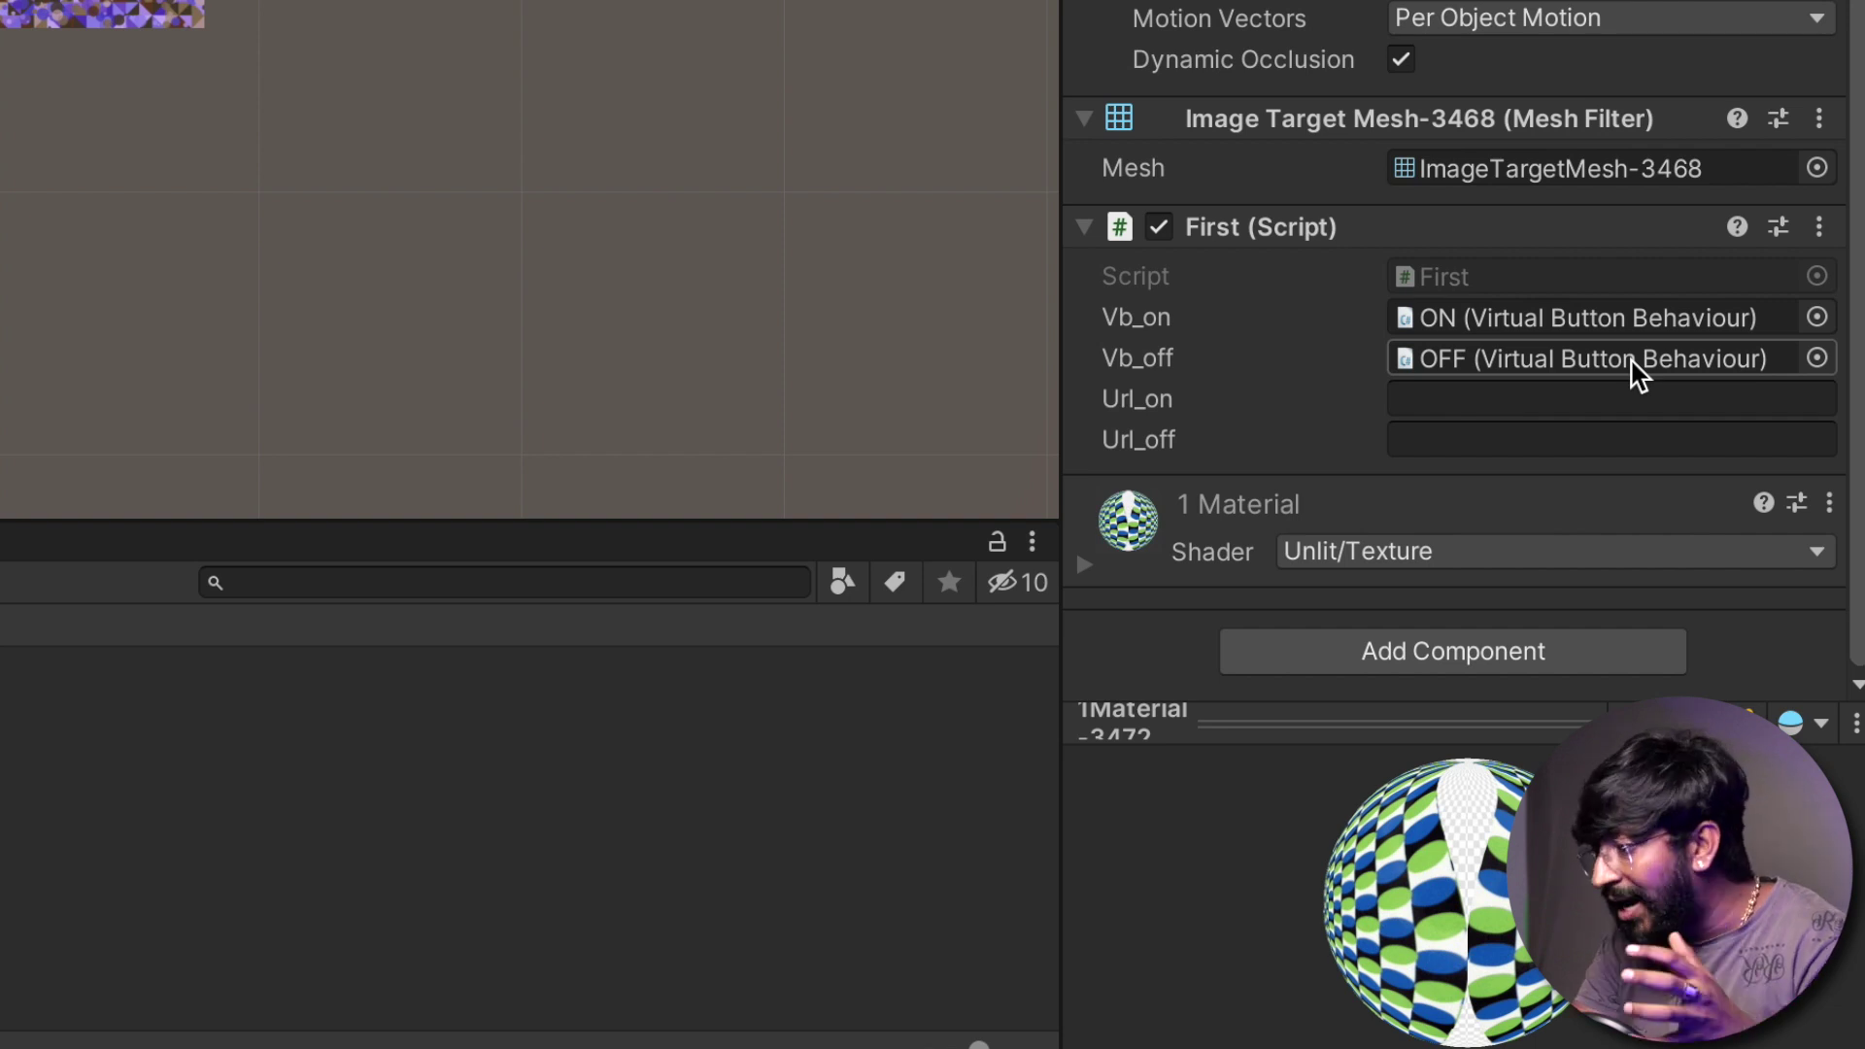
click(1486, 398)
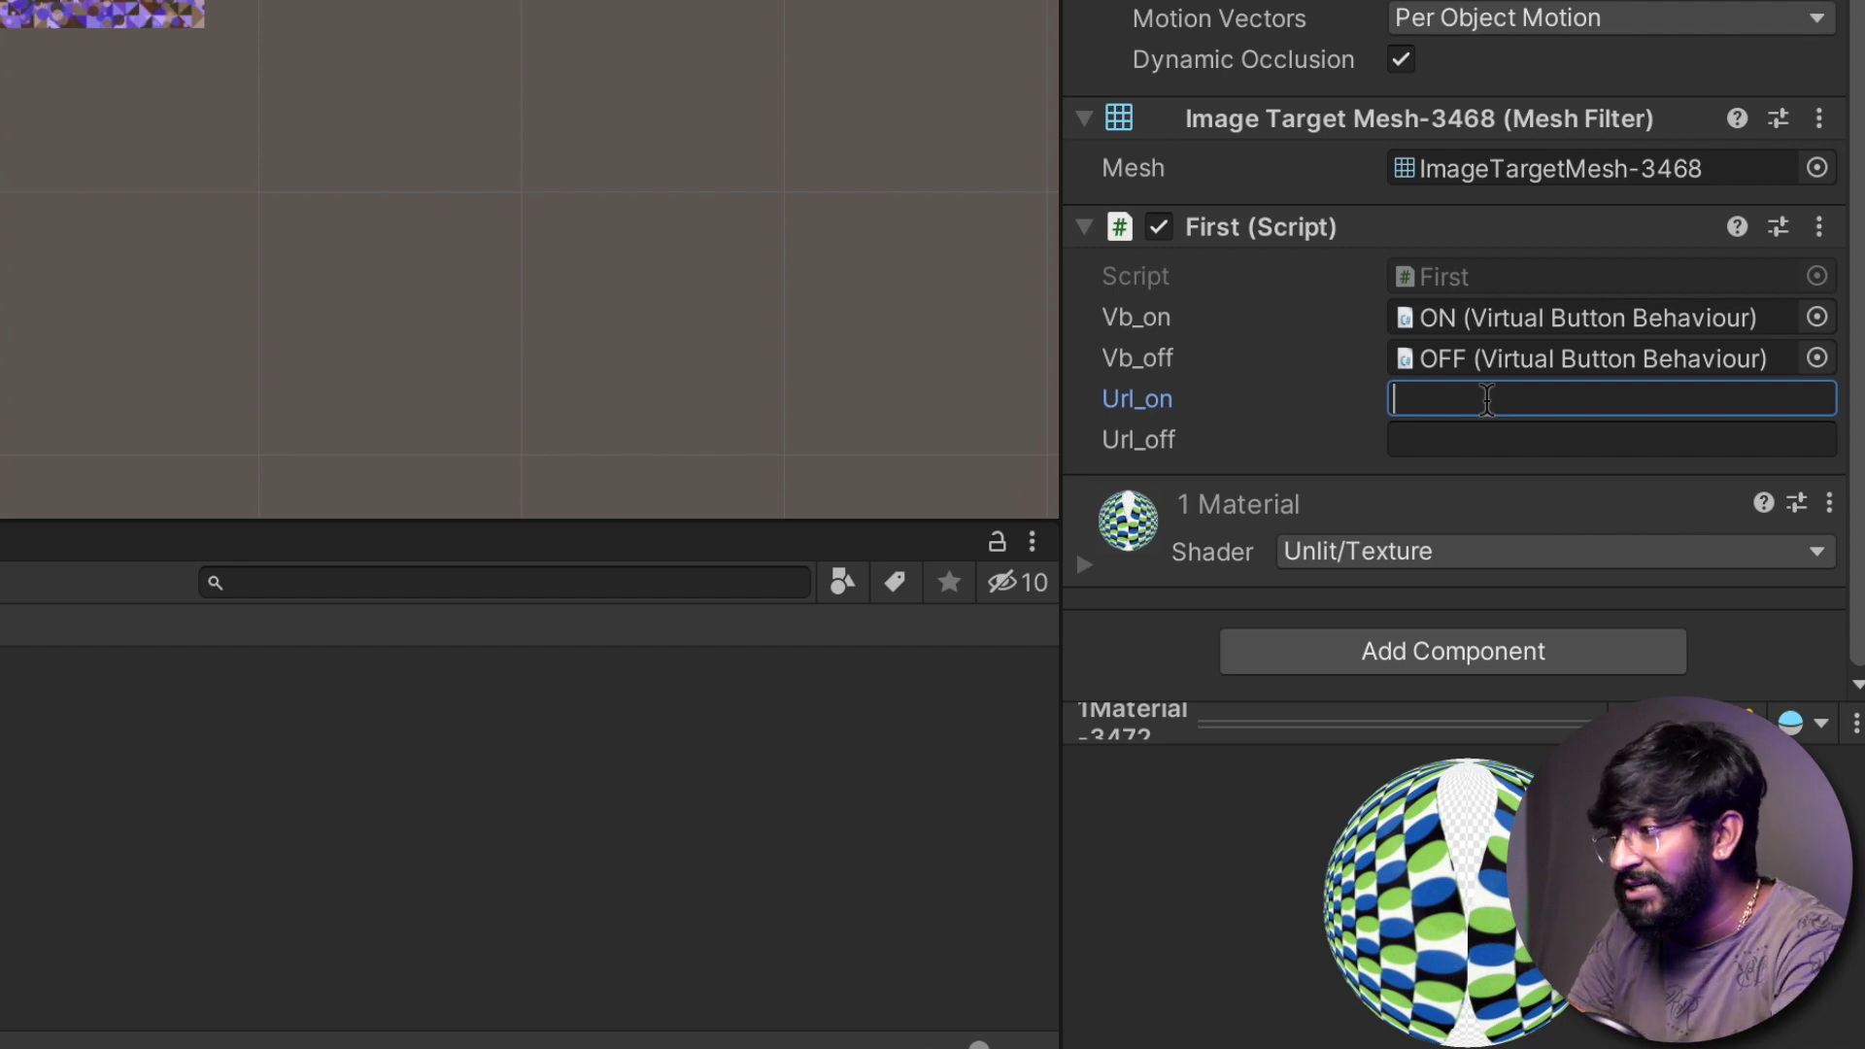
key(alt+Tab)
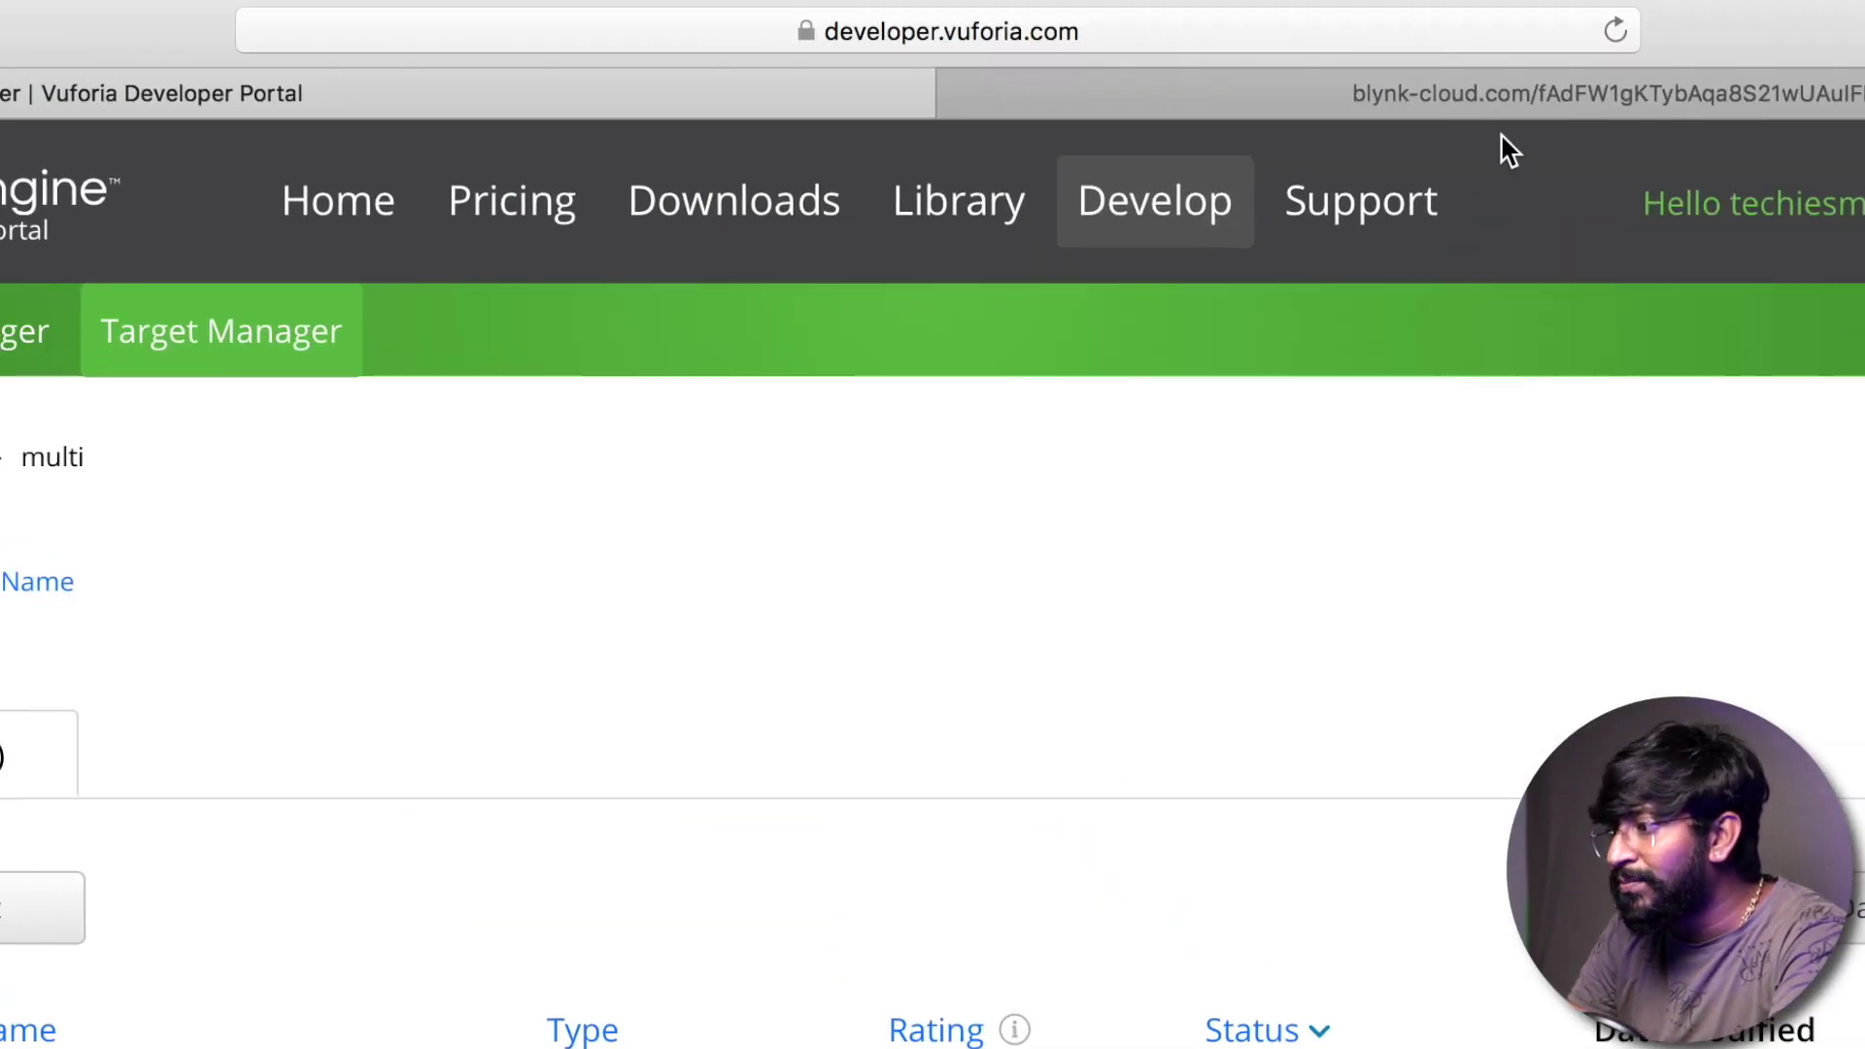
Inspect the Blynk update link in Safari's address bar, checking its auth token and v1 pin
click(1474, 107)
click(1304, 33)
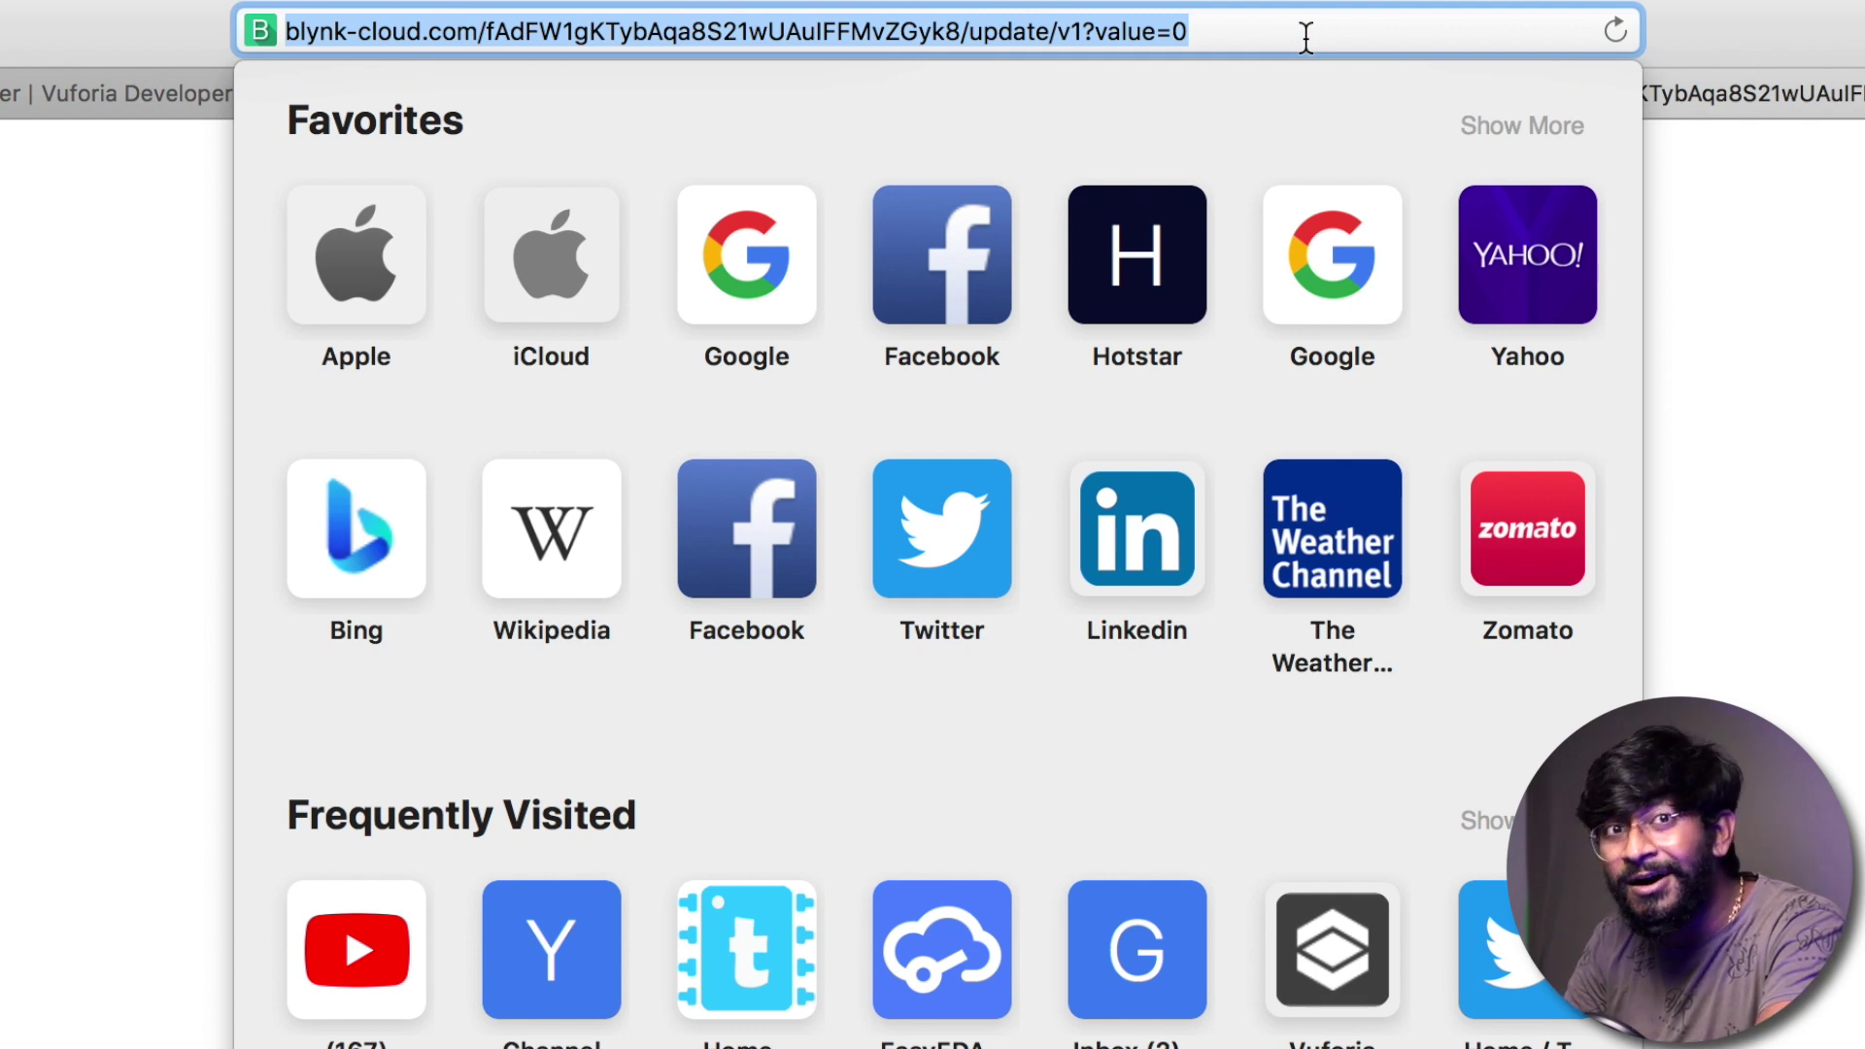
click(1302, 33)
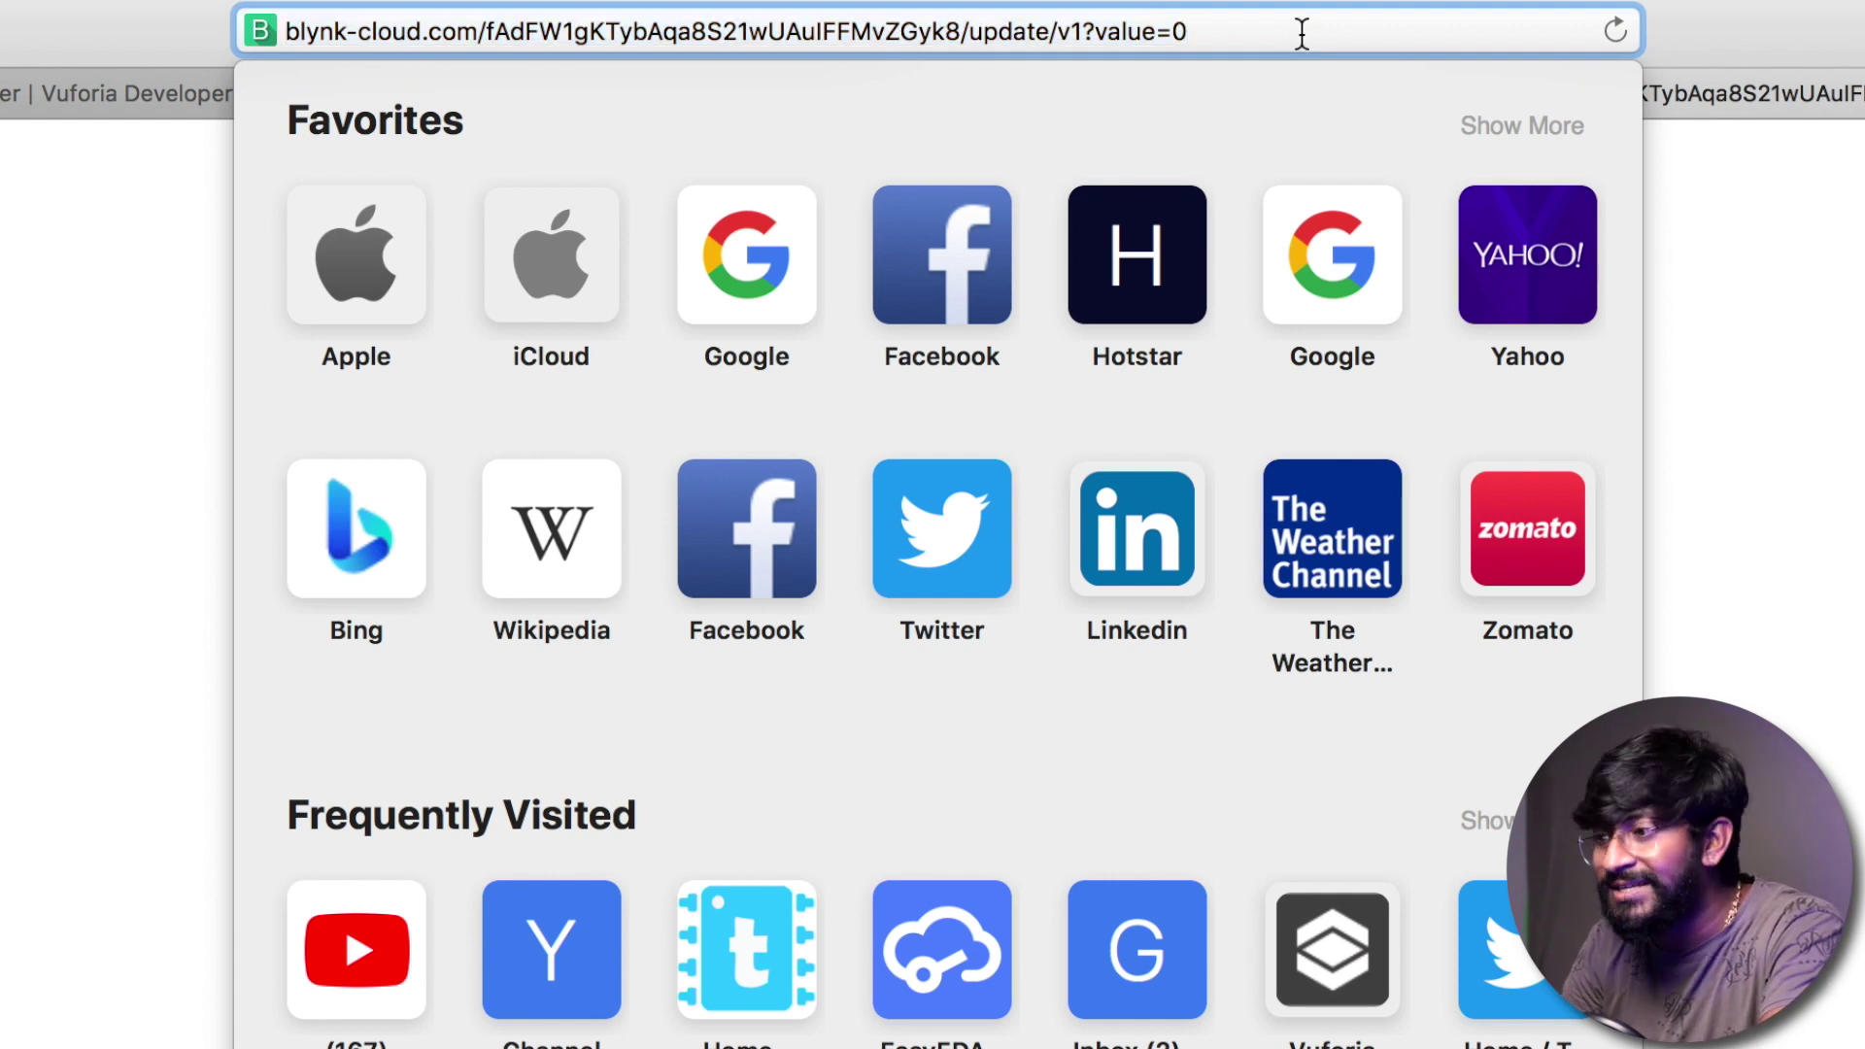
drag(1269, 29, 178, 29)
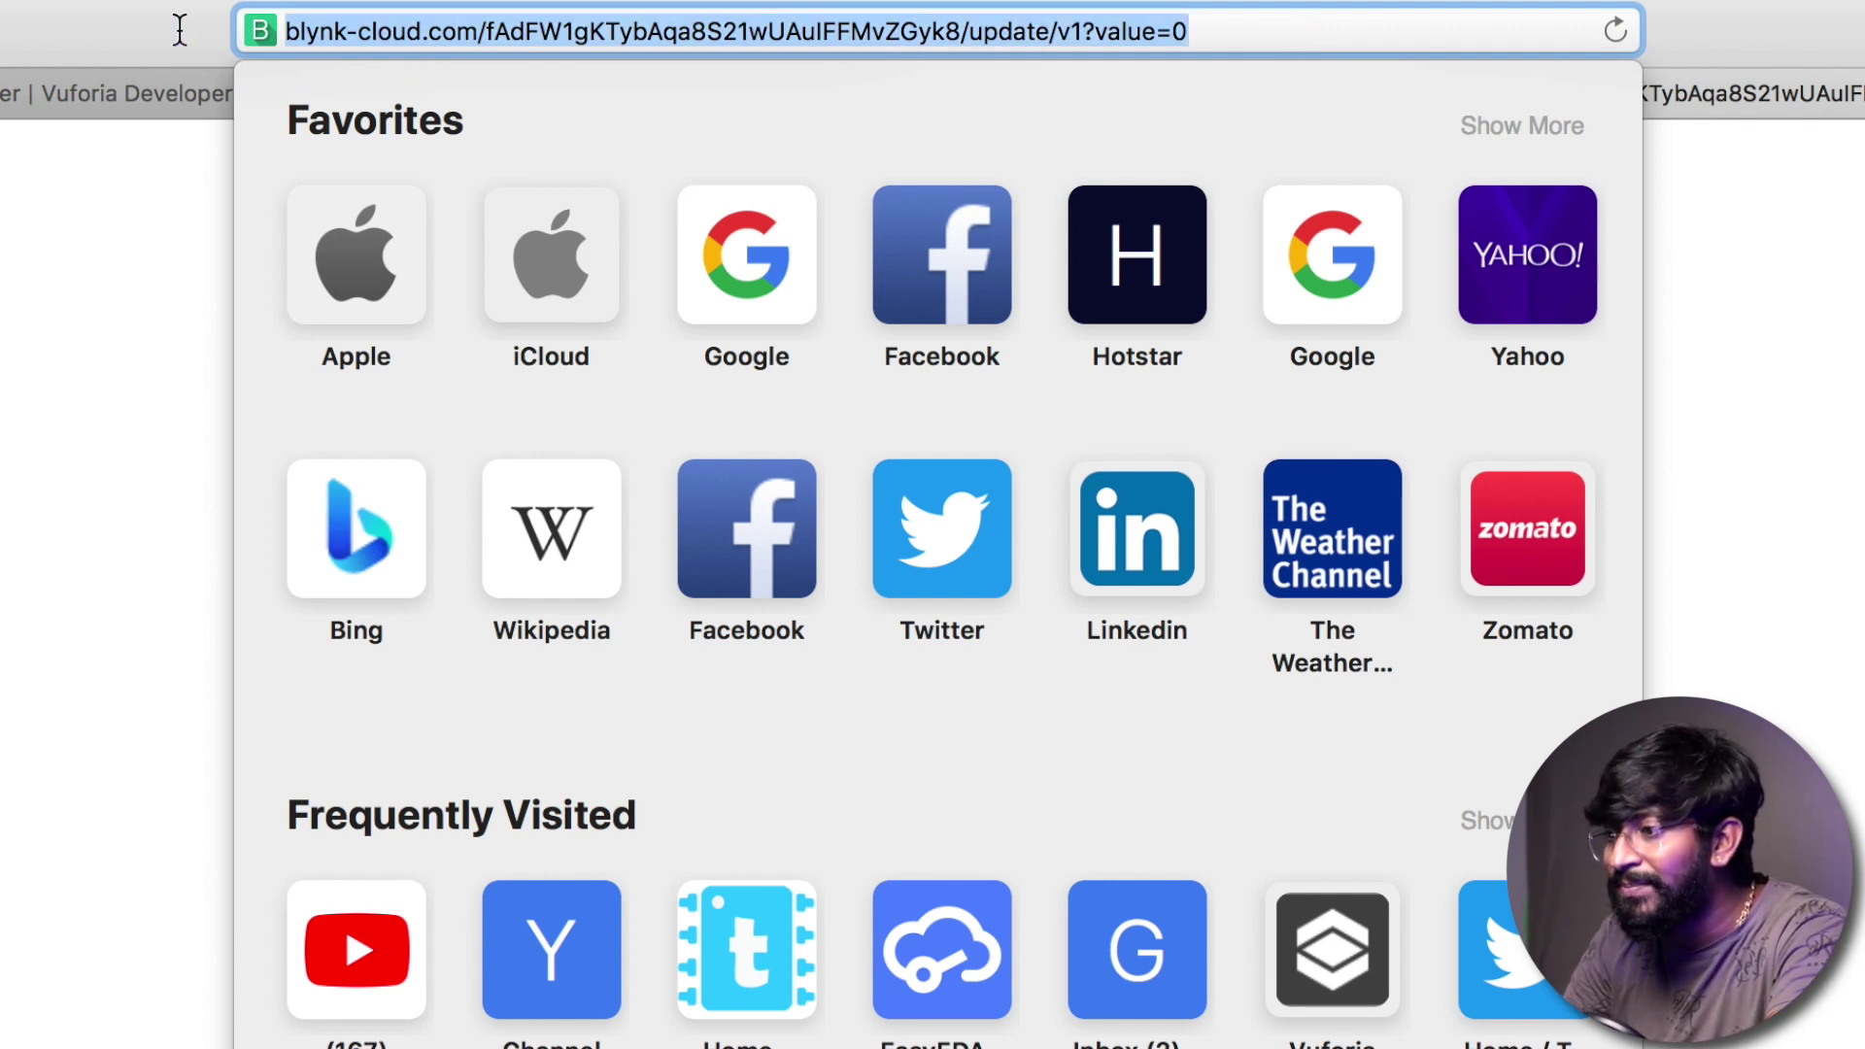
double_click(686, 31)
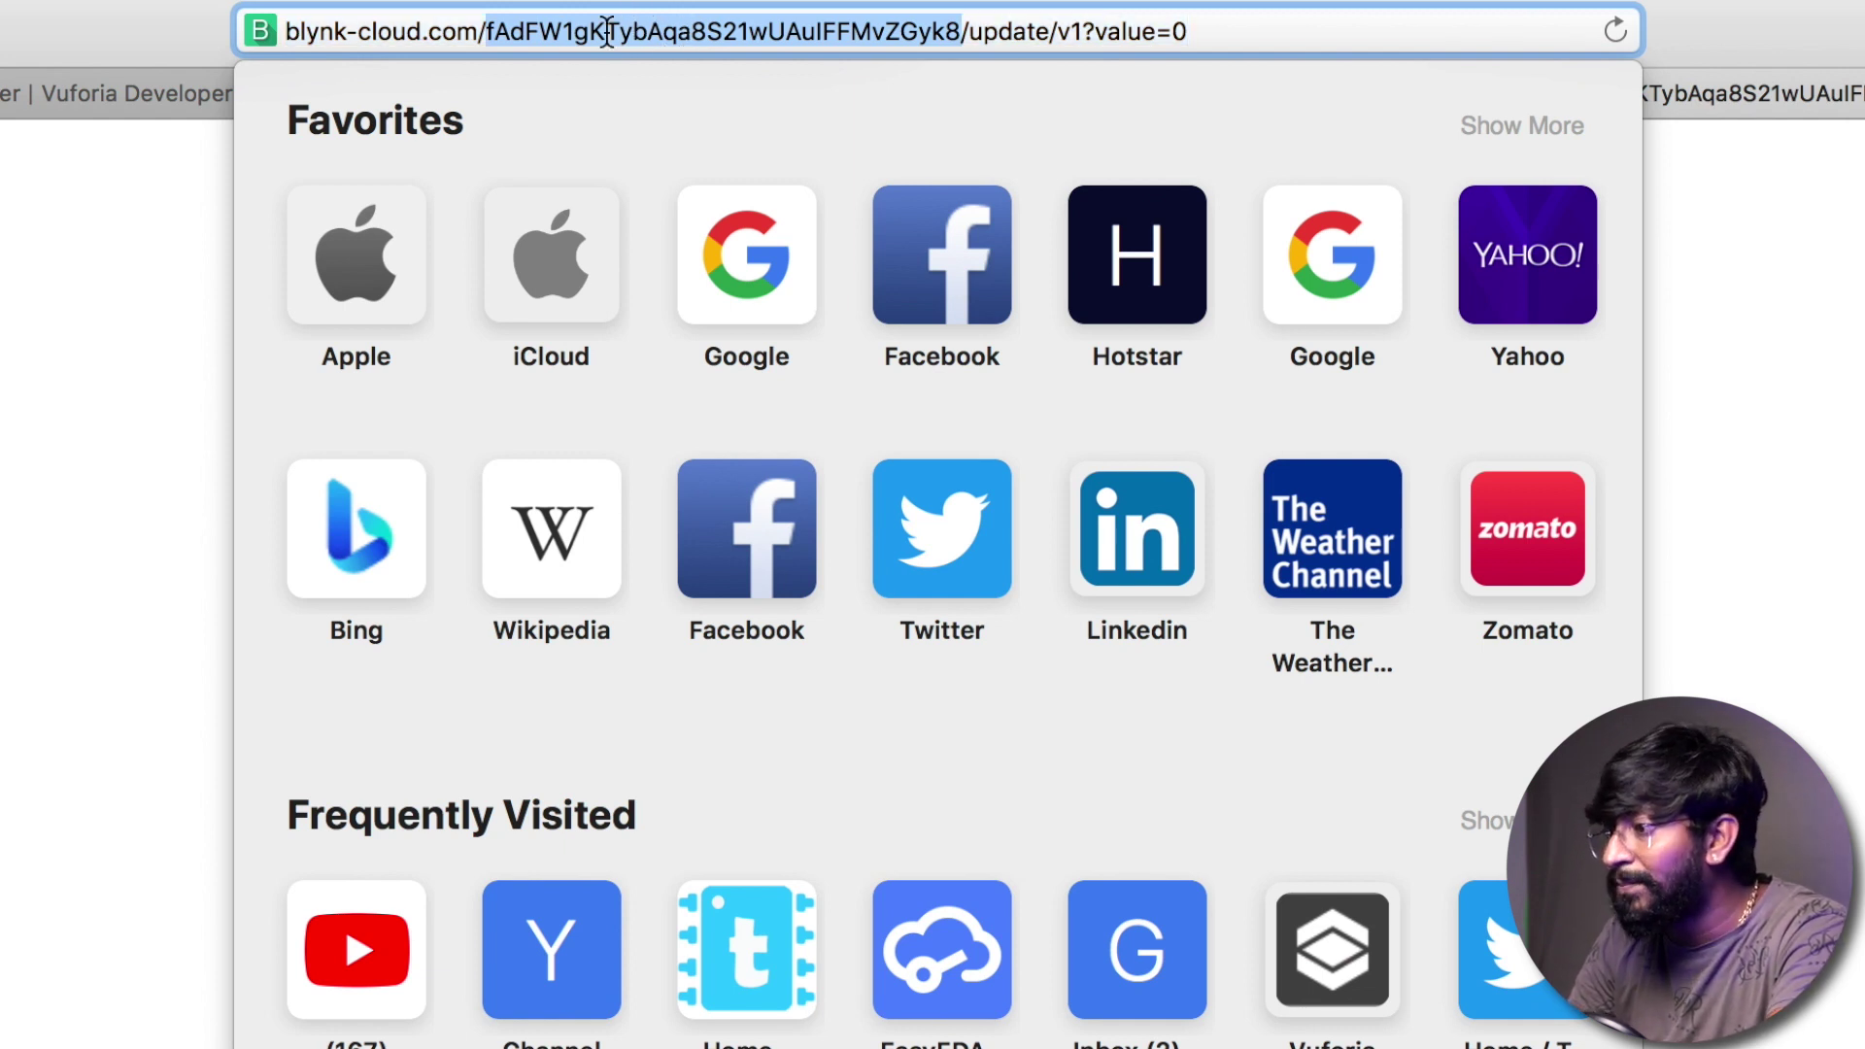
double_click(1065, 31)
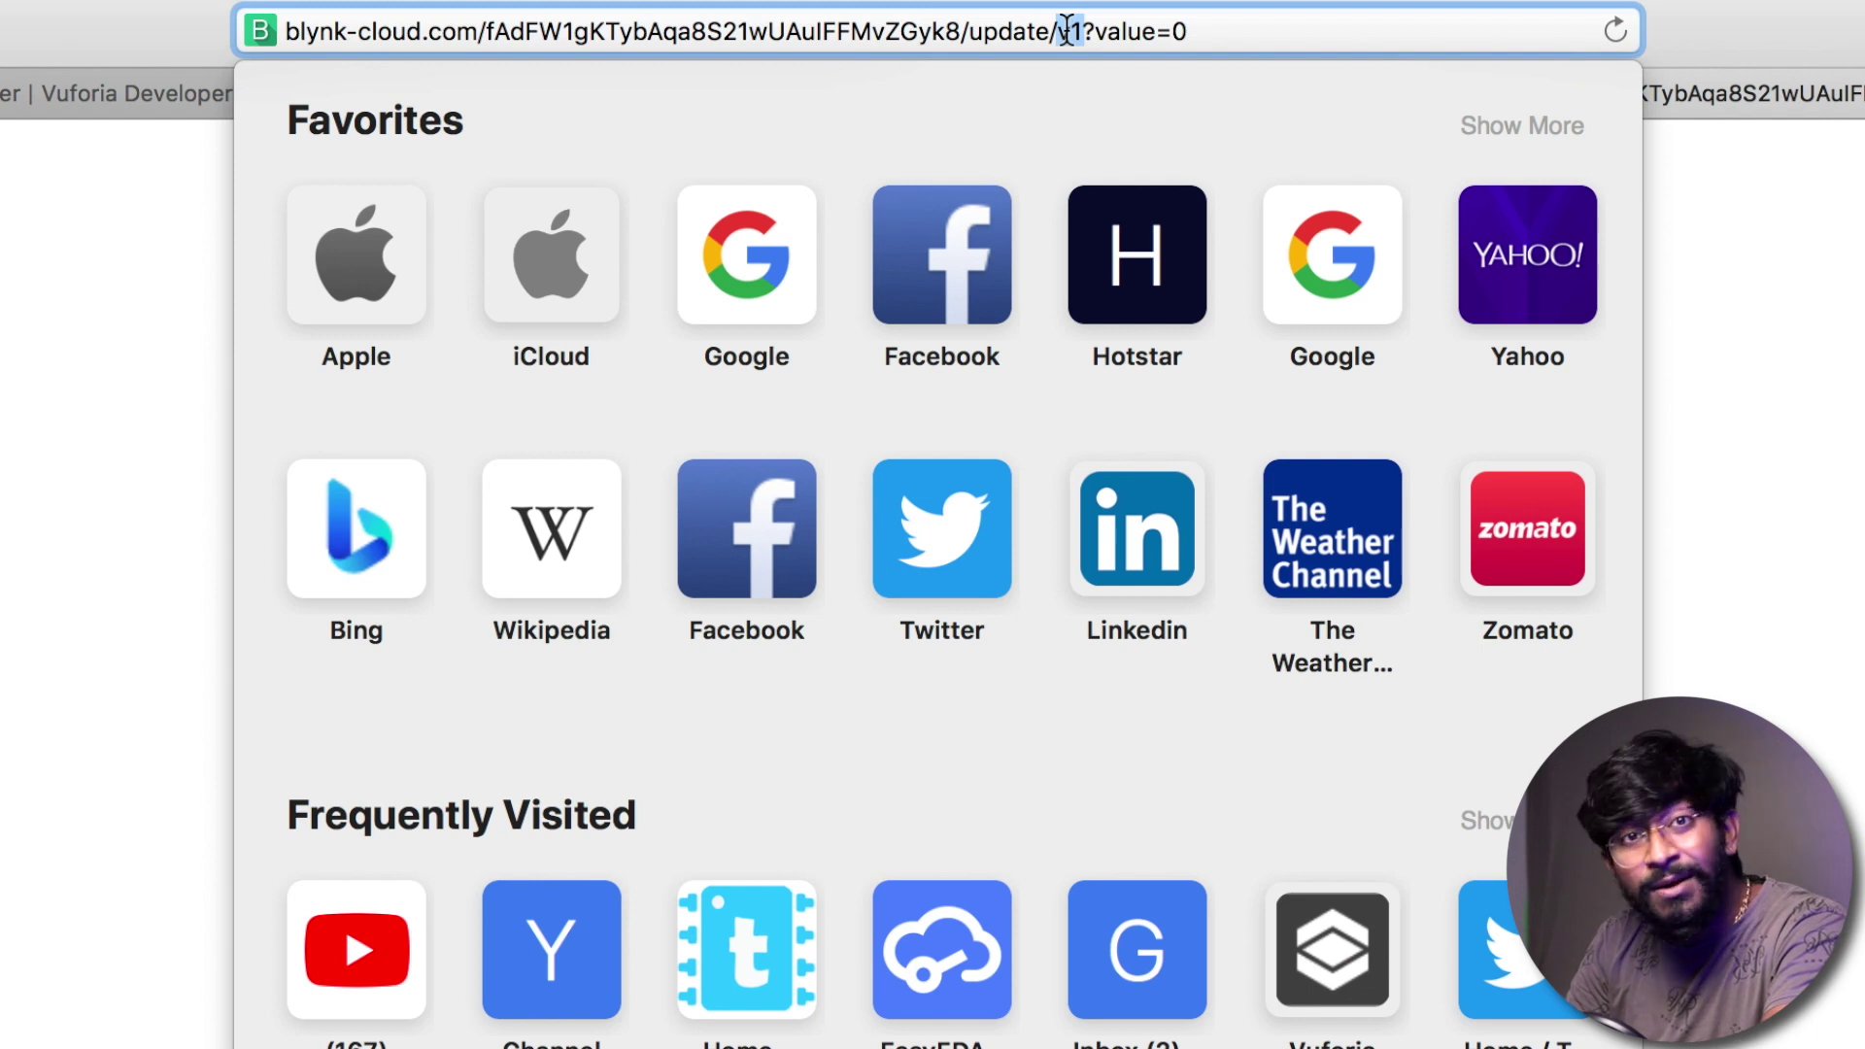
click(1248, 27)
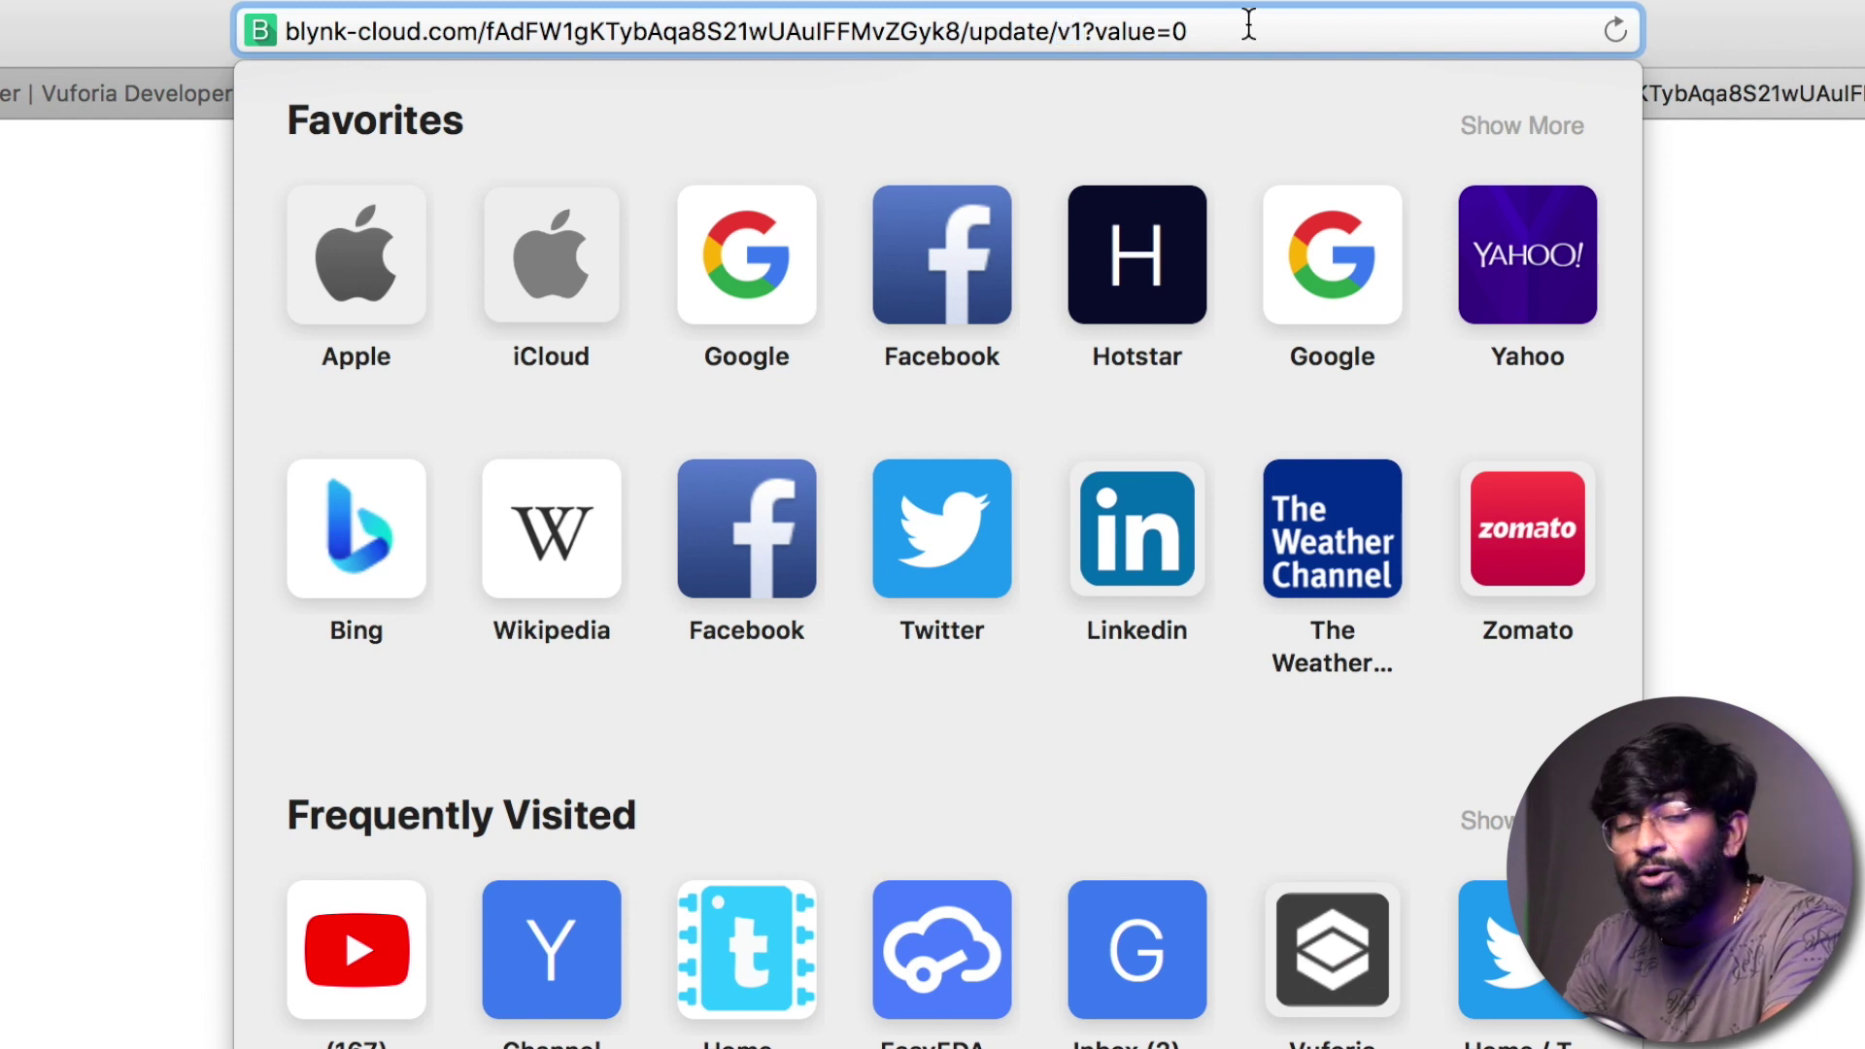
Test the link with value=1 and value=0, then copy the whole link for Url_on
key(BackSpace)
text(0)
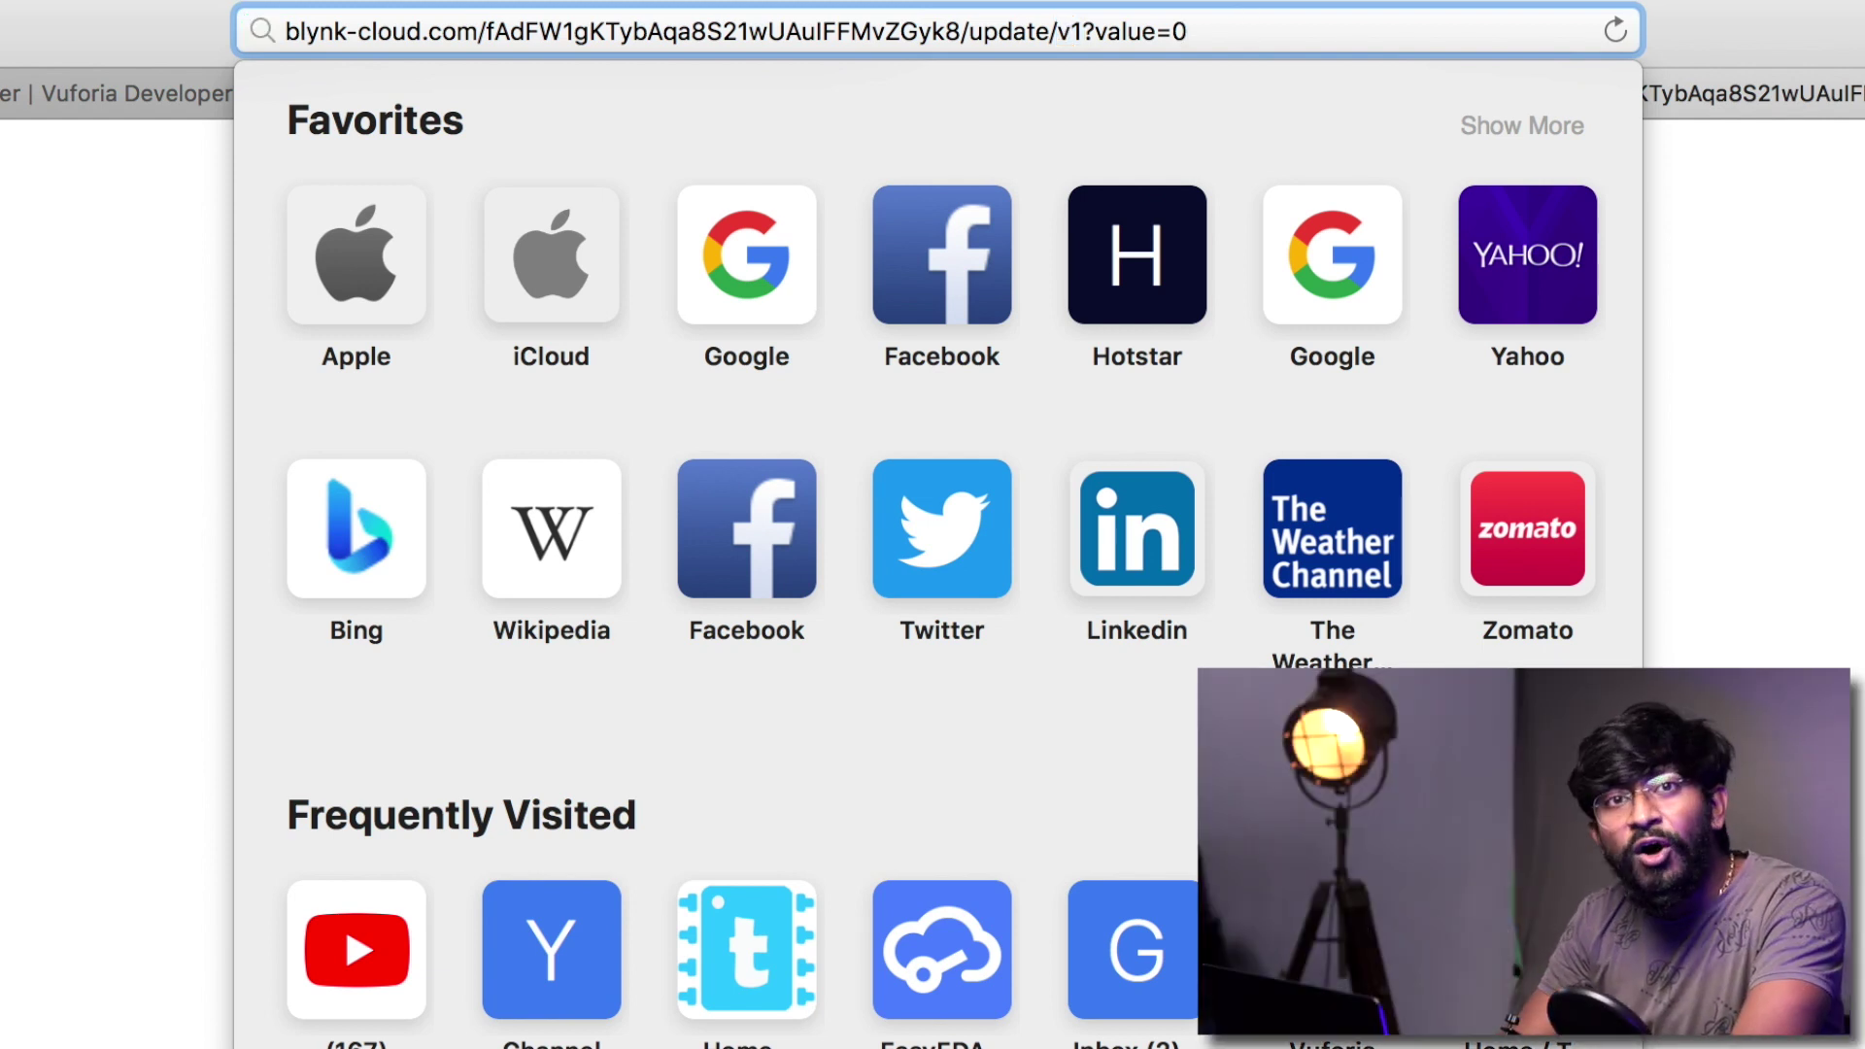
key(BackSpace)
text(1)
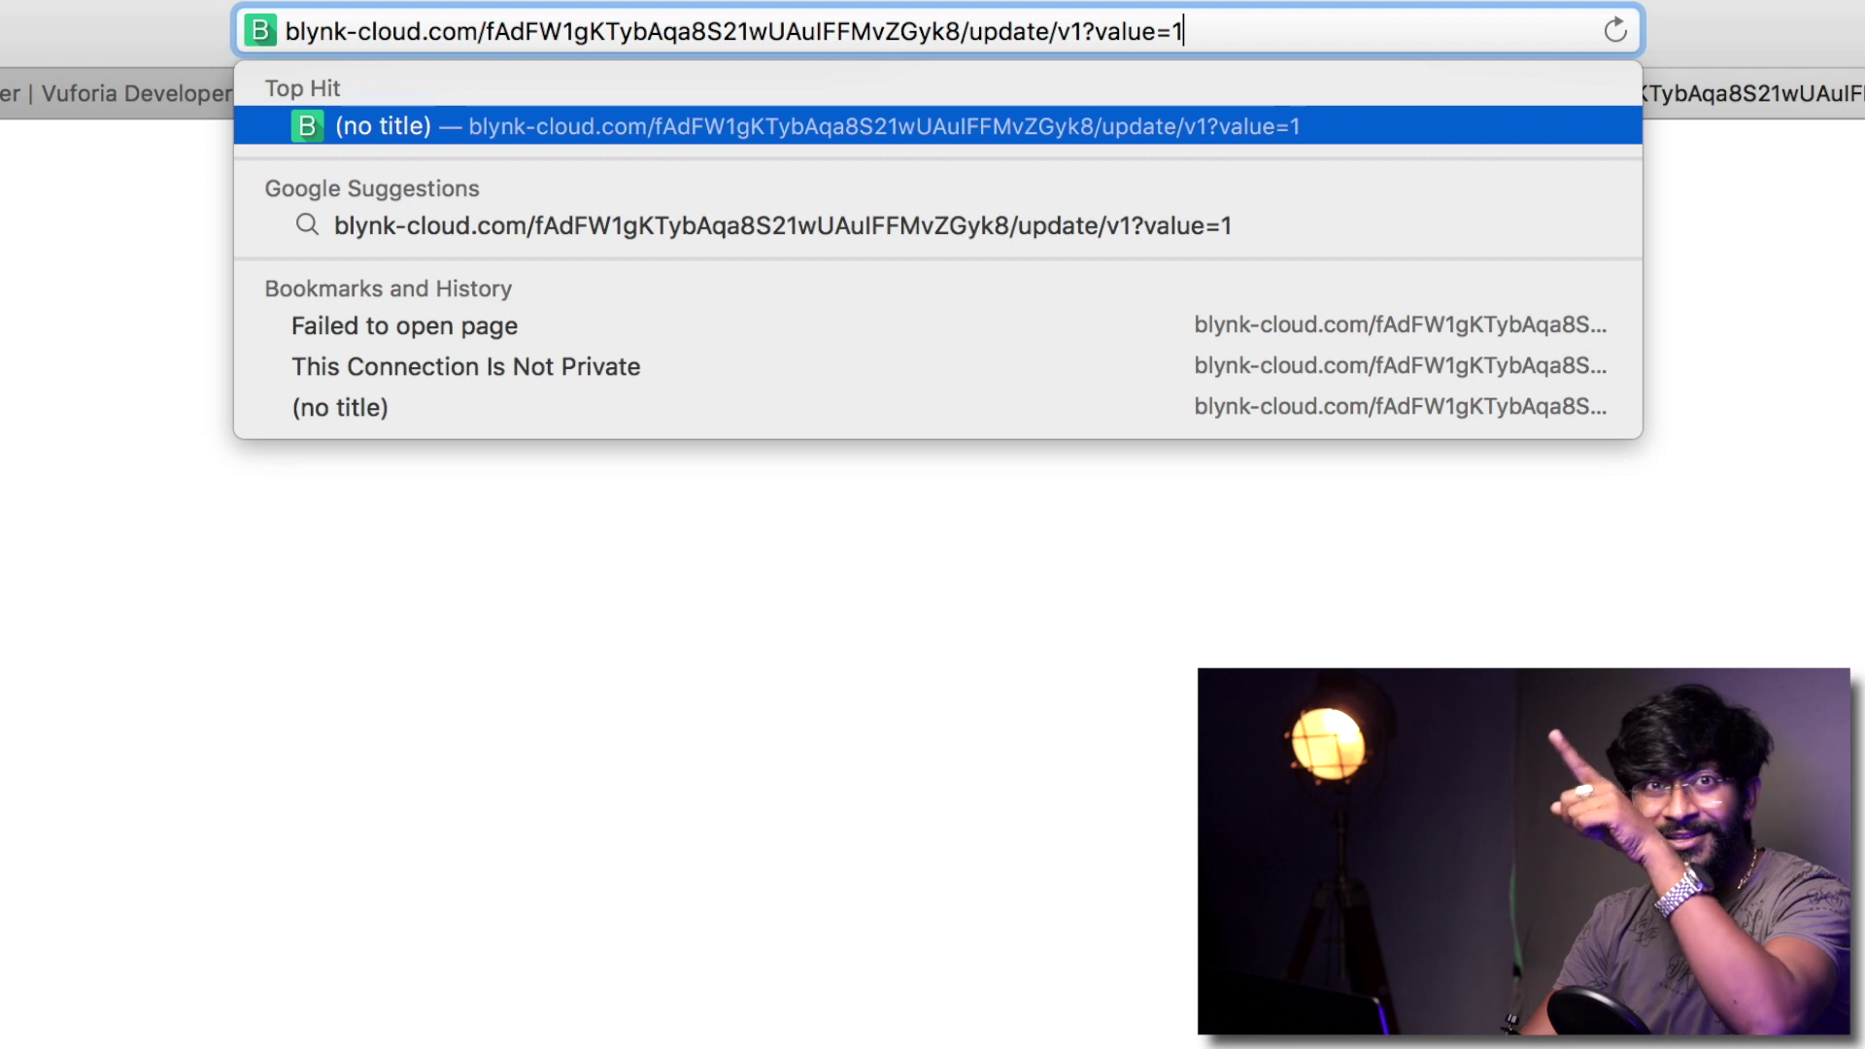
key(BackSpace)
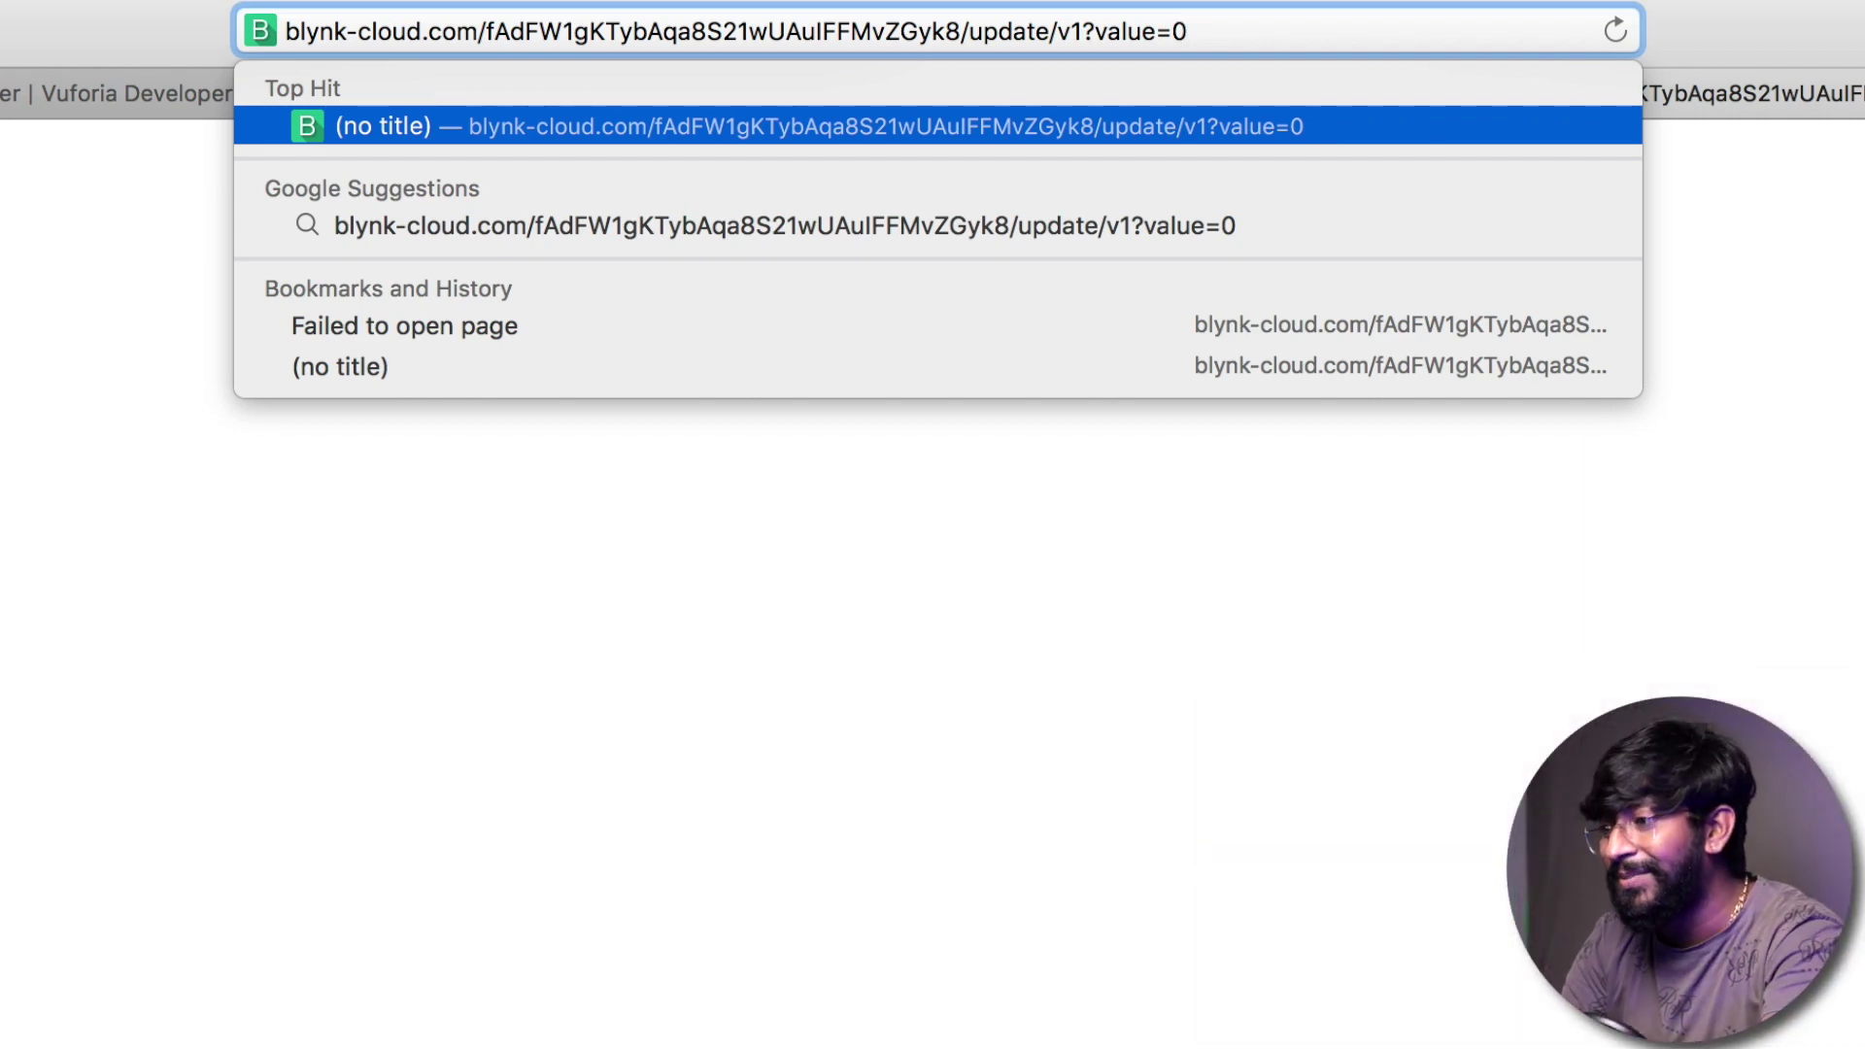
key(super+a)
key(super+Tab)
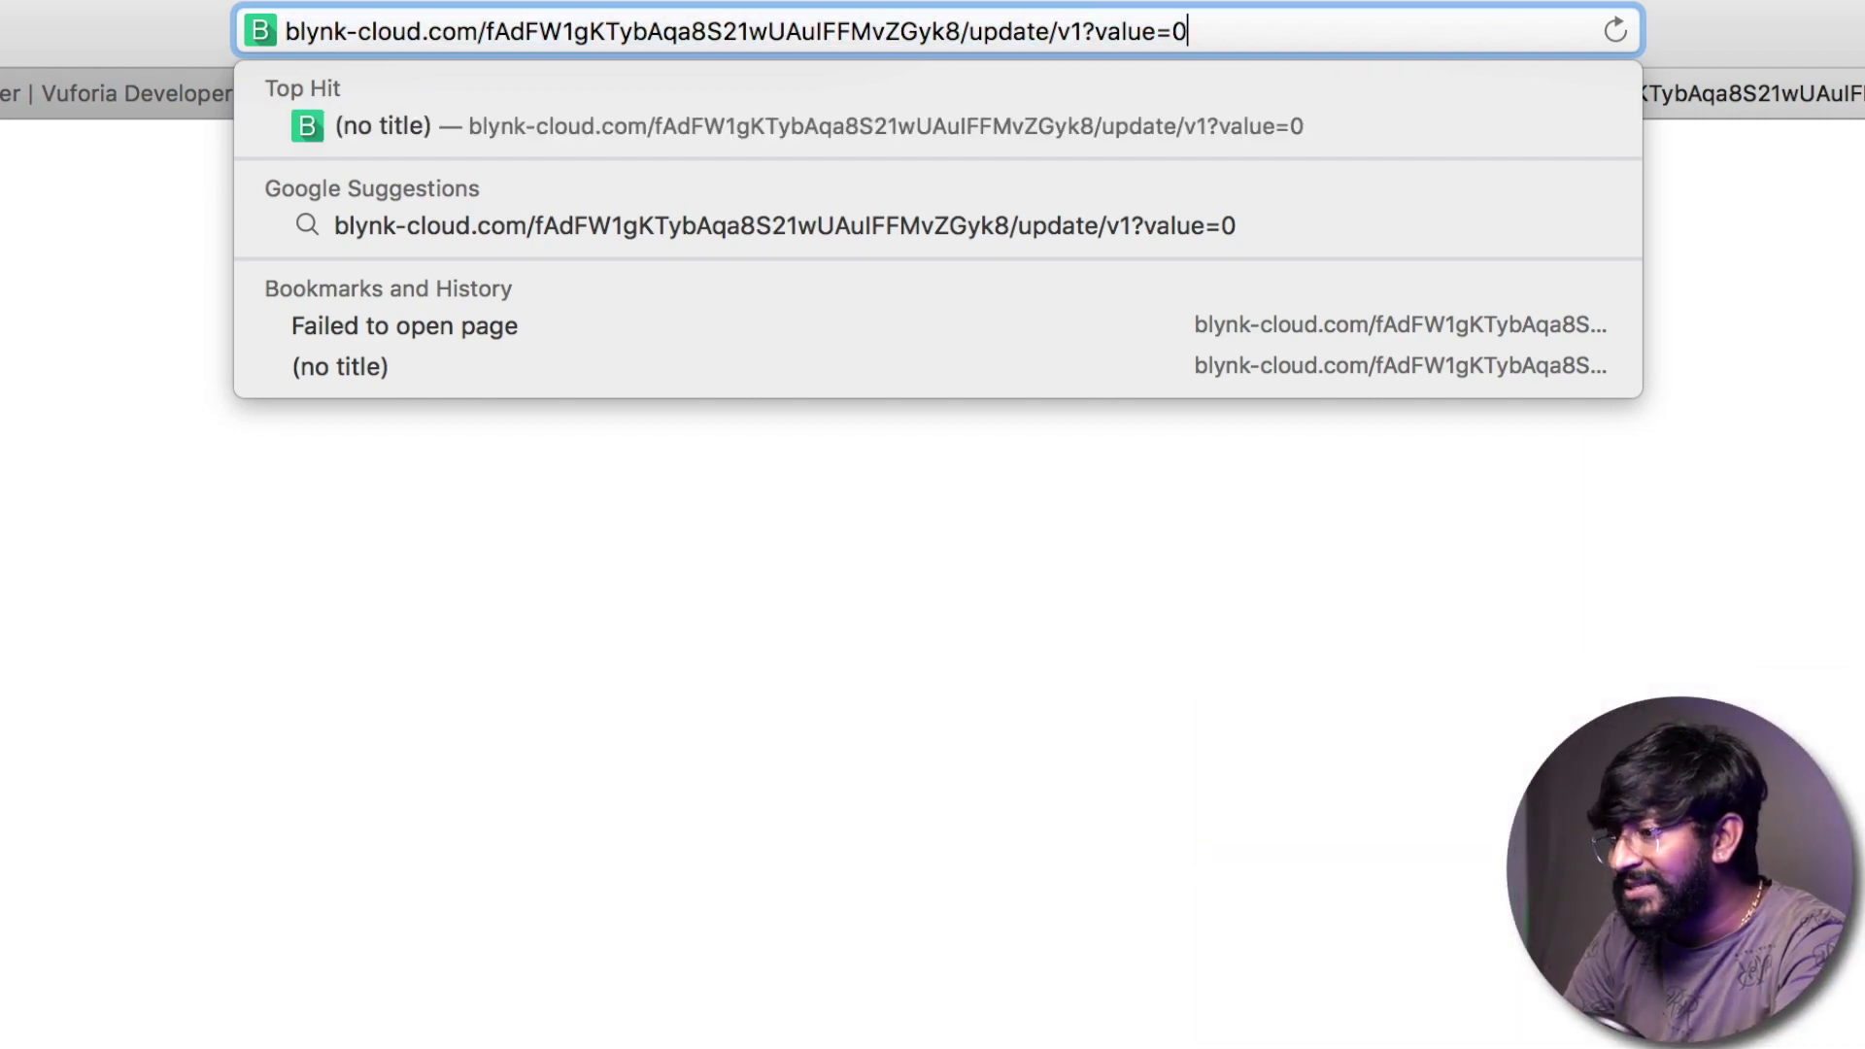
click(1590, 622)
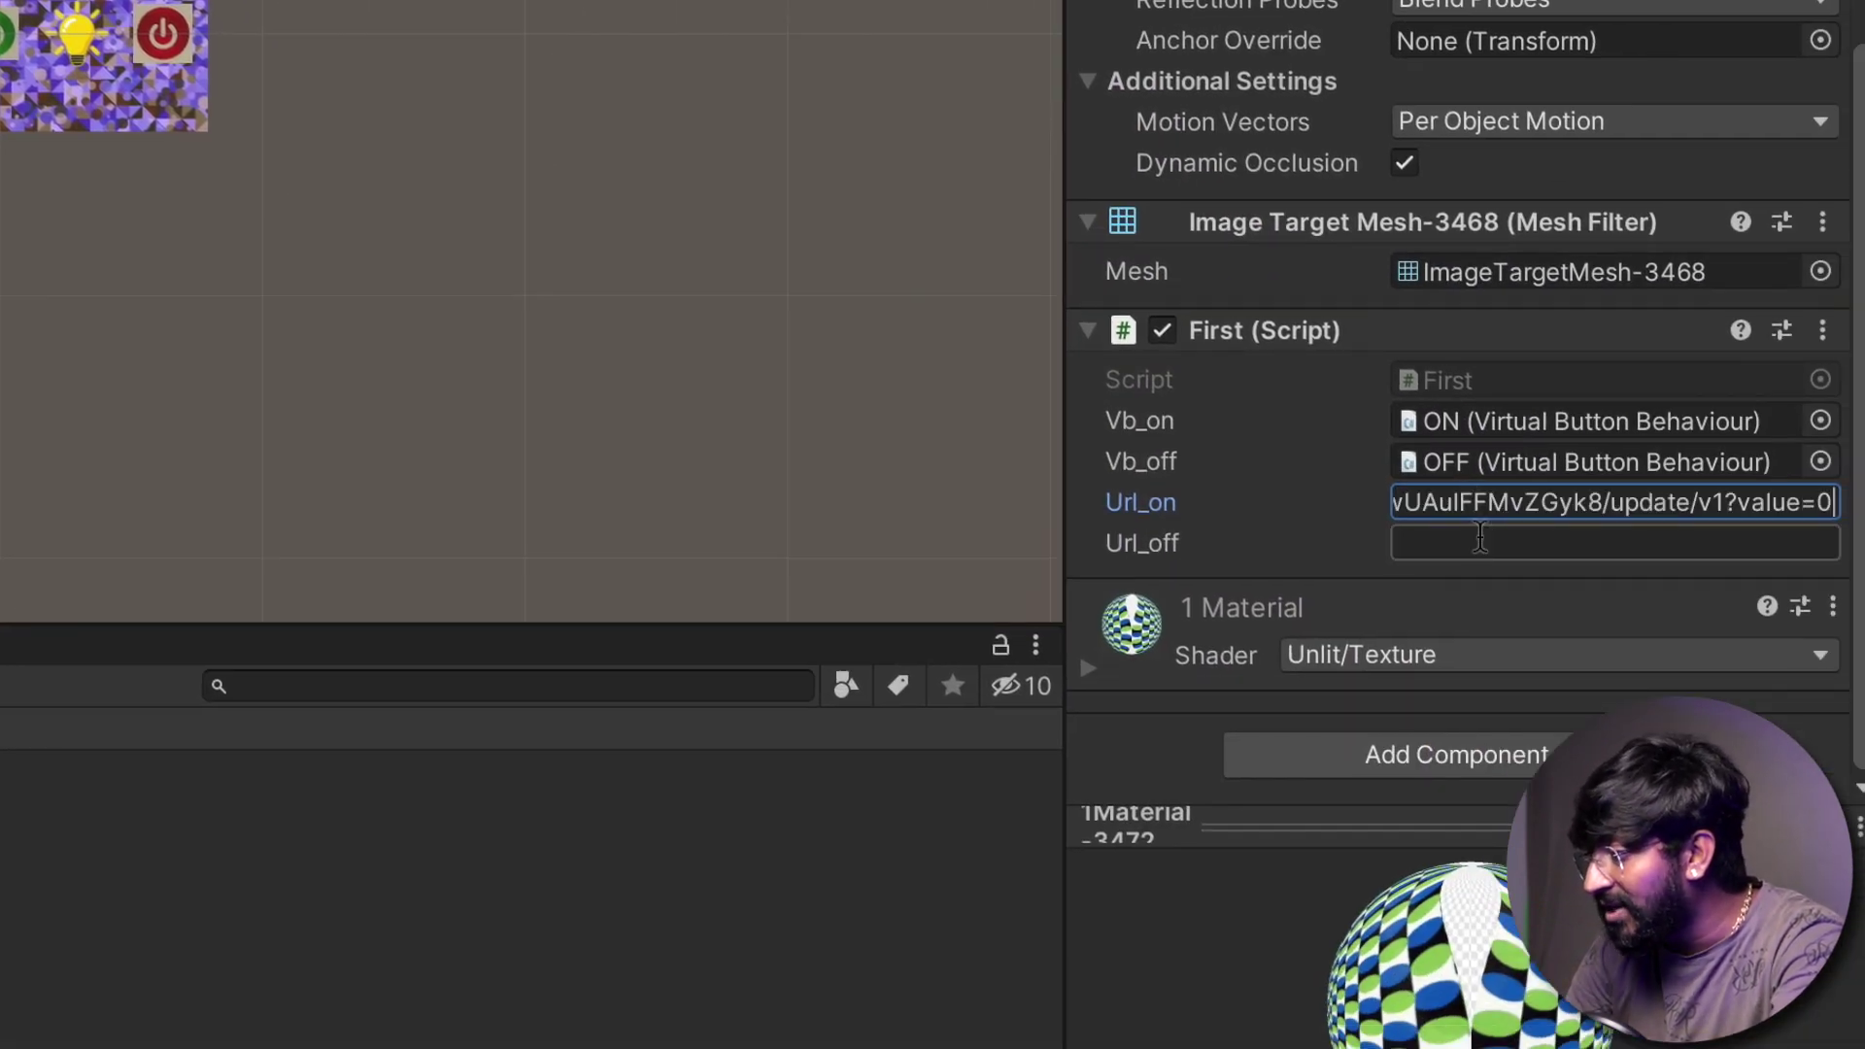
Fill Url_off with the Blynk link ending in value=1 and confirm it
click(1488, 545)
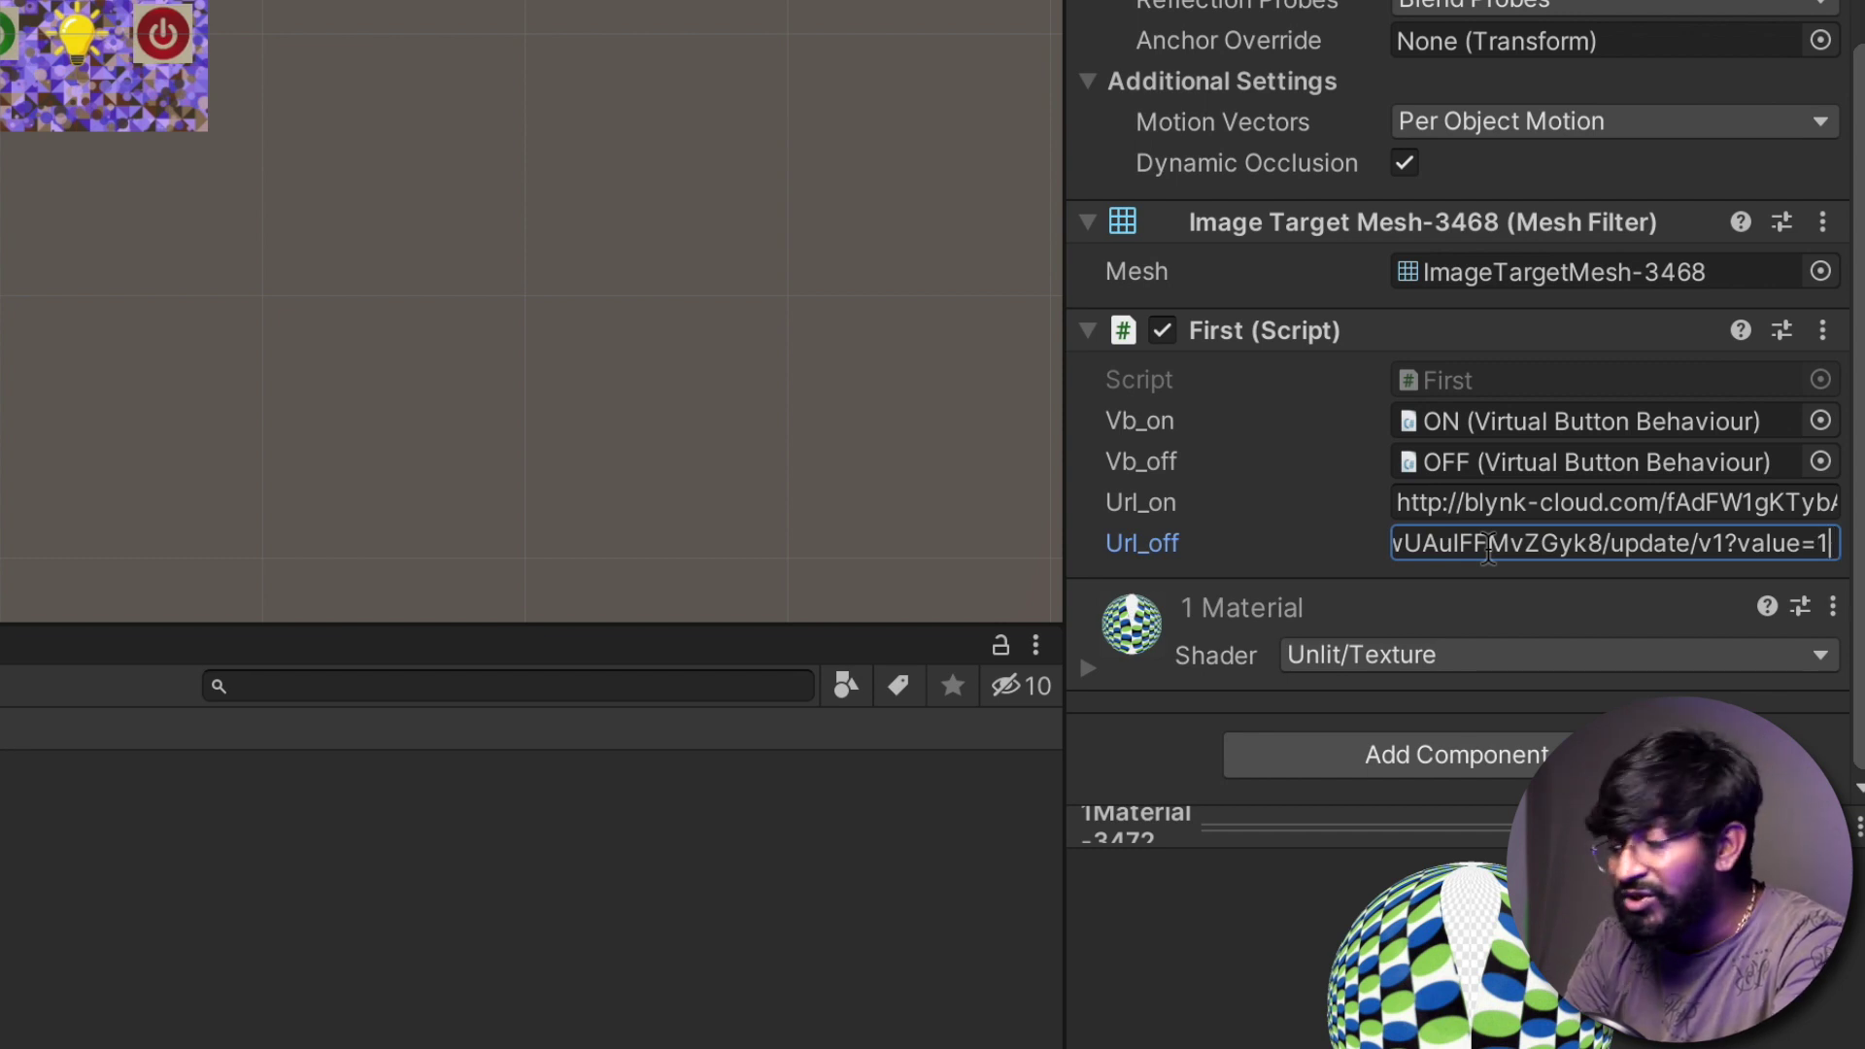
key(Return)
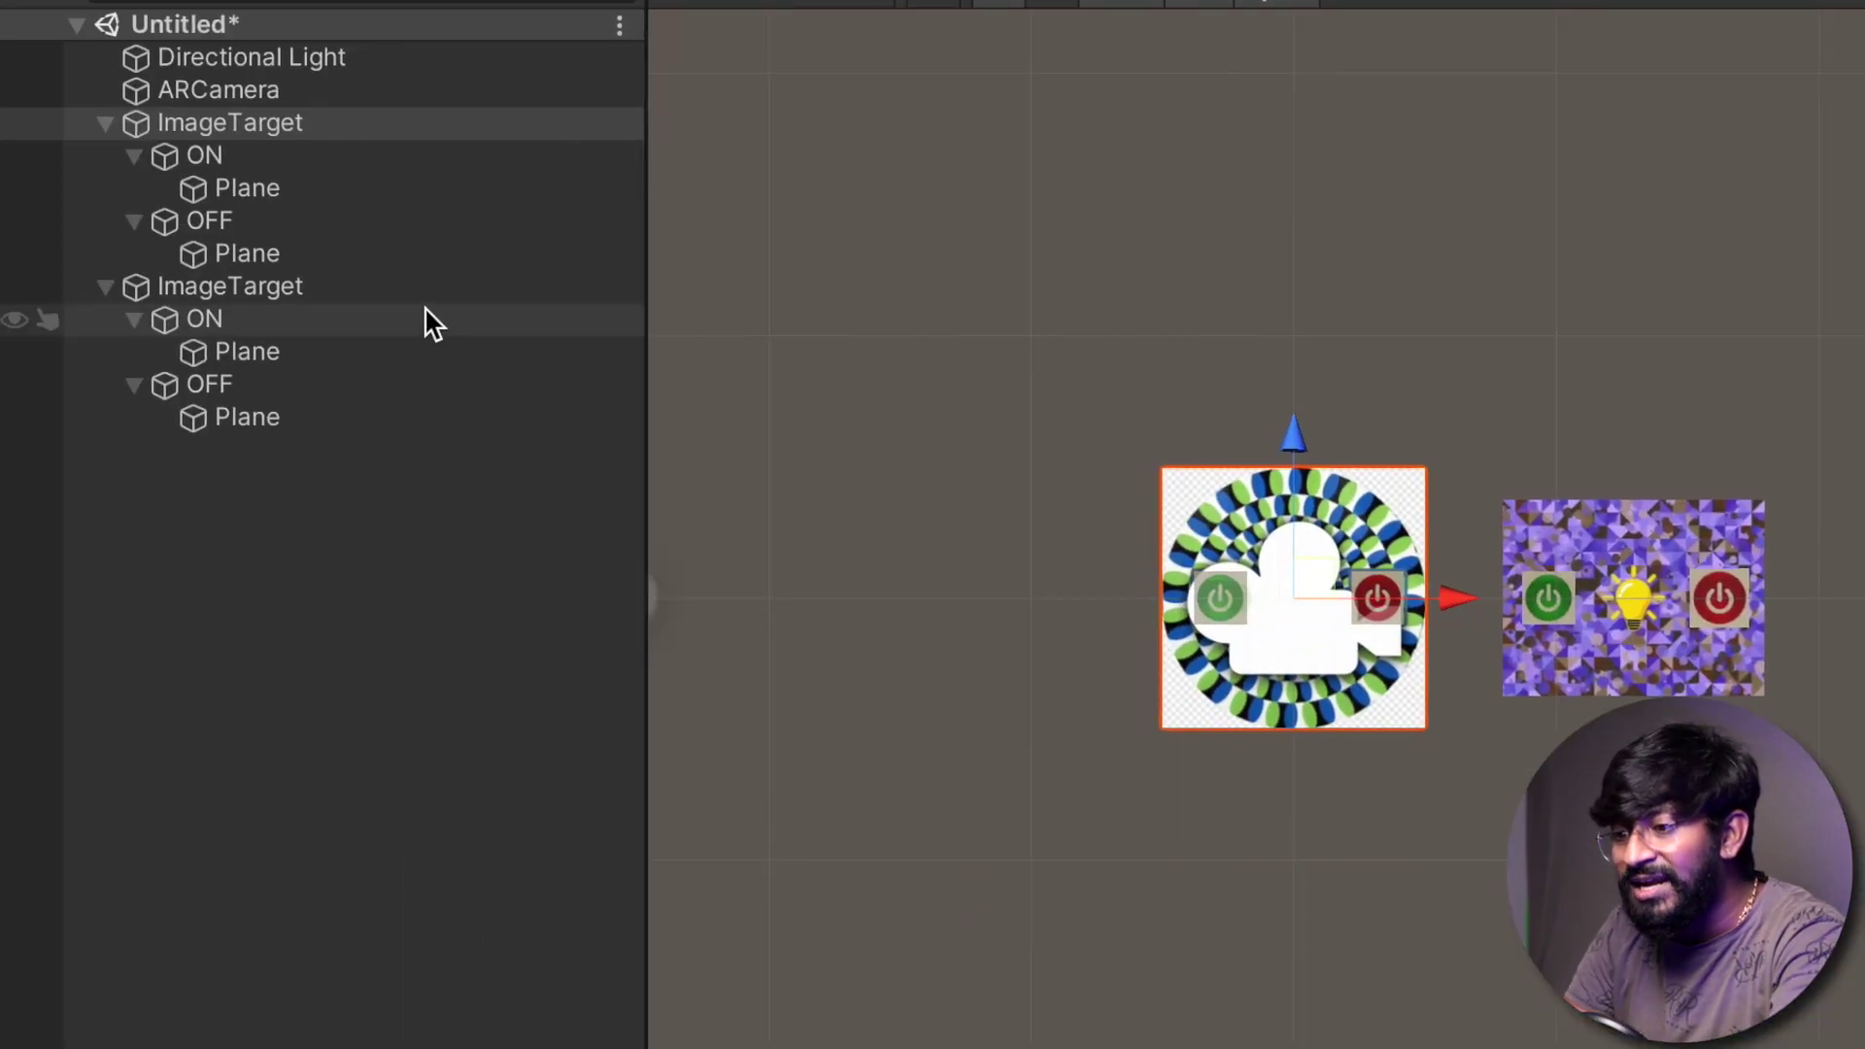
Link the second target's ON and OFF buttons to its script's Vb_on and Vb_off
click(305, 285)
drag(233, 320, 1864, 1018)
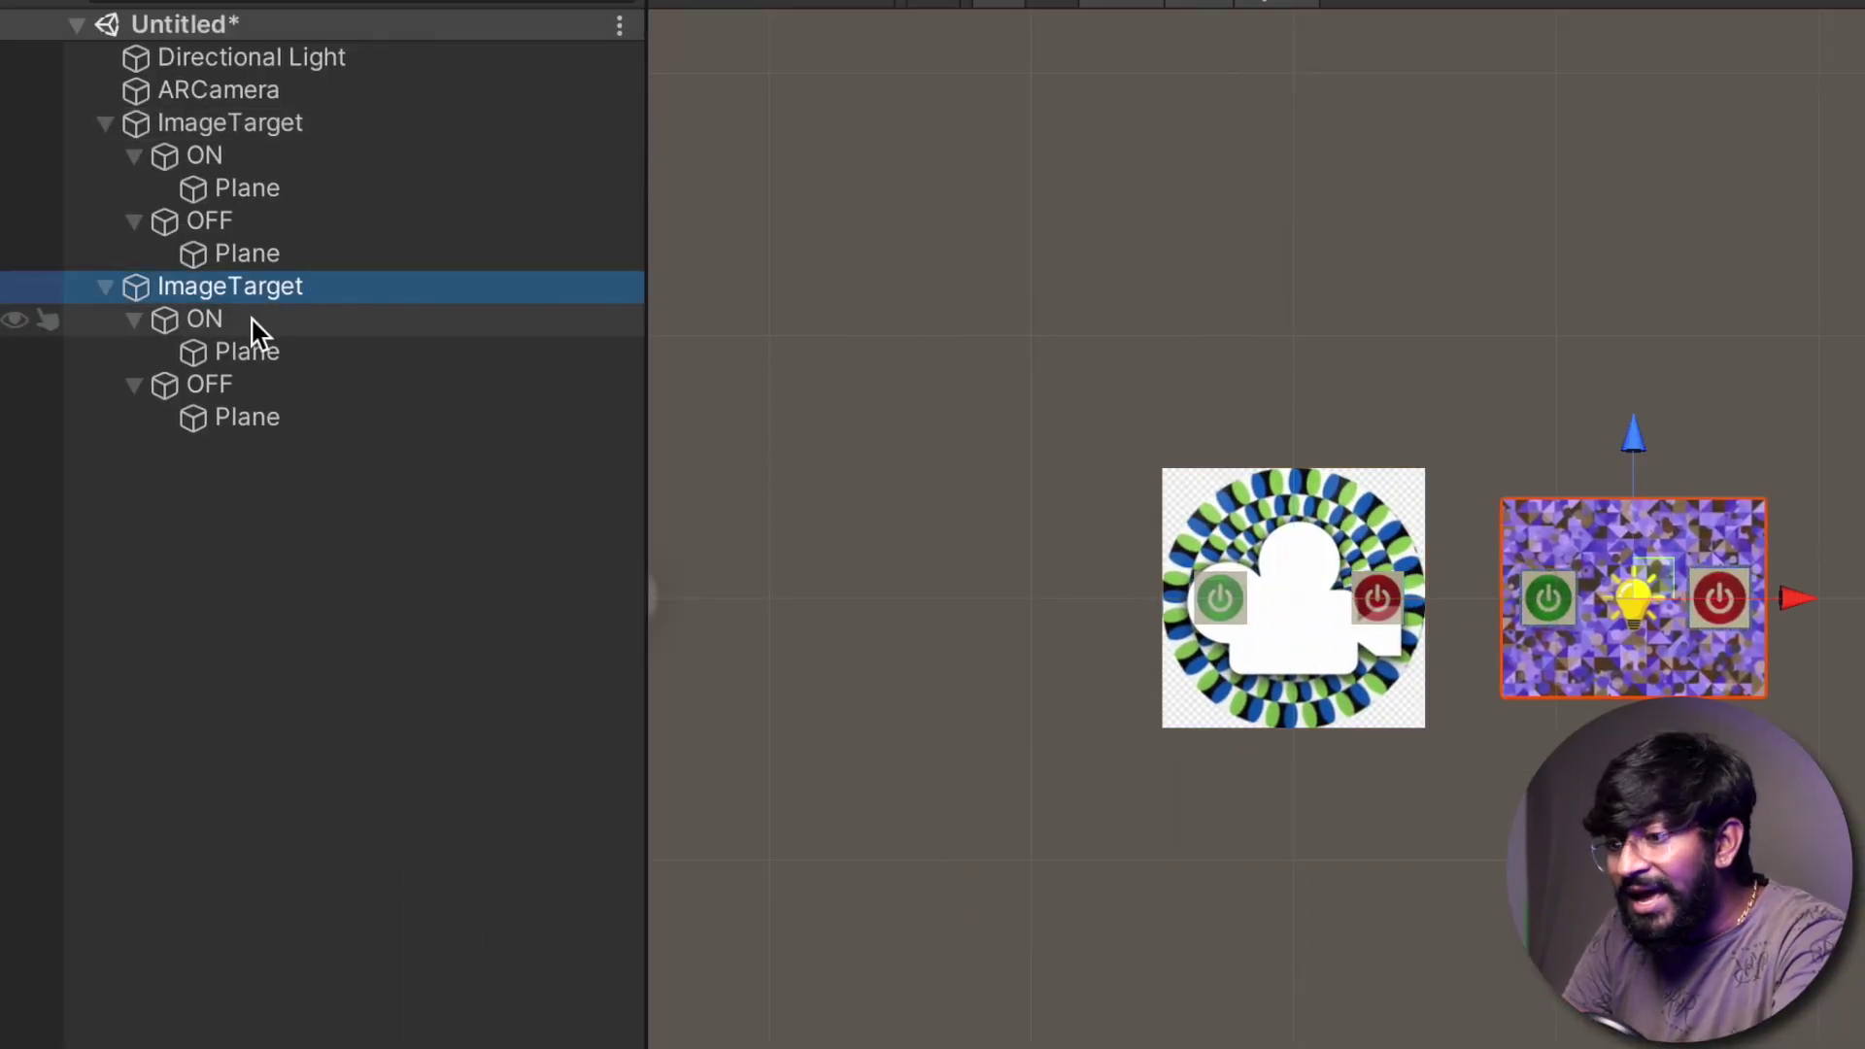
drag(1570, 375, 1550, 345)
drag(0, 243, 1466, 410)
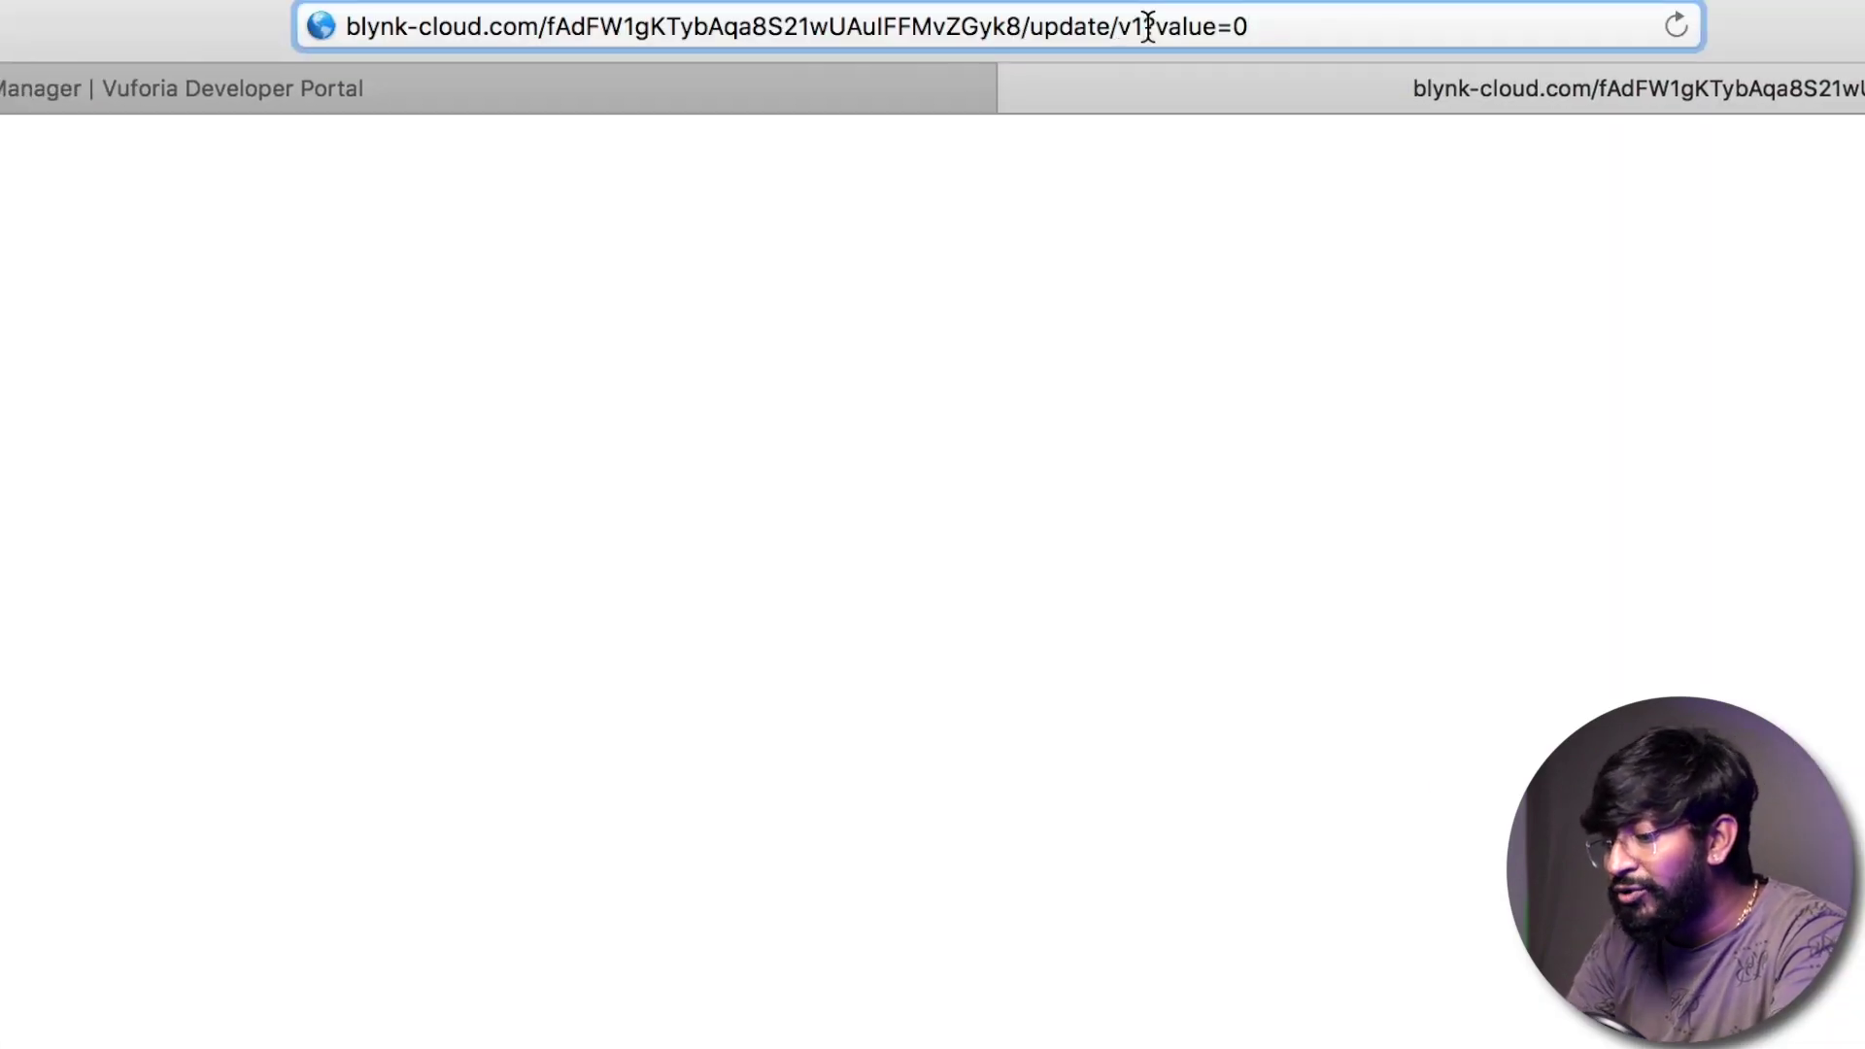
Change the Blynk link's pin to v3 and paste it into Url_on and Url_off
text(3)
drag(1293, 24, 332, 9)
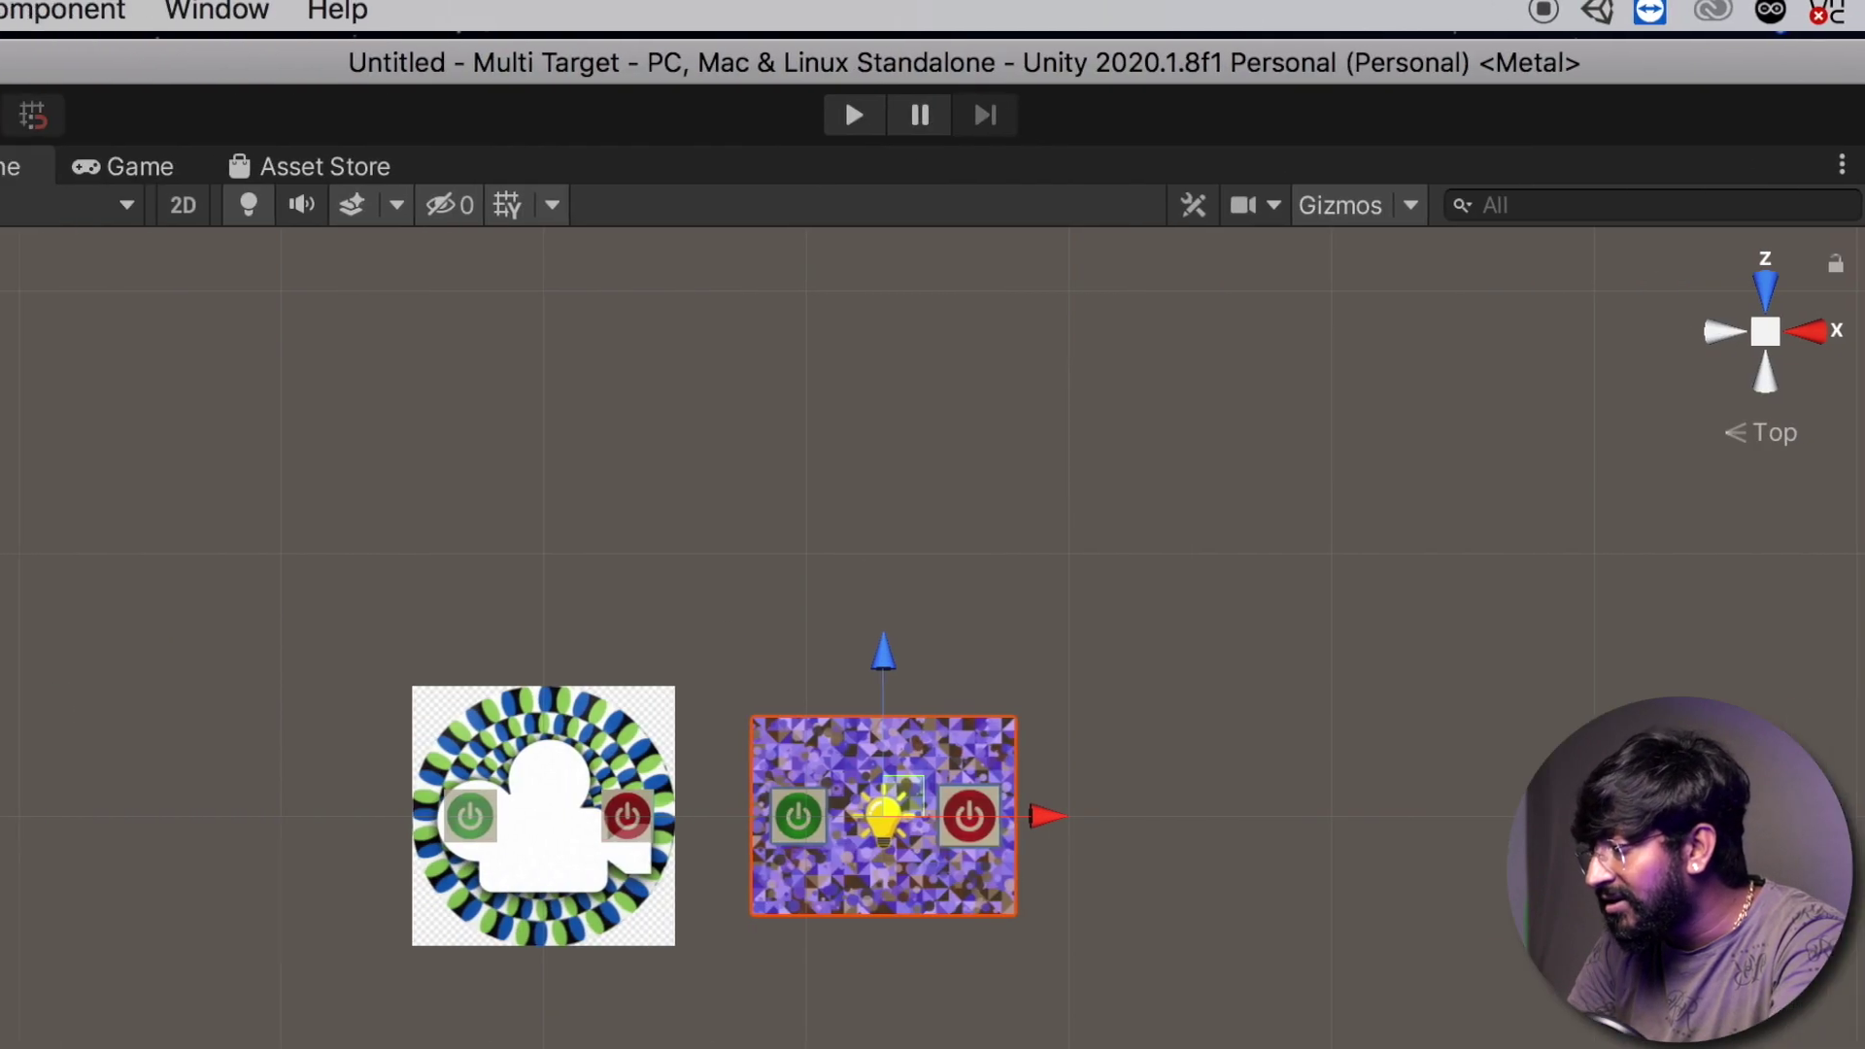
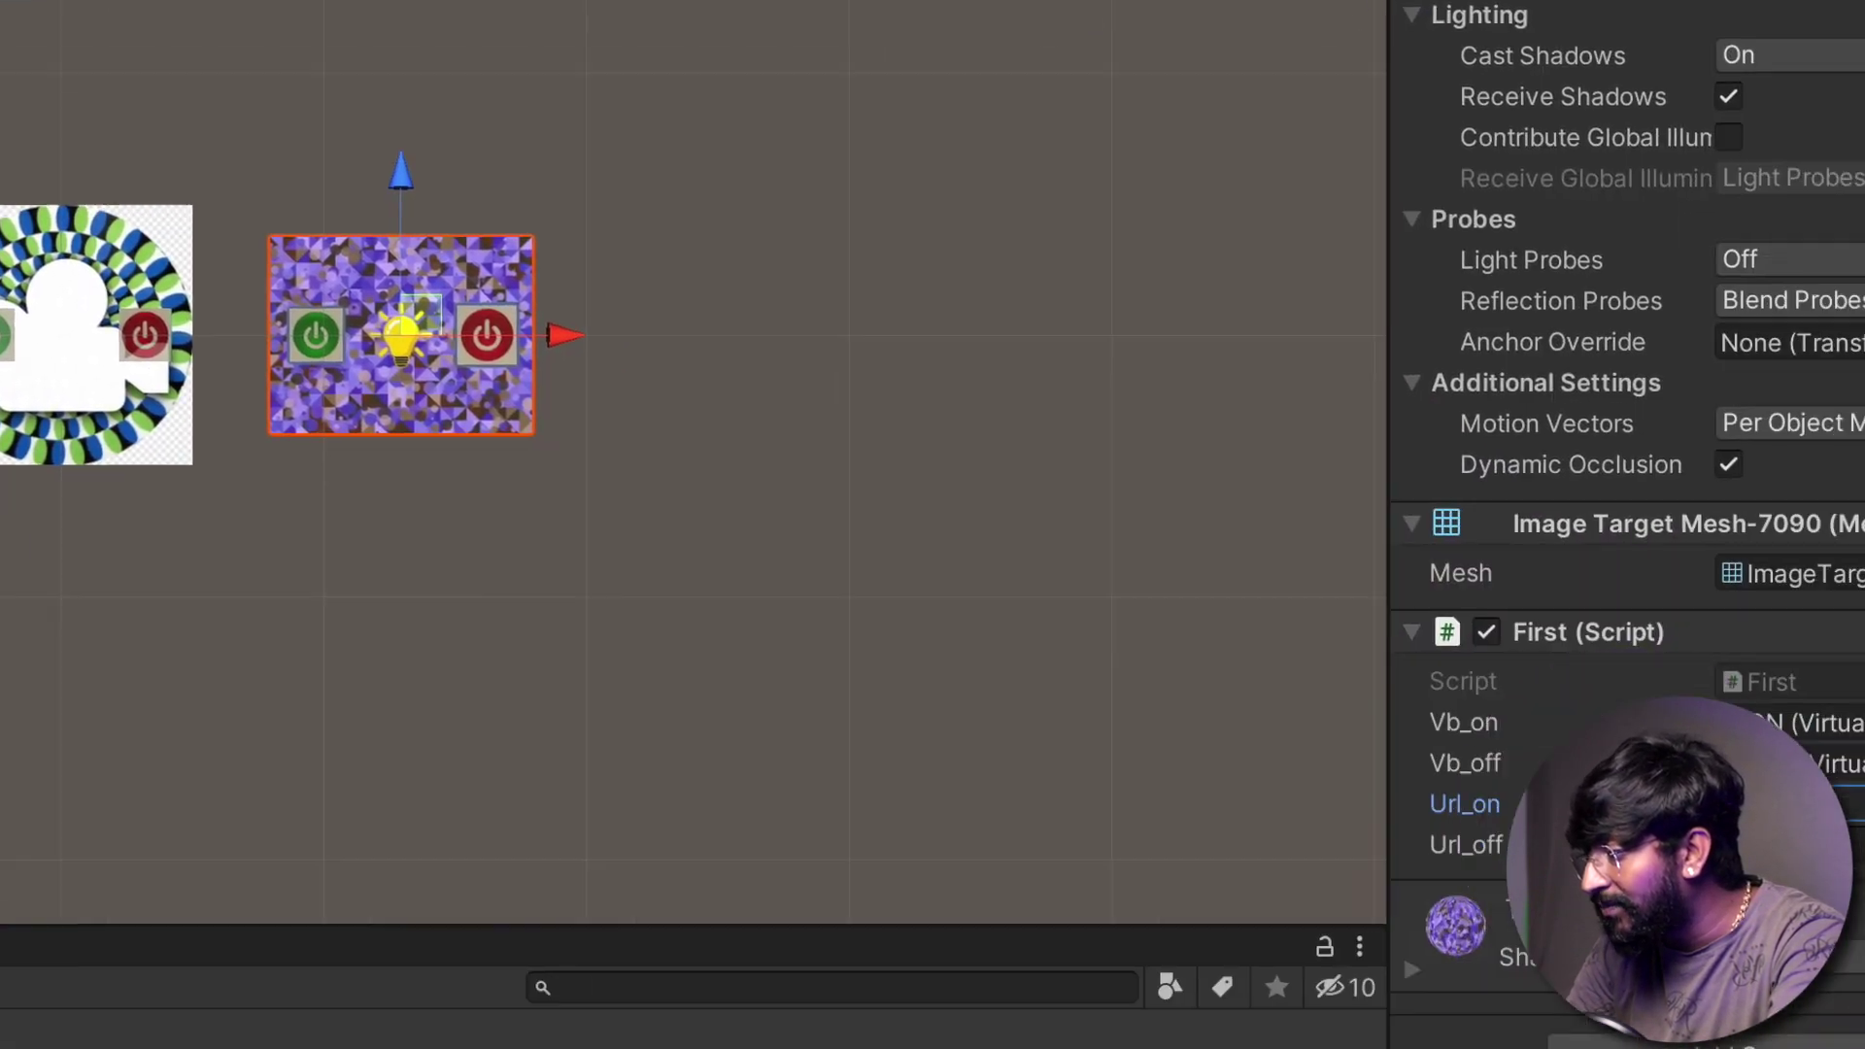
click(1584, 555)
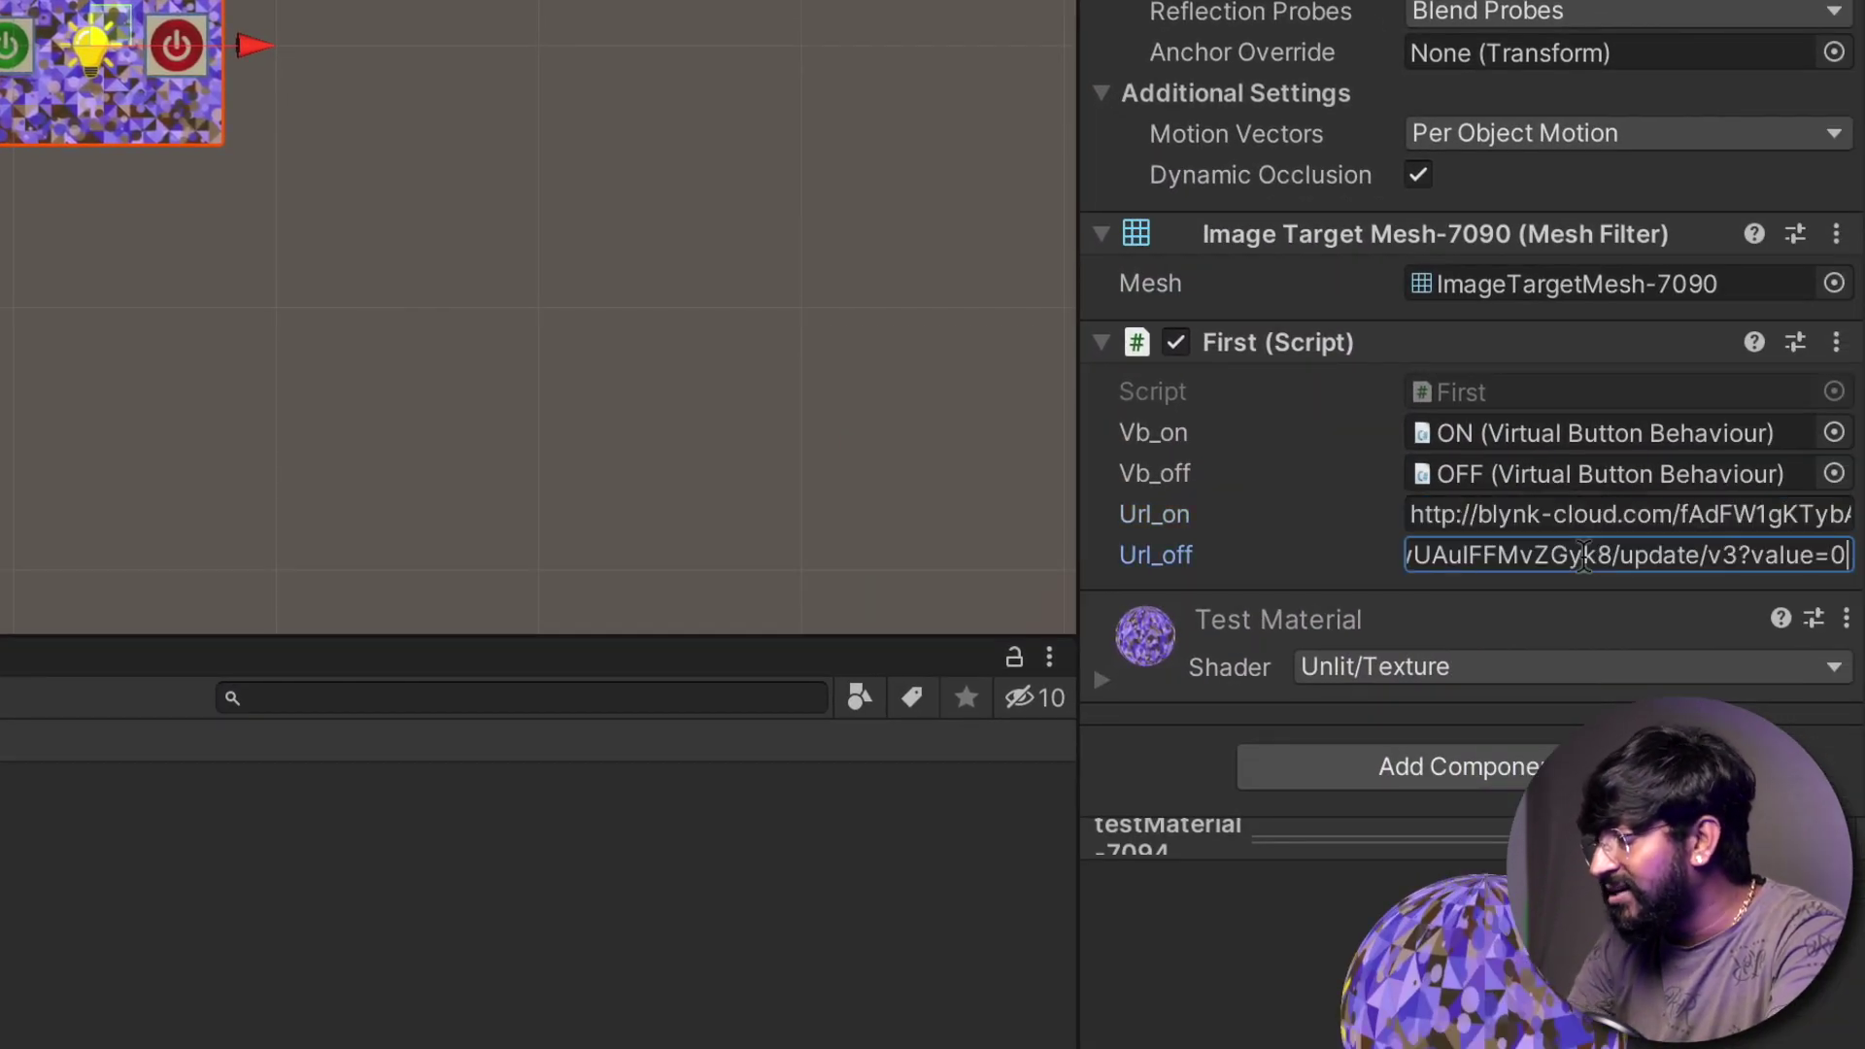
click(1311, 517)
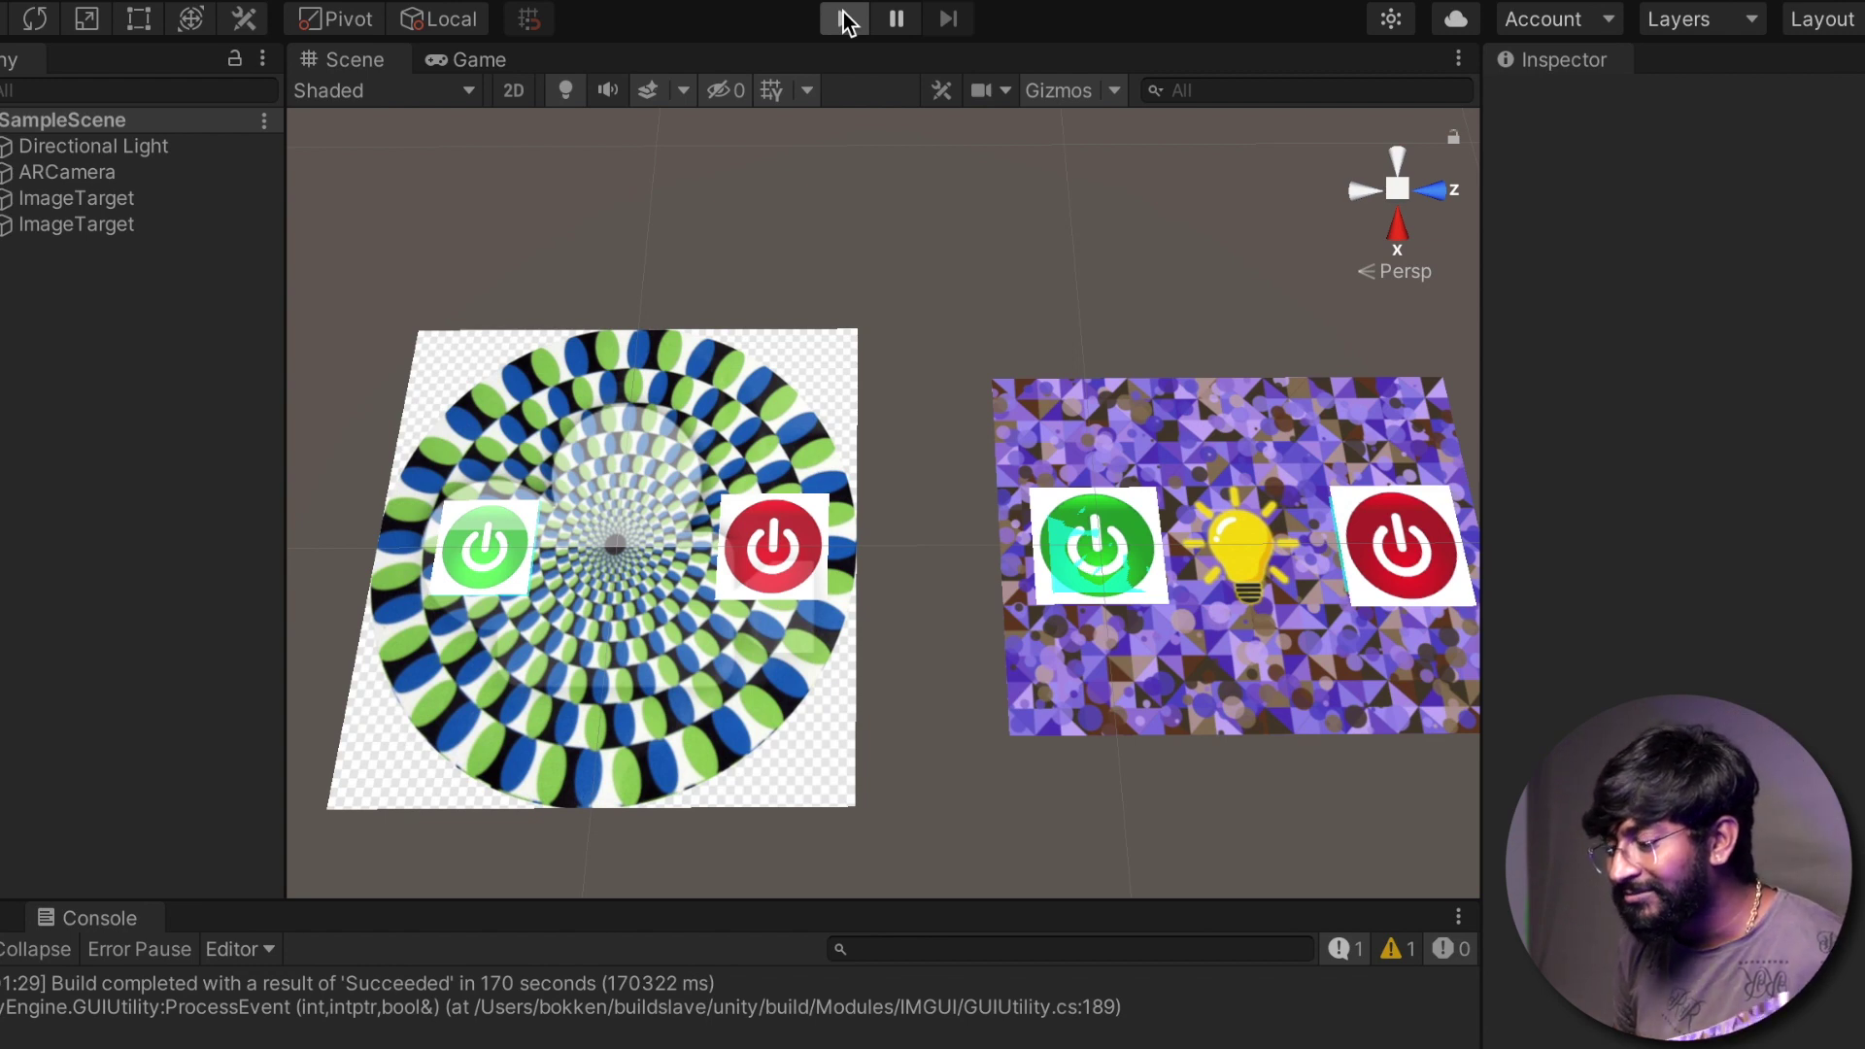
Play the scene, press the virtual buttons before the webcam to log LED IS ON/OFF, then stop
click(845, 19)
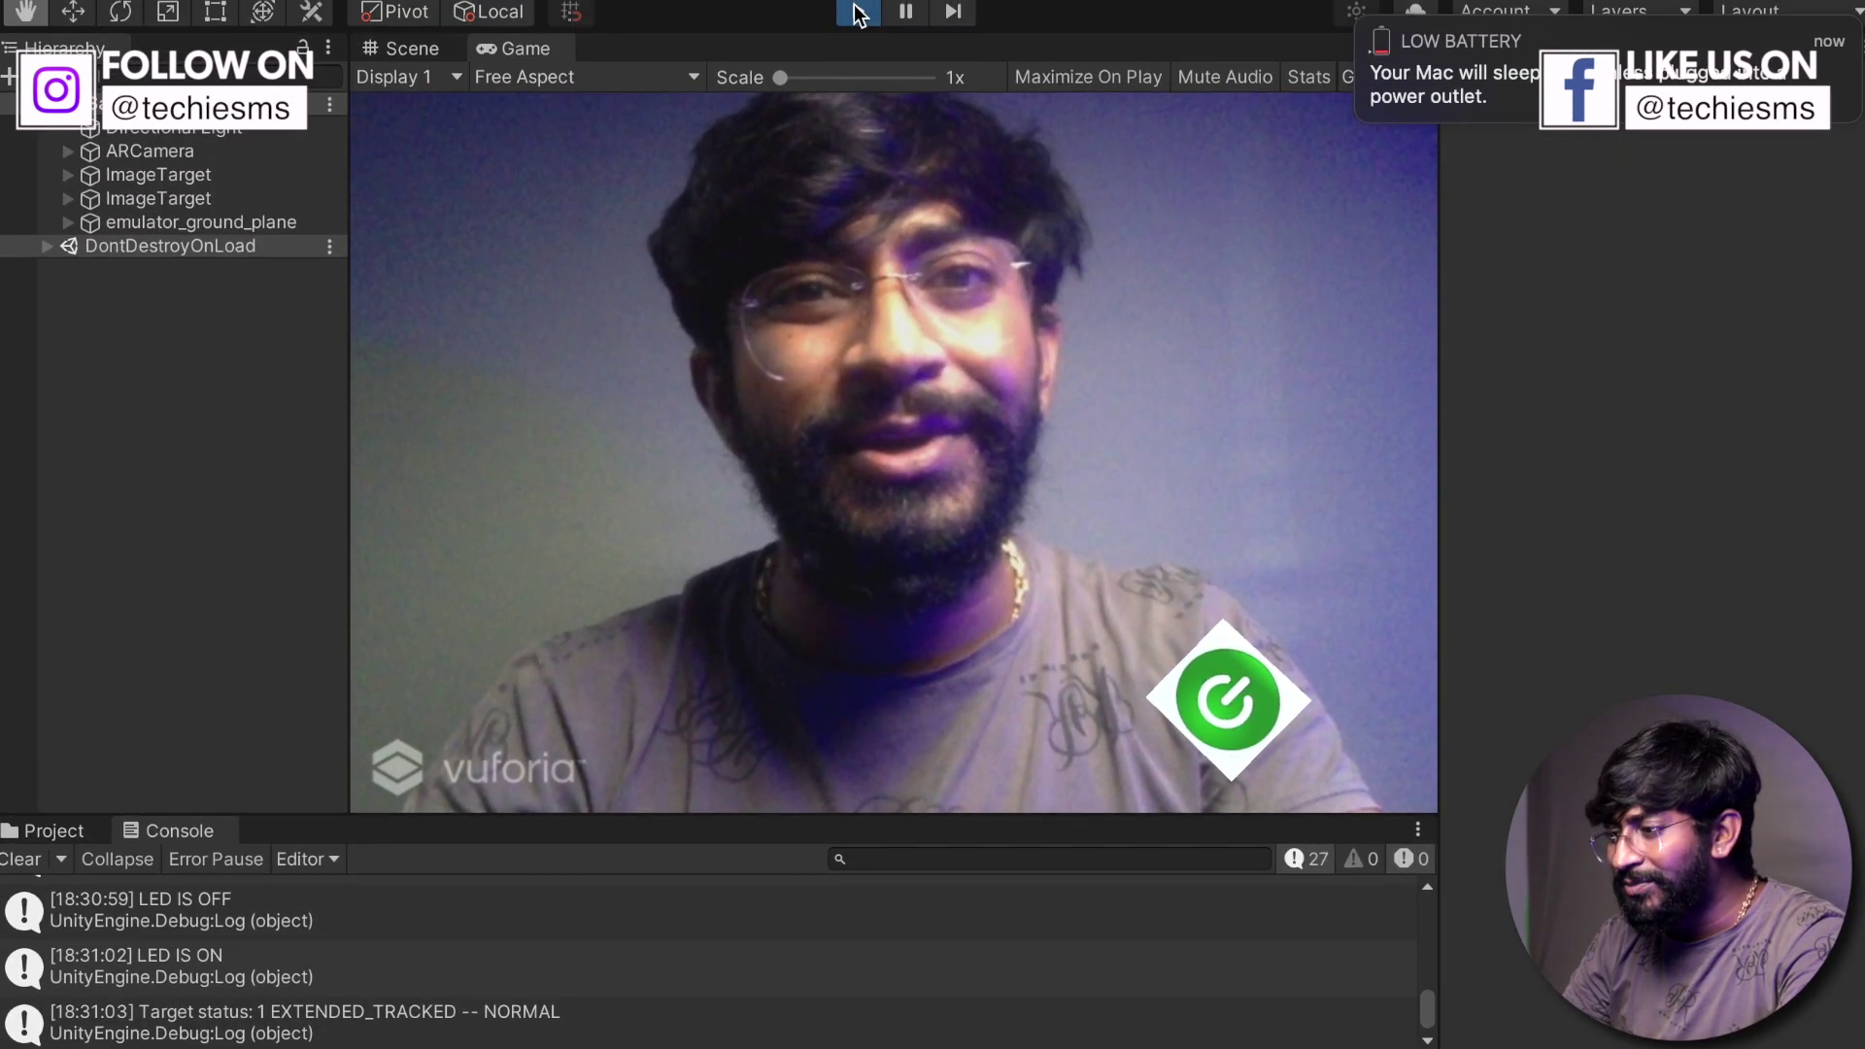
click(857, 13)
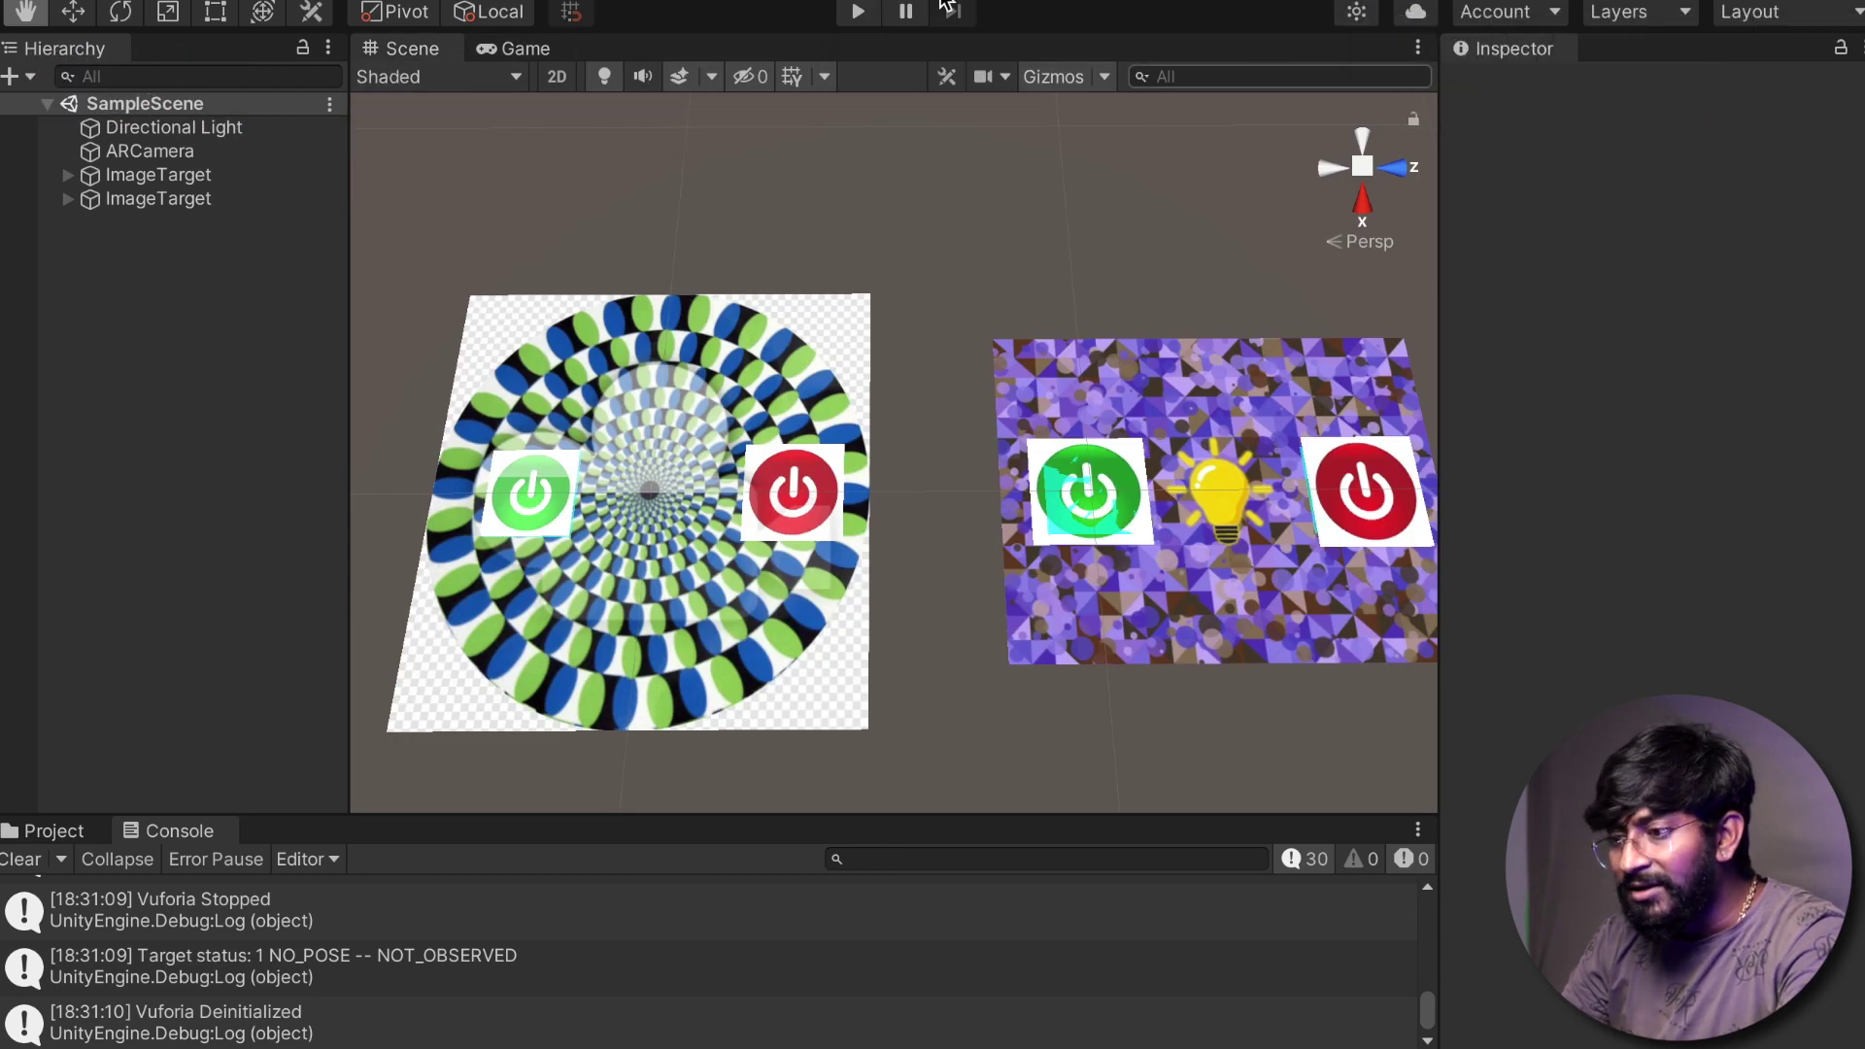
Build the project for Android as Multi in the Muti image folder via Build Settings
click(170, 8)
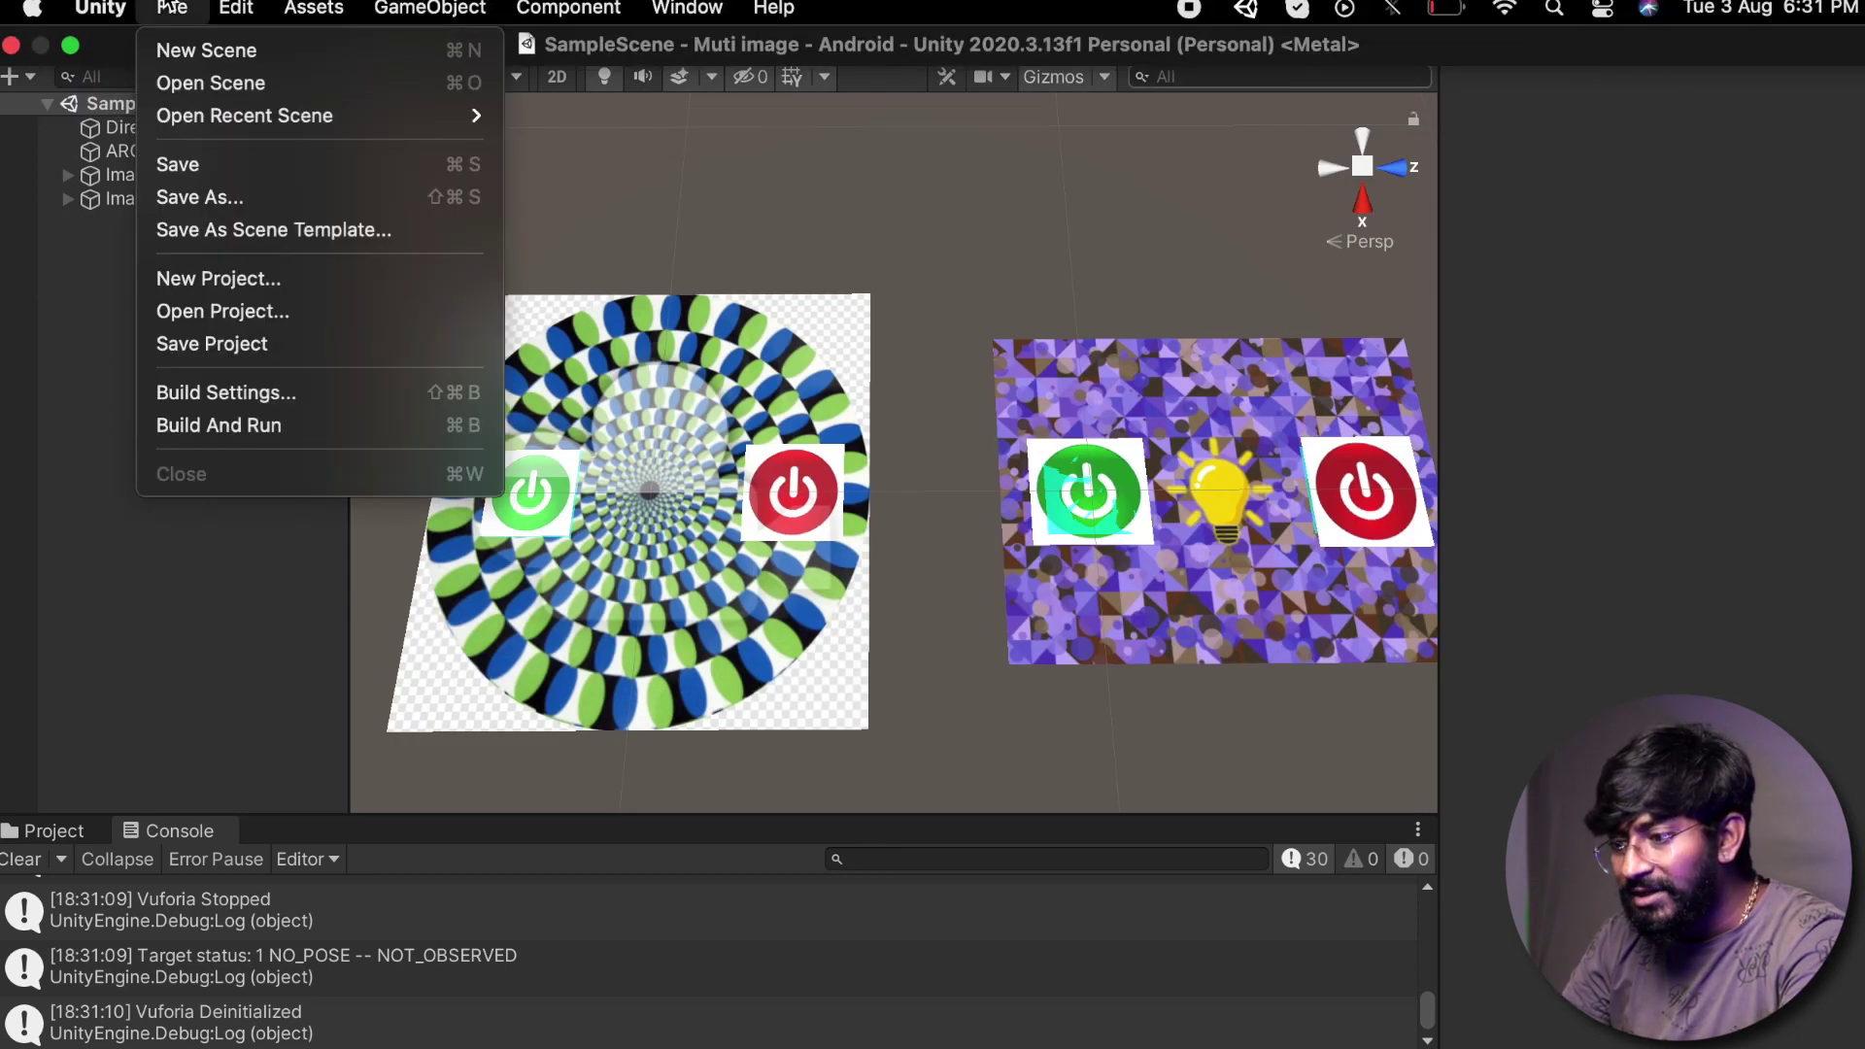
click(249, 393)
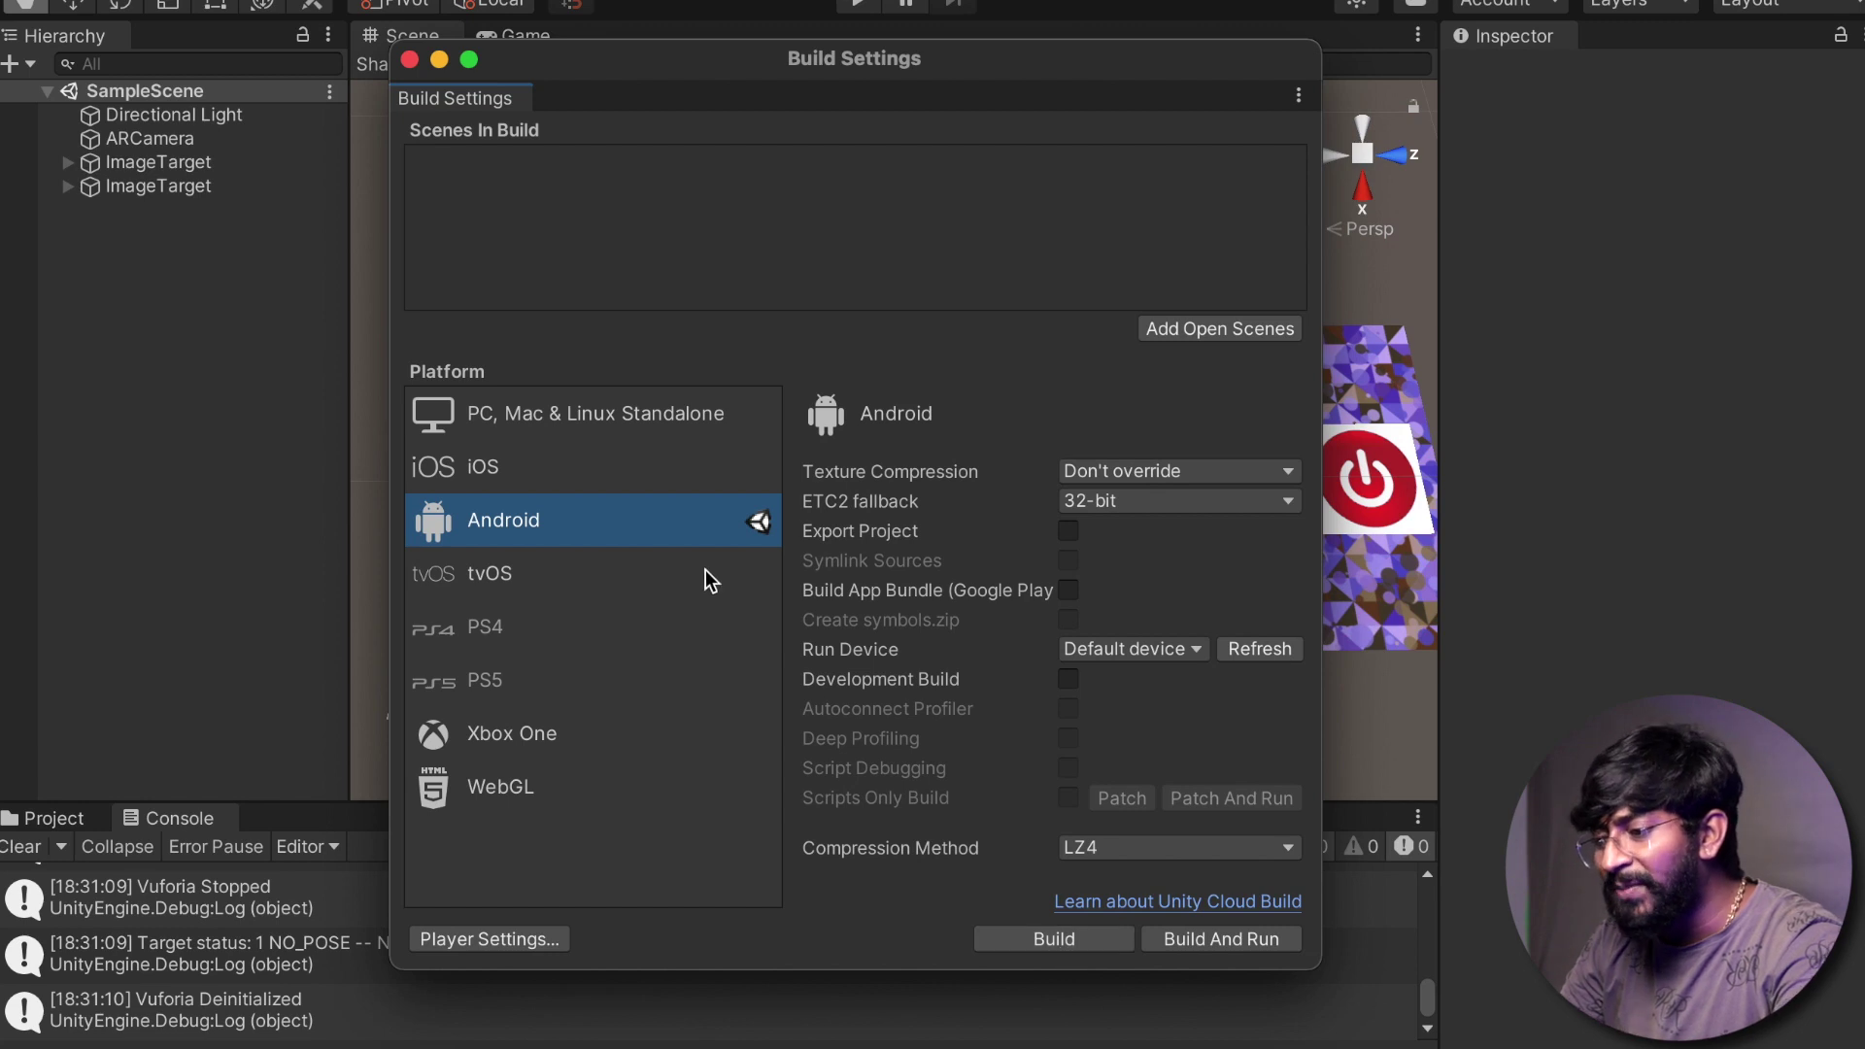
click(602, 470)
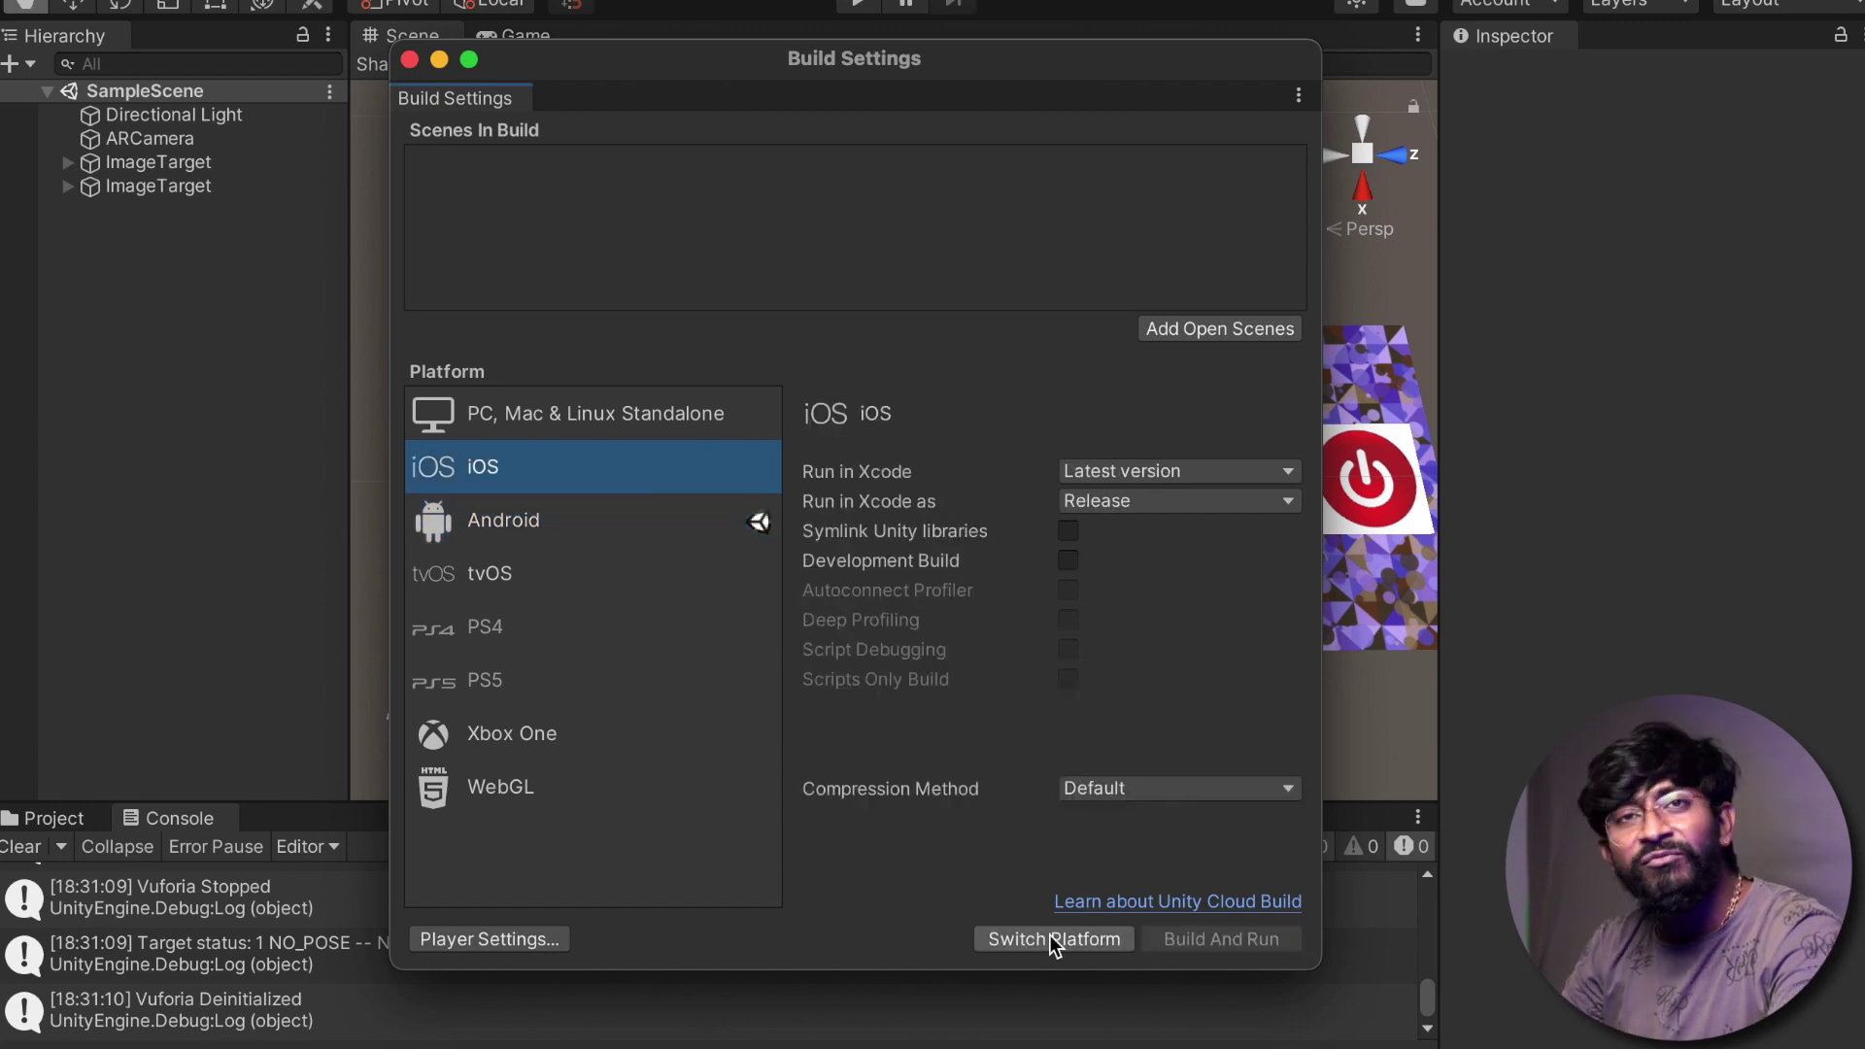
click(610, 522)
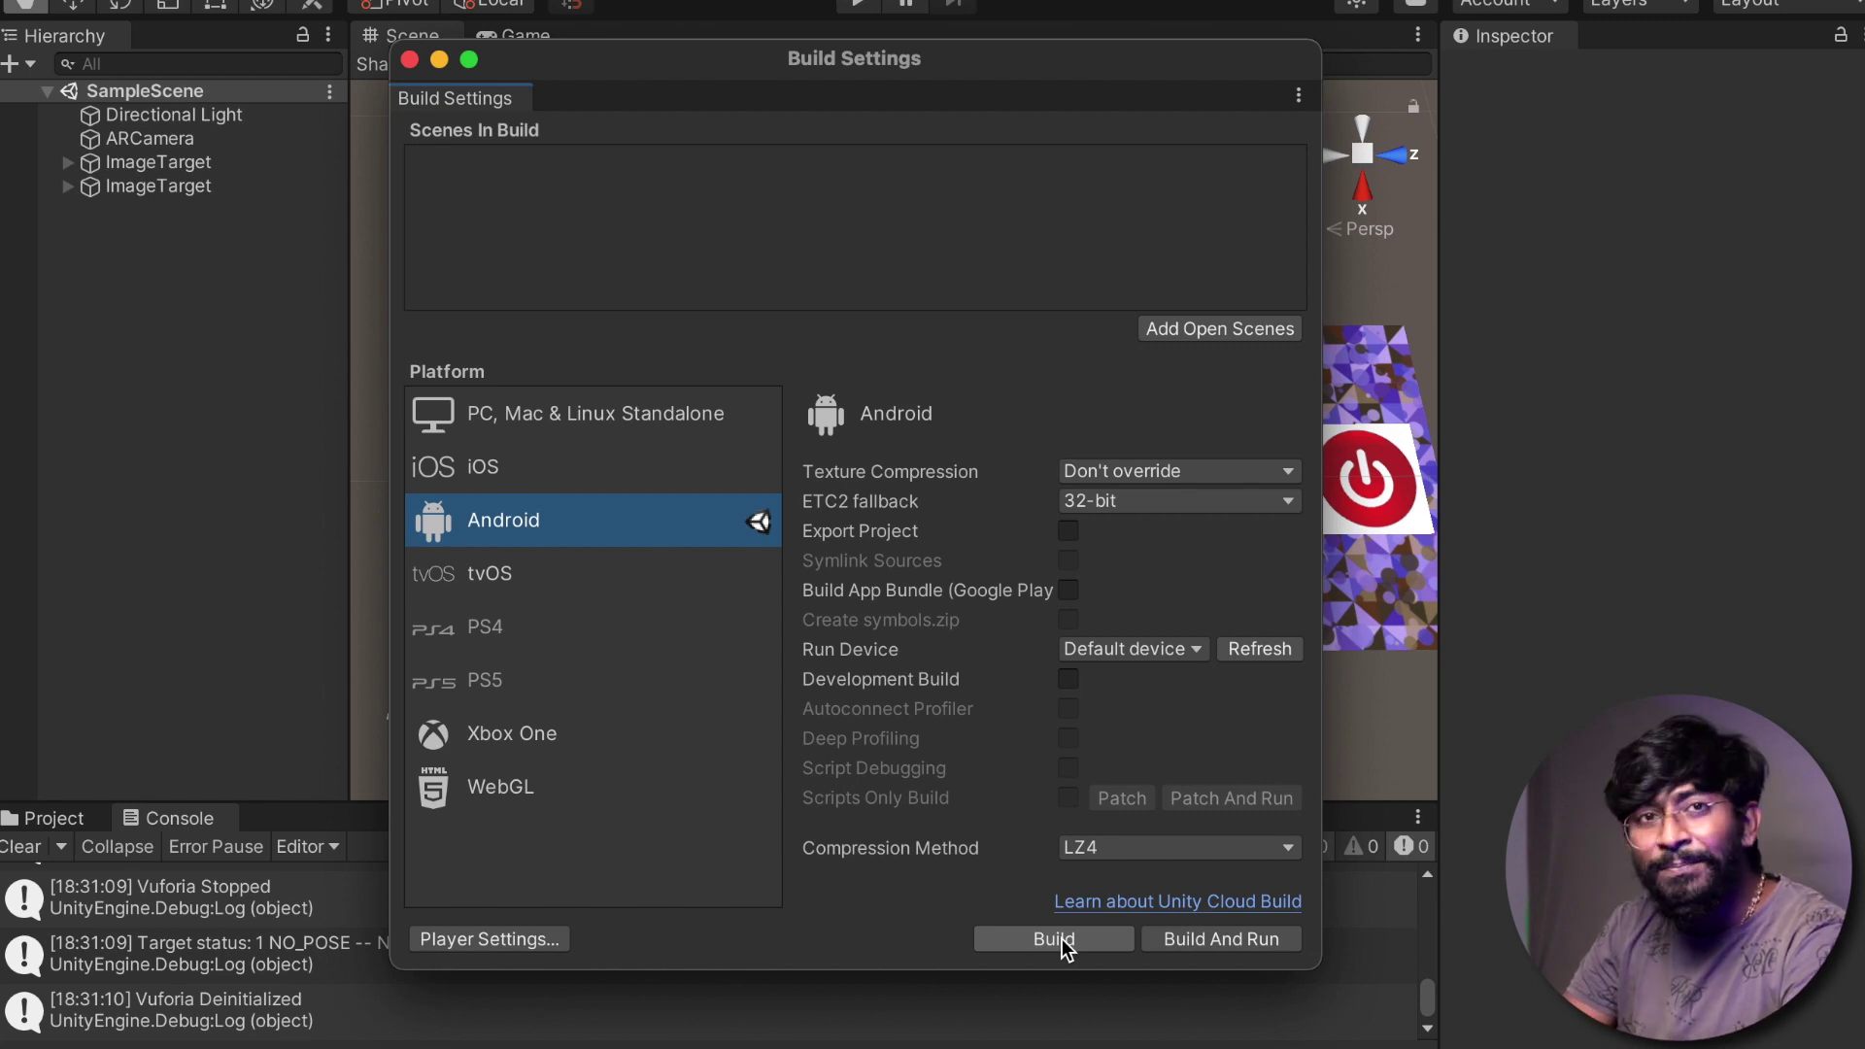
click(1063, 940)
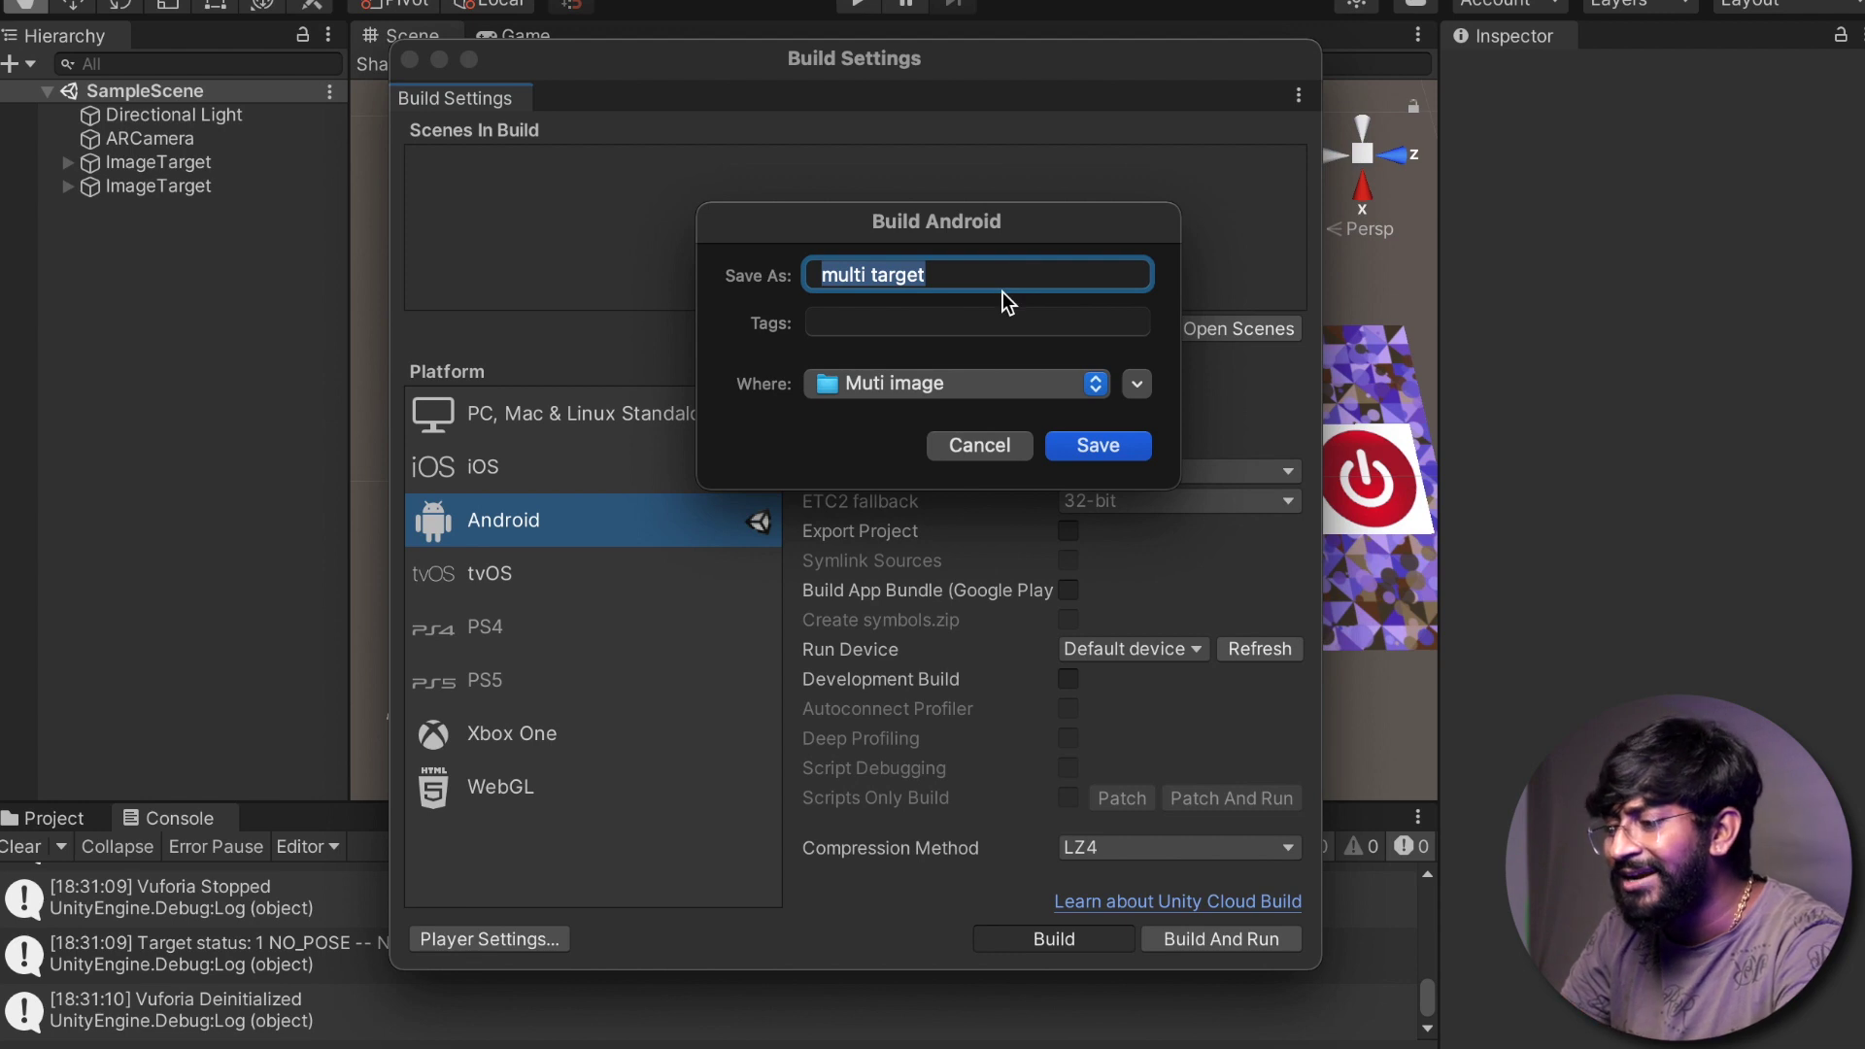
text(=)
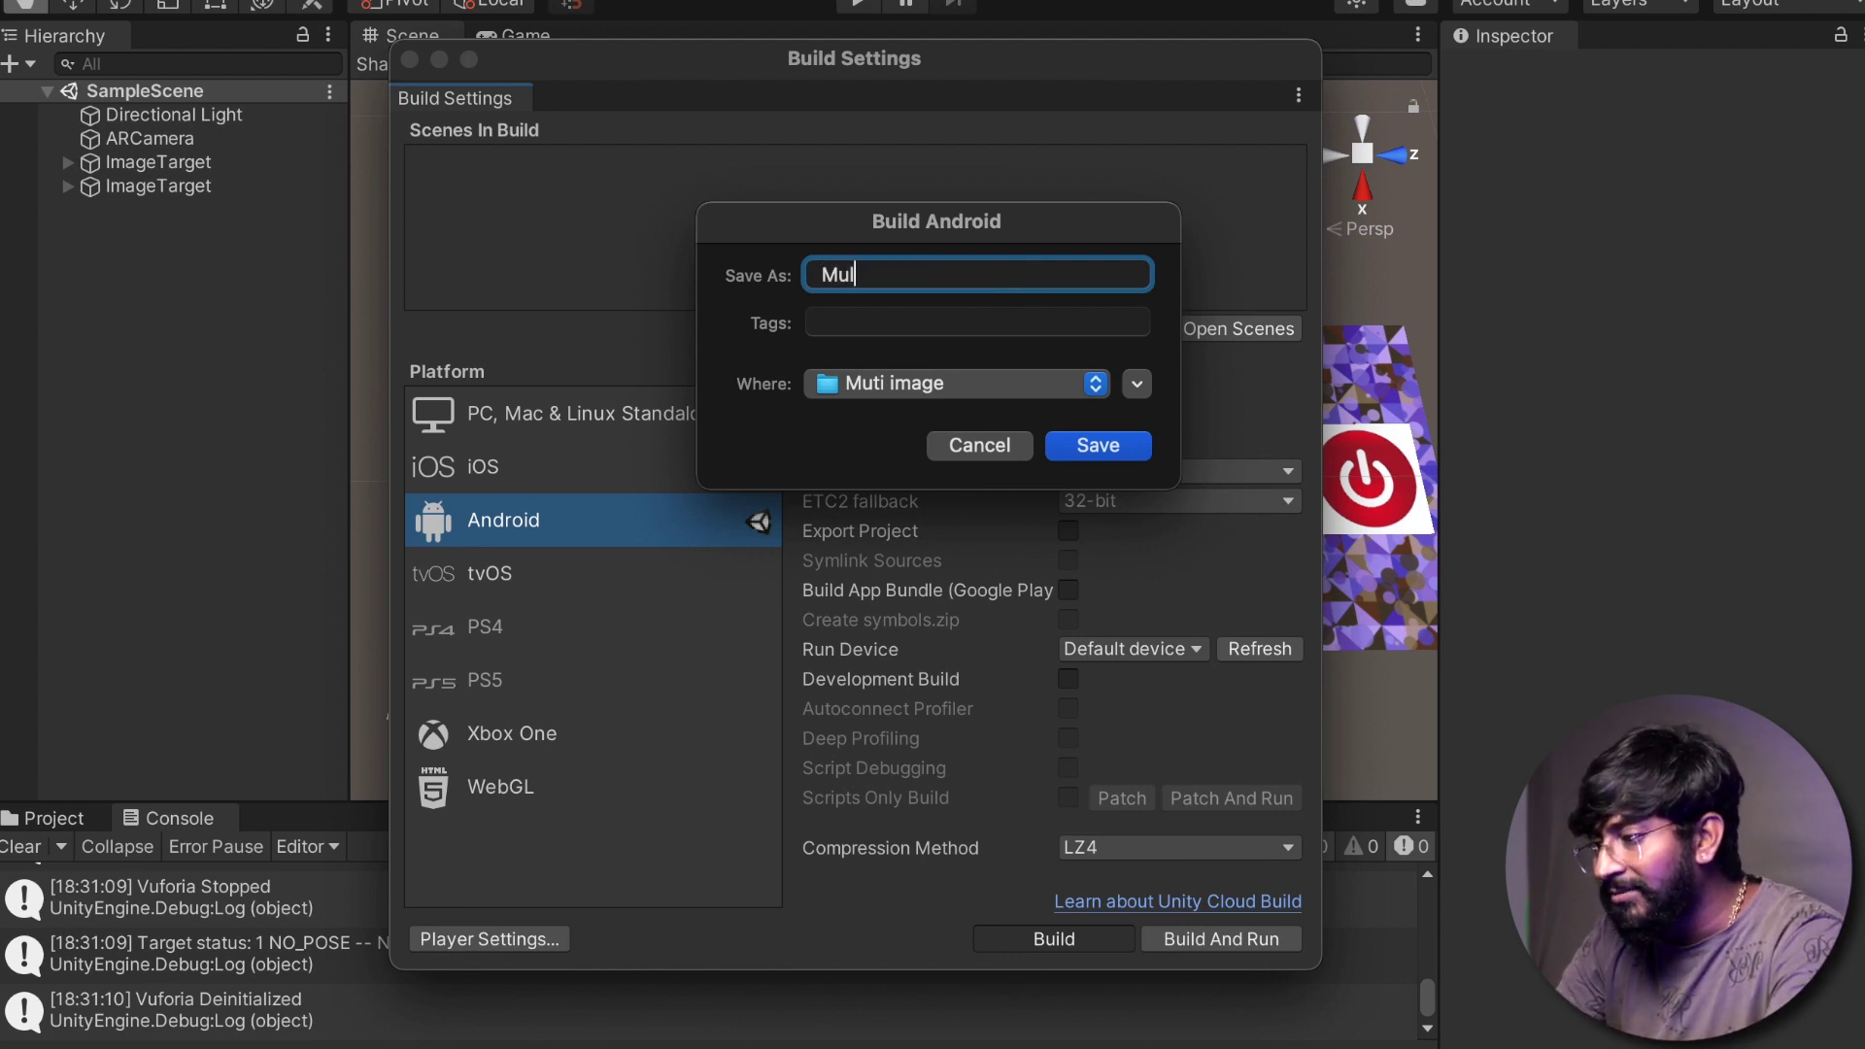
click(1125, 451)
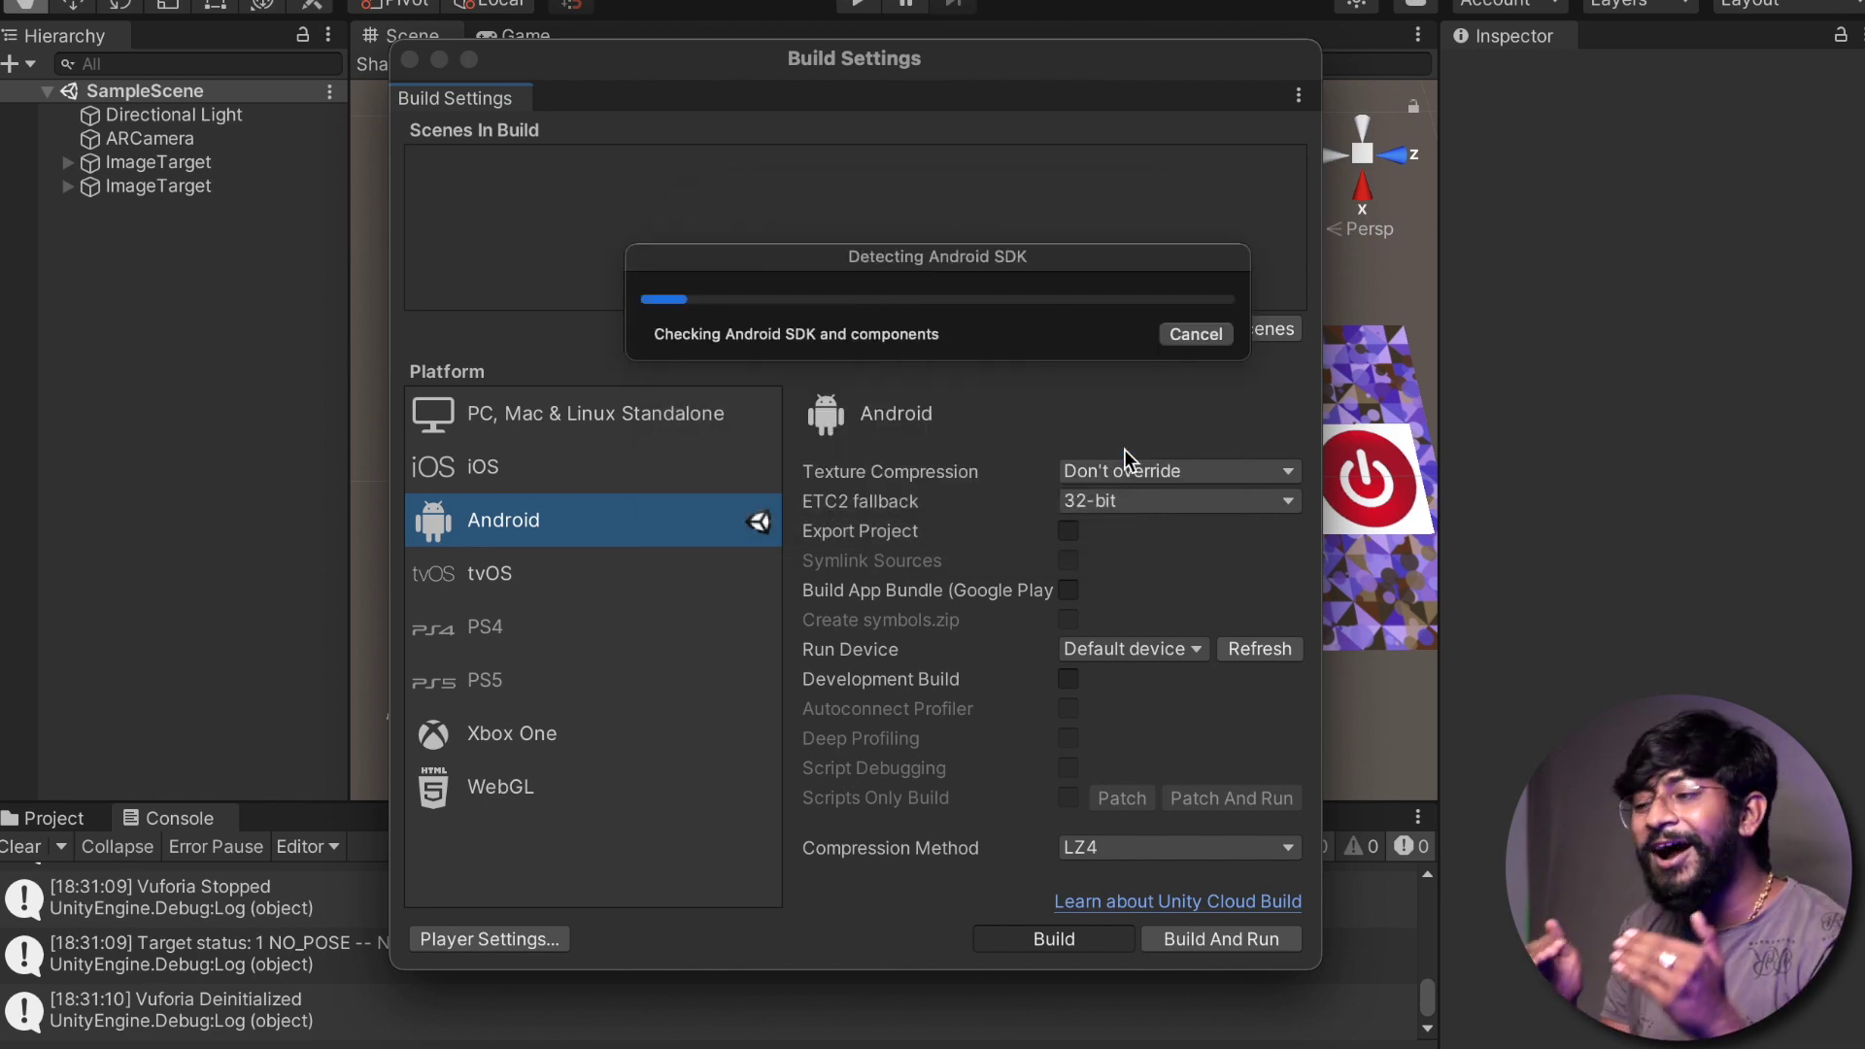